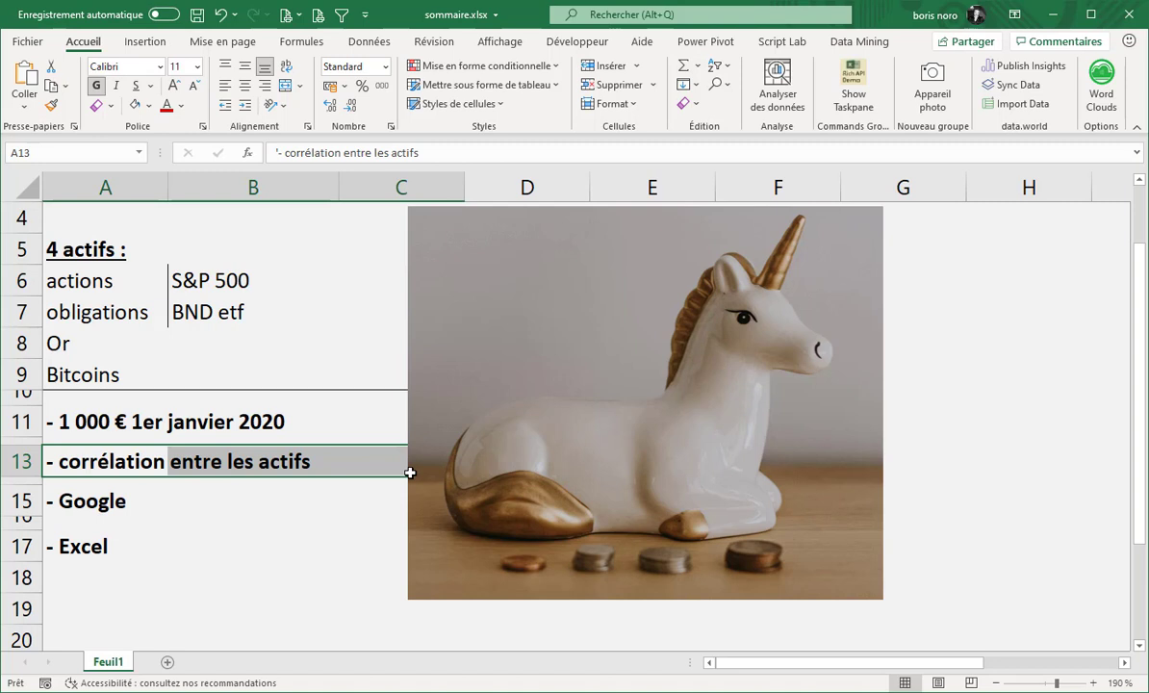
click(133, 461)
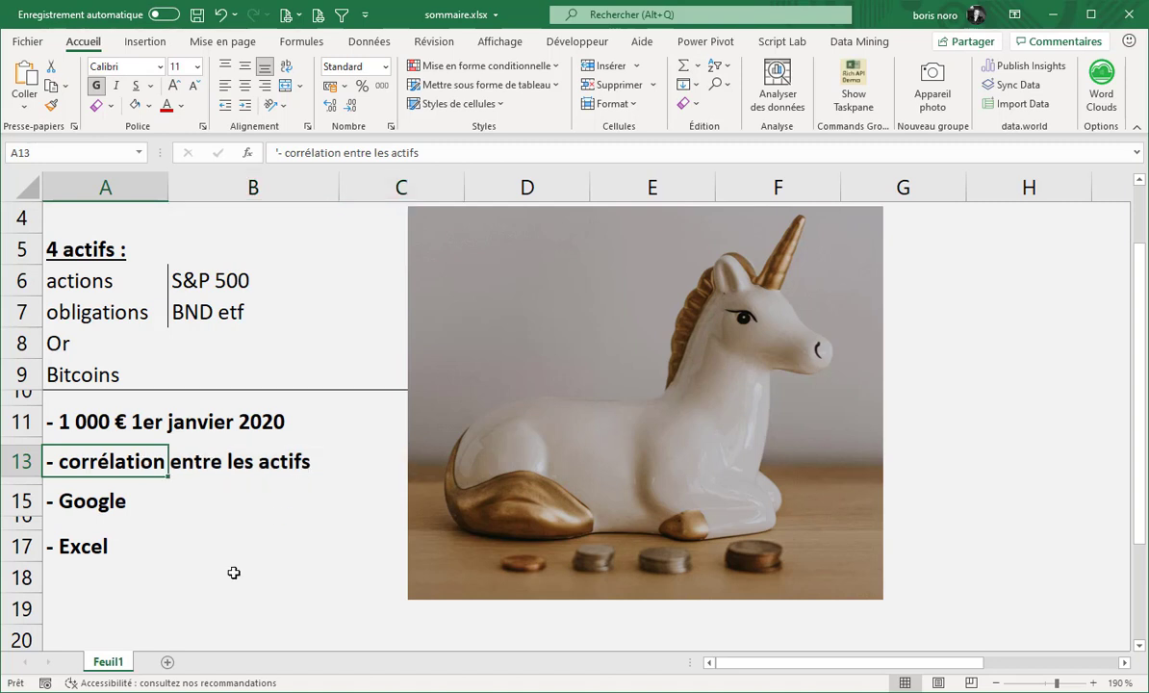
click(84, 500)
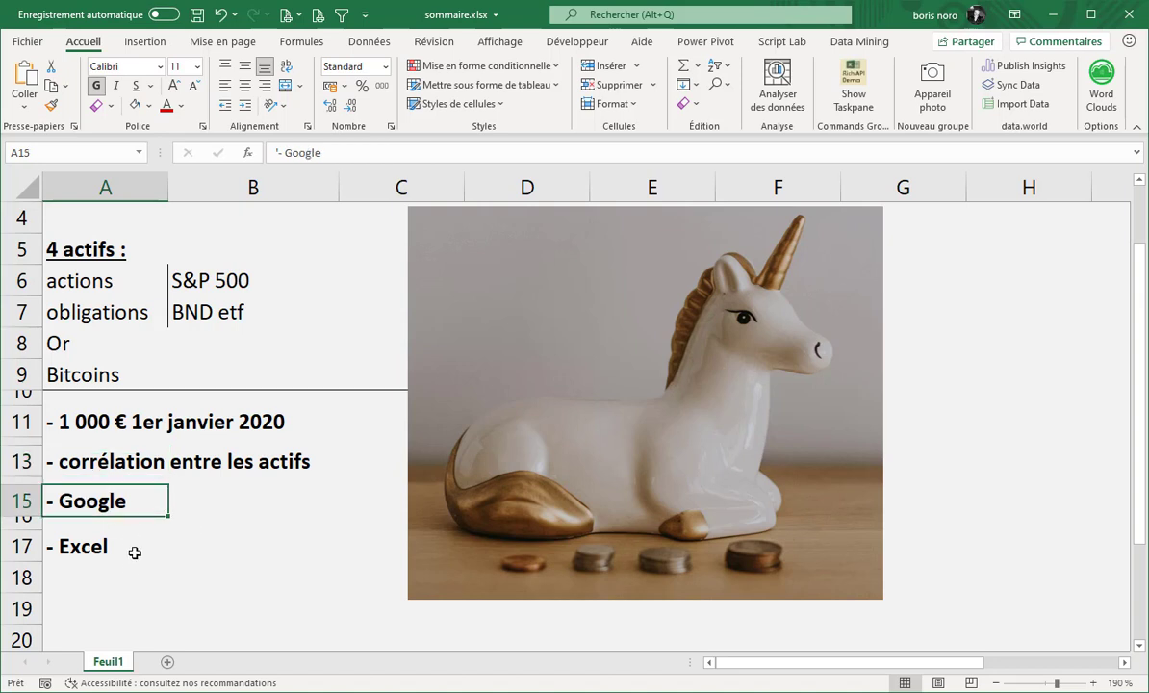
click(111, 544)
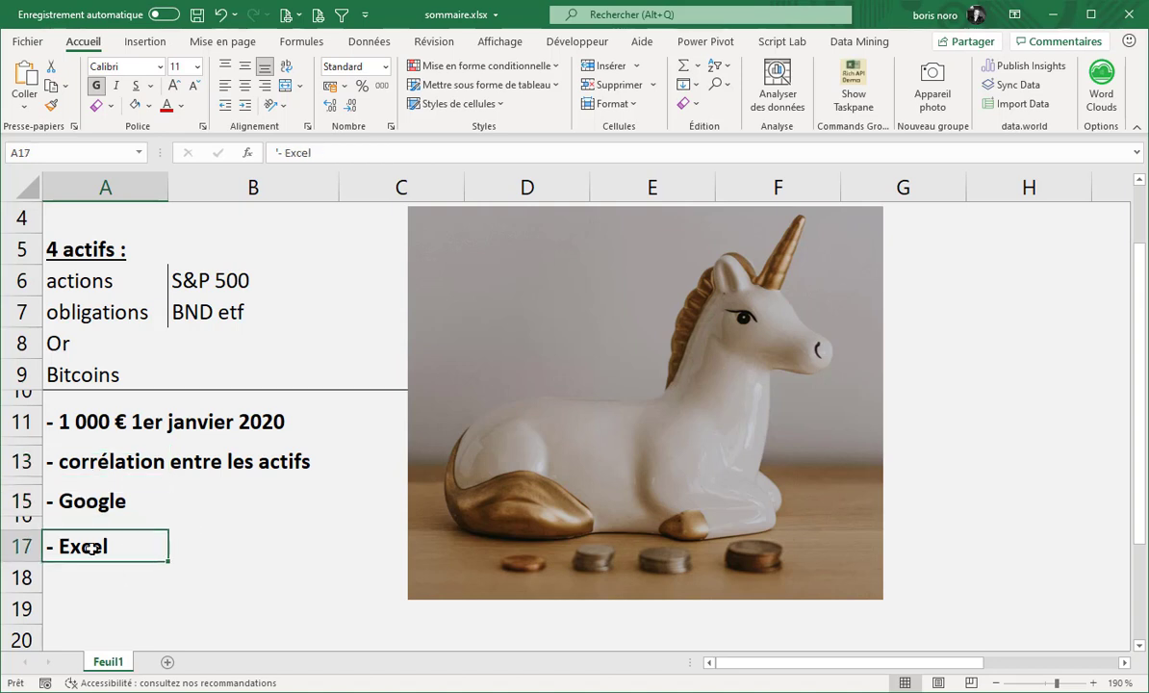
click(264, 561)
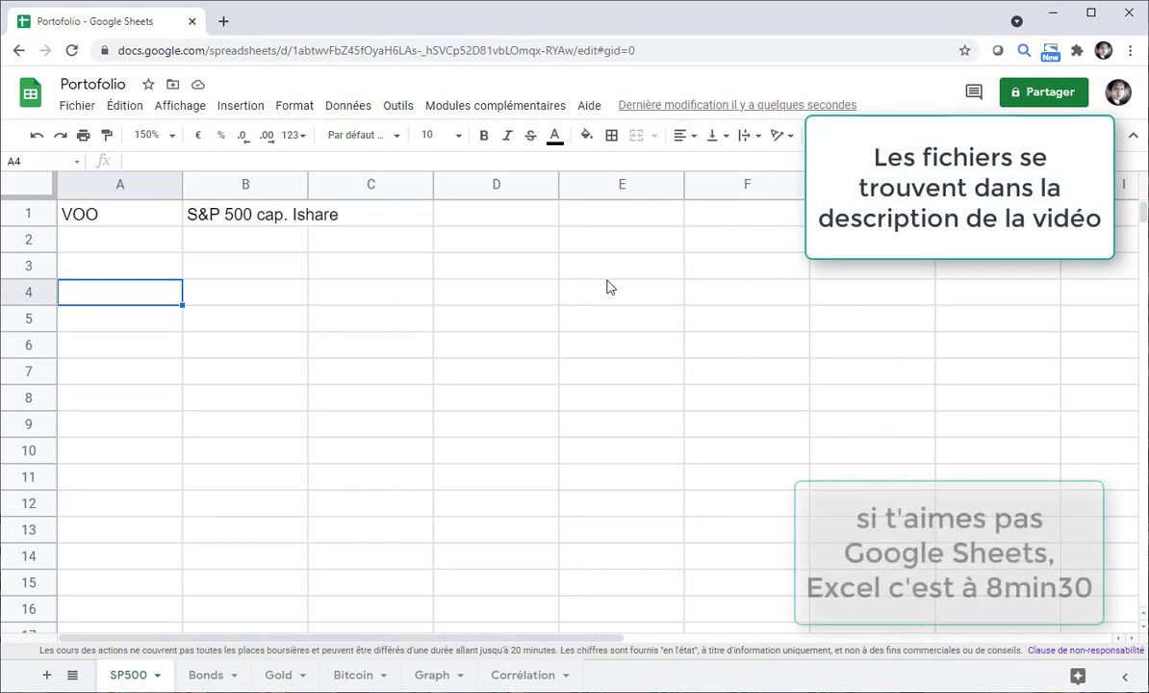
click(252, 207)
click(246, 282)
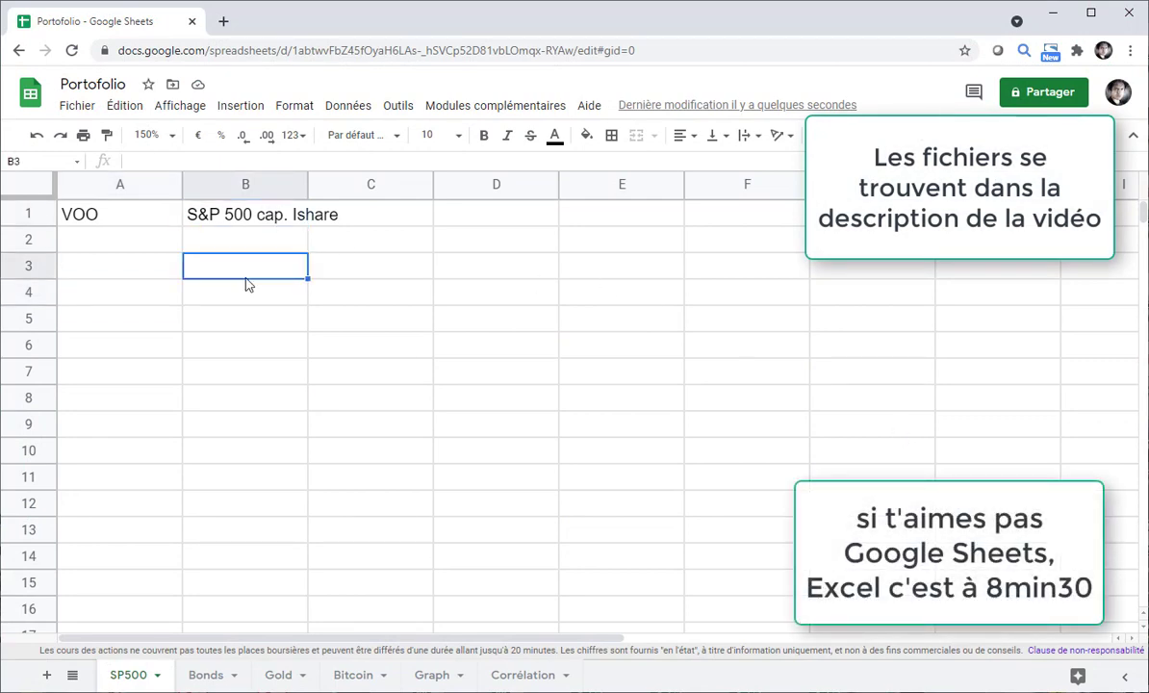
click(101, 215)
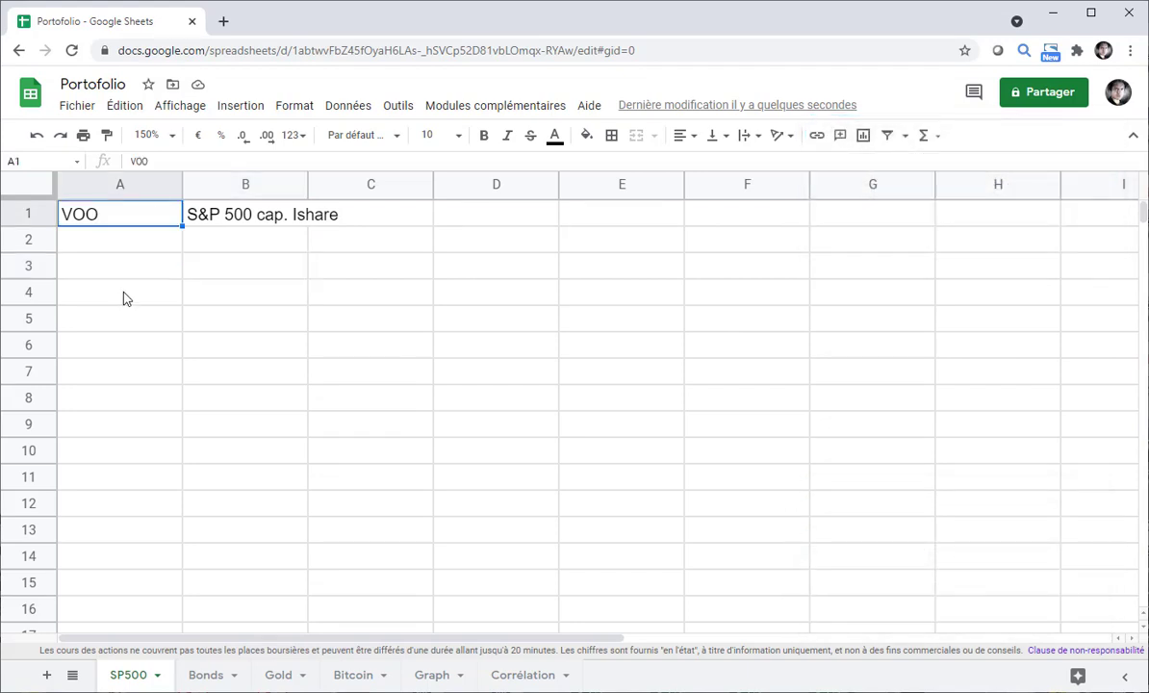
Enter =GOOGLEFINANCE(A1;"price";"01/01/2020";"31/03/2021";"WEEKLY") in cell A3 of the SP500 sheet to load weekly VOO prices.
click(123, 273)
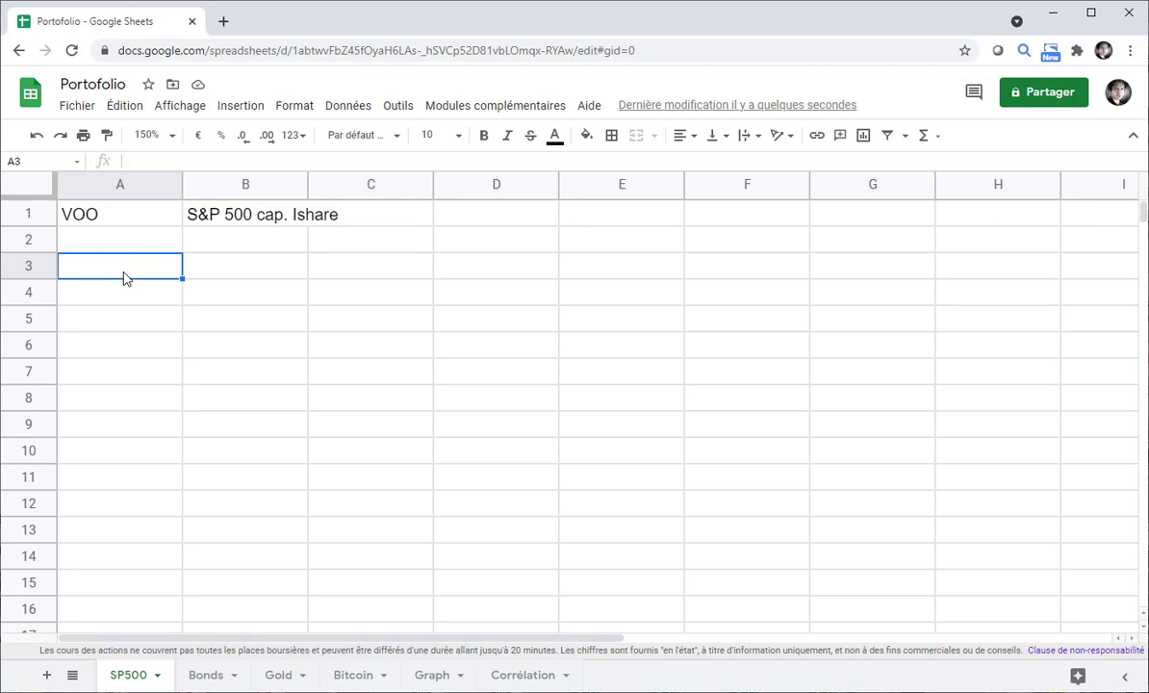
text(=go)
key(Tab)
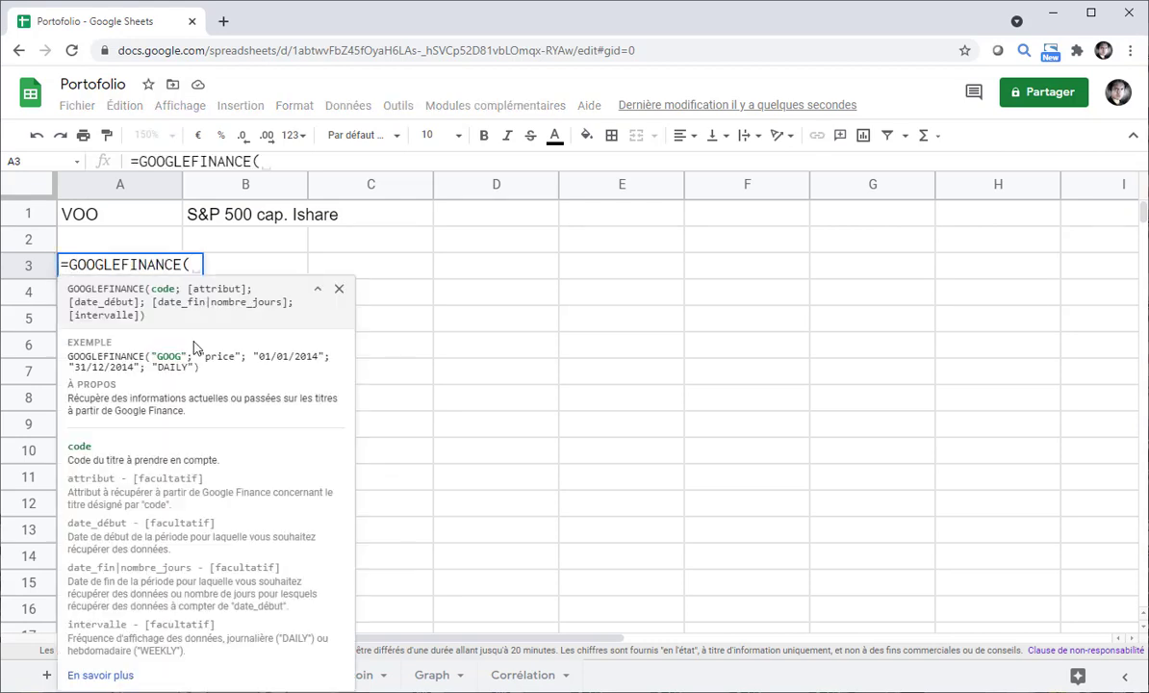
click(104, 220)
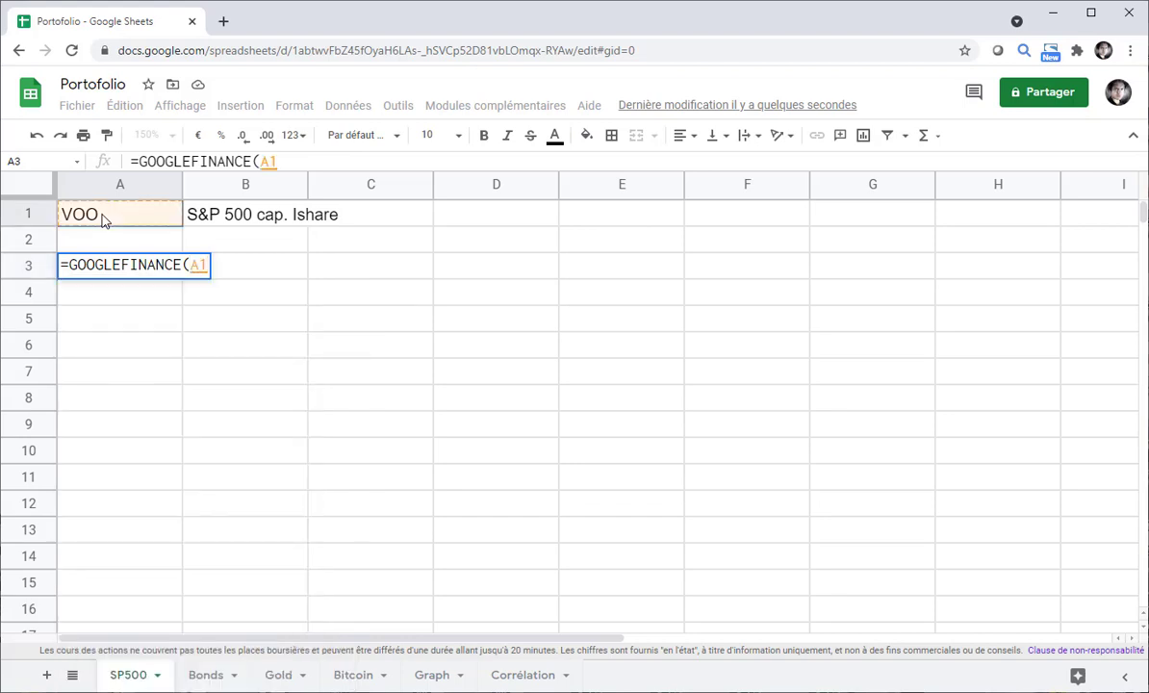
text(;)
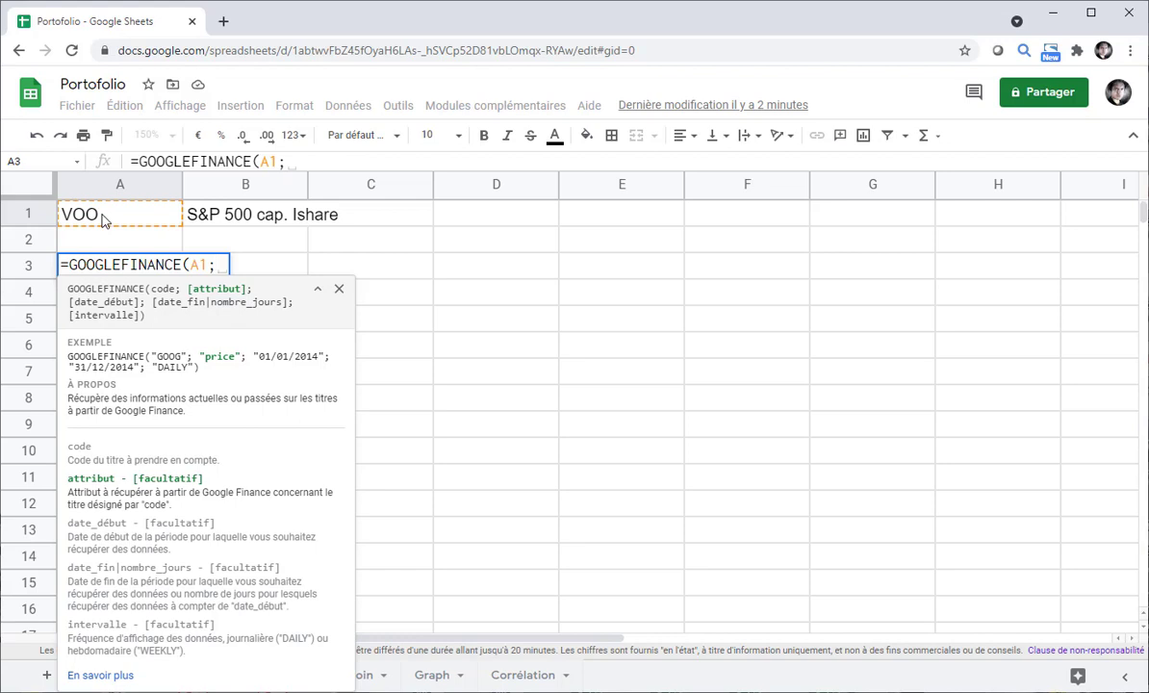
text("price";)
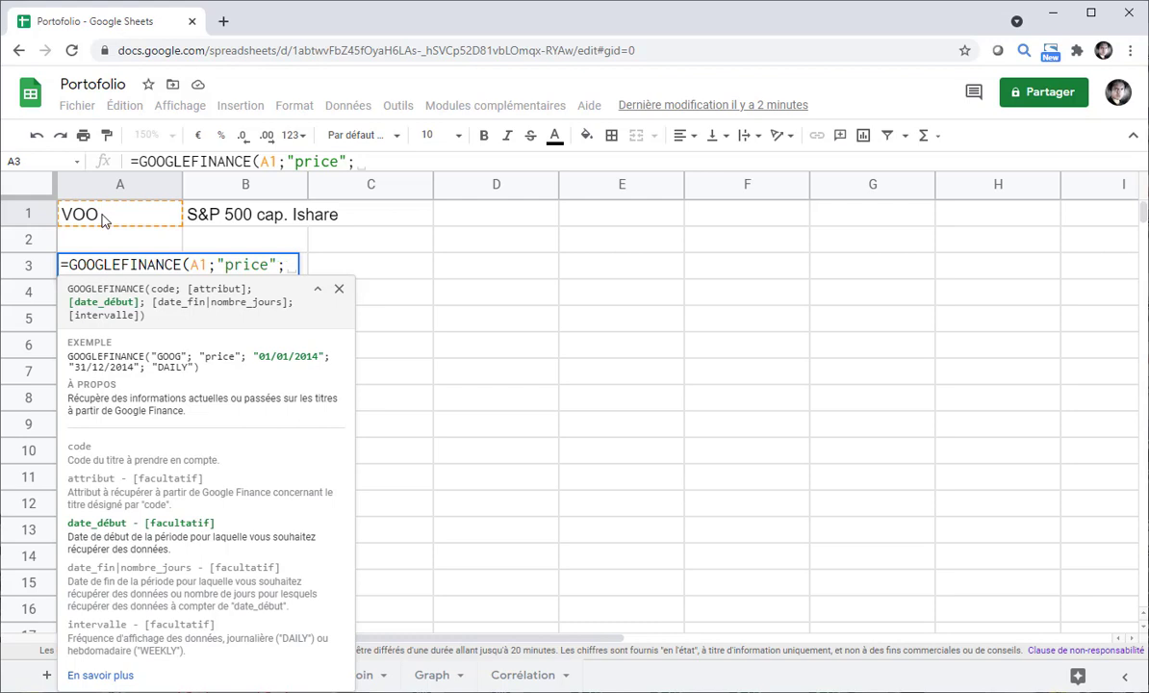
text("01/01/2020";)
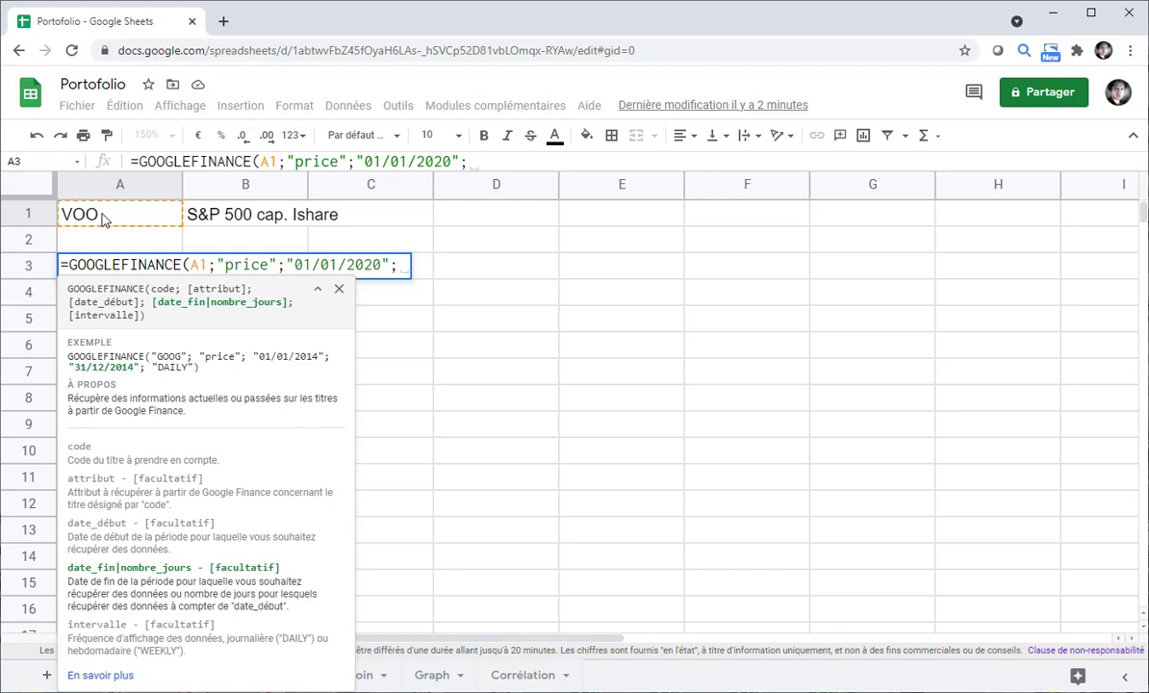
text("31/03/2021";)
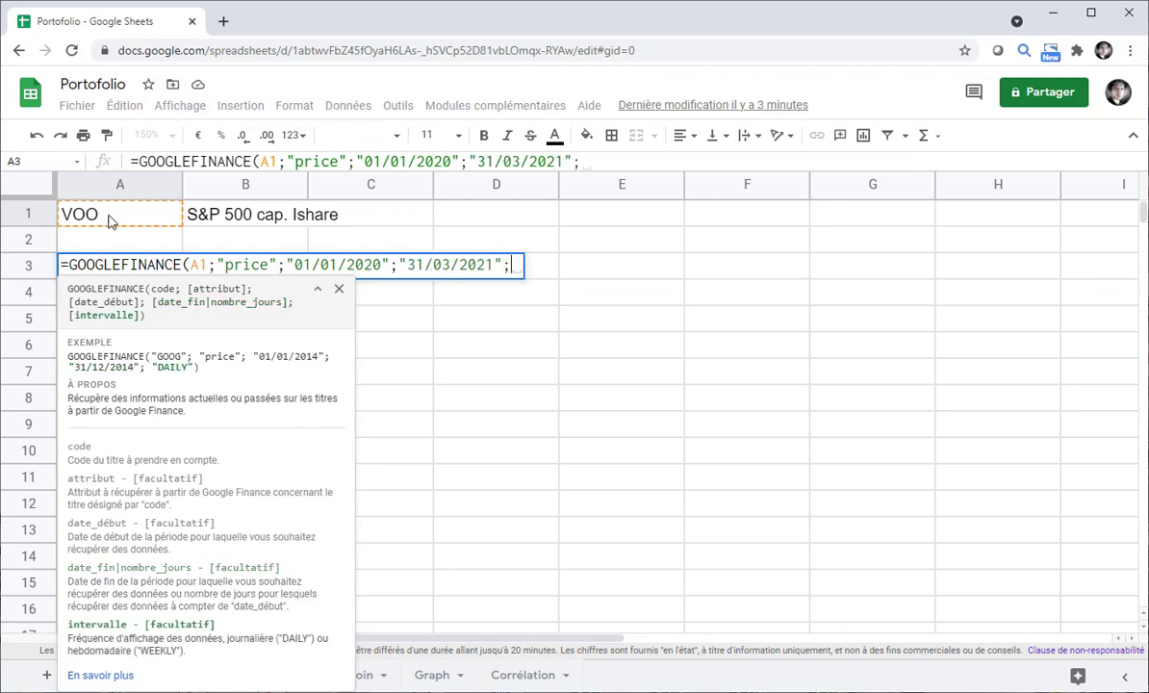
text(")
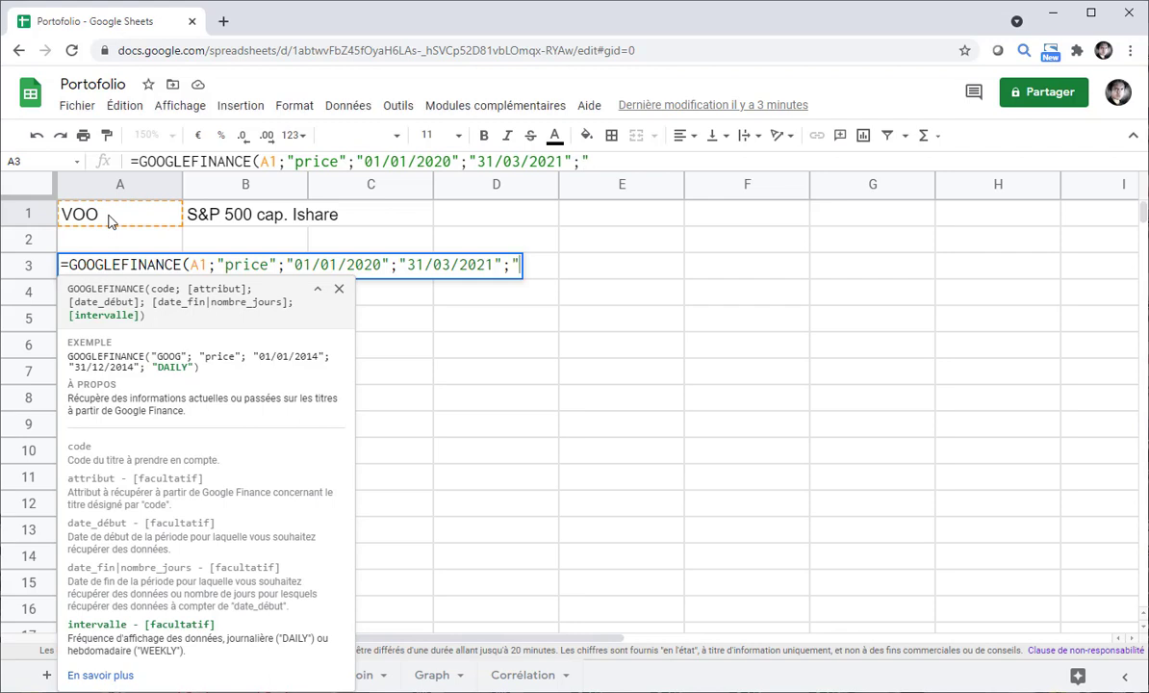
text(WEEKLY"))
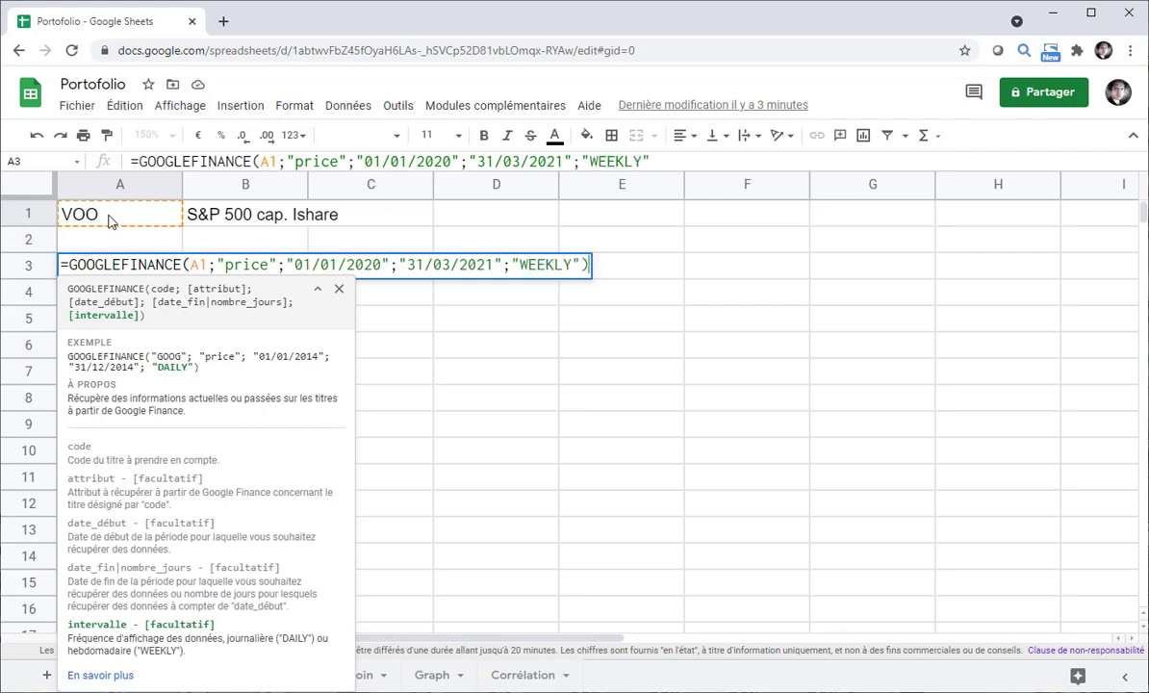
key(Return)
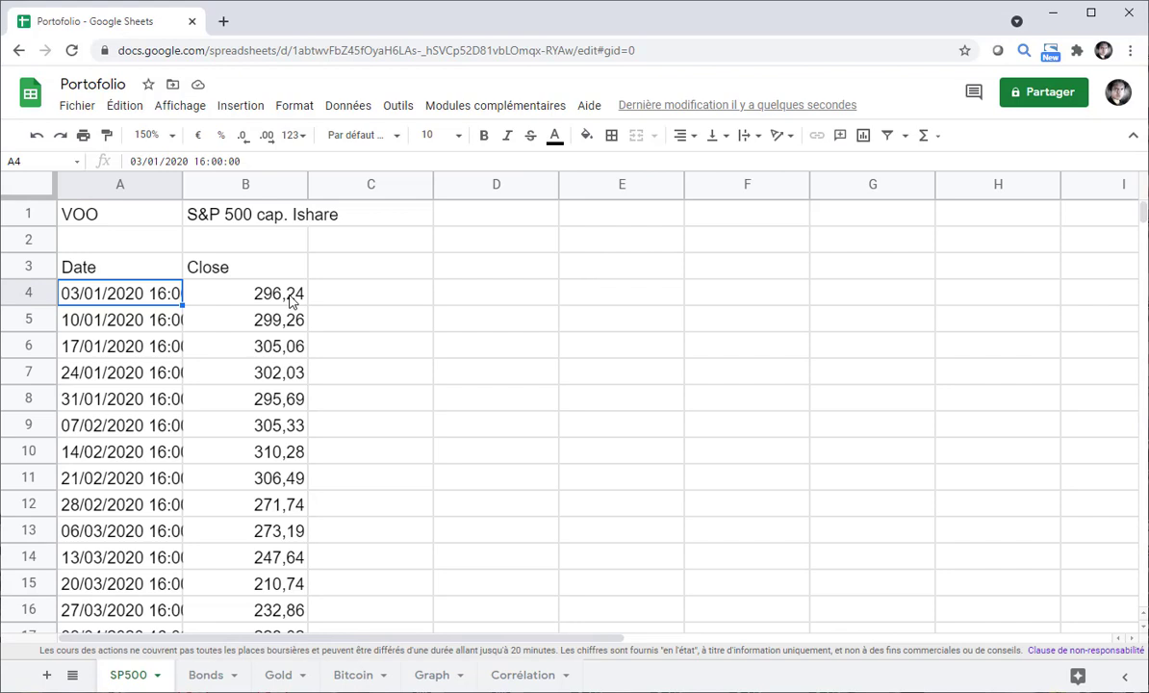
Enter 1000 in cell C4 as the starting investment beside the first closing price.
click(123, 224)
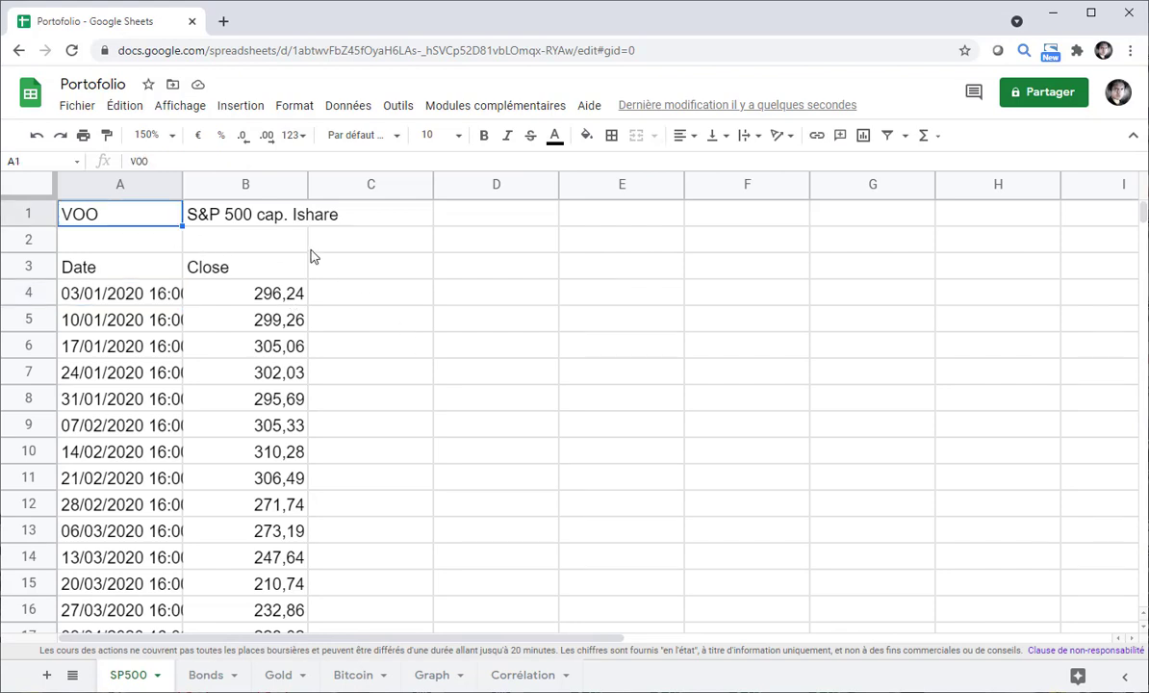
click(234, 201)
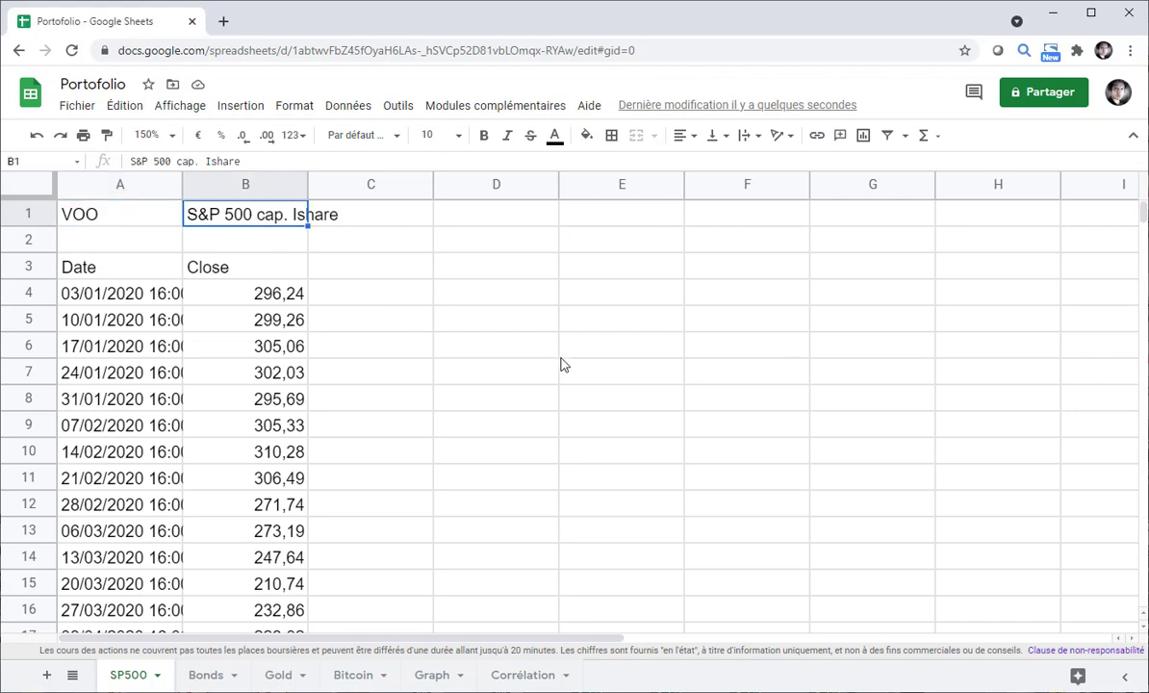
click(379, 296)
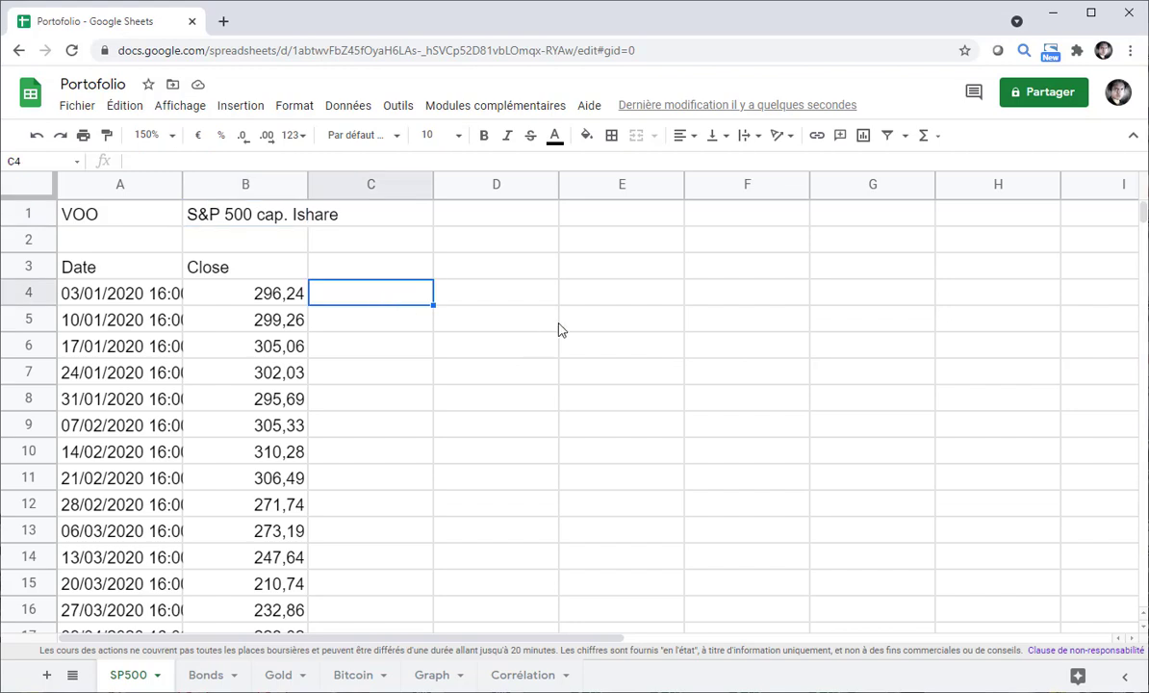
text(1000)
key(Return)
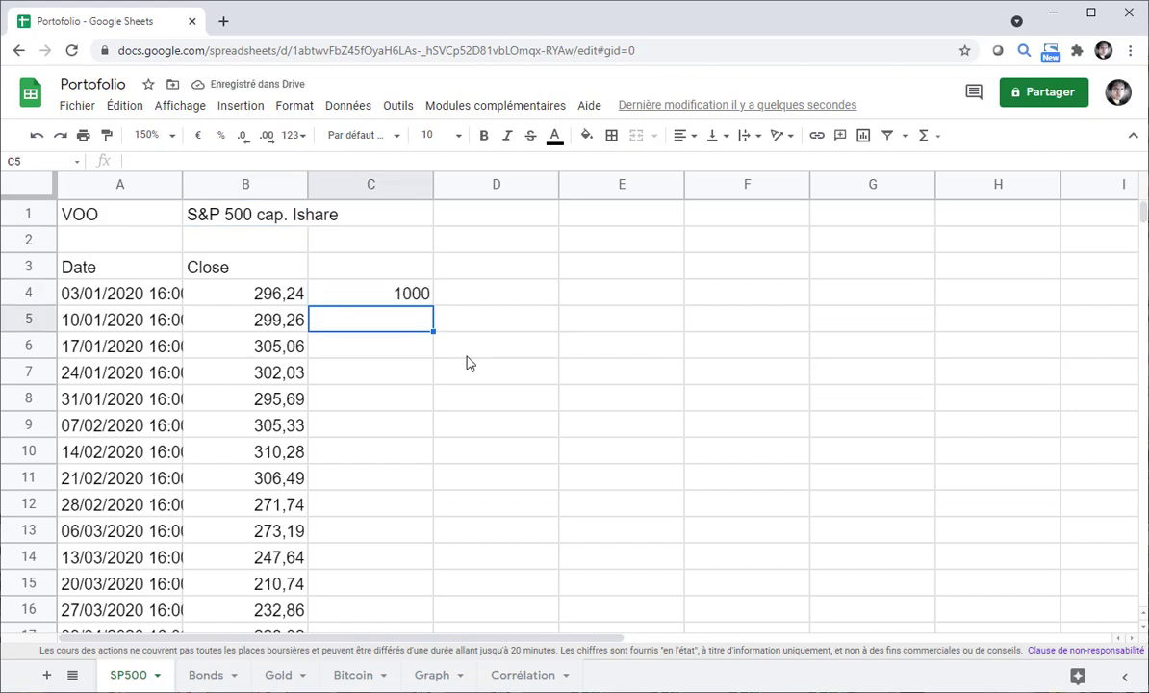
Enter the formula =B5/B4*C4 in cell C5 to calculate the investment's value for the second week.
text(=)
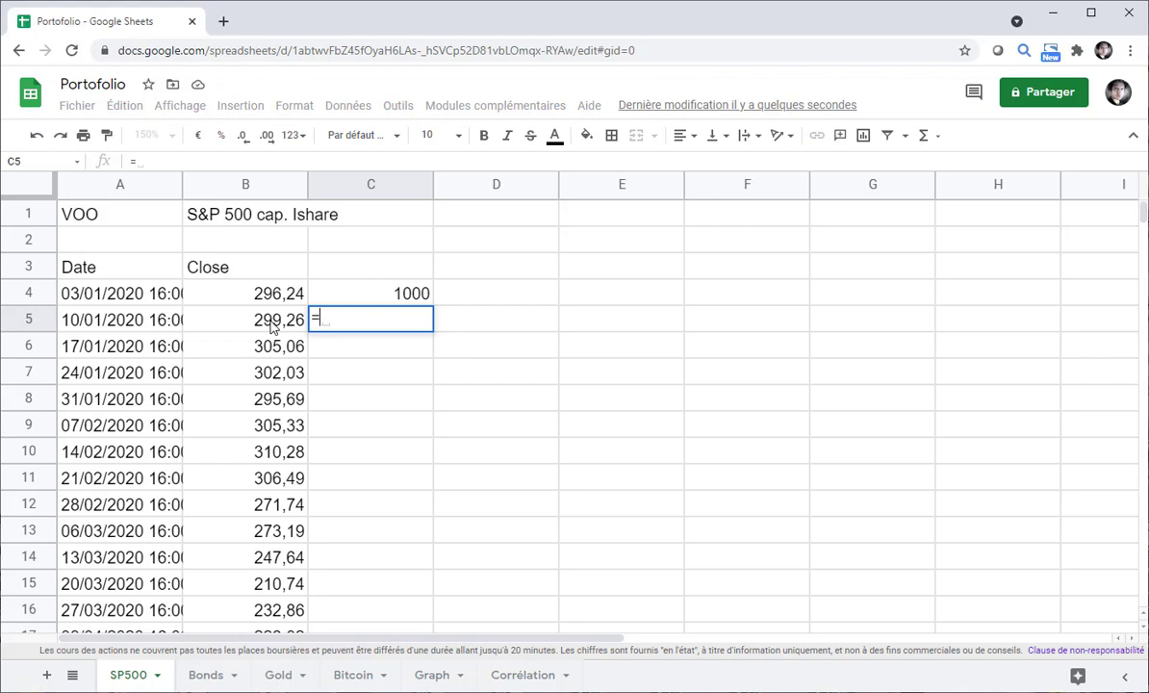
click(270, 328)
text(/)
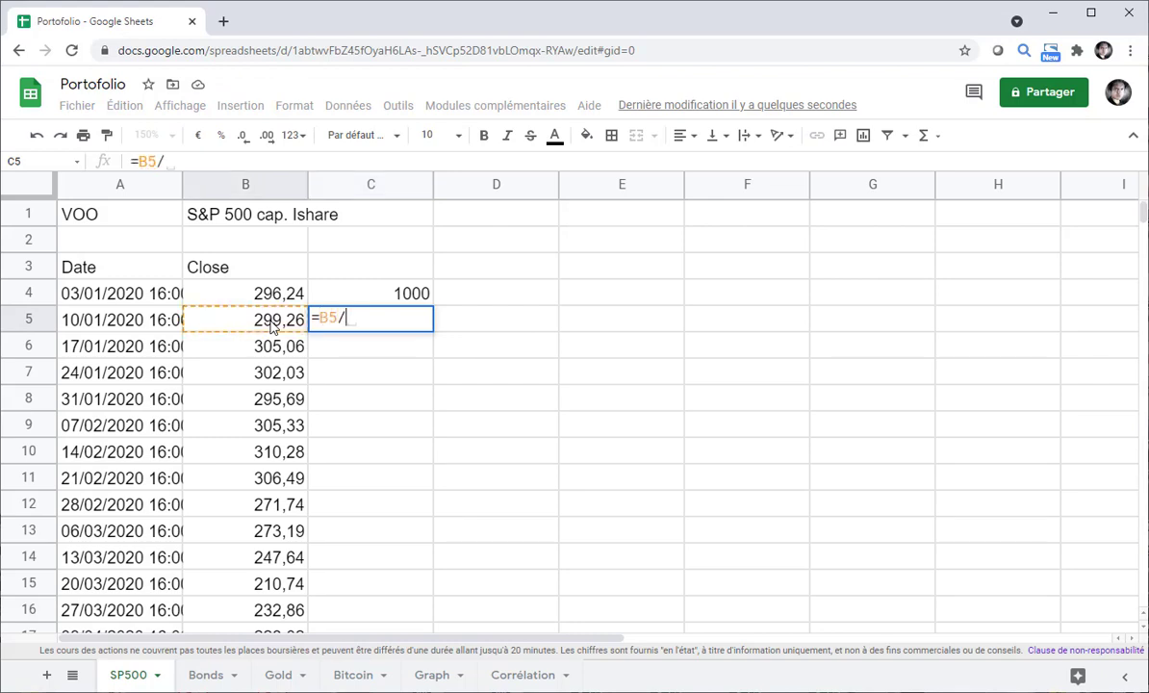
click(279, 301)
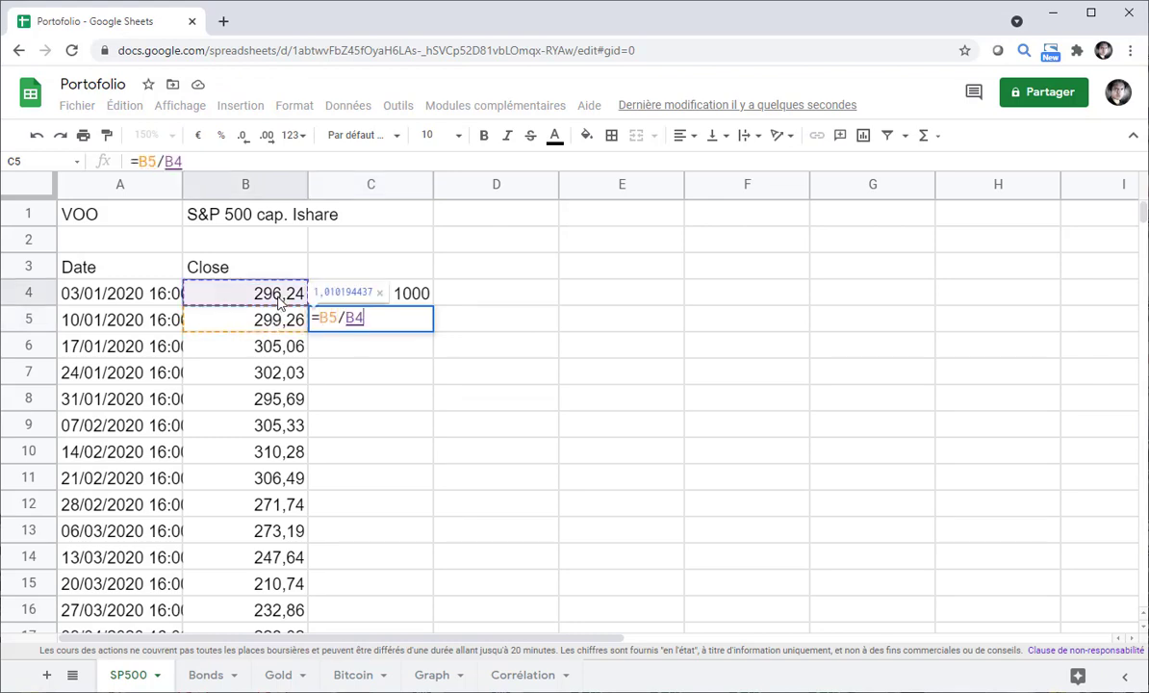
text(*)
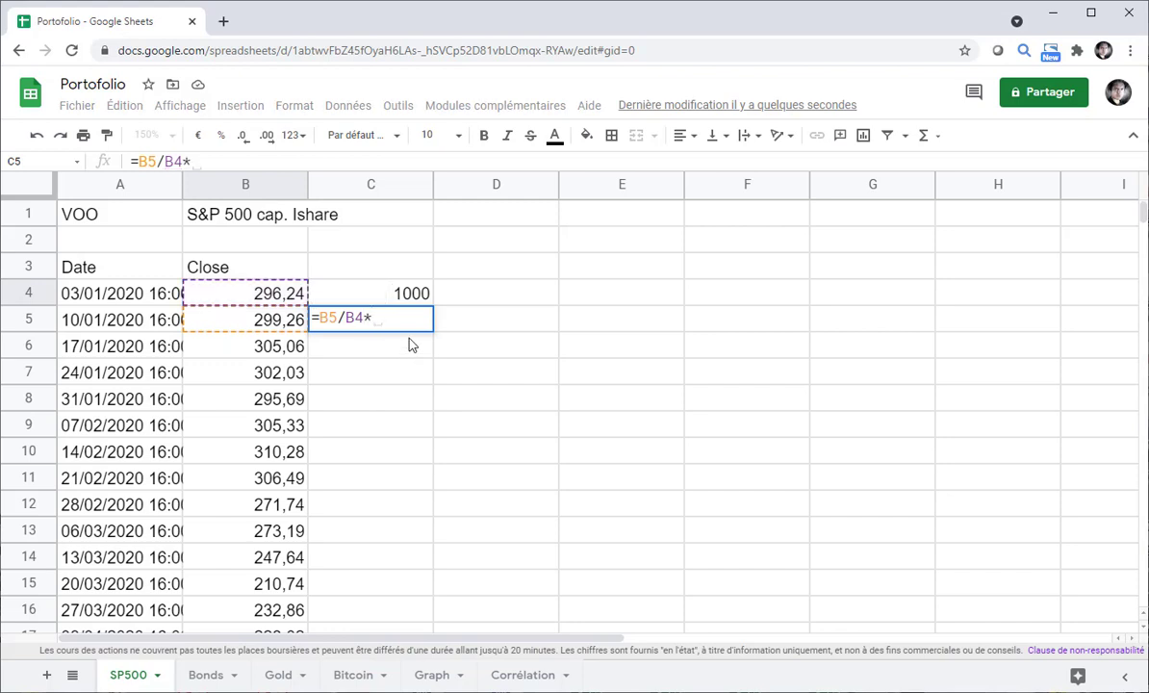
click(424, 293)
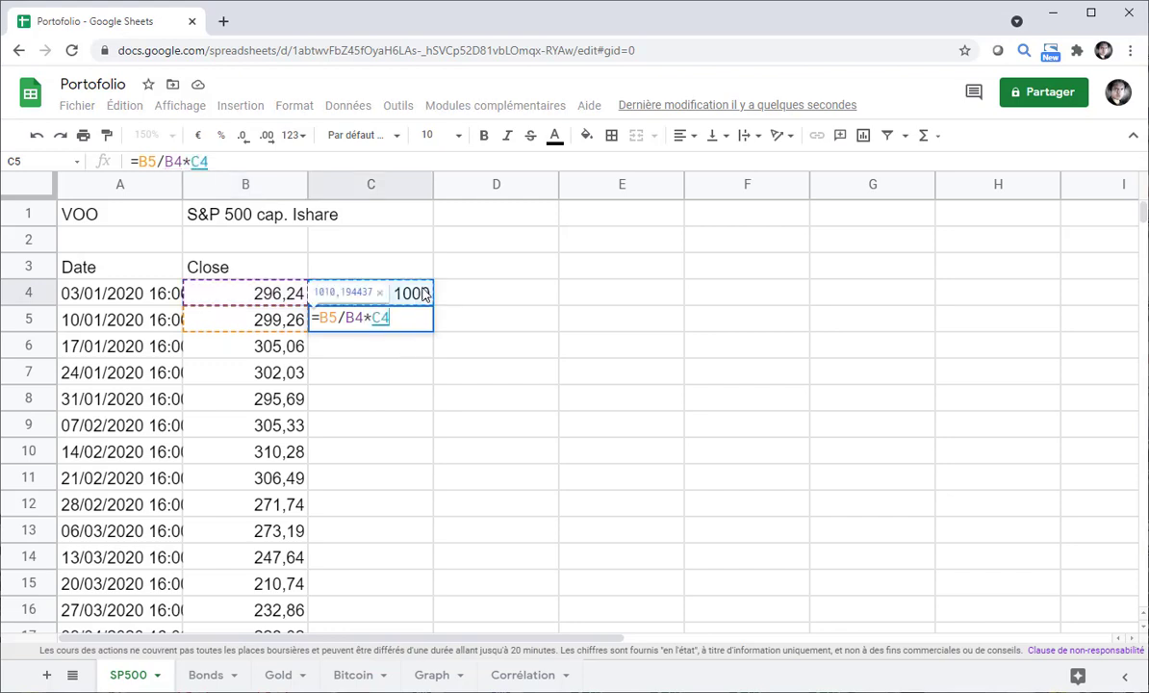
key(Return)
Fill the C5 formula down column C to row 68 and check the last value.
click(419, 327)
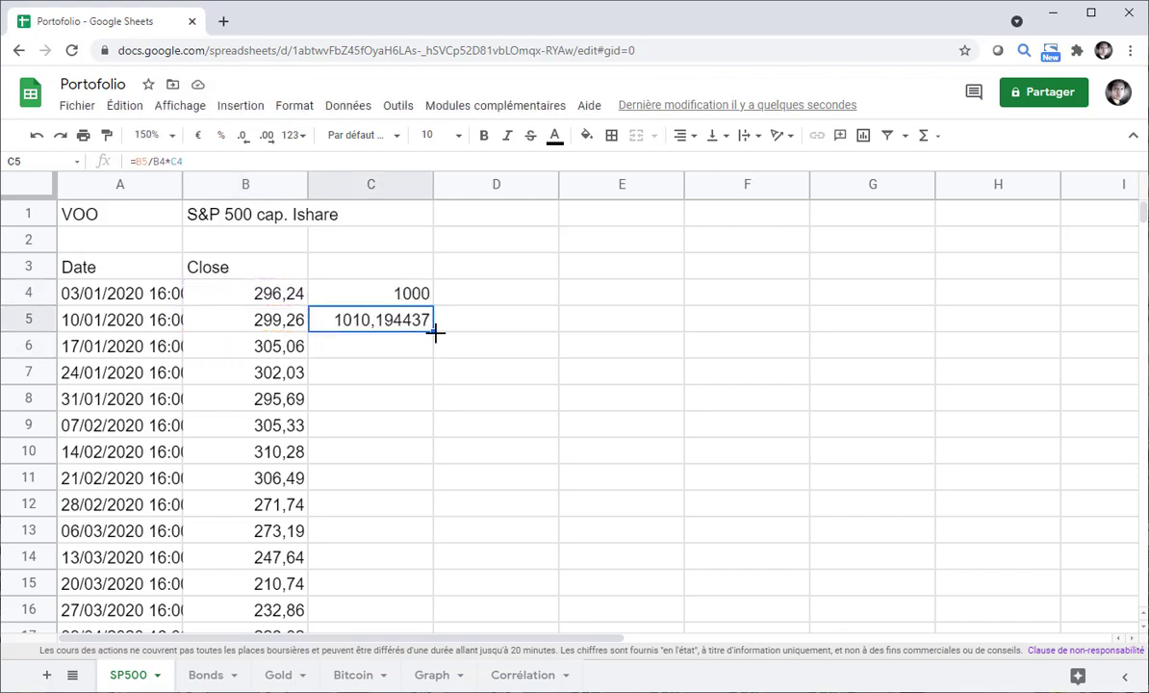
double_click(435, 332)
scroll(448, 379, down, 15)
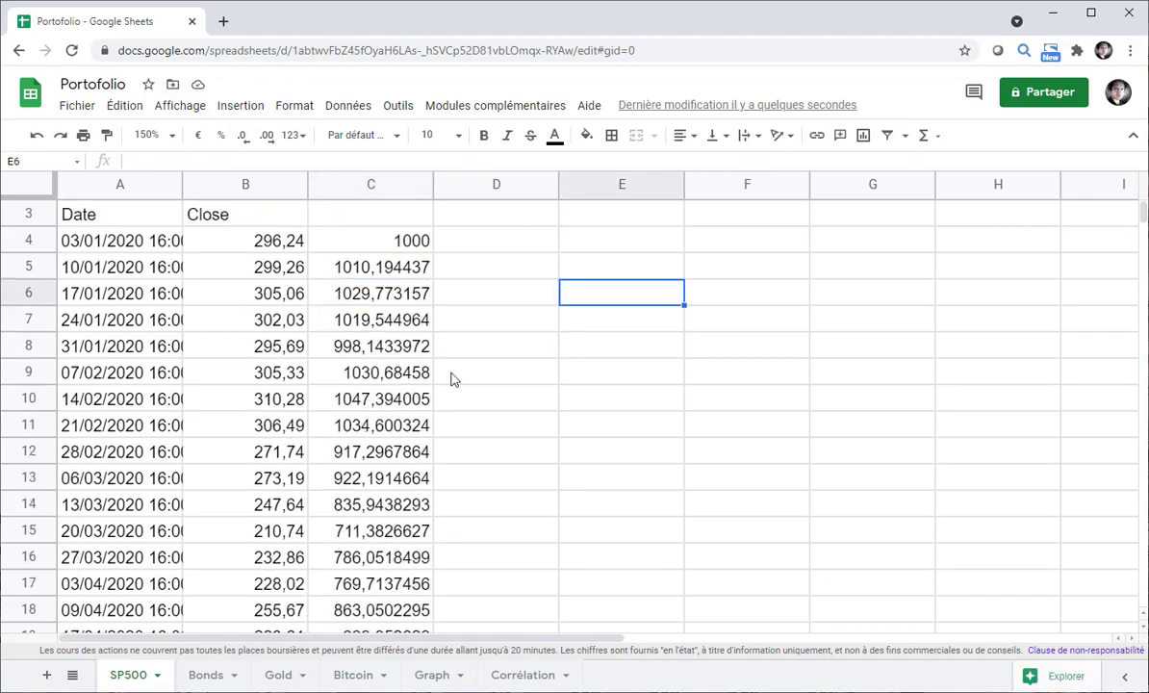
scroll(452, 379, down, 2)
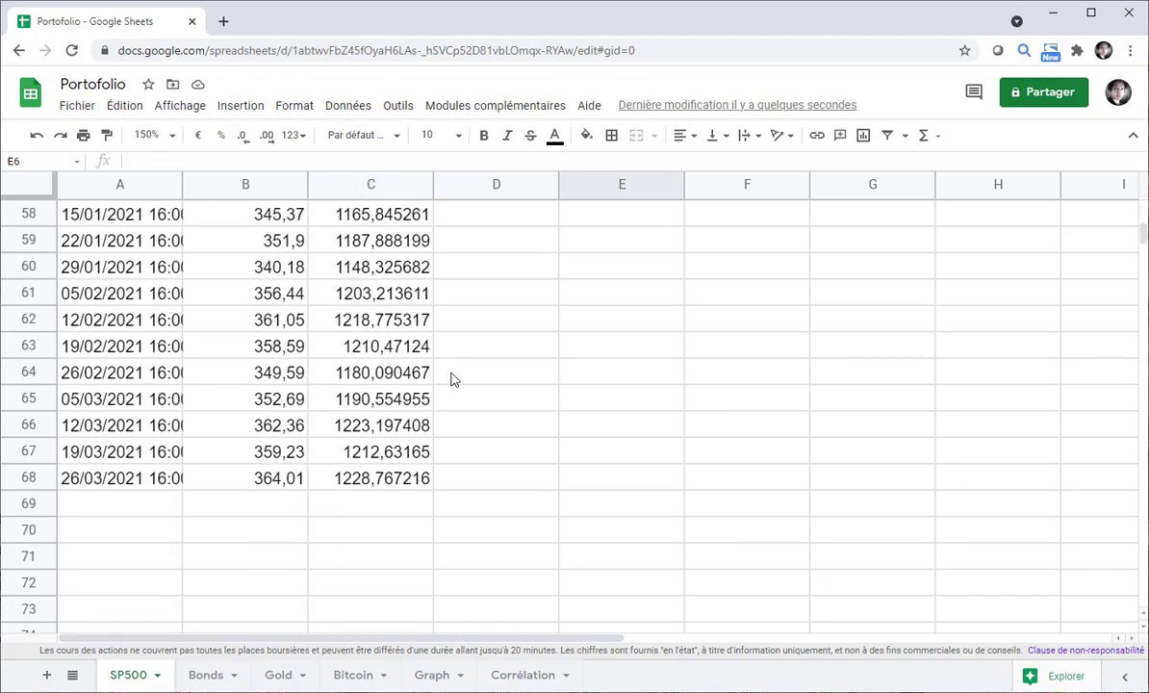
click(375, 481)
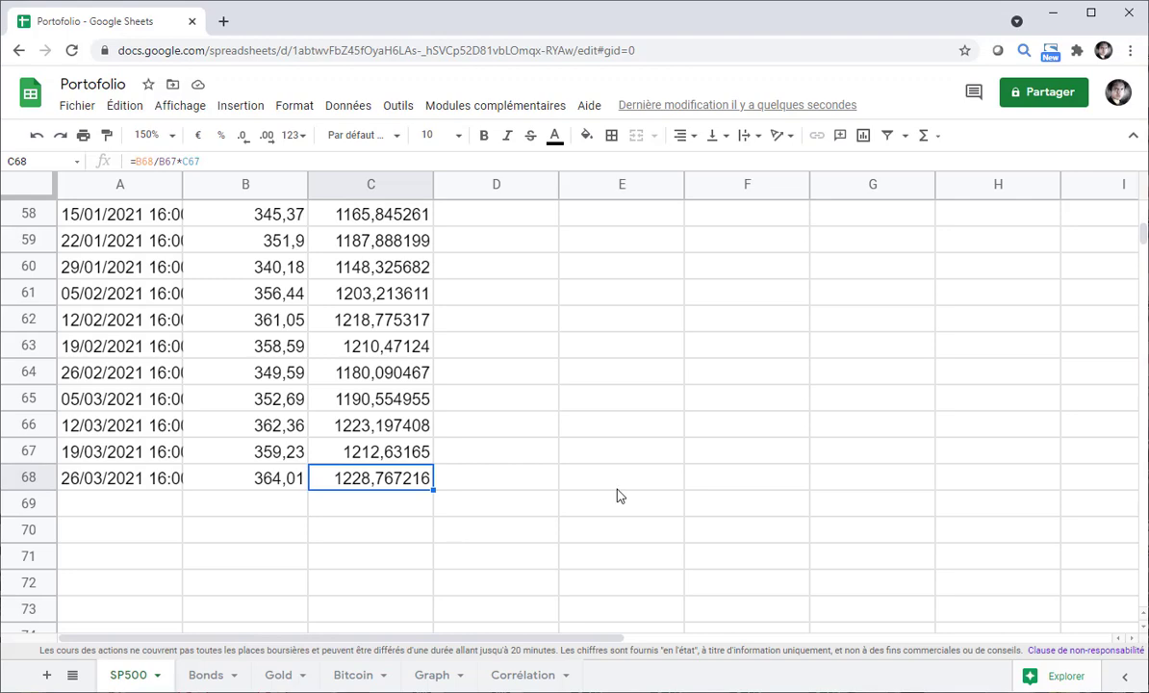
scroll(618, 354, up, 17)
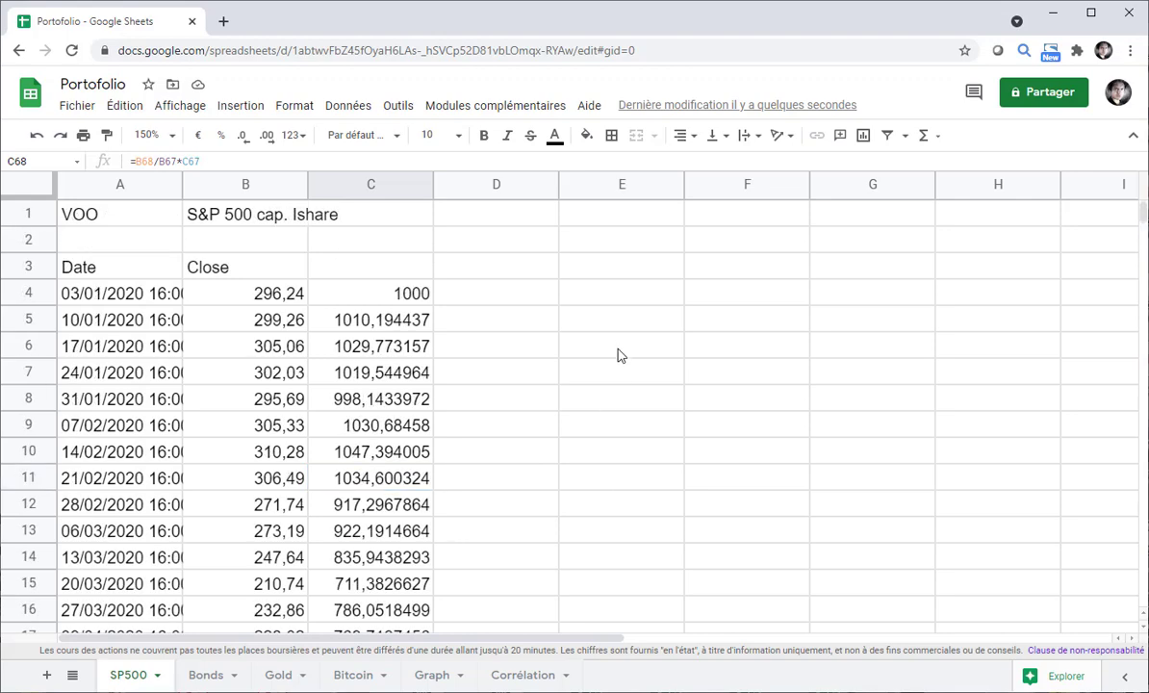
click(619, 351)
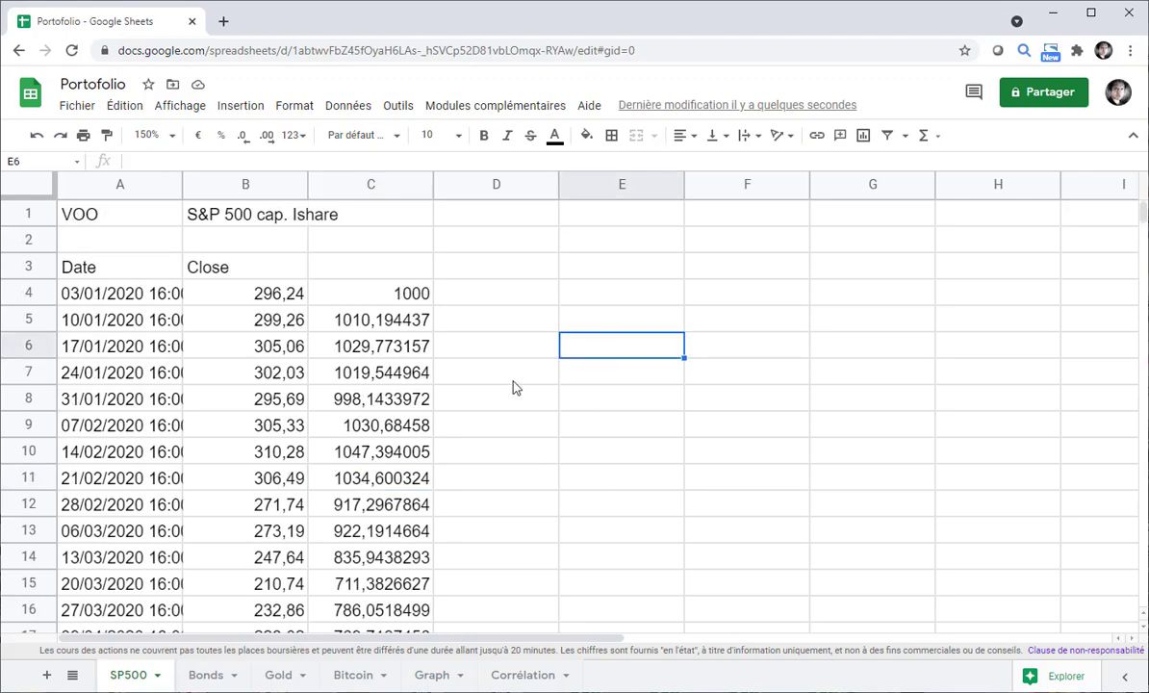
Copy the GOOGLEFINANCE formula from cell A3 of the SP500 sheet into cell A3 of the Bonds sheet to load weekly BND prices.
click(205, 674)
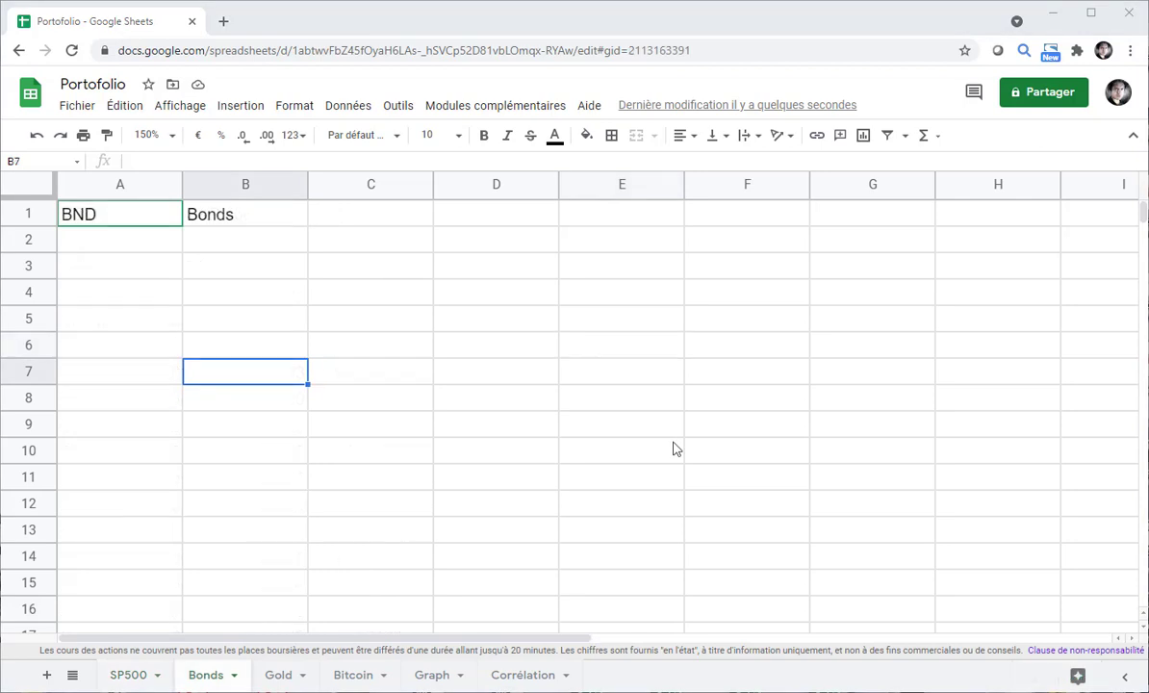
key(ctrl+Home)
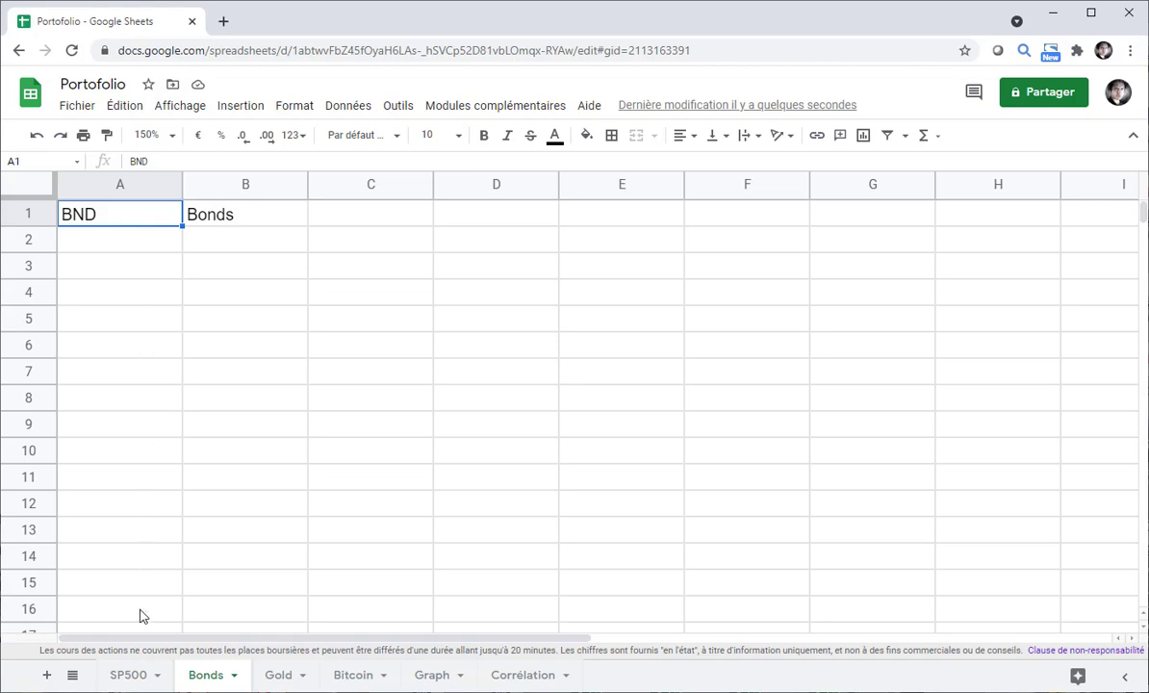
click(142, 681)
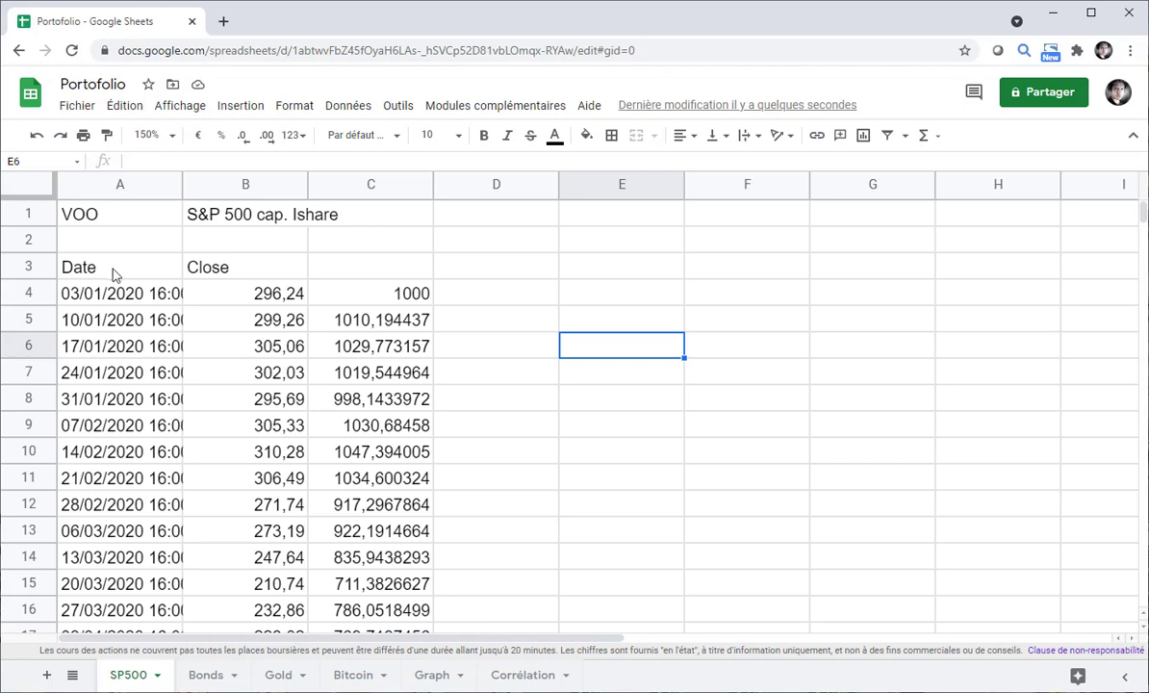
click(112, 270)
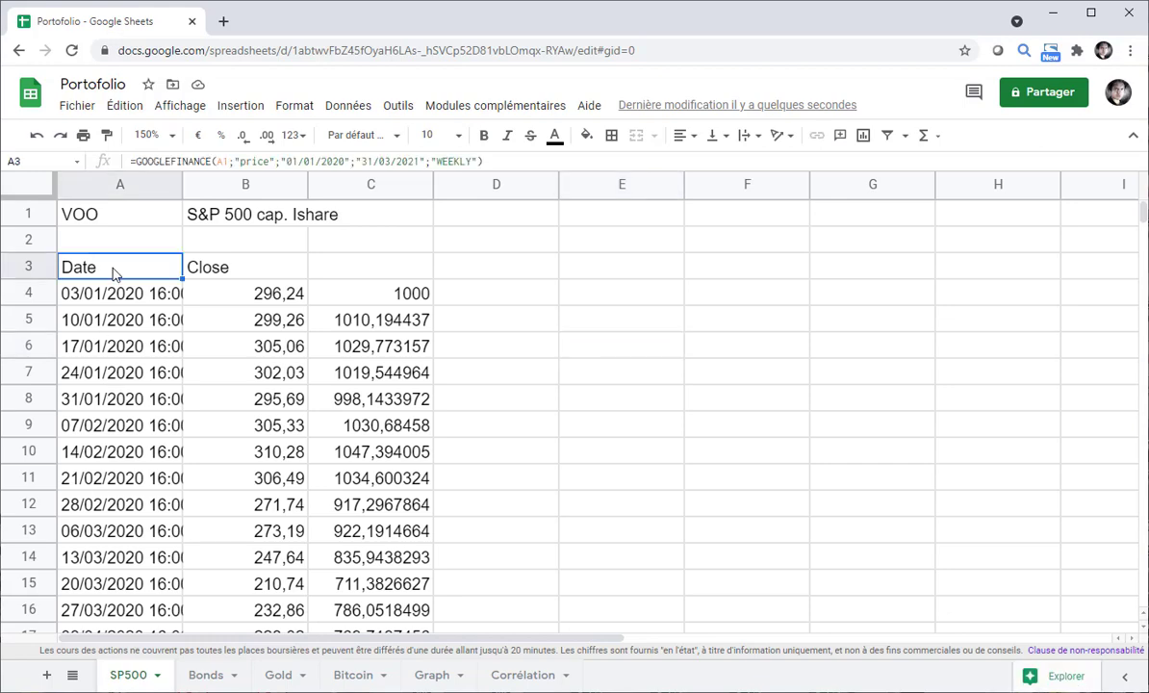
right_click(113, 270)
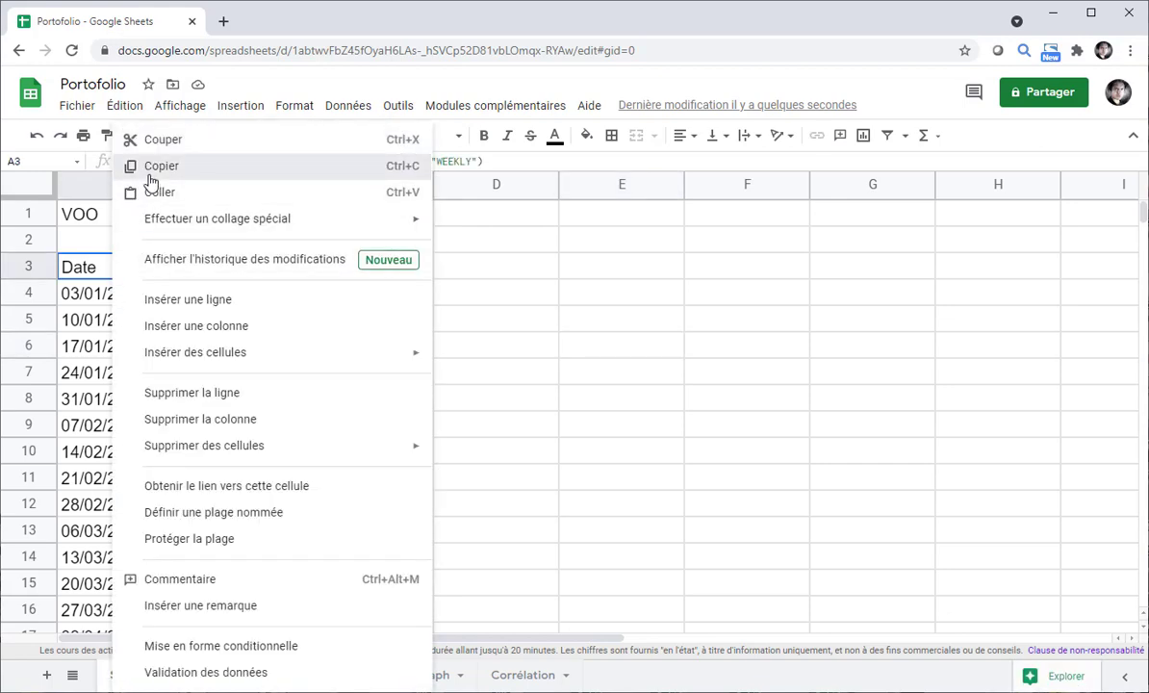
click(151, 163)
click(205, 674)
click(136, 272)
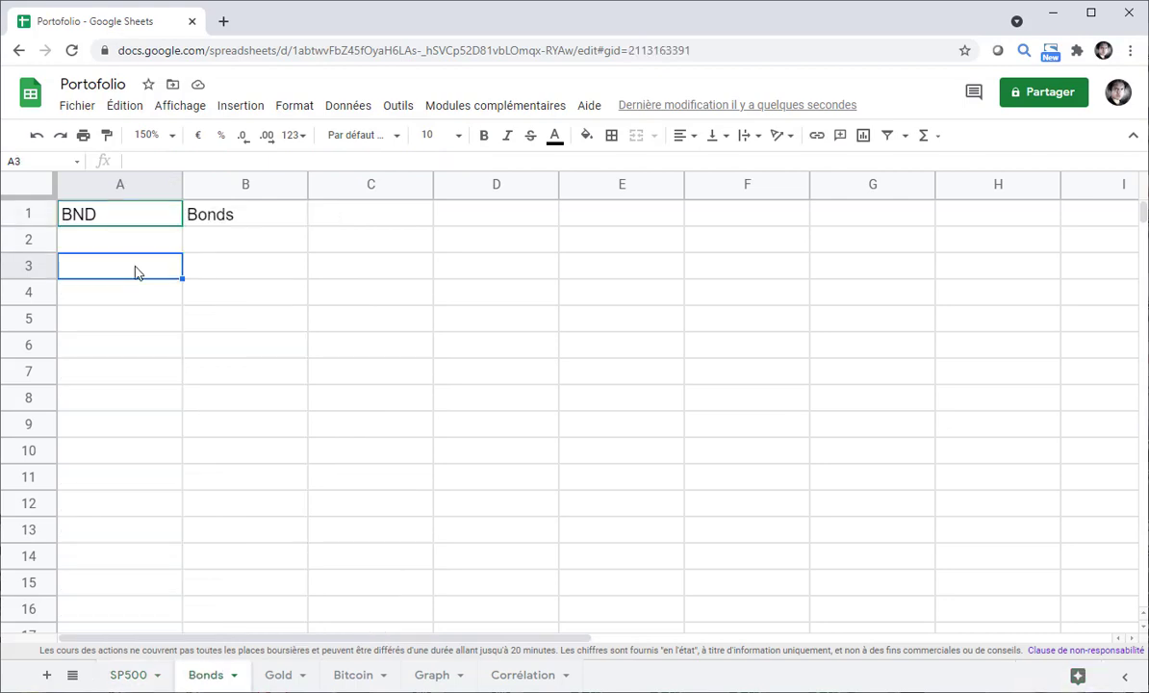
right_click(136, 272)
click(171, 182)
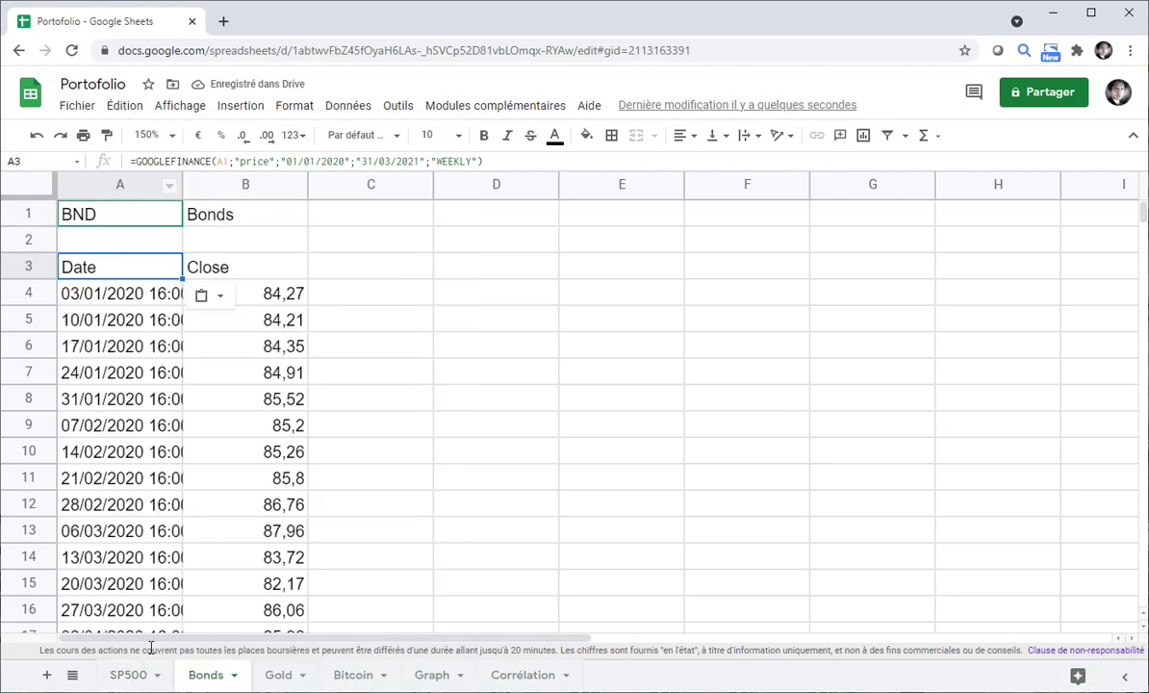
Copy the starting investment and growth formula from C4:C5 of the SP500 sheet to C4:C5 of the Bonds sheet.
click(137, 677)
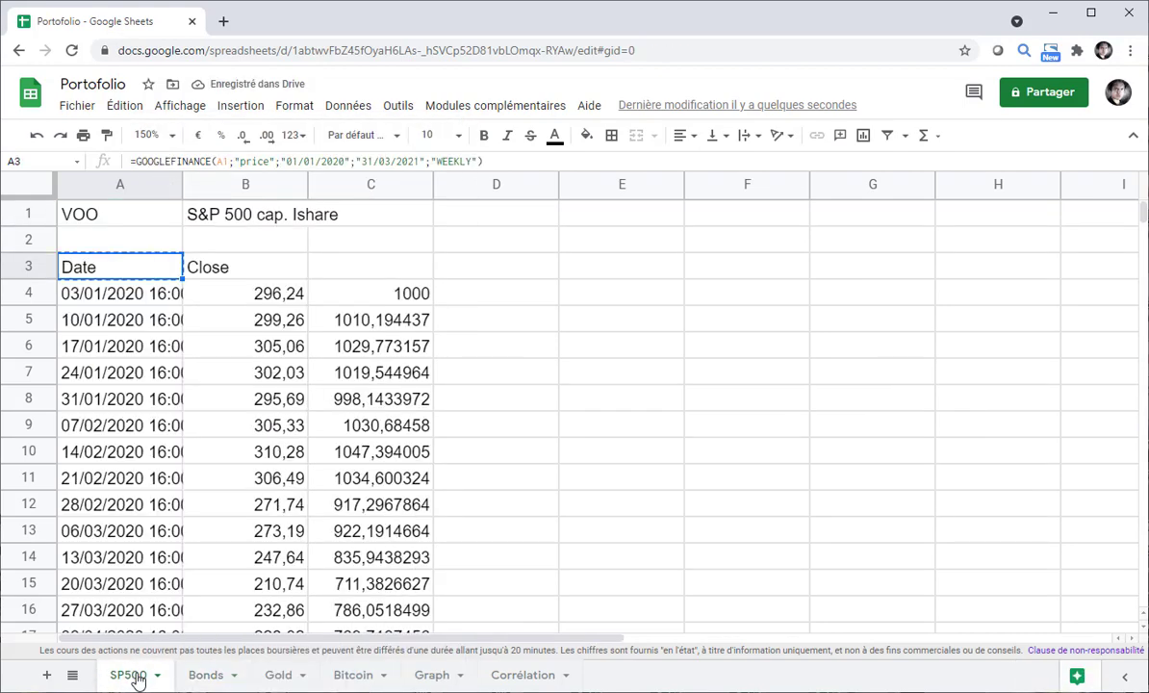
click(373, 294)
shift+click(383, 323)
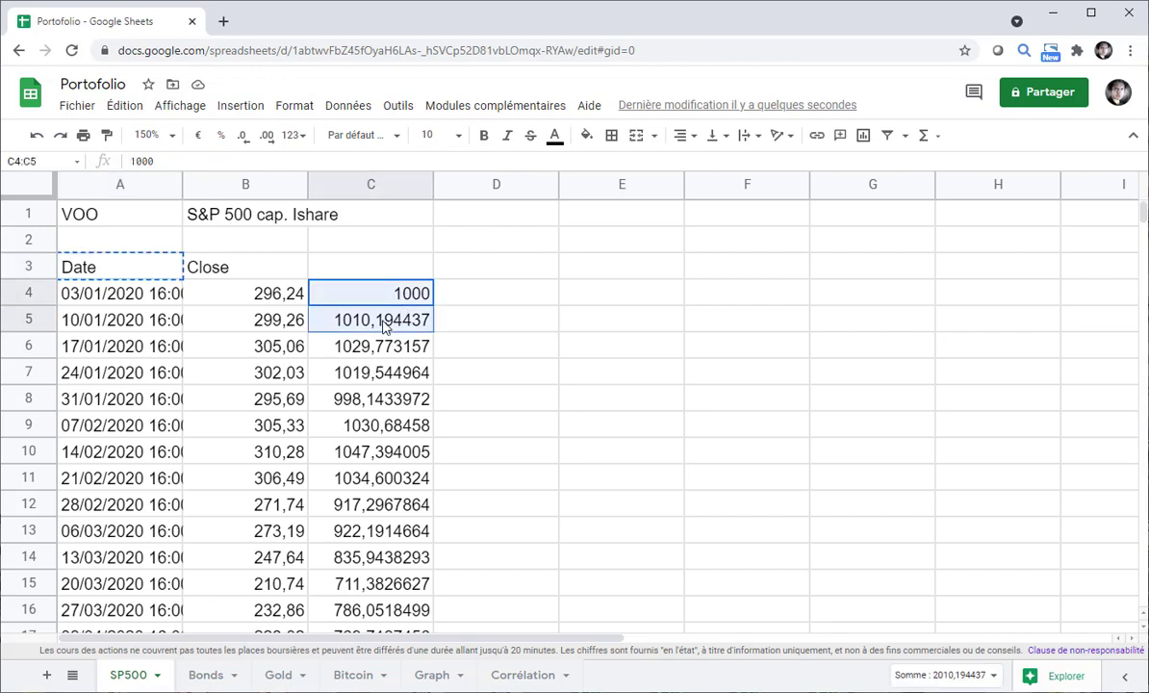
right_click(385, 321)
click(435, 165)
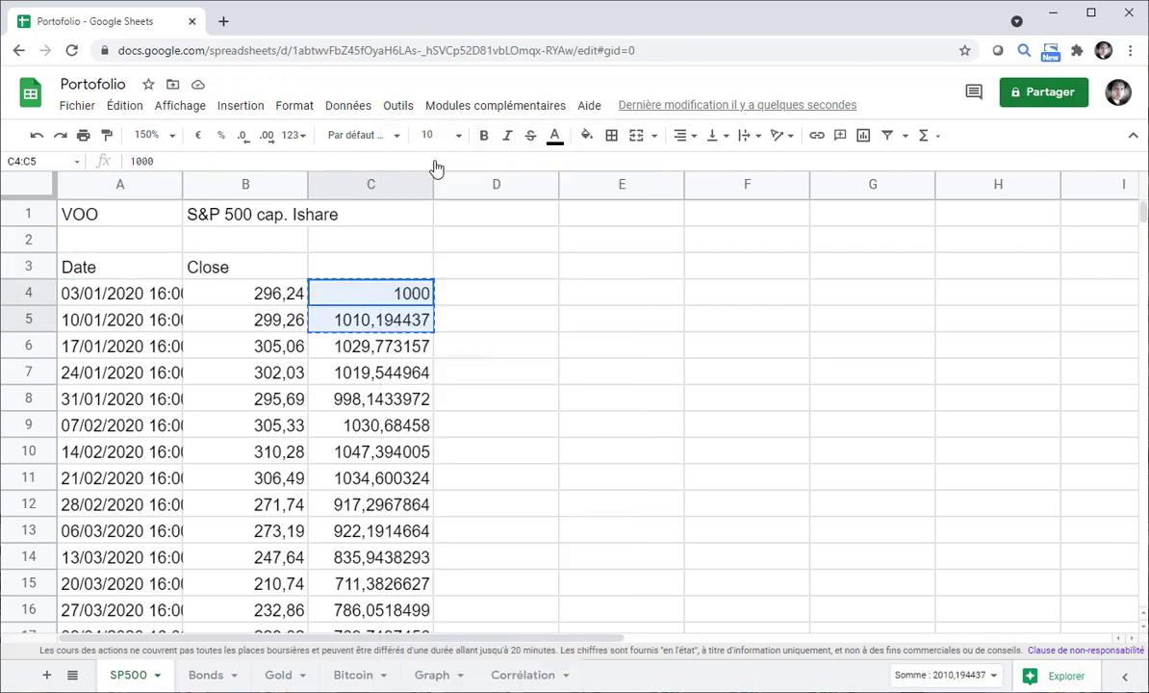
click(195, 674)
click(376, 301)
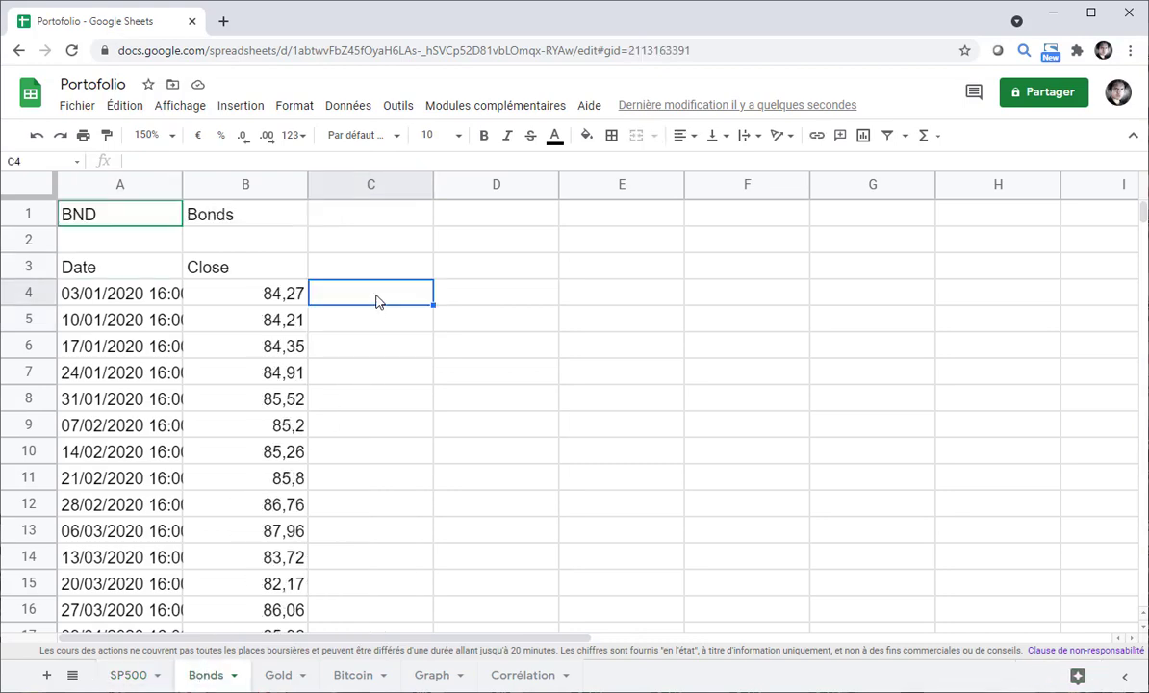
right_click(377, 301)
click(389, 182)
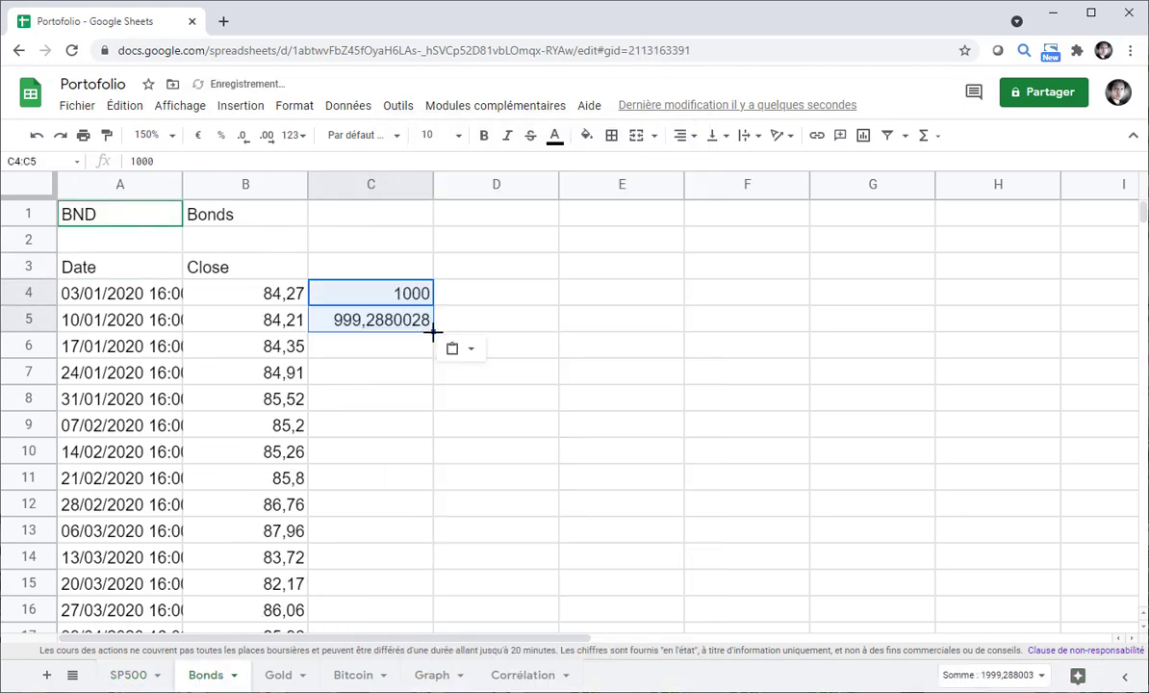
Fill the investment values in column C of the Bonds sheet down to row 68 and check the last value.
double_click(432, 332)
click(448, 302)
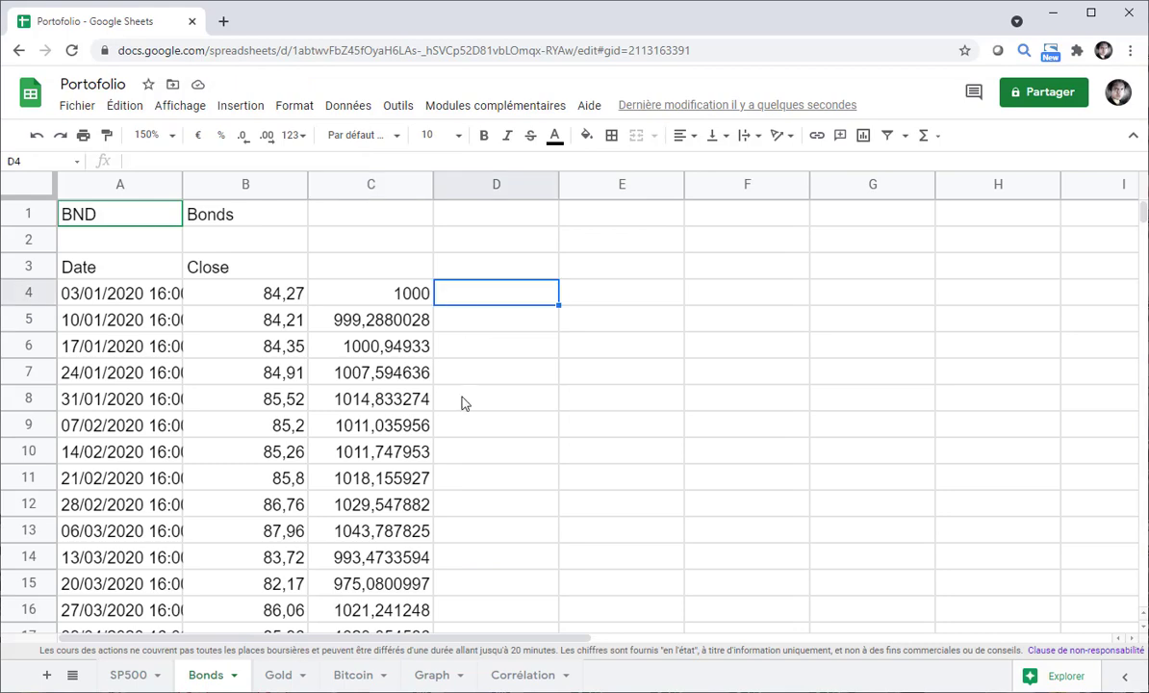
scroll(462, 402, down, 4)
scroll(461, 402, down, 15)
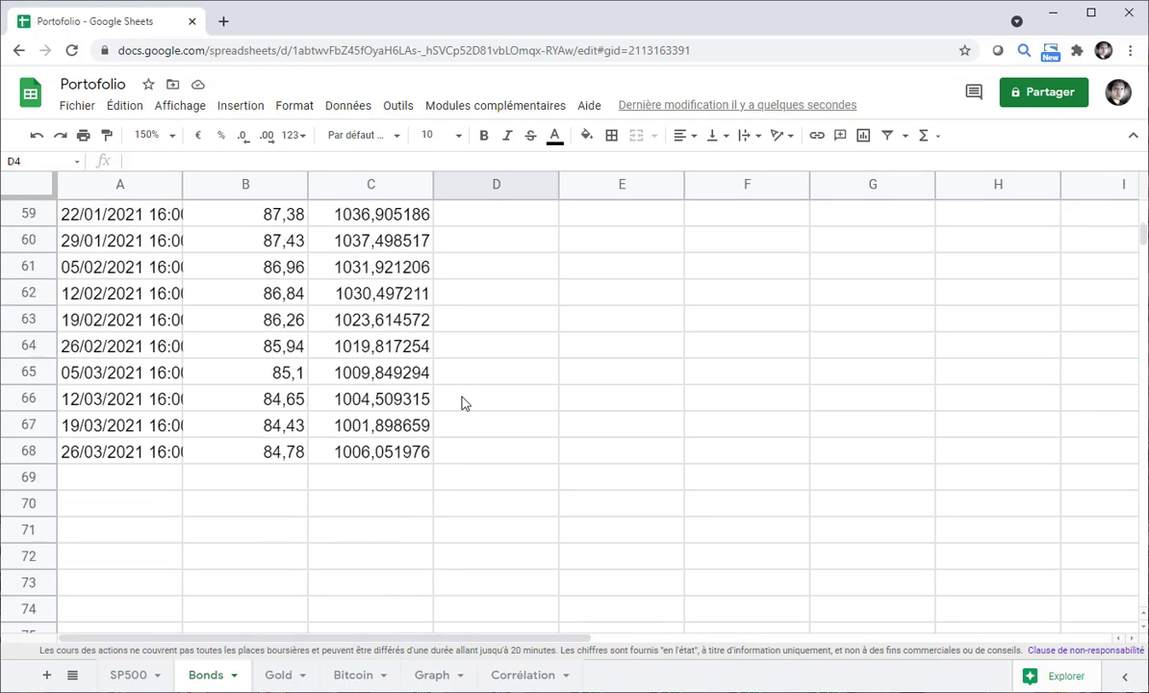
click(358, 451)
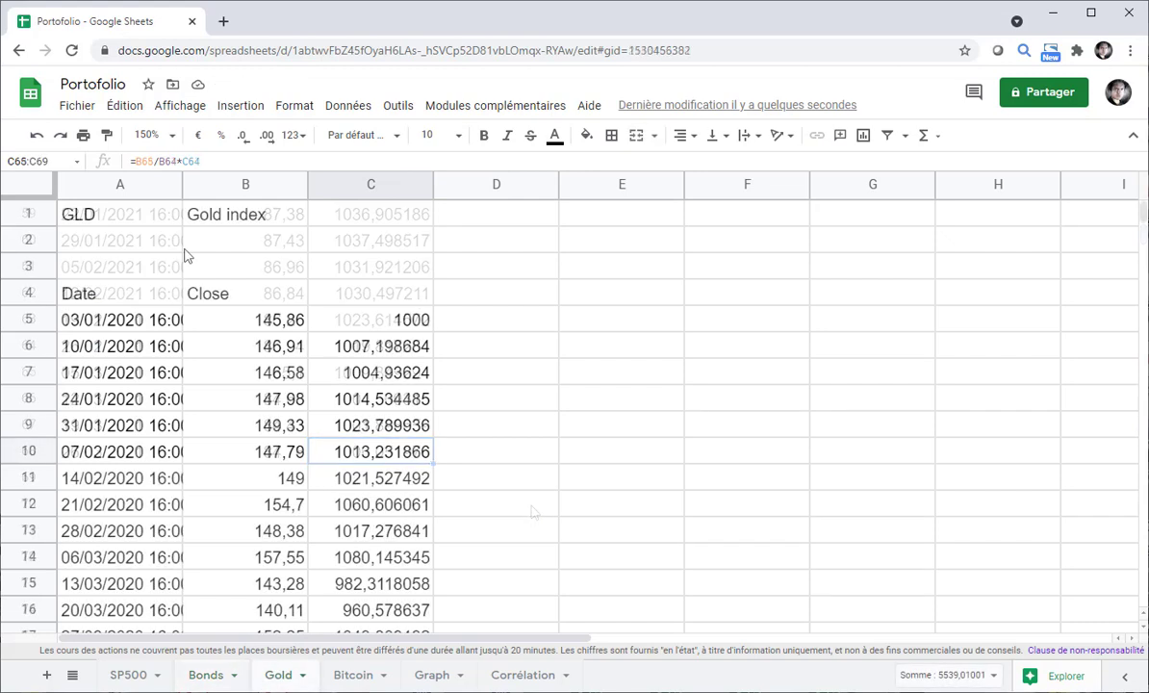
Review the Gold and Bitcoin sheets, checking the ticker in A1, the starting investment in C5 and the final value in C69.
click(222, 224)
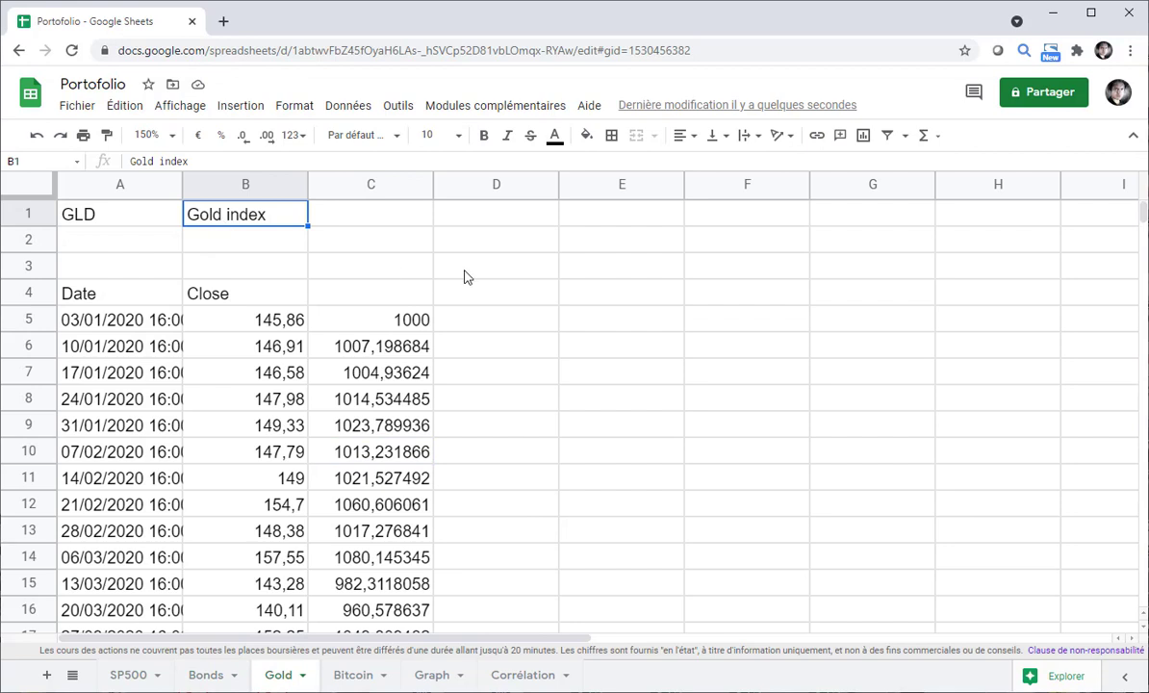
key(Left)
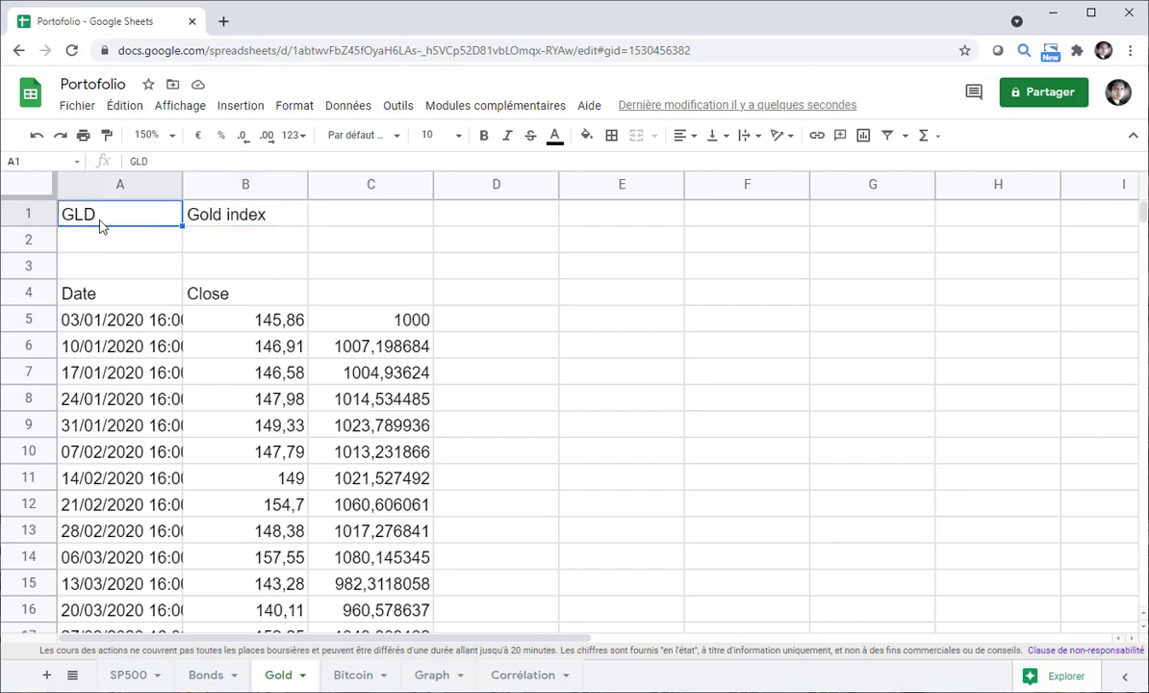
click(328, 324)
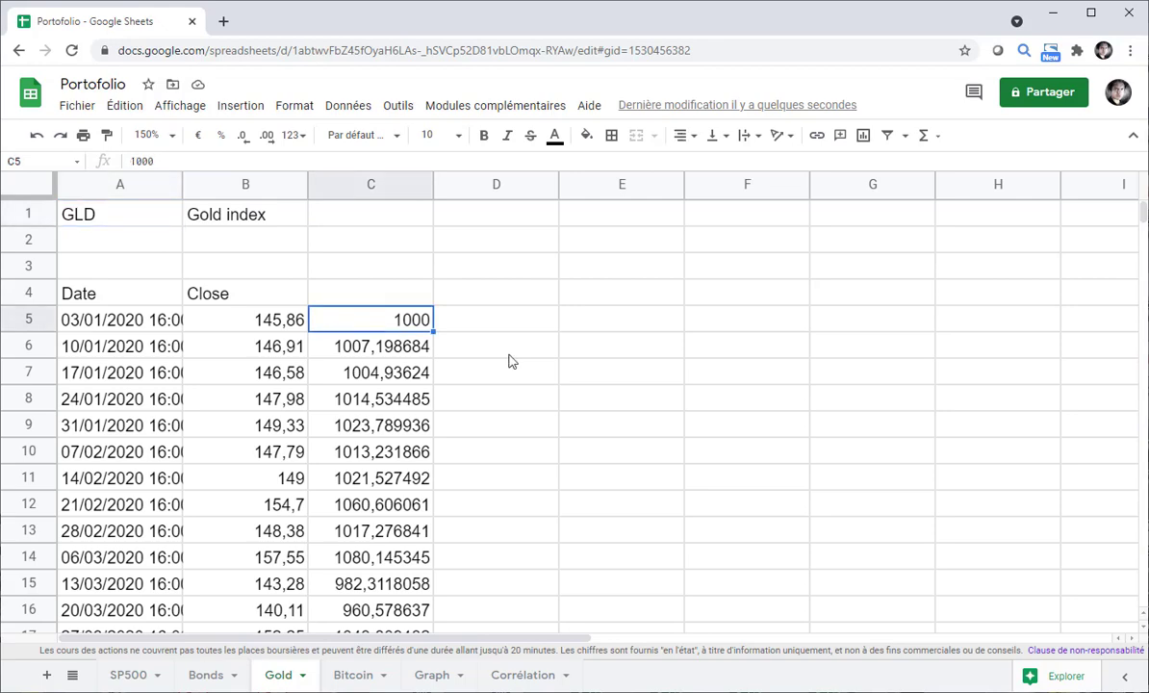
scroll(511, 361, down, 15)
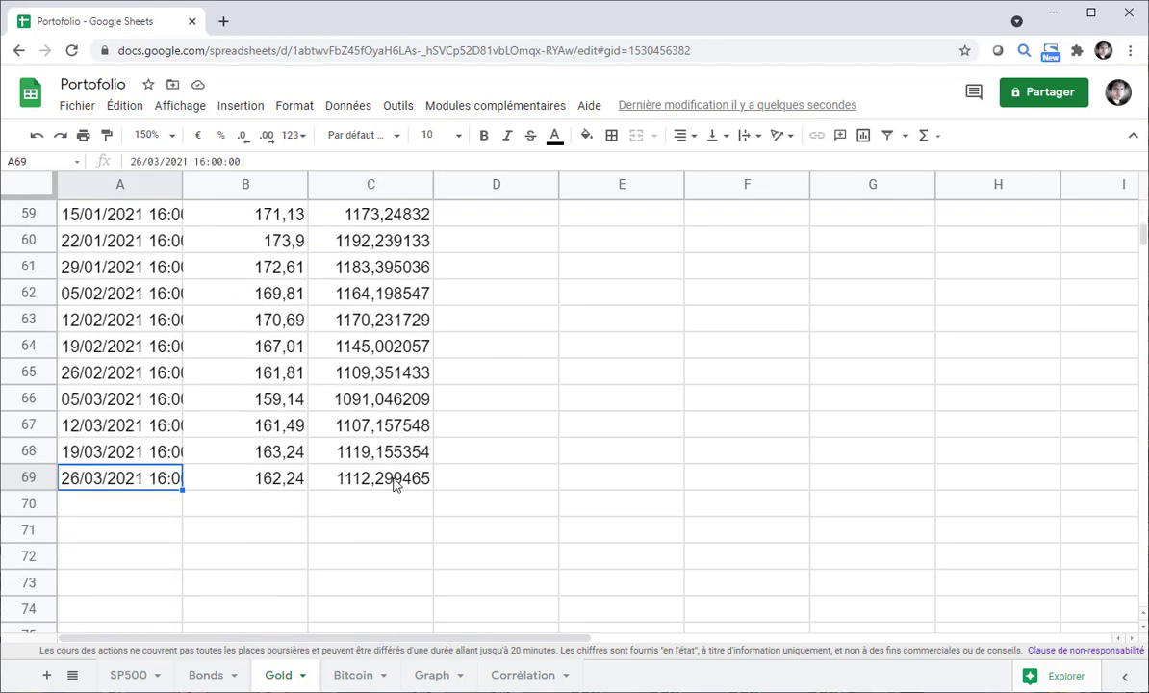
click(394, 479)
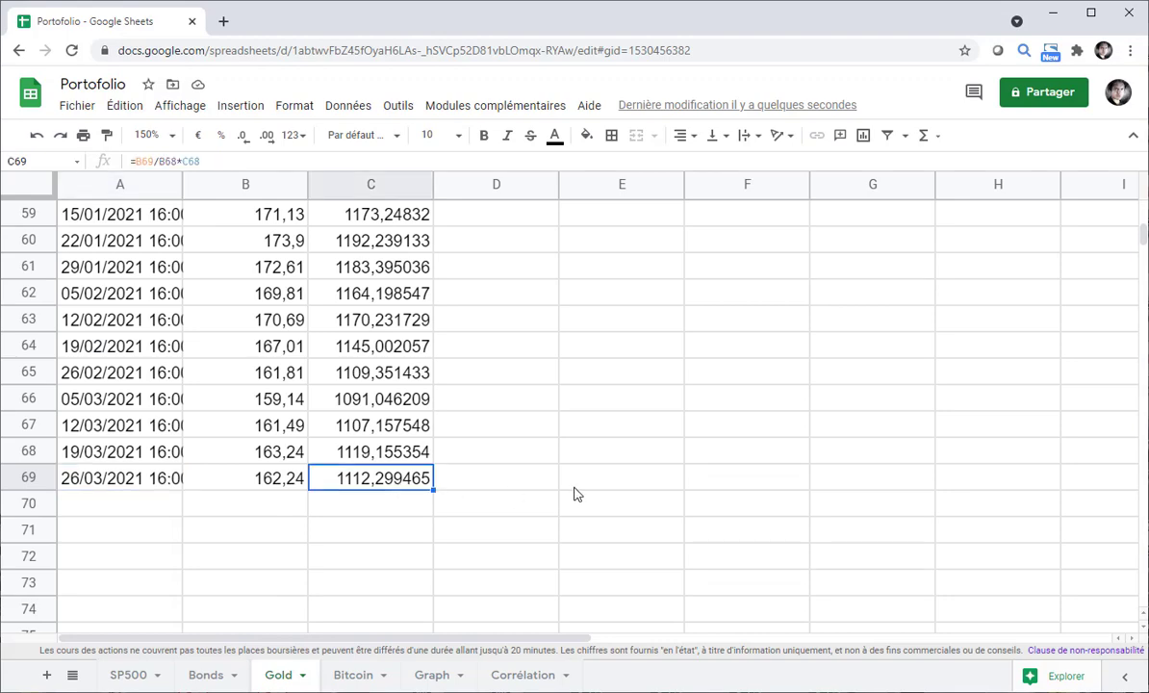
key(ctrl+Page_Down)
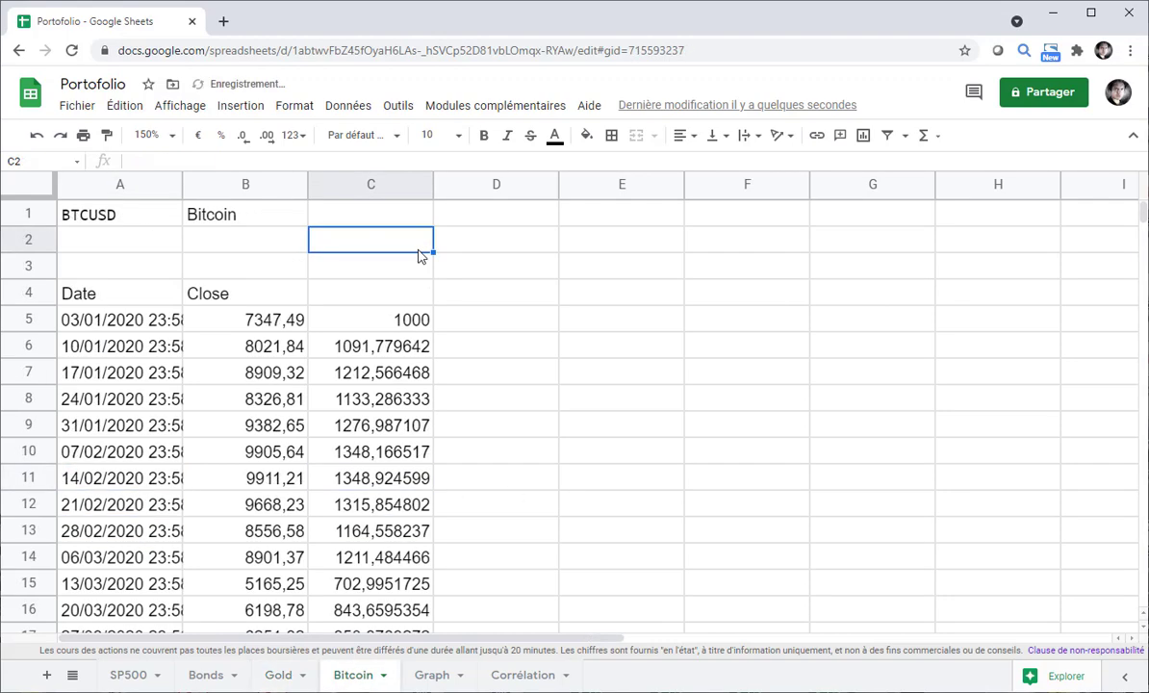
click(117, 221)
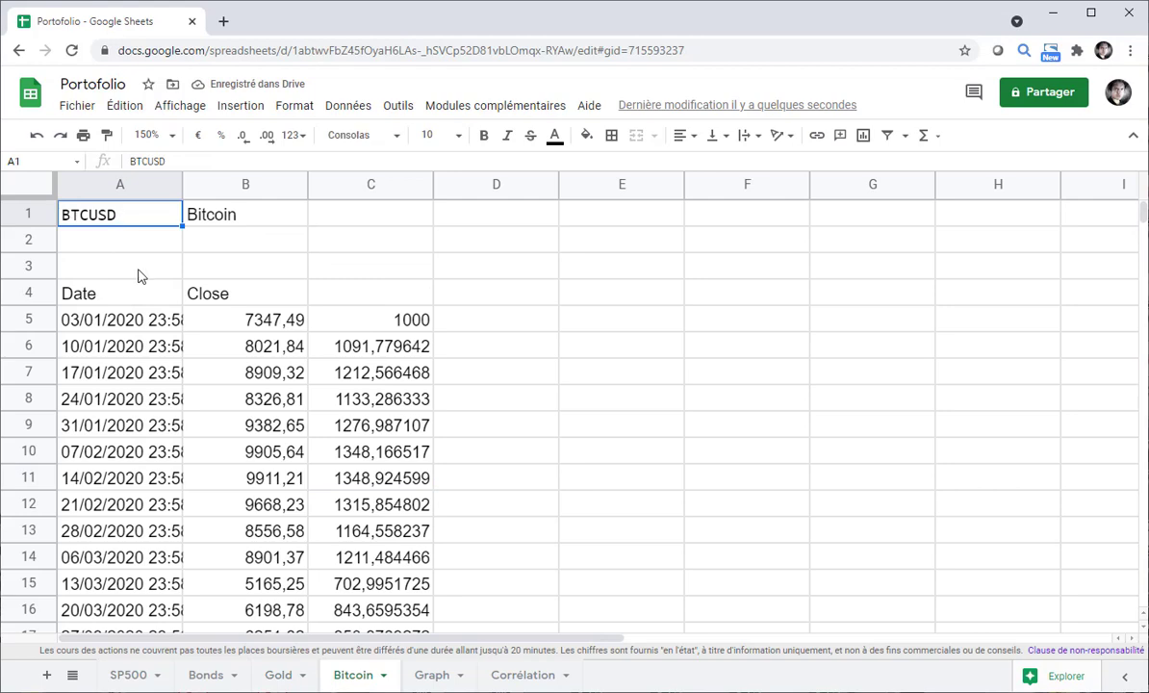
click(372, 325)
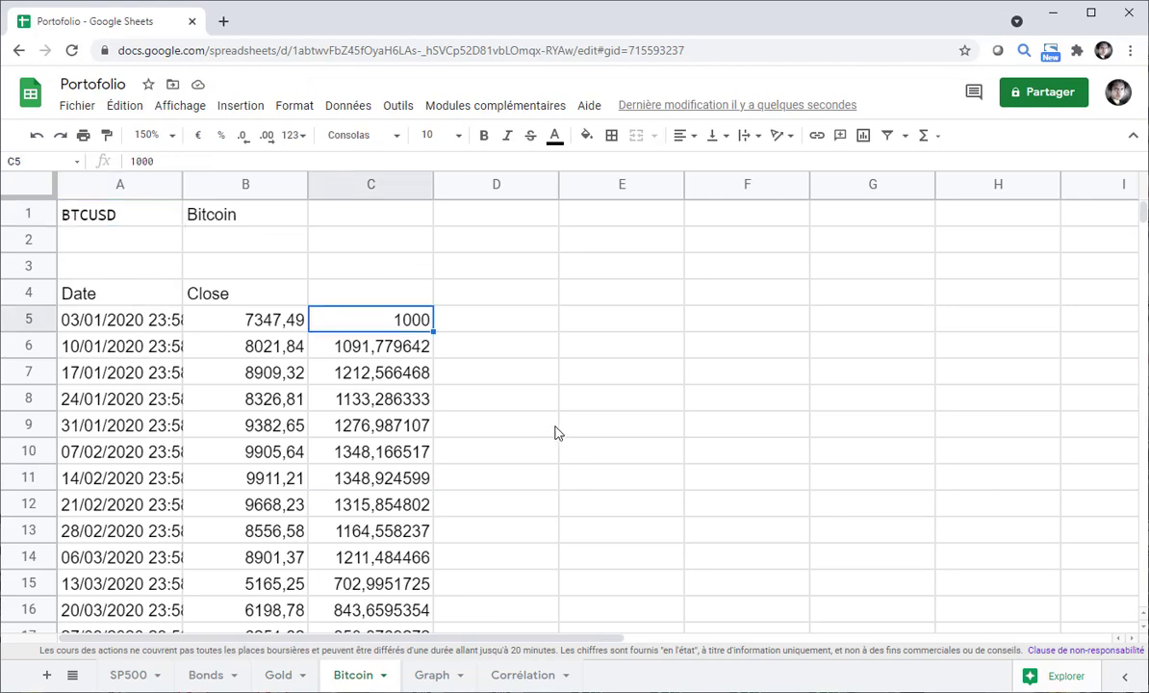
scroll(520, 419, down, 14)
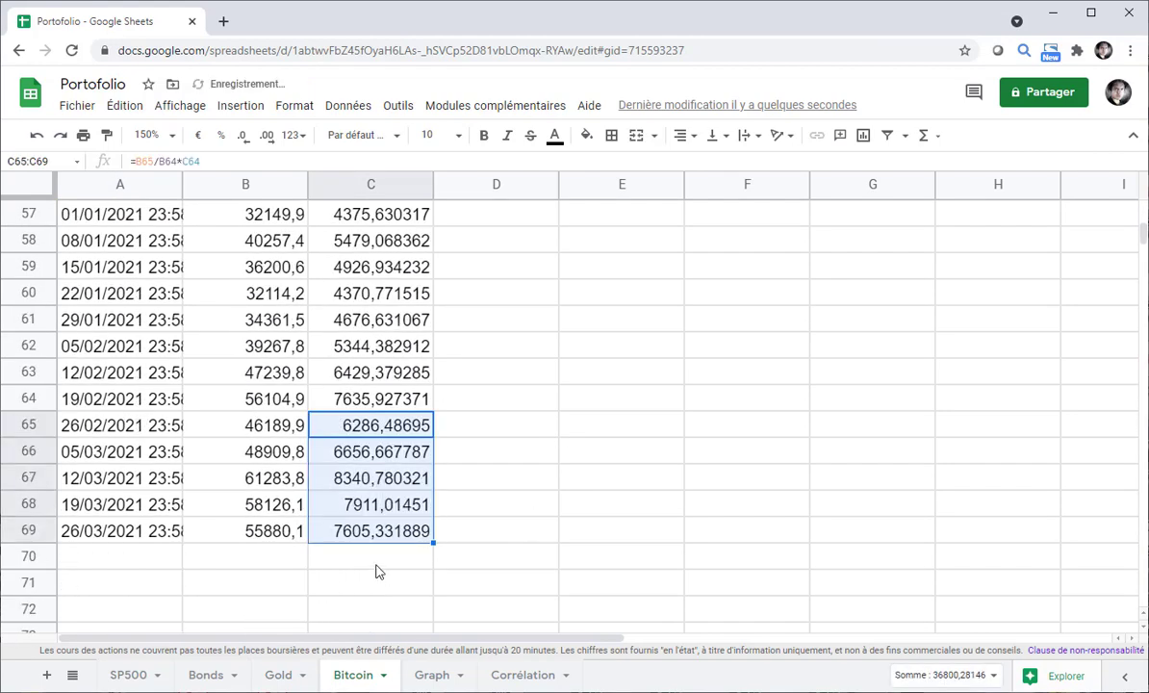
click(395, 531)
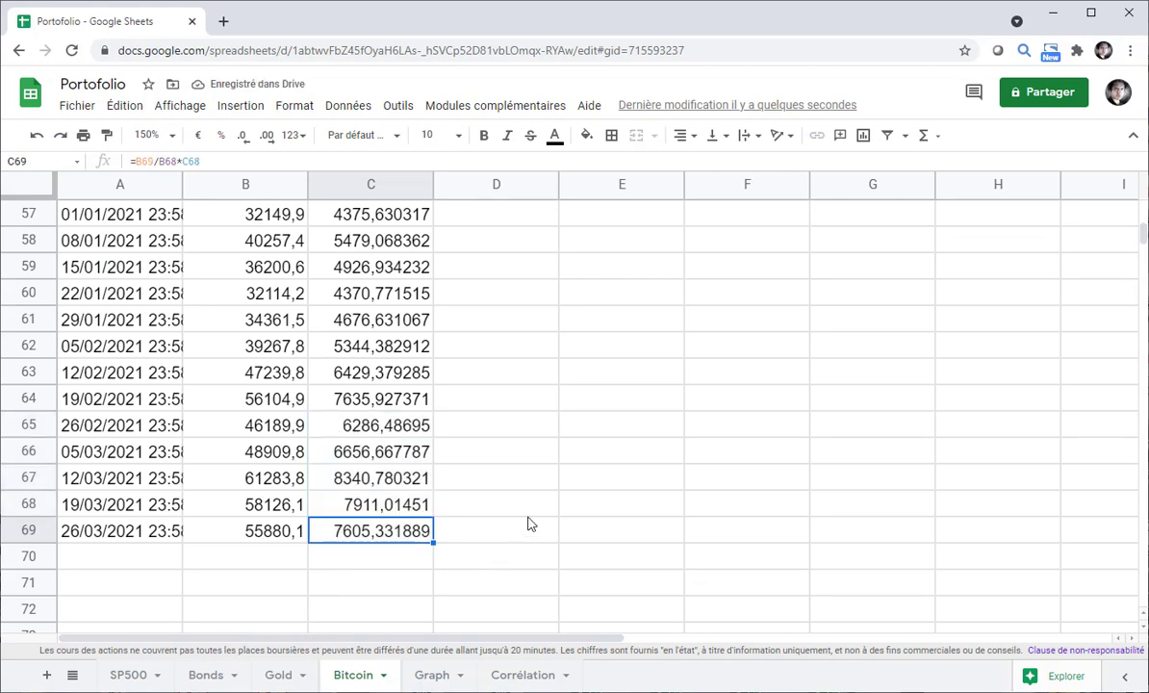
scroll(527, 523, up, 15)
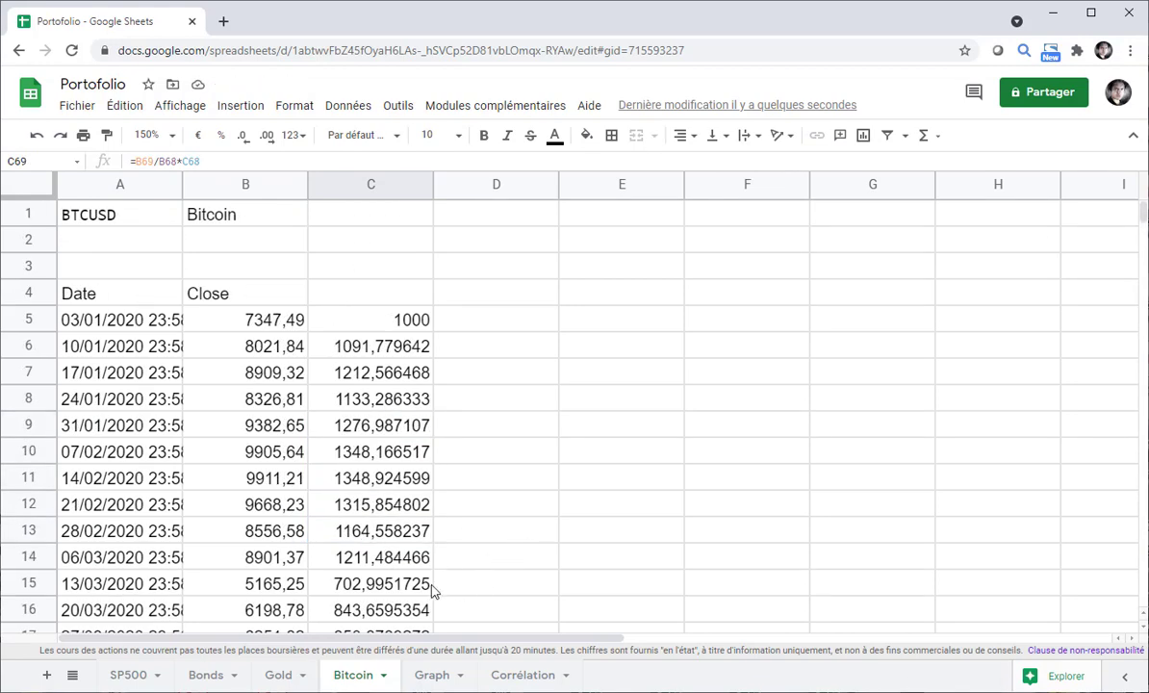
Insert a line chart from the data range B4:F69 of the Graph sheet, covering SP 500, Gold, Bonds and Bitcoin.
click(433, 675)
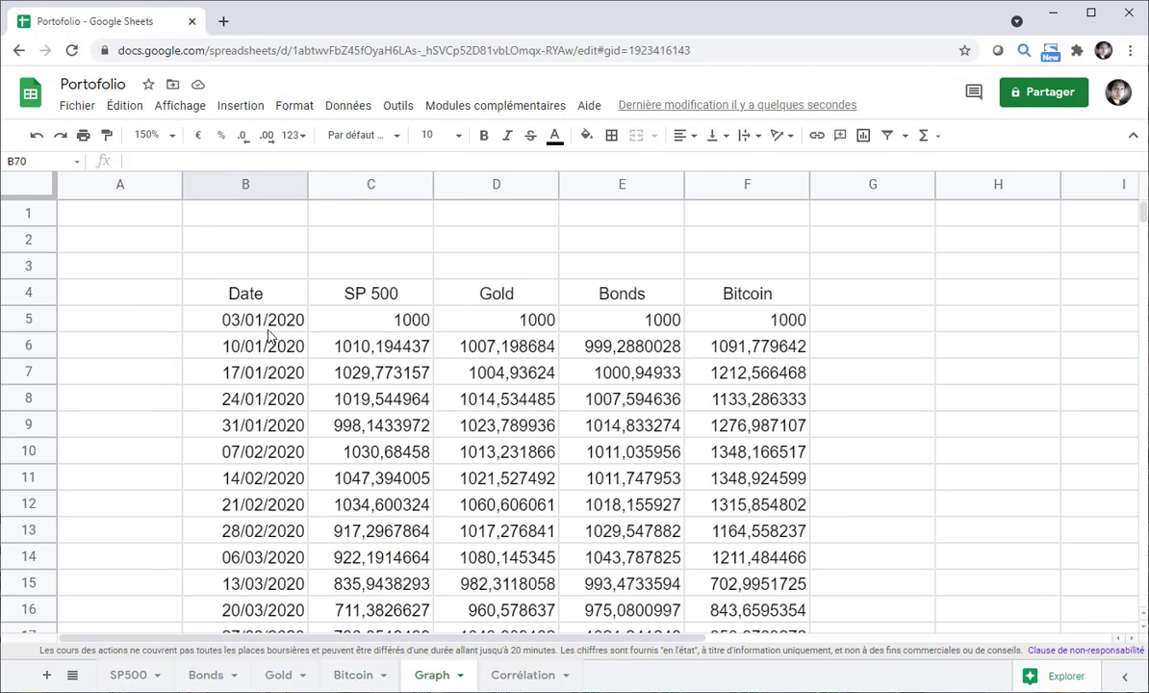
scroll(280, 330, down, 20)
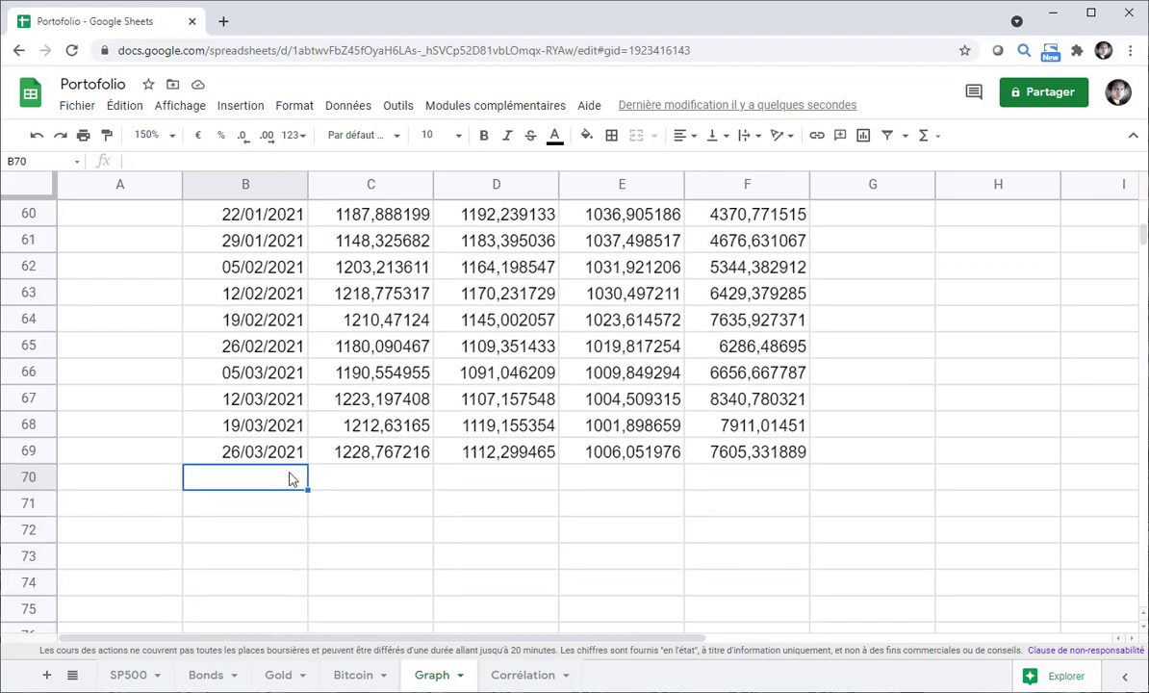
scroll(279, 317, up, 20)
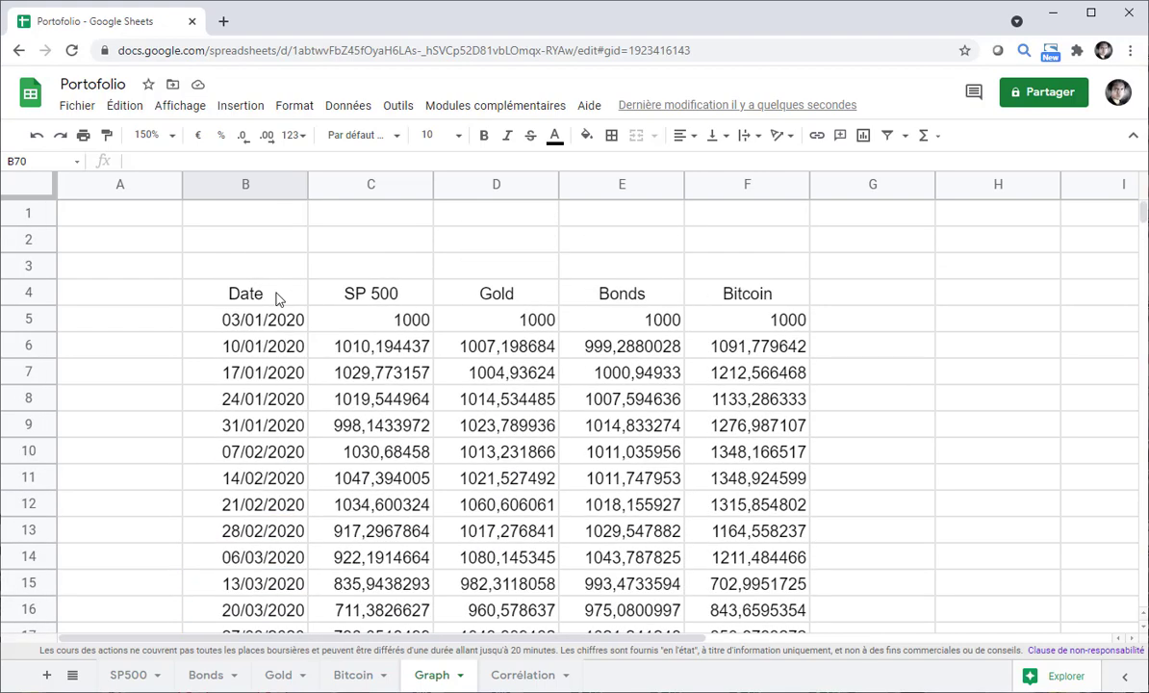
click(276, 298)
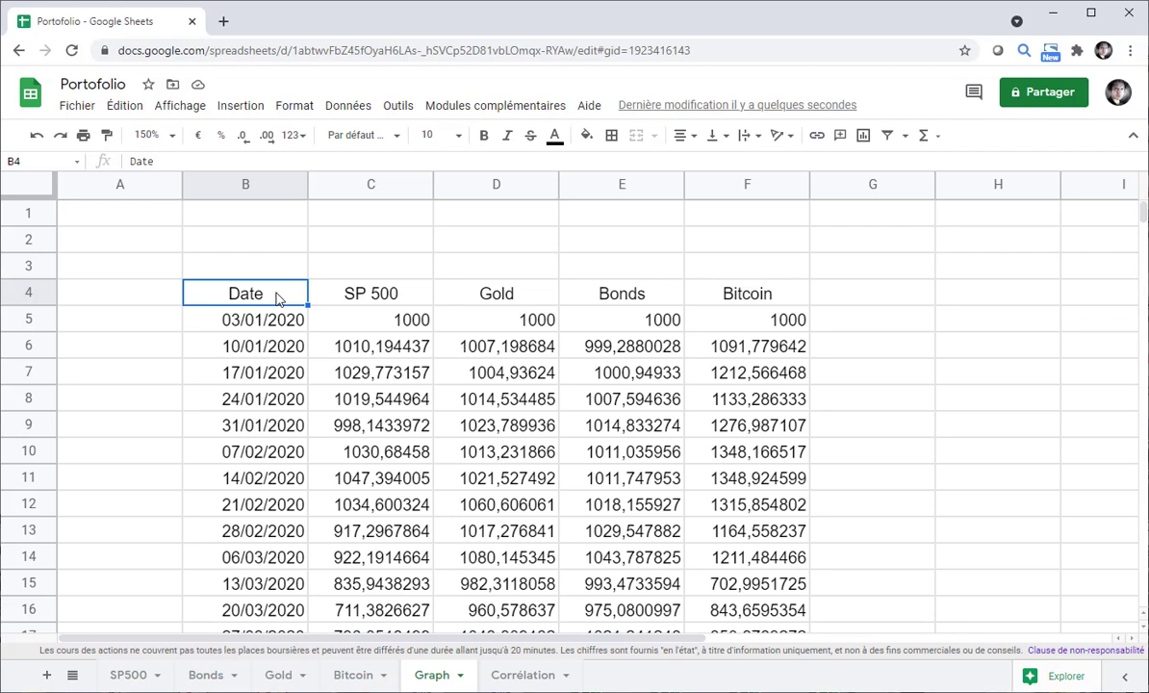
key(ctrl+a)
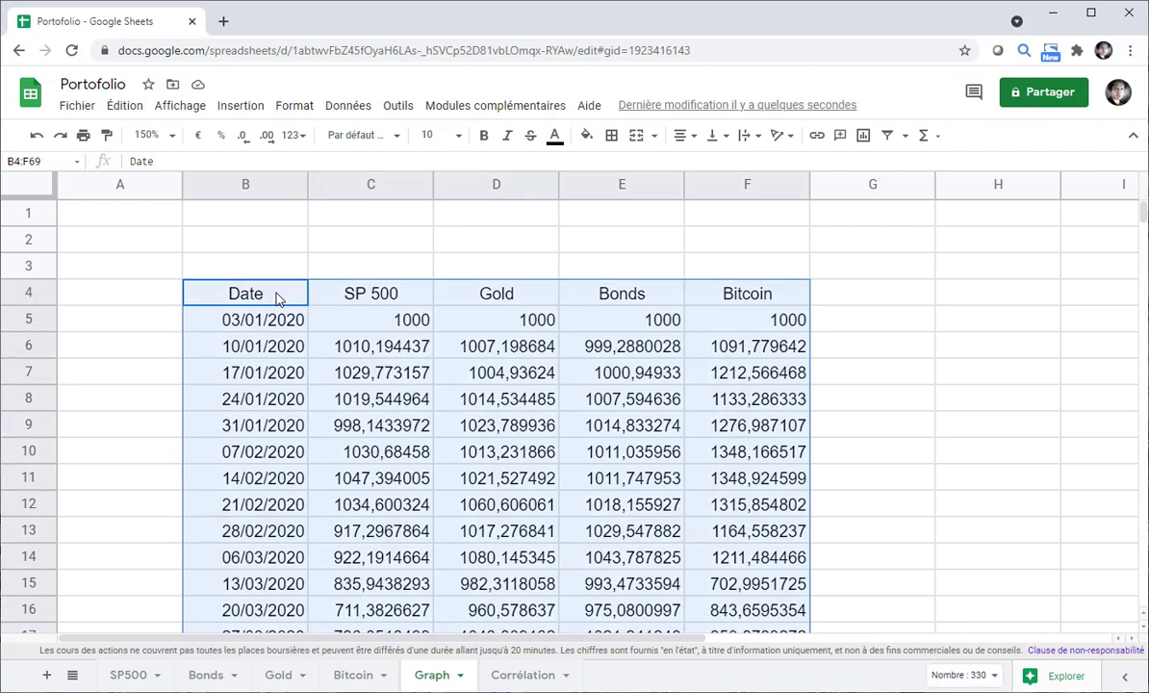
click(257, 113)
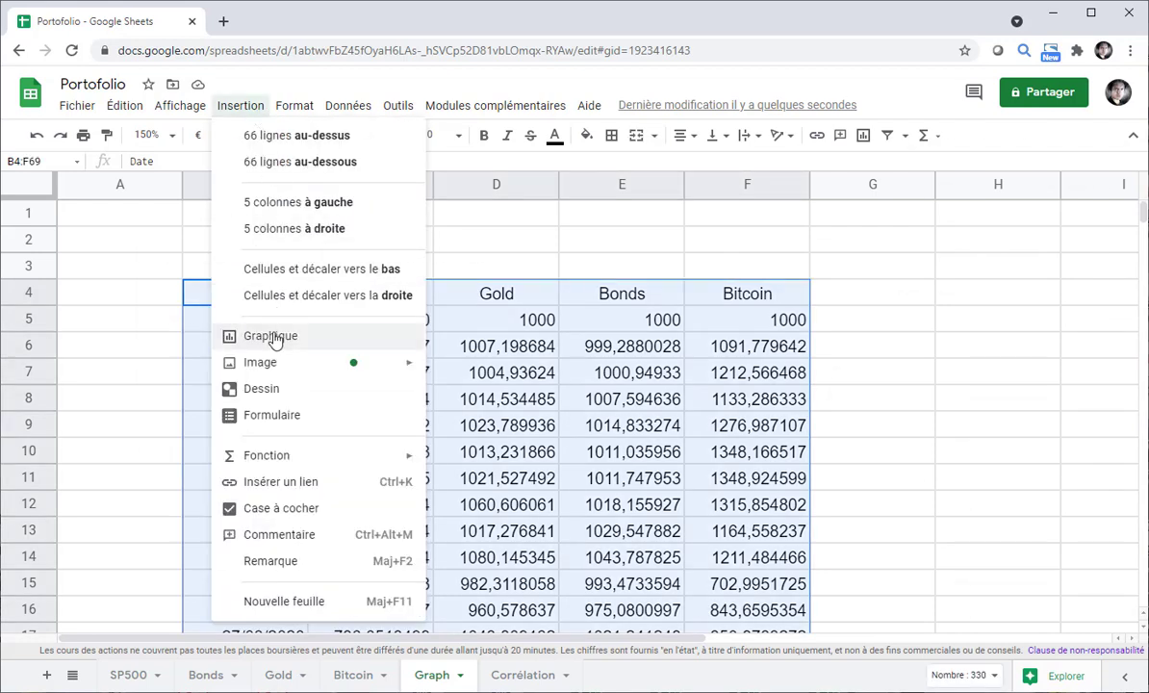
click(238, 335)
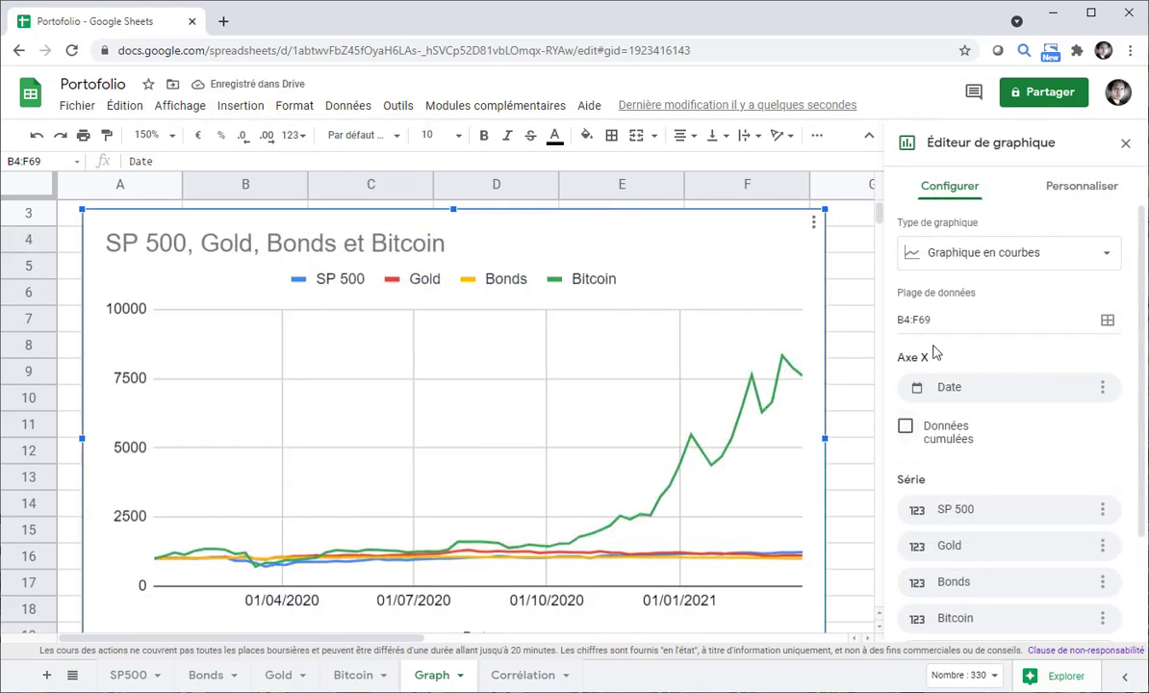
Change the Gold series line color to golden yellow in the chart's series settings.
click(1079, 193)
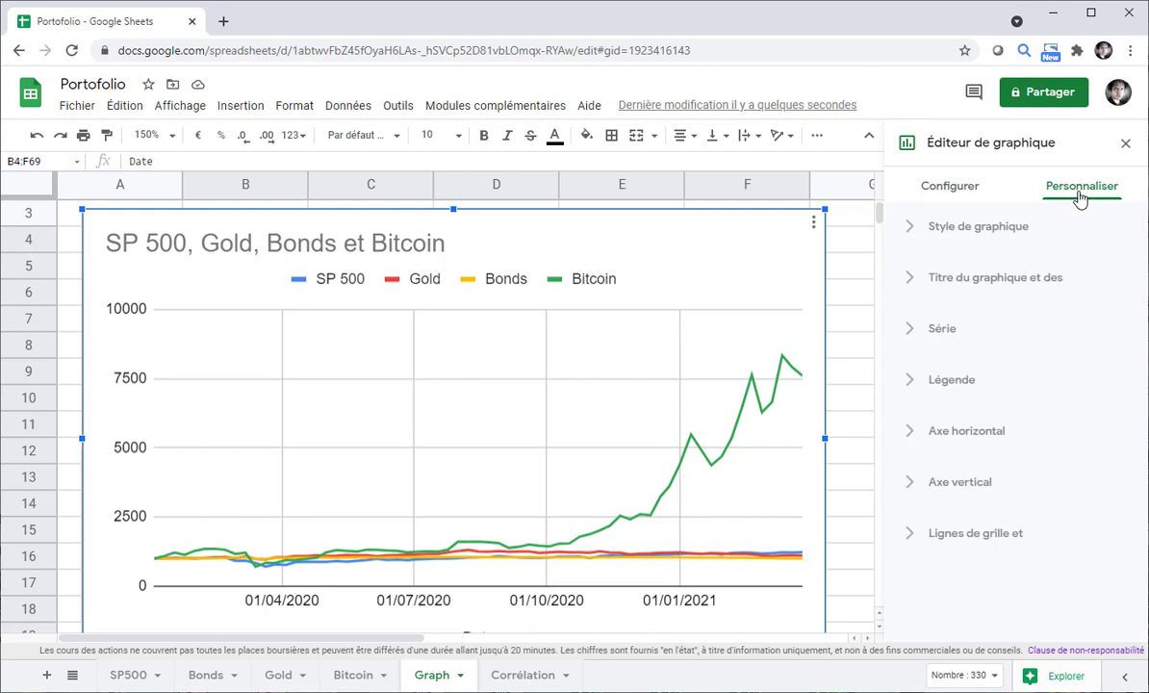
click(908, 330)
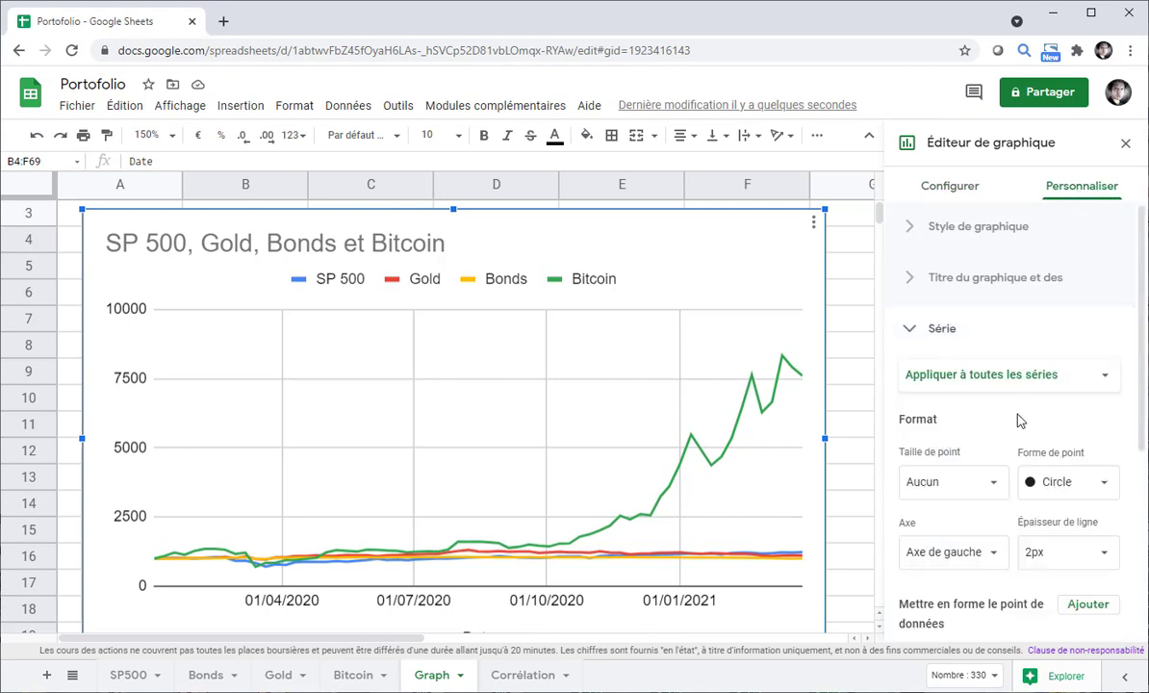
click(1102, 383)
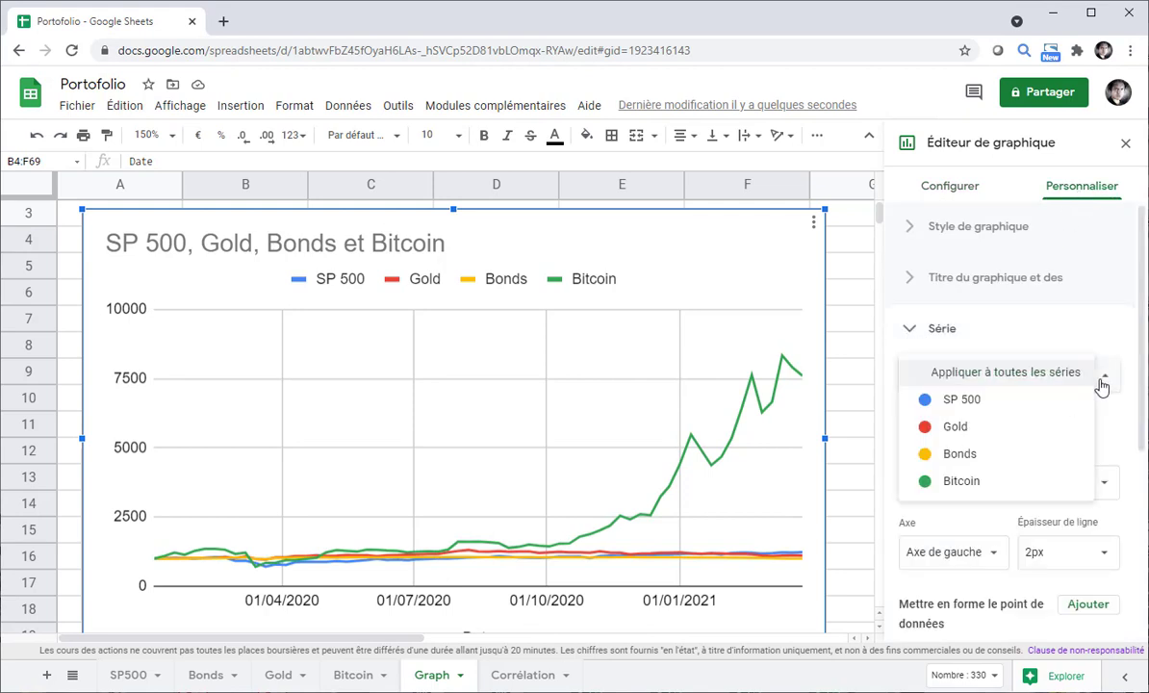
click(1004, 432)
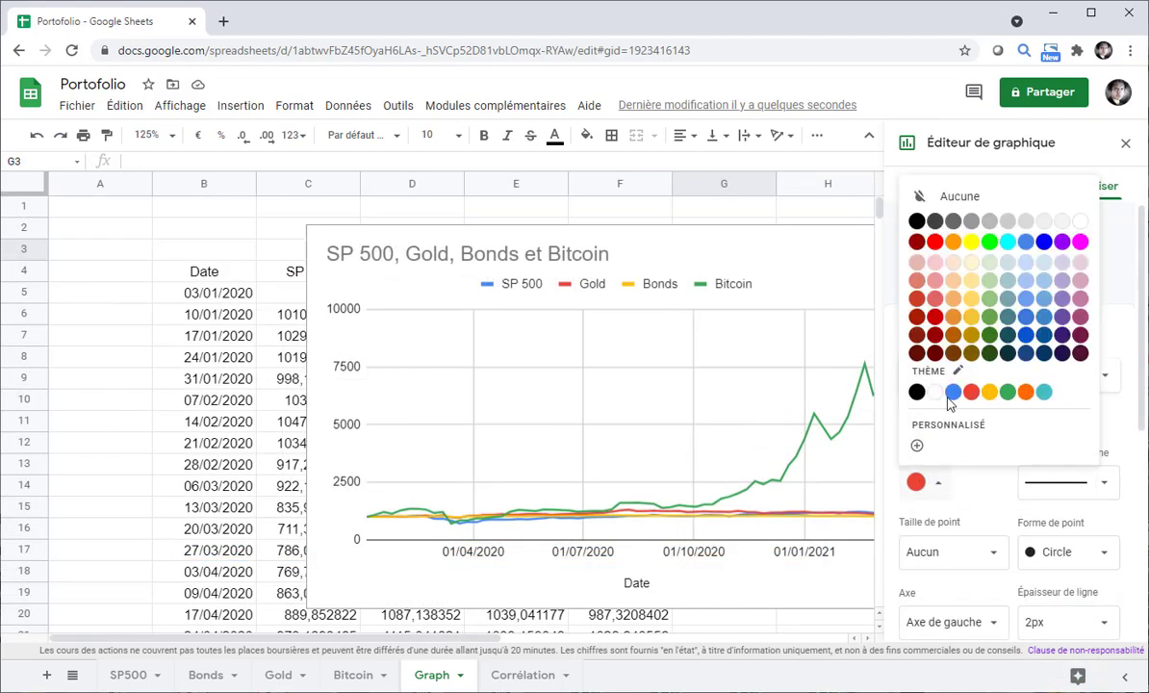
click(969, 321)
Change the Bonds series line color to dark red and close the chart editor.
click(1103, 377)
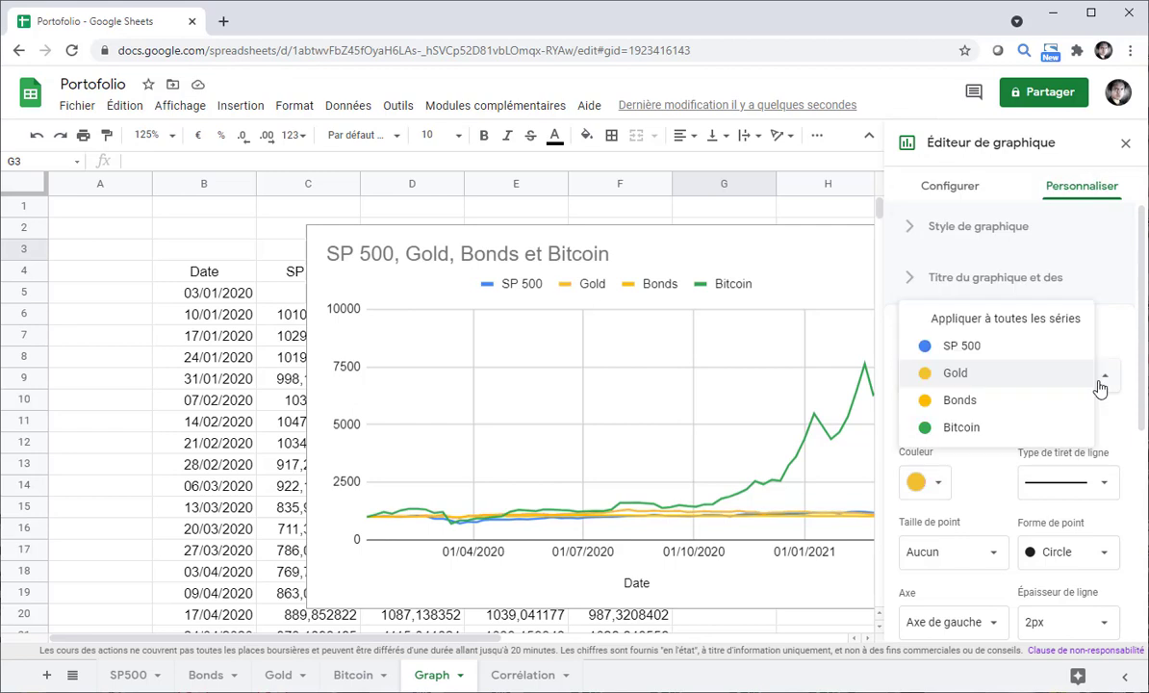
click(983, 404)
click(943, 491)
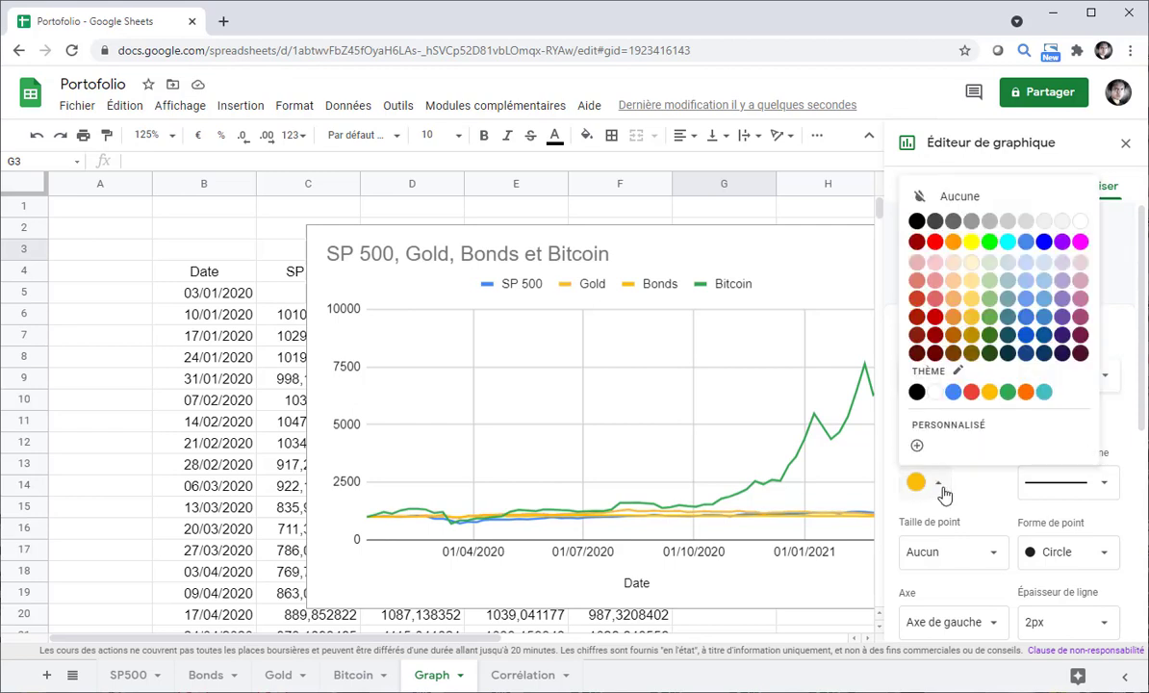
click(934, 317)
click(761, 244)
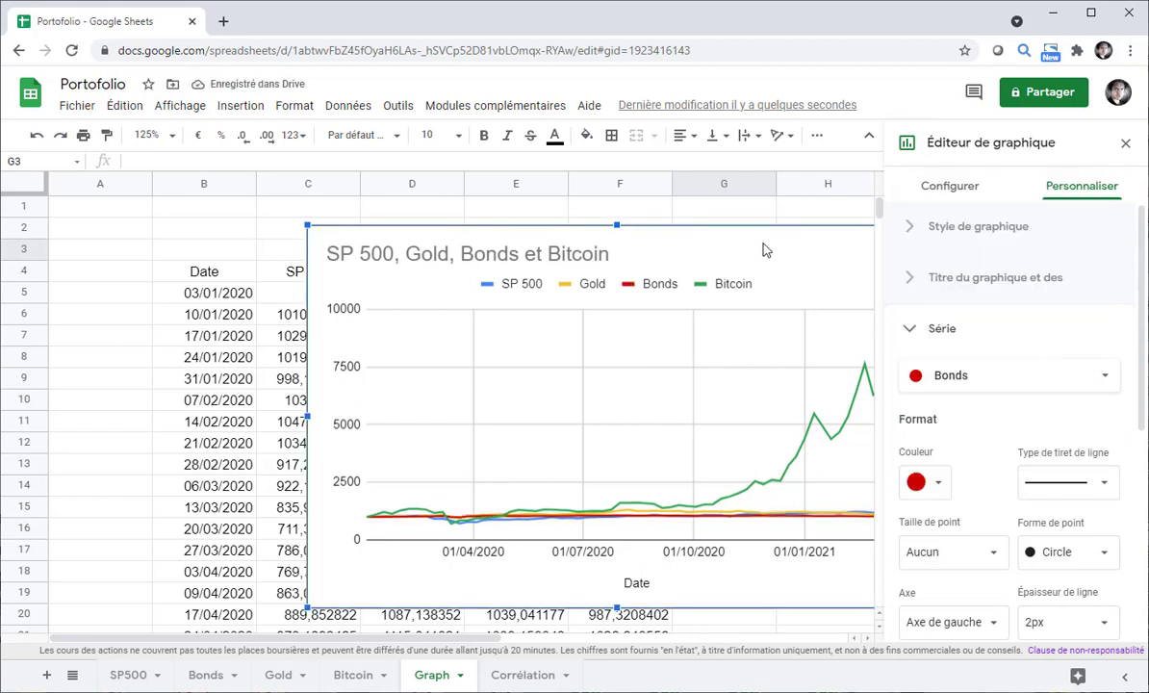
click(1125, 144)
Move the chart down and to the right, clear of the column headings, and hide the Bitcoin column F on the Graph sheet.
click(894, 360)
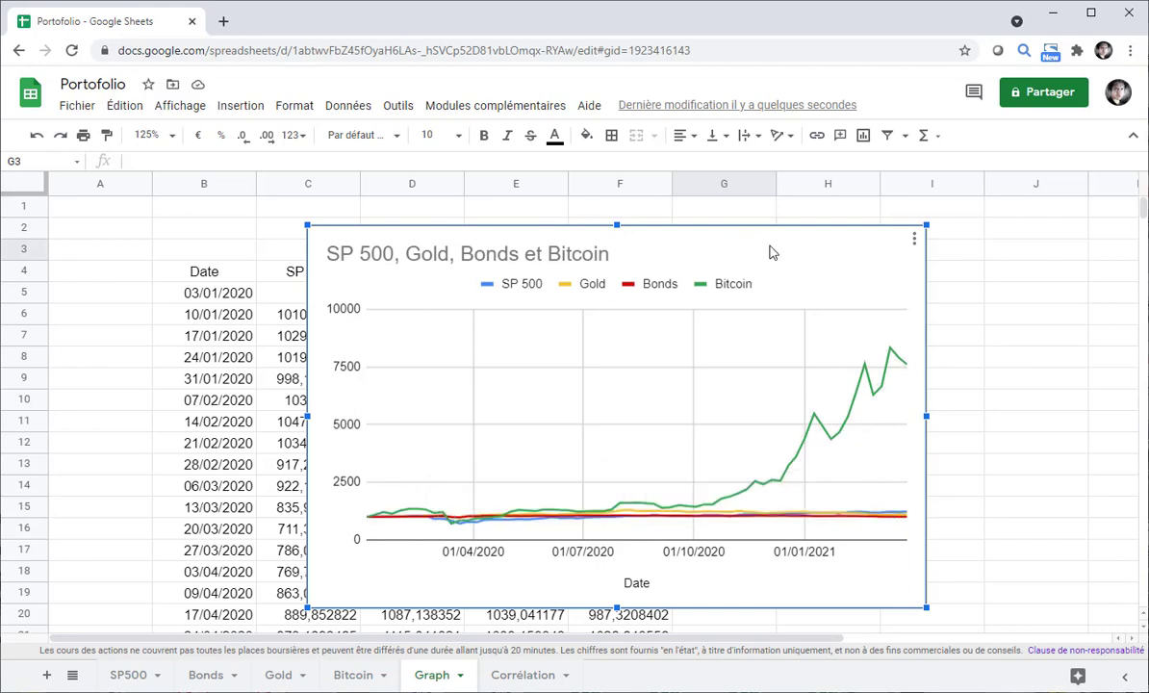
drag(791, 248, 894, 345)
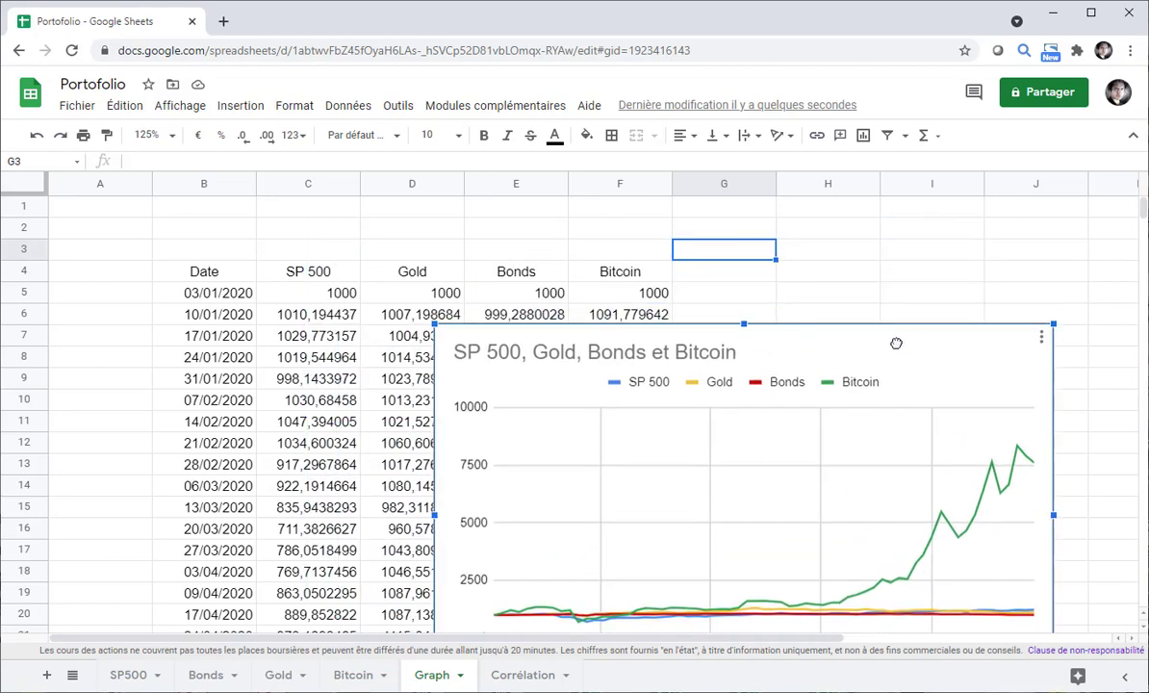
scroll(649, 210, down, 1)
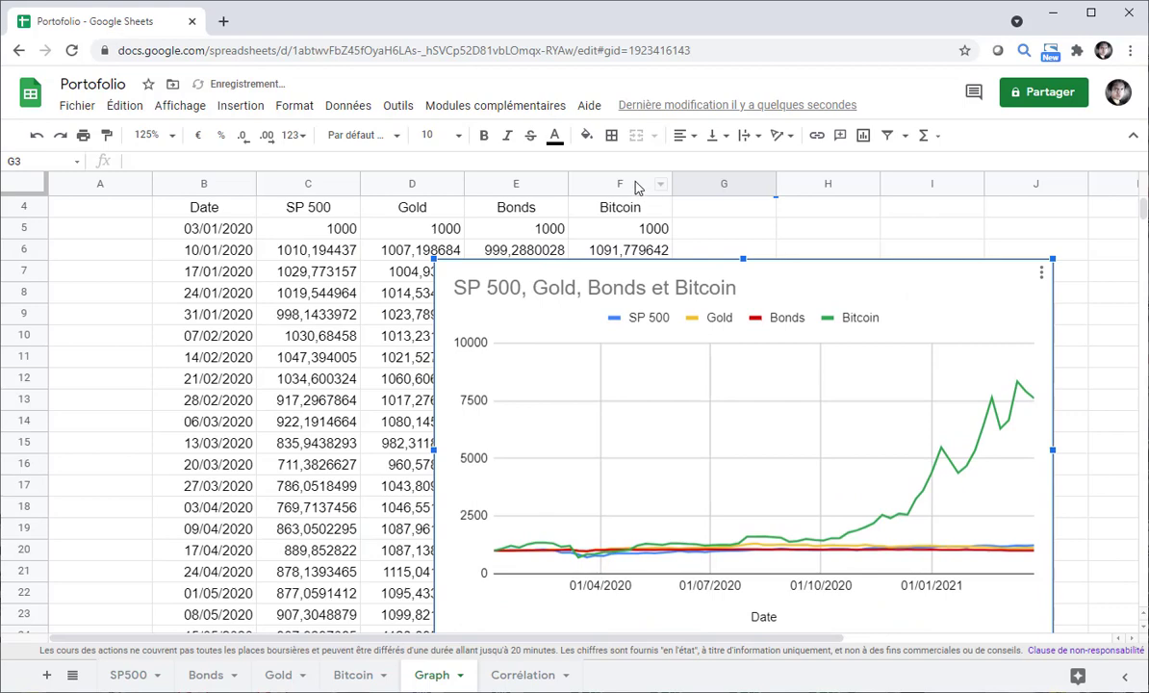
click(635, 186)
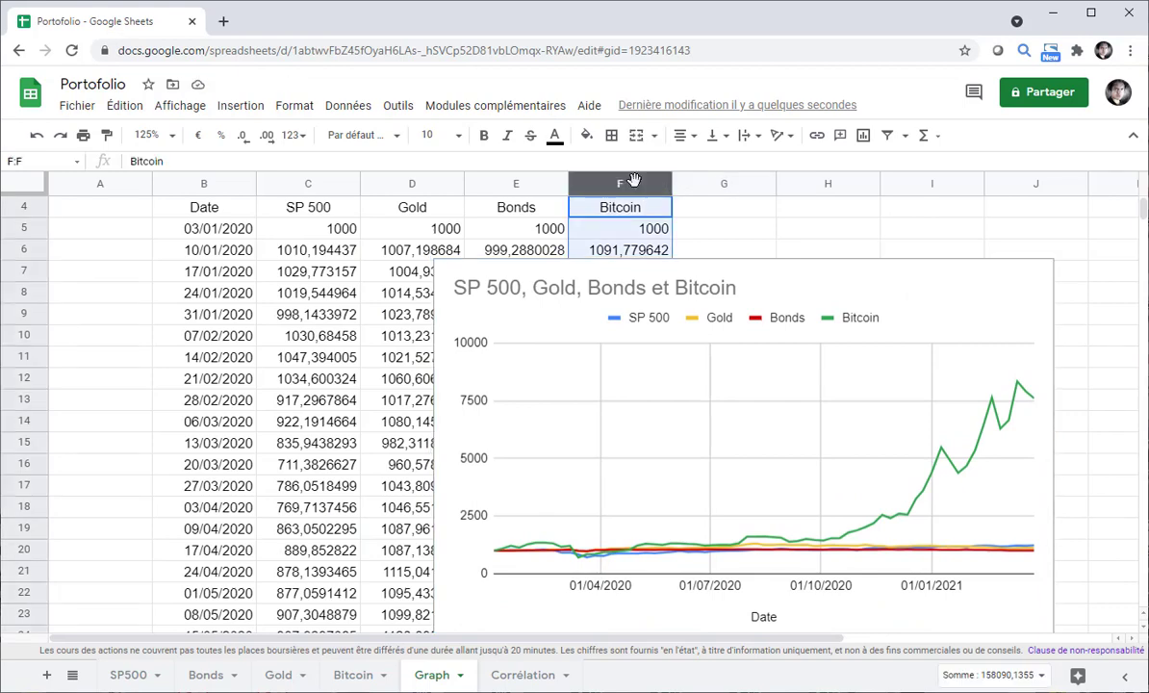
right_click(634, 180)
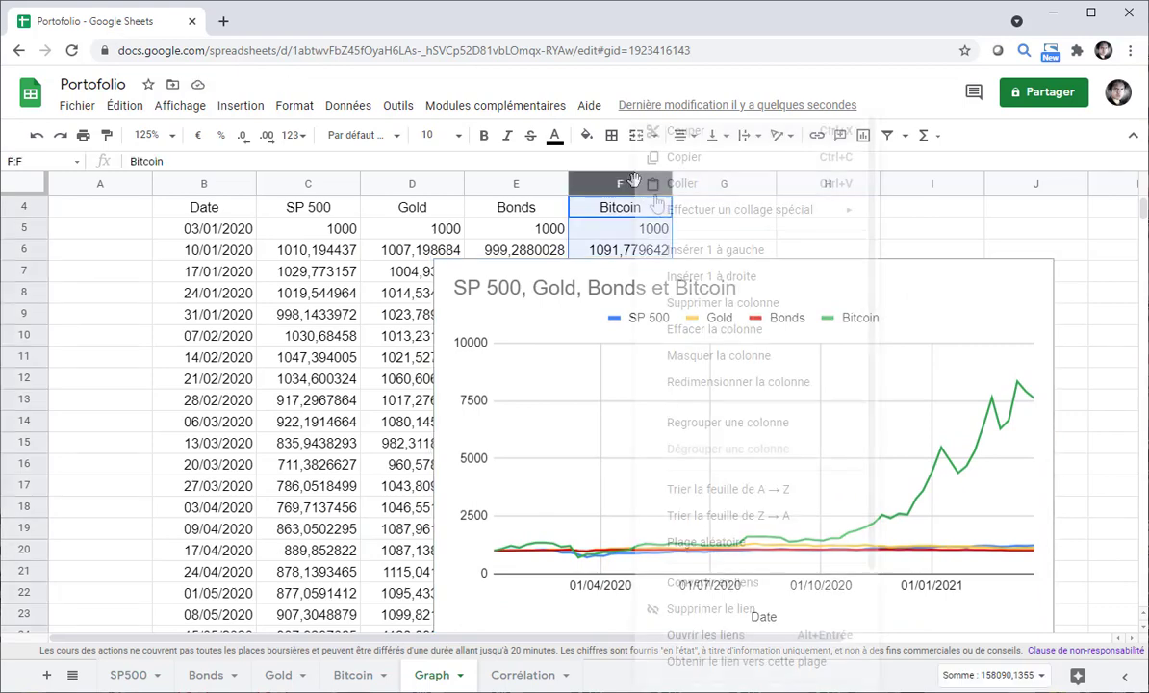
click(688, 356)
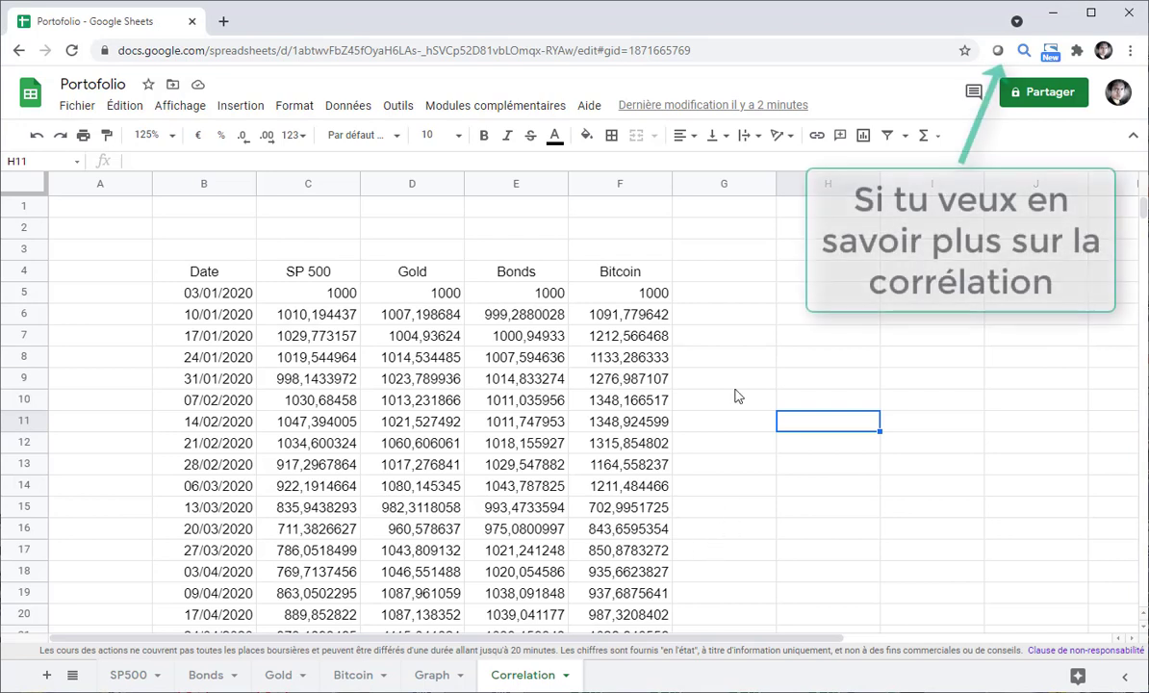
click(496, 106)
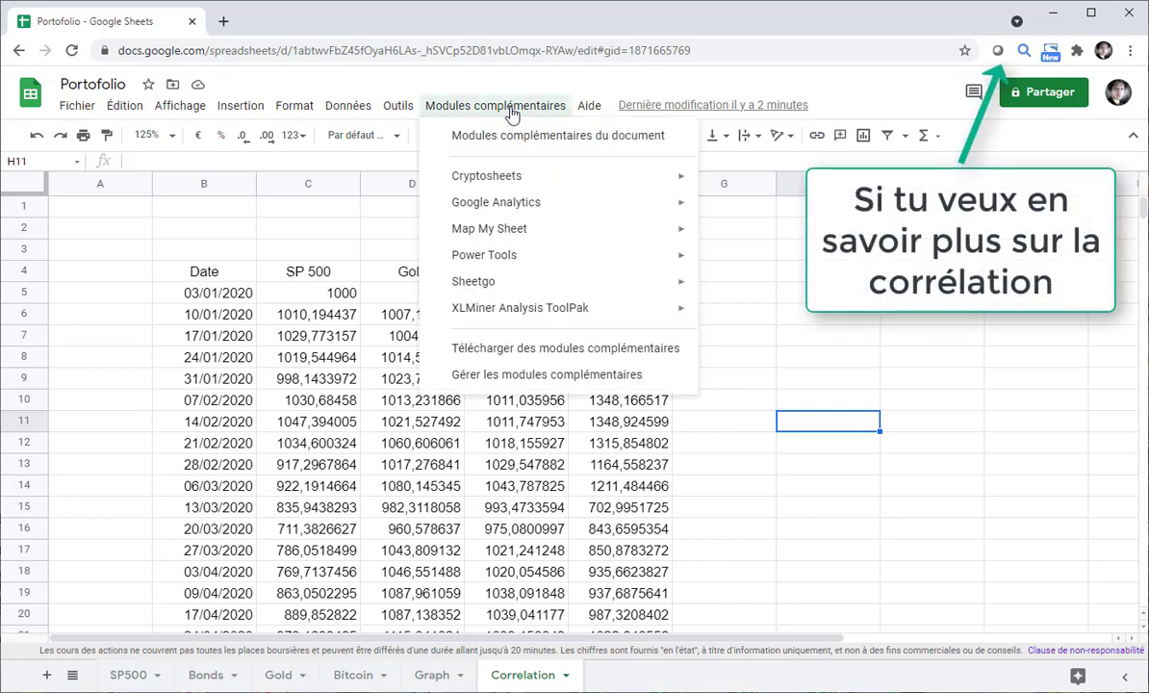
mouse_move(484, 316)
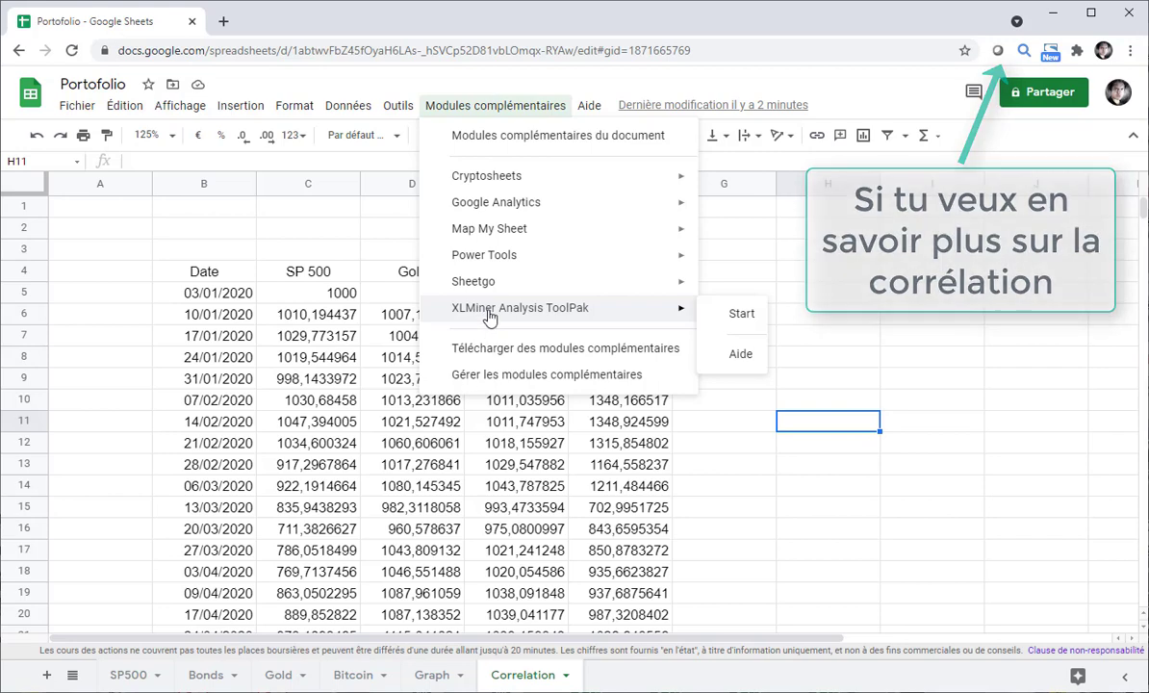
key(Escape)
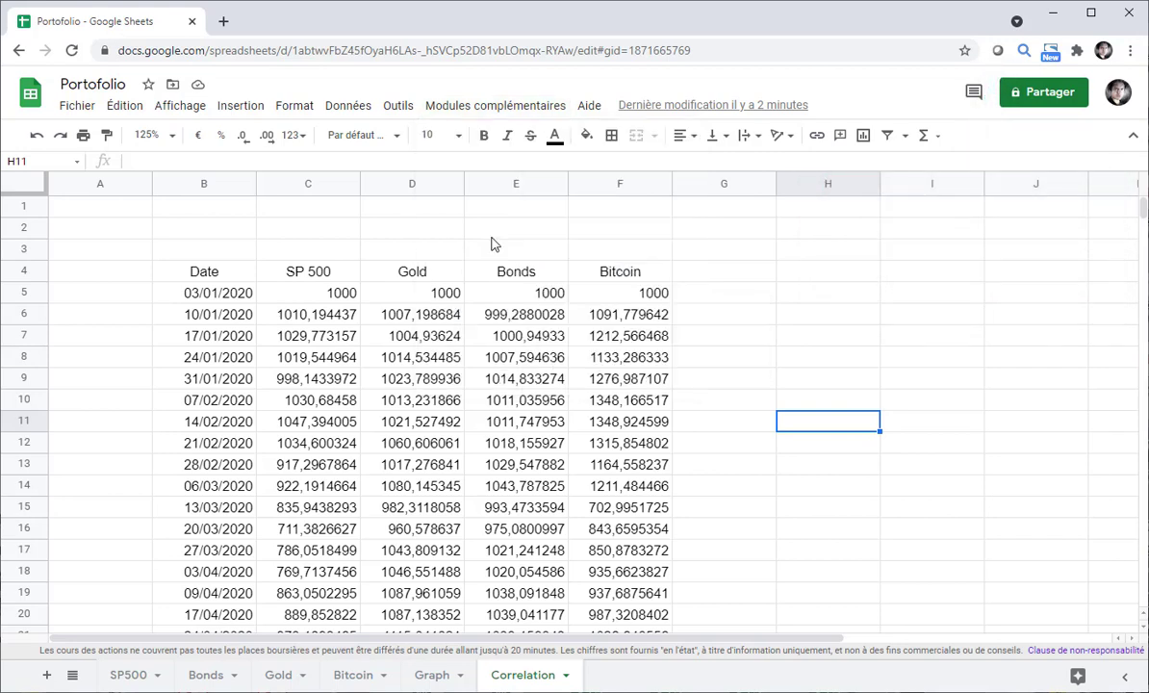
Search the add-on marketplace for XLMiner Analysis ToolPak, check its listing and close the marketplace.
click(446, 107)
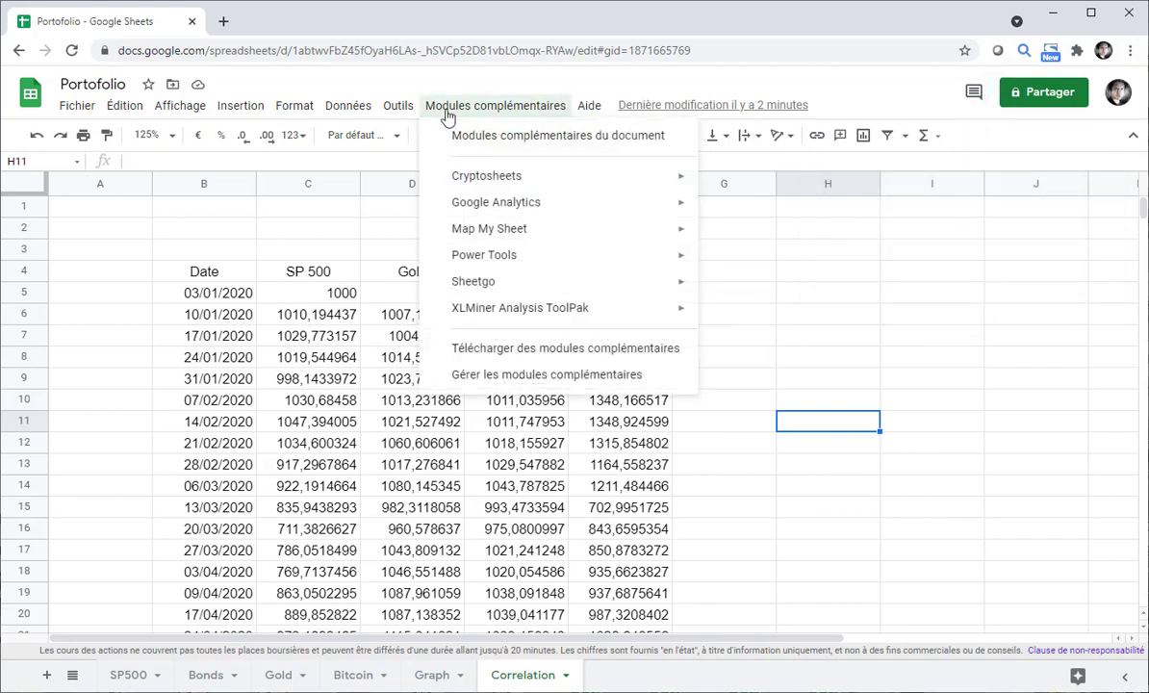
click(503, 354)
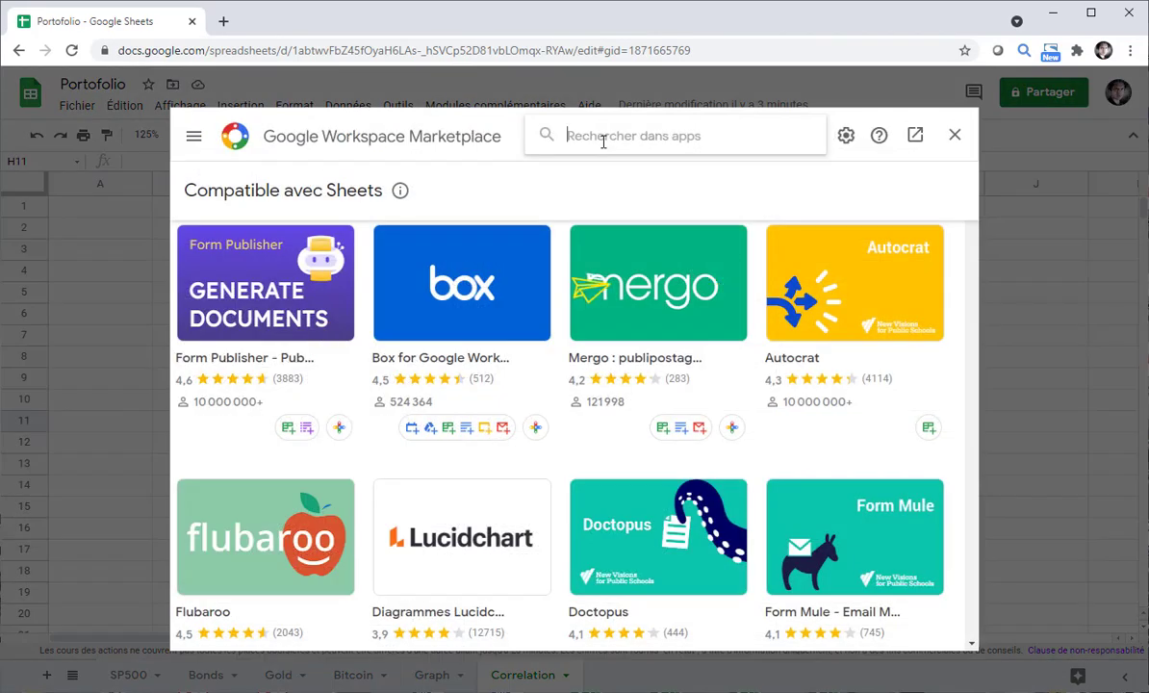
click(604, 141)
text(xlm)
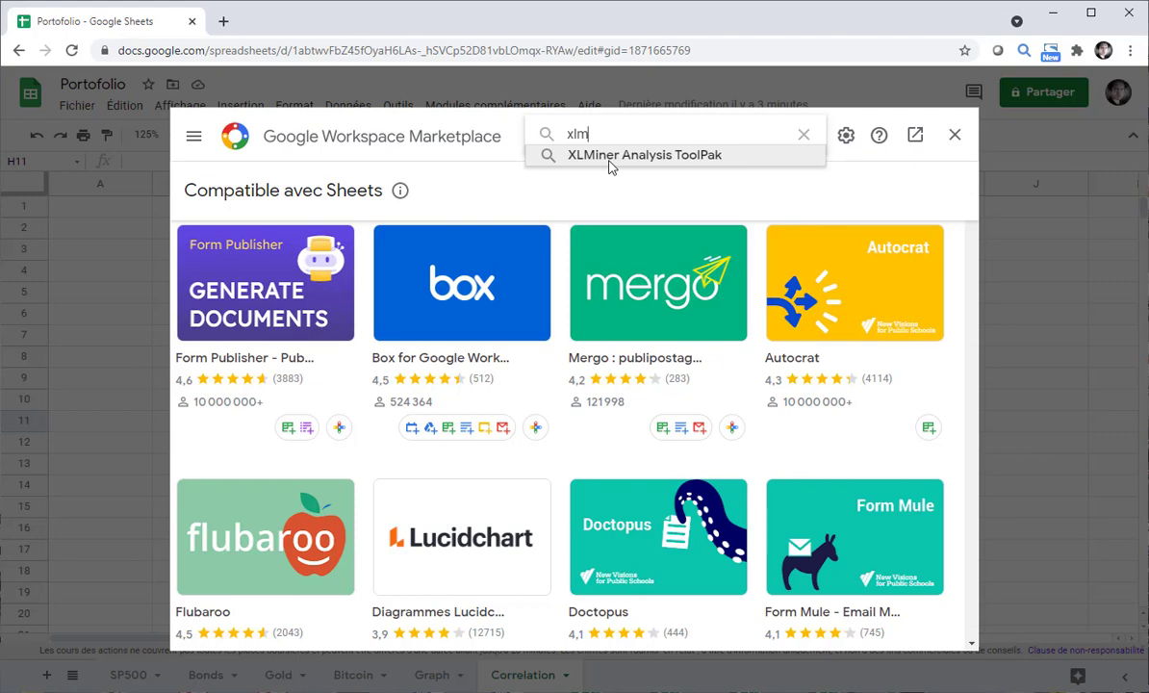
click(608, 161)
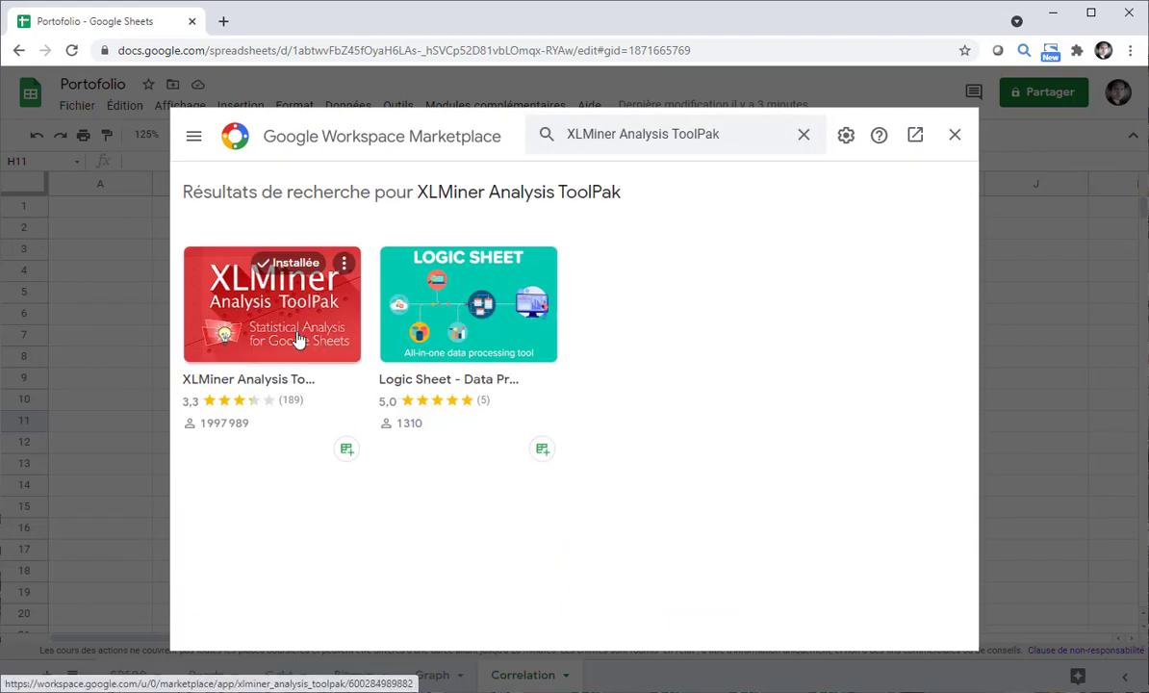
click(954, 135)
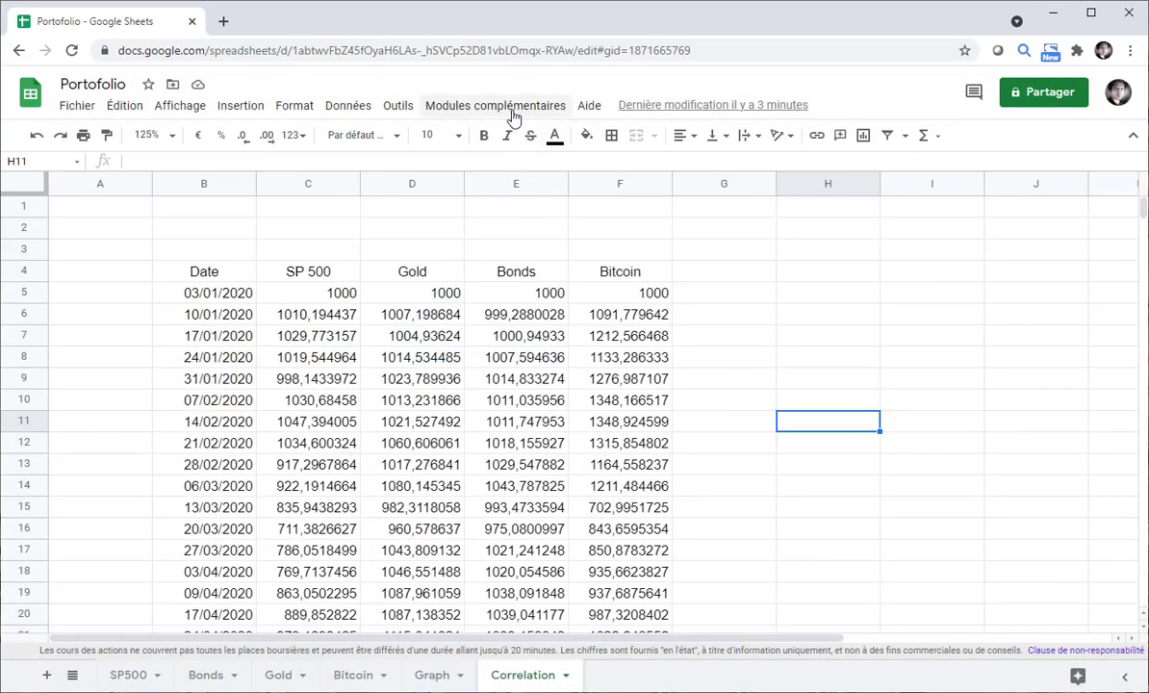
Start XLMiner Analysis ToolPak and set up a Correlation with input range C4:F69 and labels in the first row.
click(509, 108)
mouse_move(512, 206)
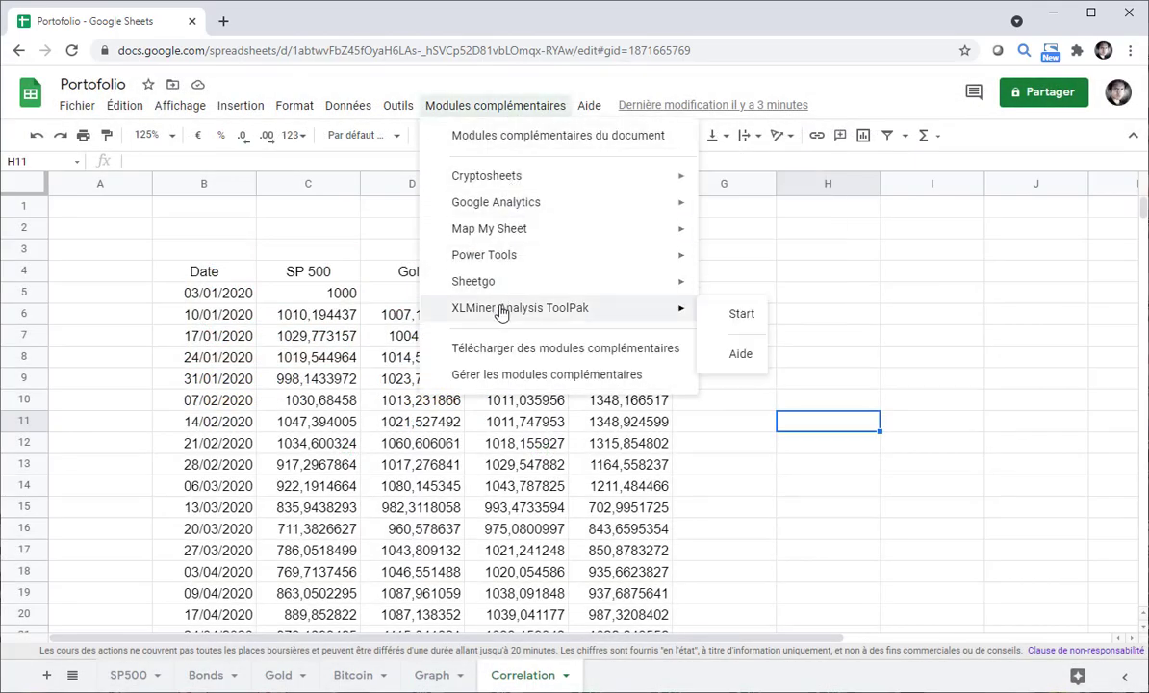
click(760, 328)
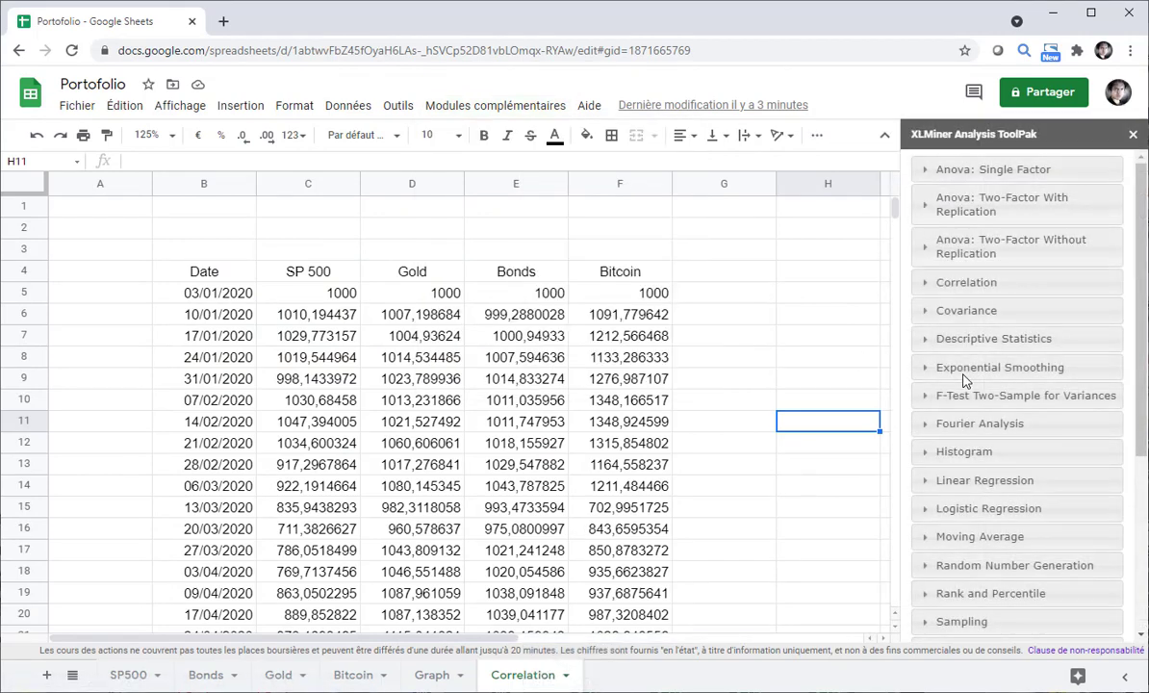
click(921, 285)
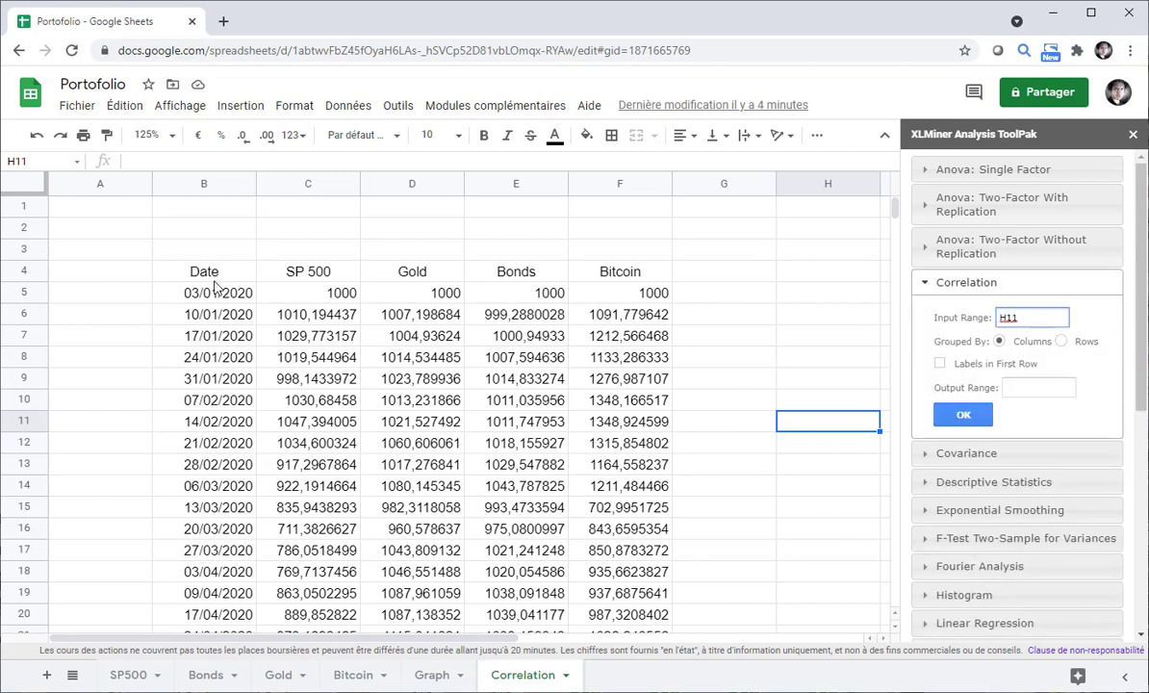
drag(301, 275, 612, 434)
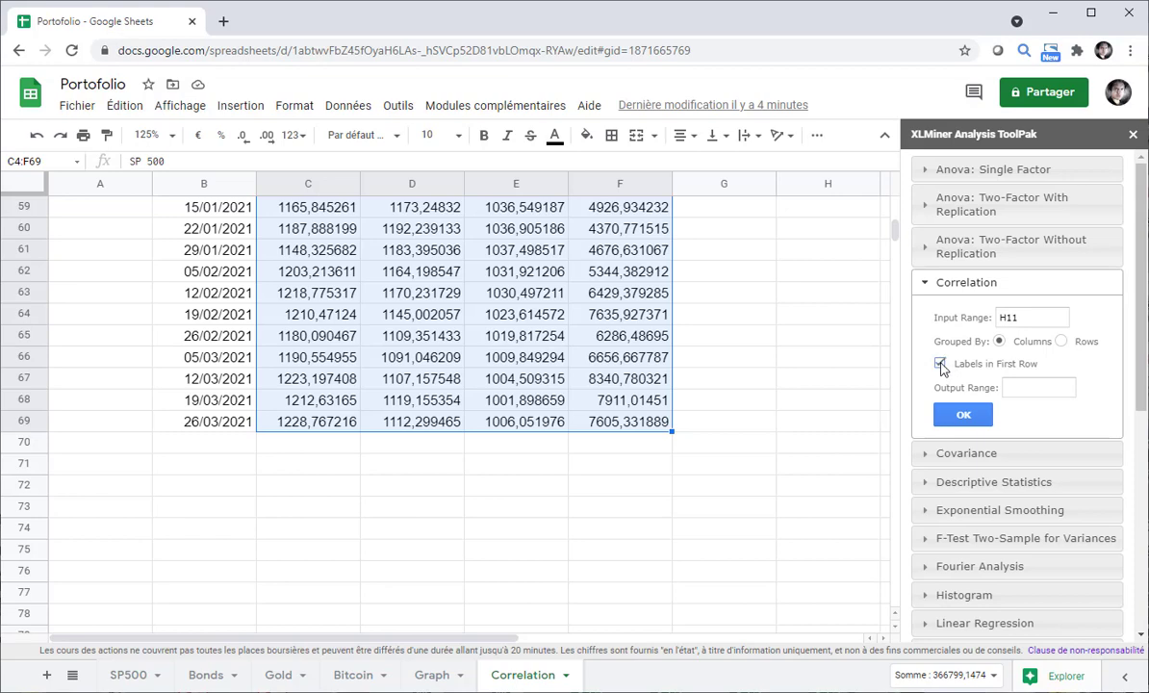
click(940, 365)
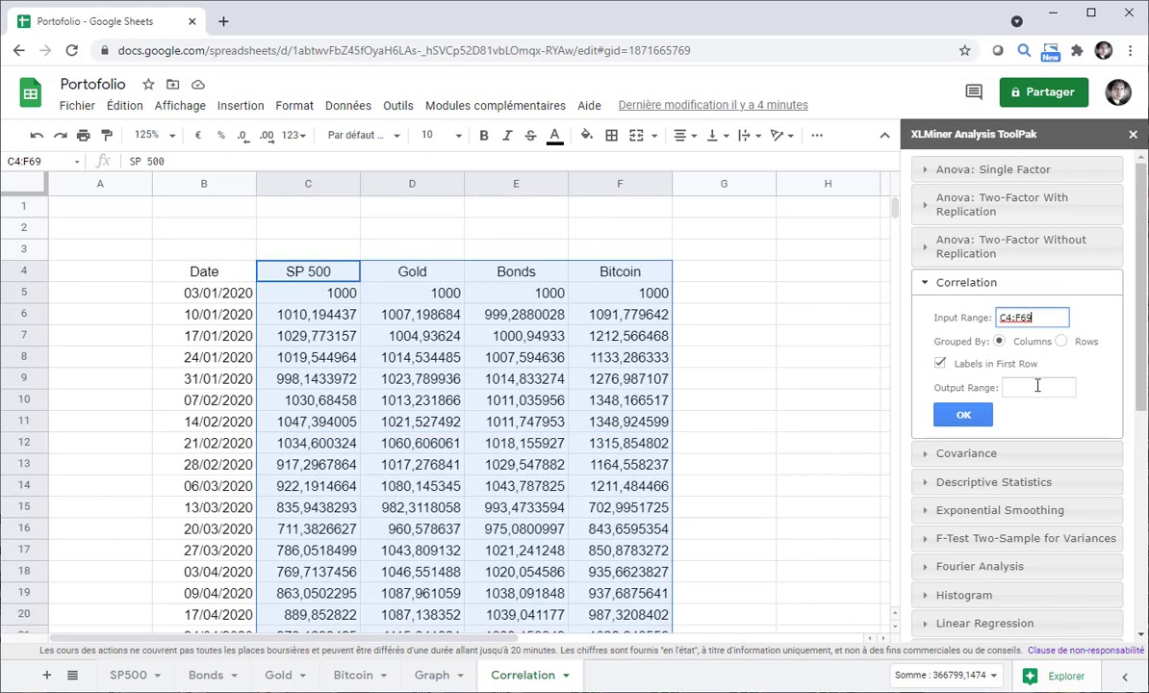
Set the correlation's output range to H4 and generate the correlation table.
click(1037, 386)
key(BackSpace)
key(BackSpace)
key(BackSpace)
key(BackSpace)
key(BackSpace)
key(BackSpace)
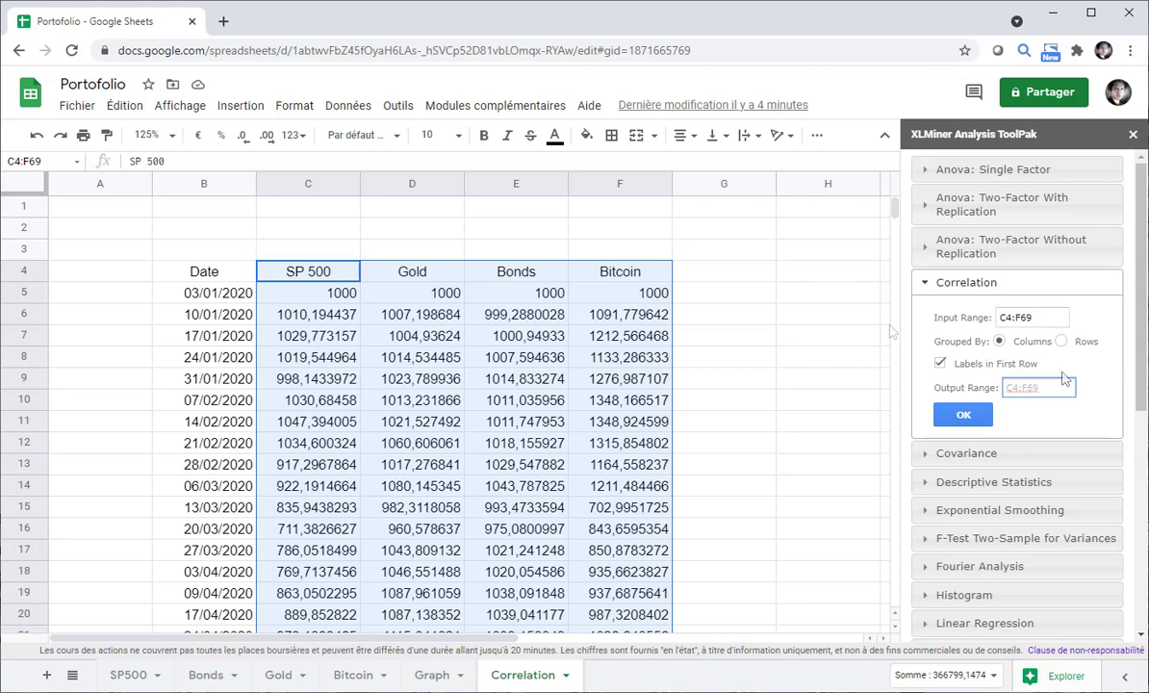
click(813, 279)
click(964, 417)
Copy the correlation values in I5:L8 and paste them transposed starting at I11.
drag(673, 637, 807, 628)
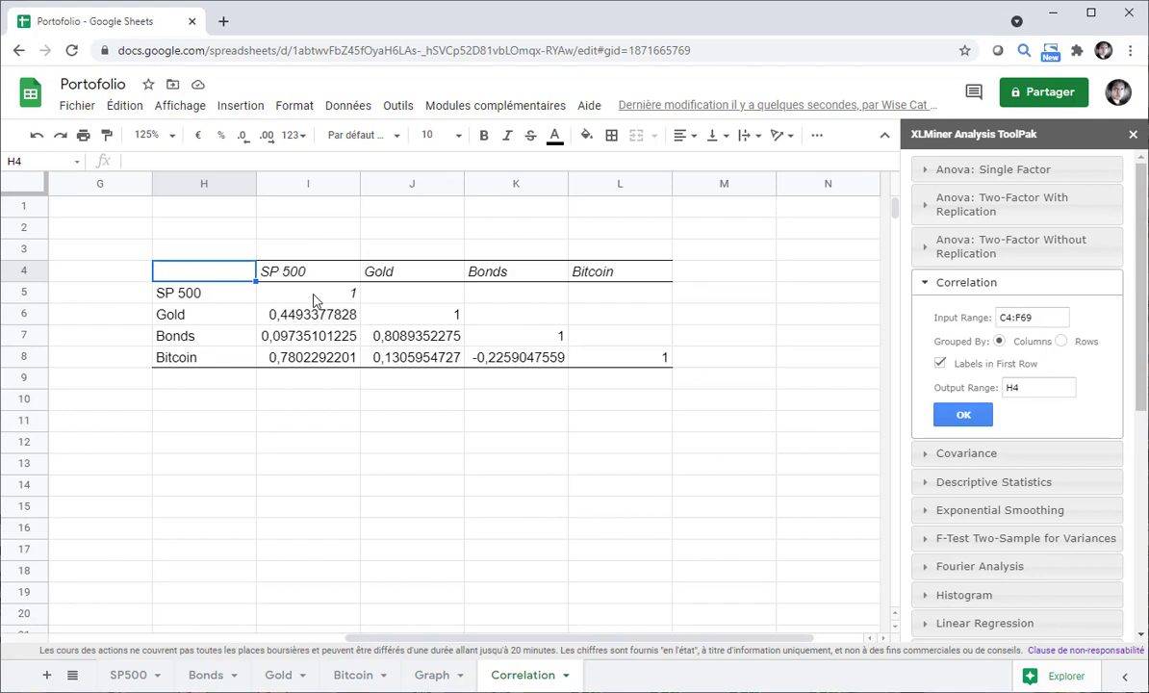
drag(314, 299, 600, 359)
right_click(344, 300)
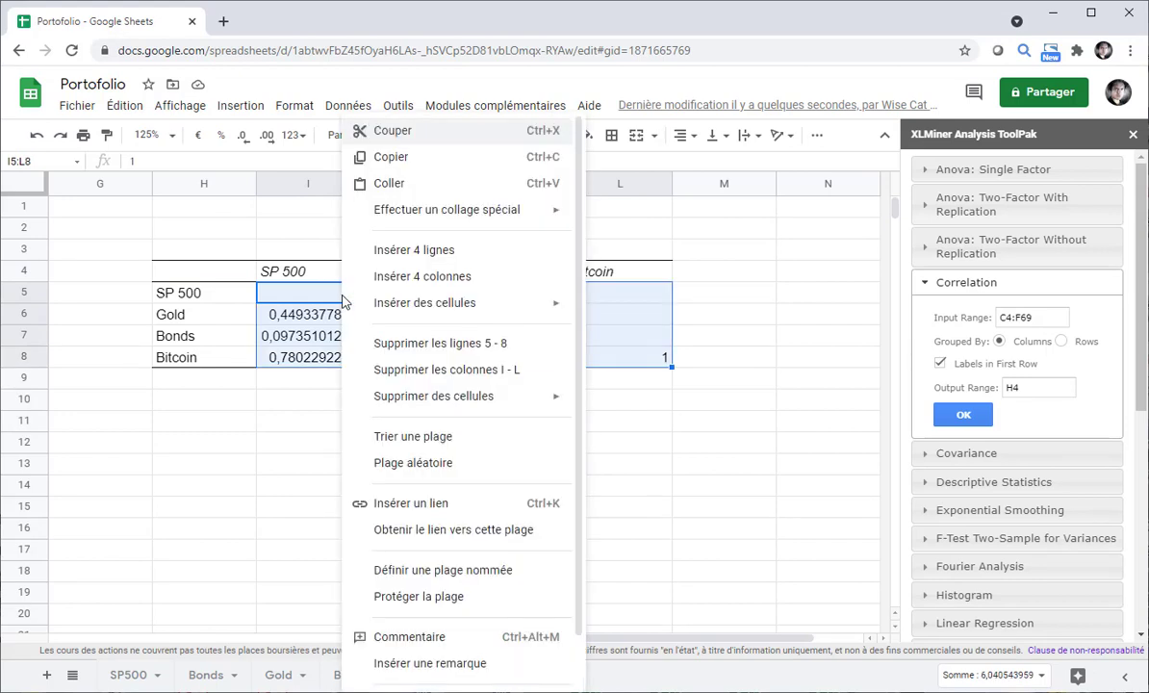
click(389, 157)
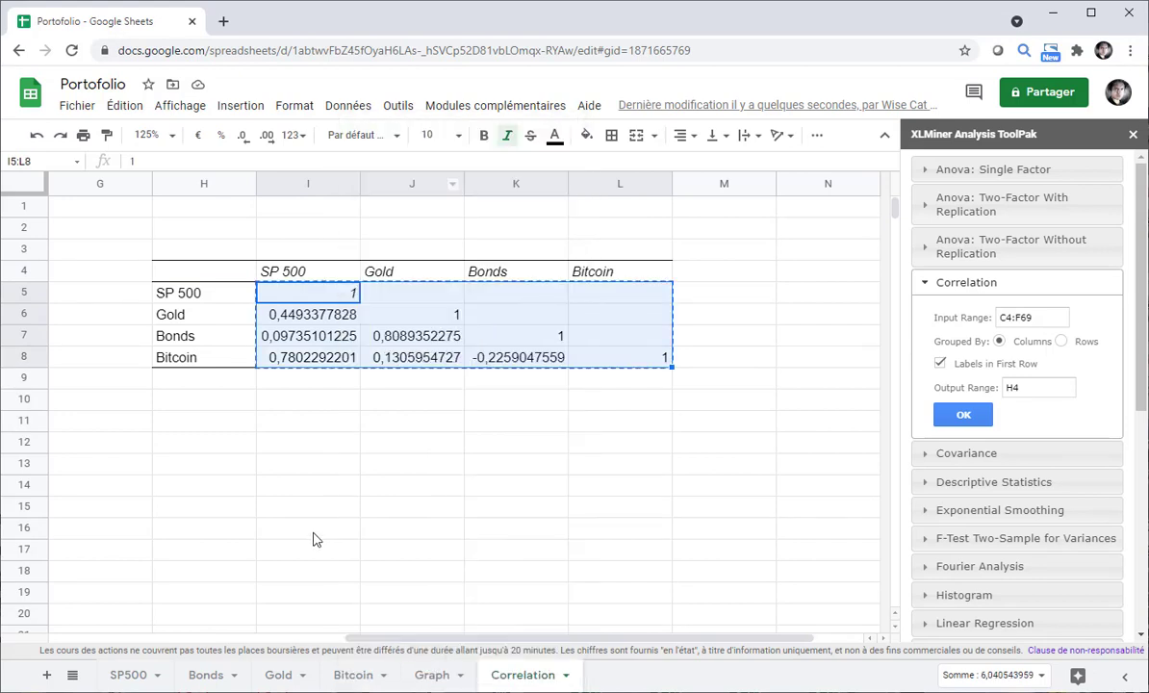
click(316, 427)
right_click(315, 423)
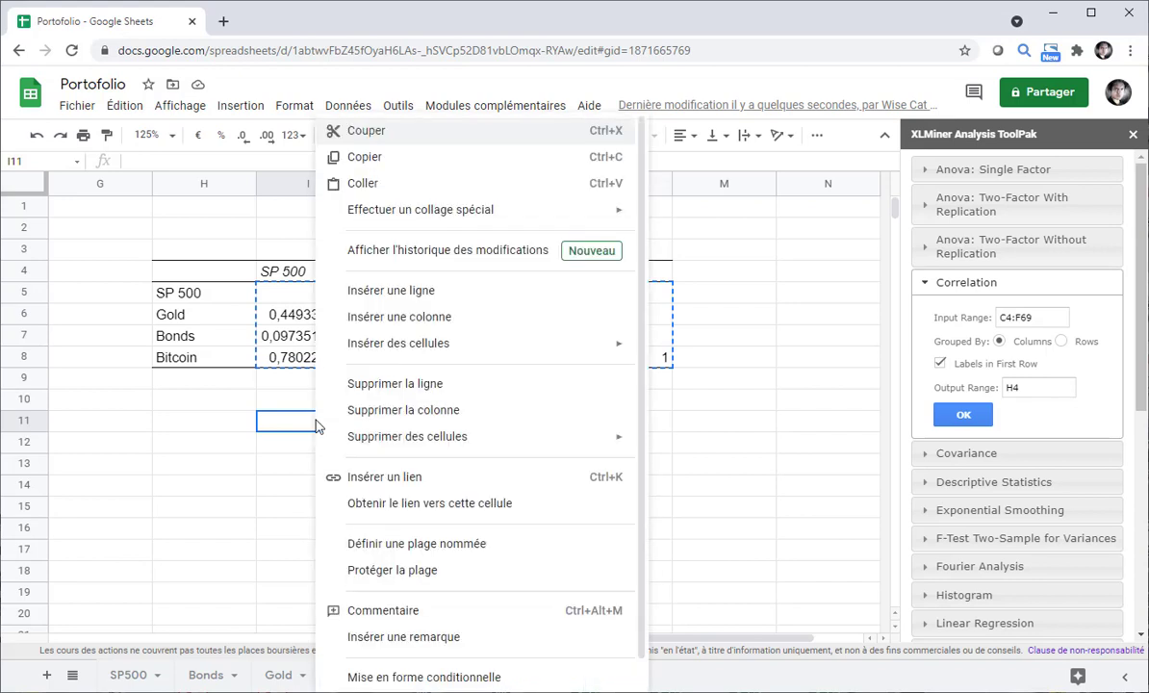
mouse_move(423, 216)
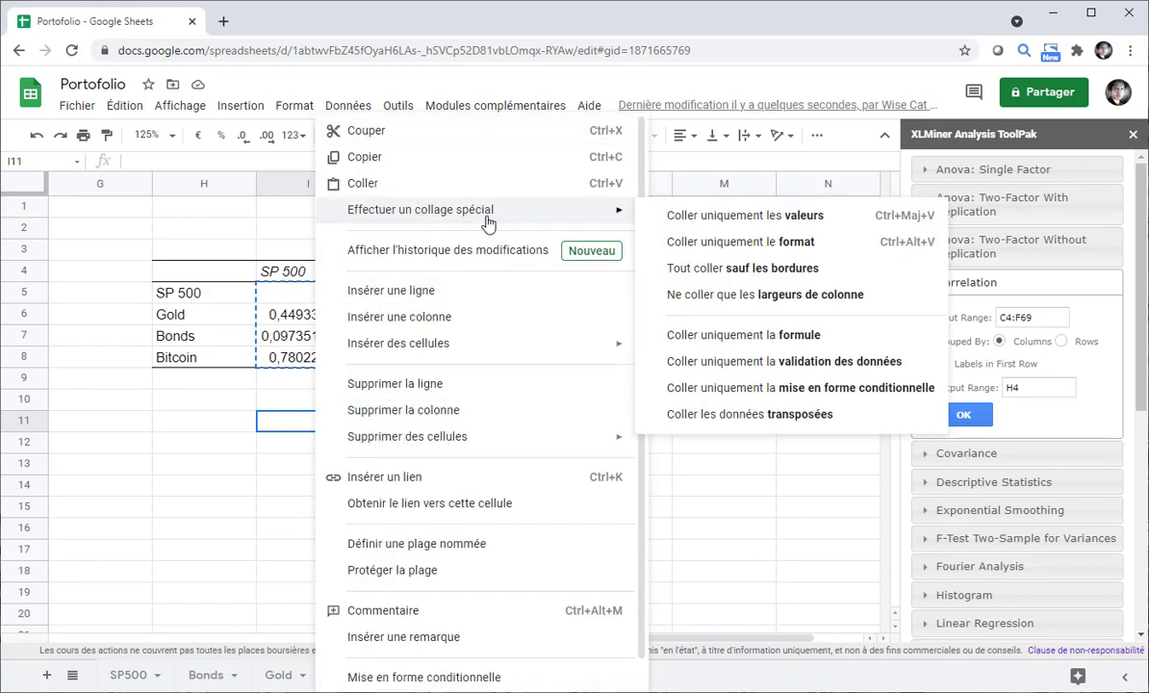
click(745, 415)
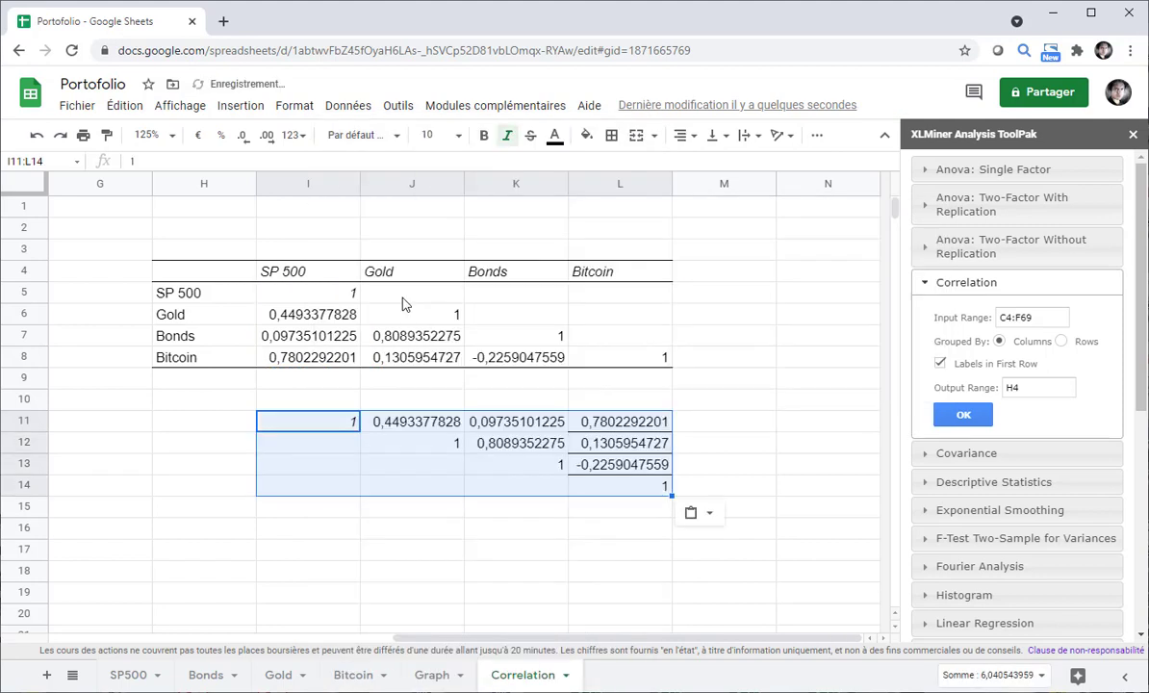
Enter =J11 in J5 and fill the formula across to L5 to complete the matrix's SP 500 row.
click(437, 300)
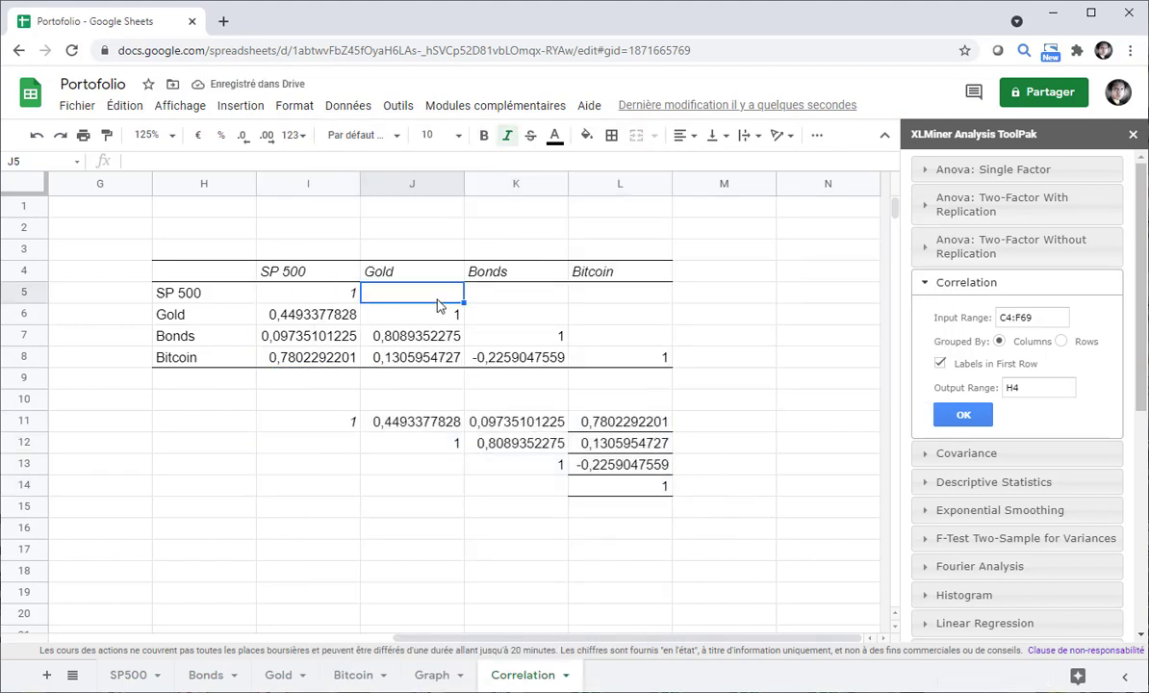
text(=)
click(416, 423)
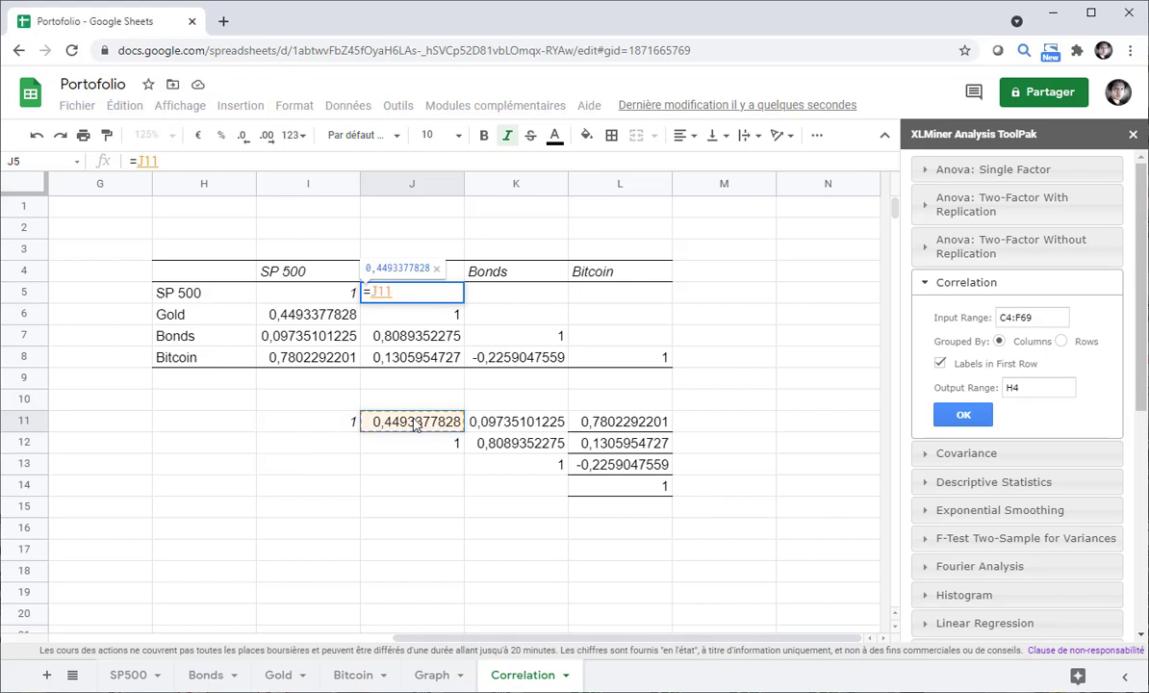
key(Return)
click(458, 300)
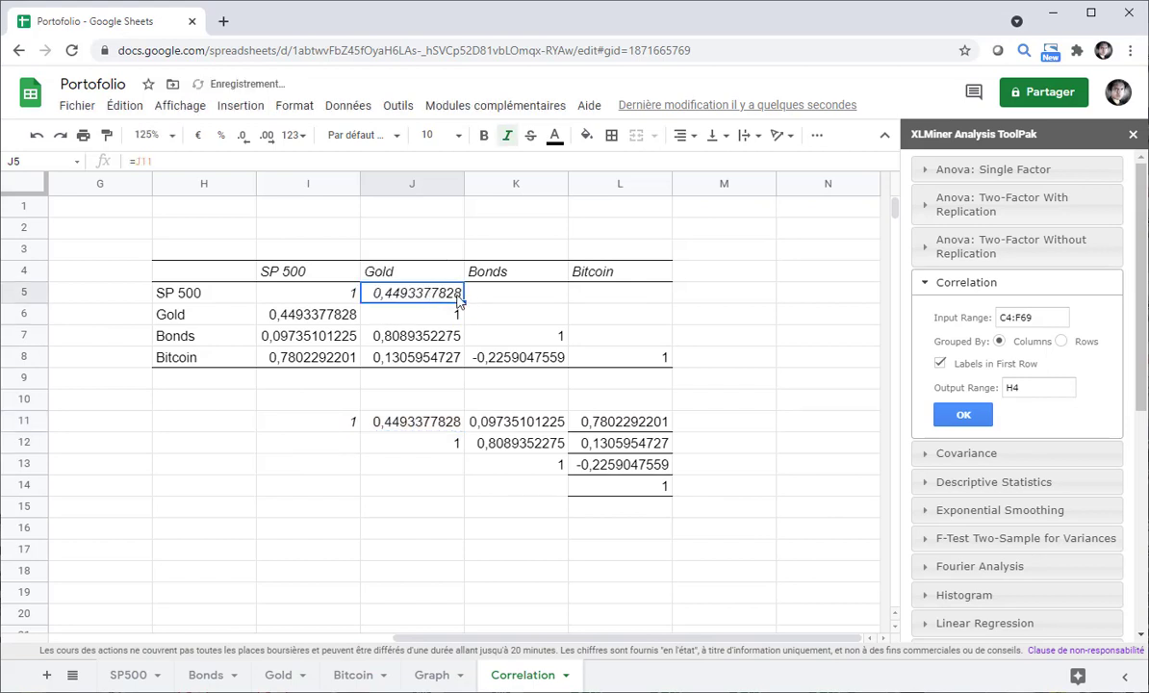
drag(547, 304, 612, 300)
Enter =K12 in K6 and fill the formula across to L6 and down to L7 to complete the upper half.
click(524, 321)
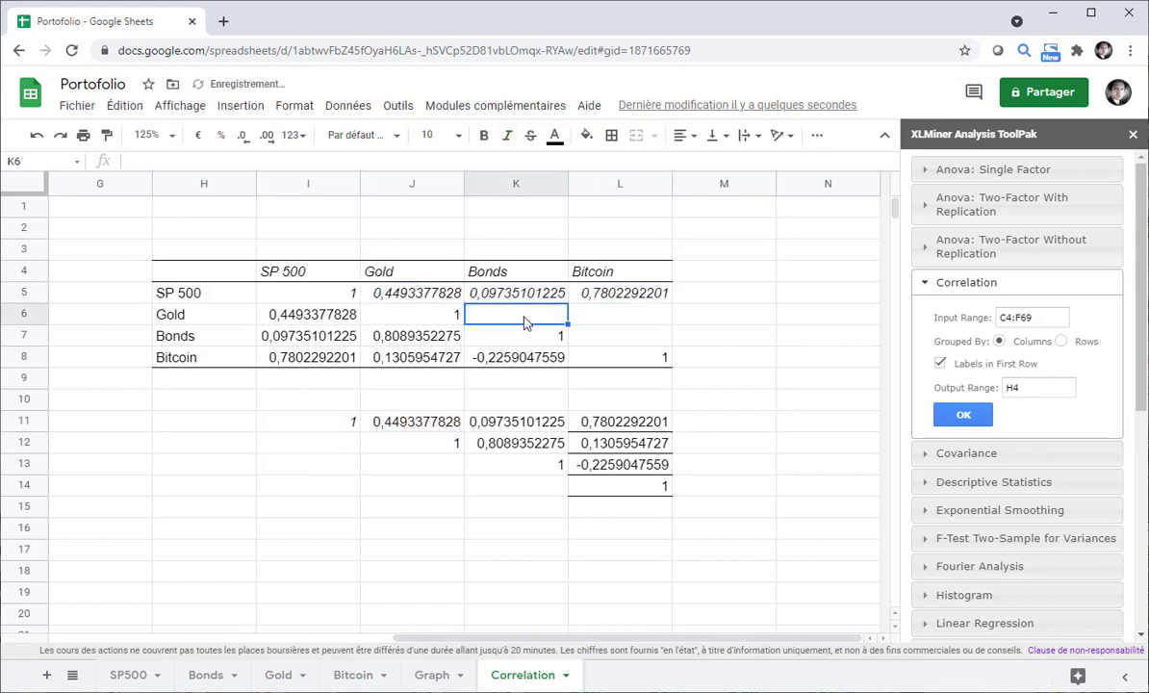
text(=)
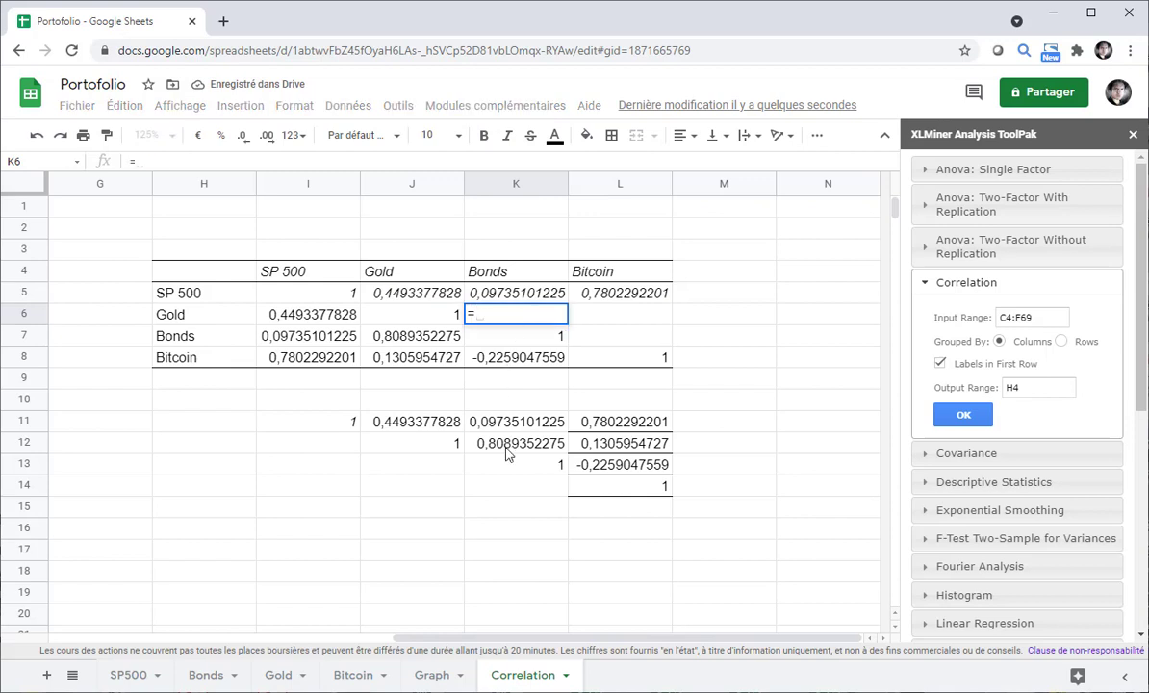
click(508, 452)
drag(566, 322, 665, 322)
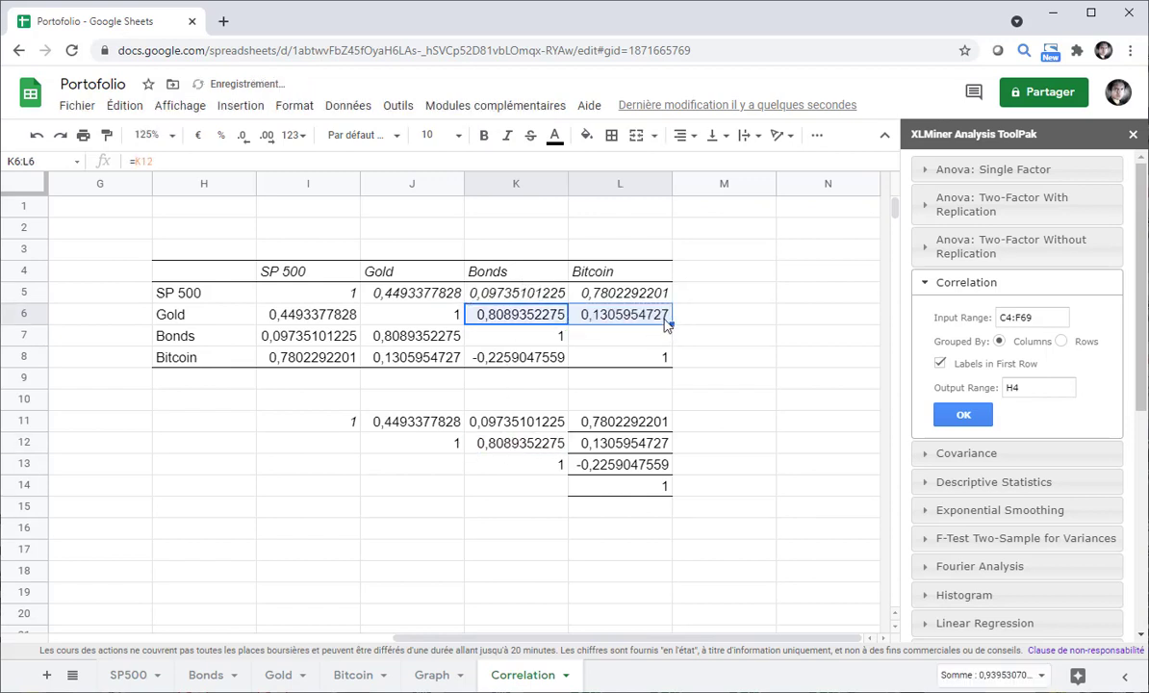
click(668, 322)
drag(673, 325, 670, 337)
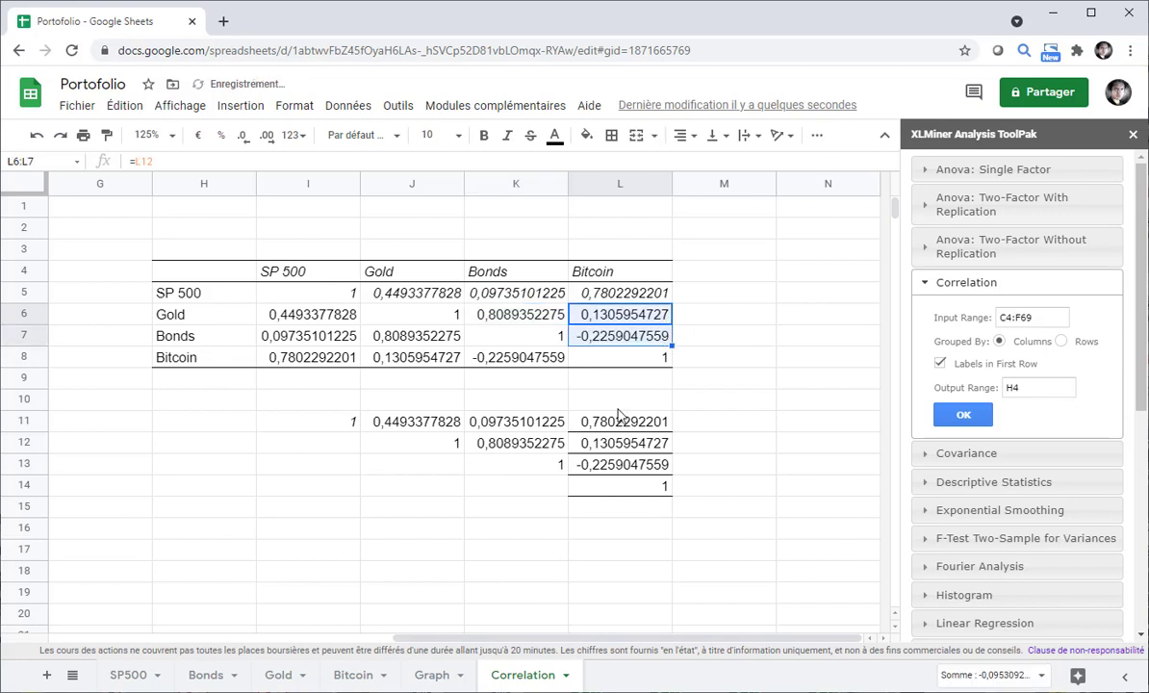
Copy the matrix values in I5:L8 and paste them in place as values only.
drag(342, 296, 621, 359)
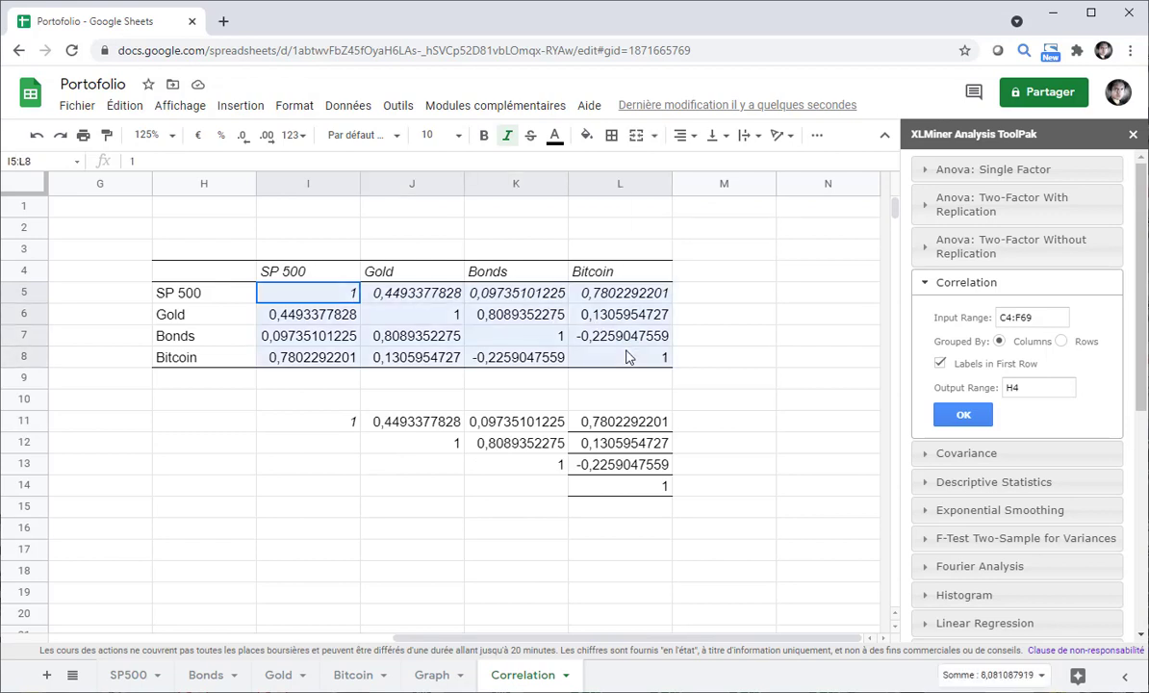
right_click(342, 299)
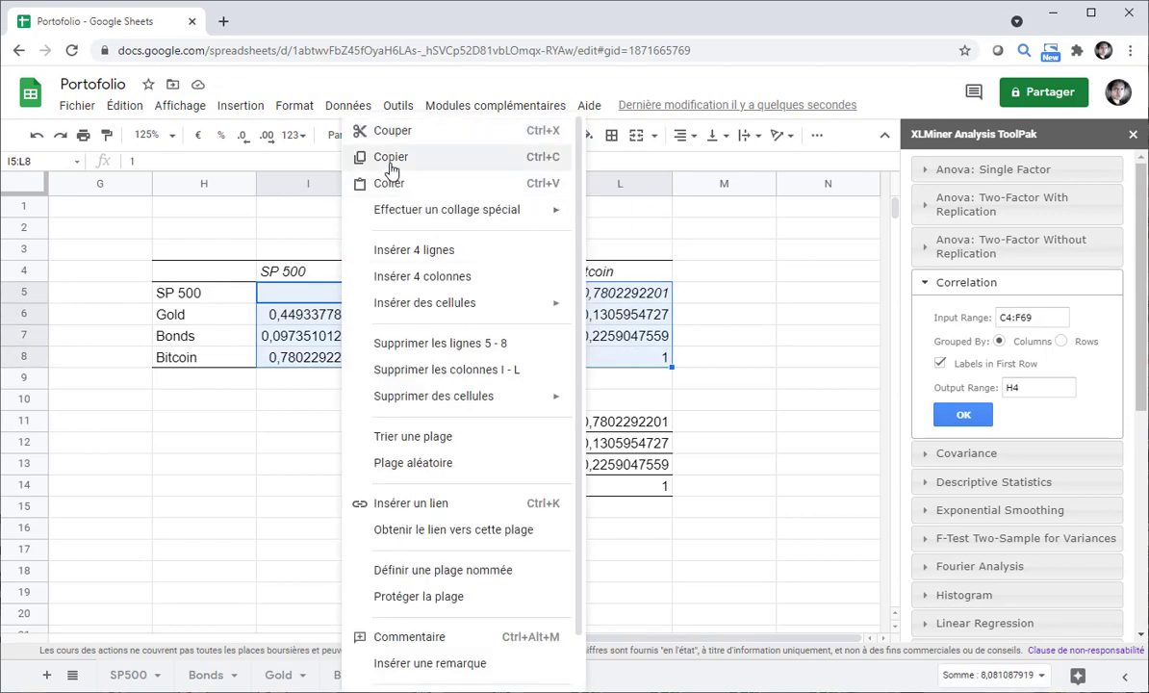
click(390, 159)
right_click(310, 303)
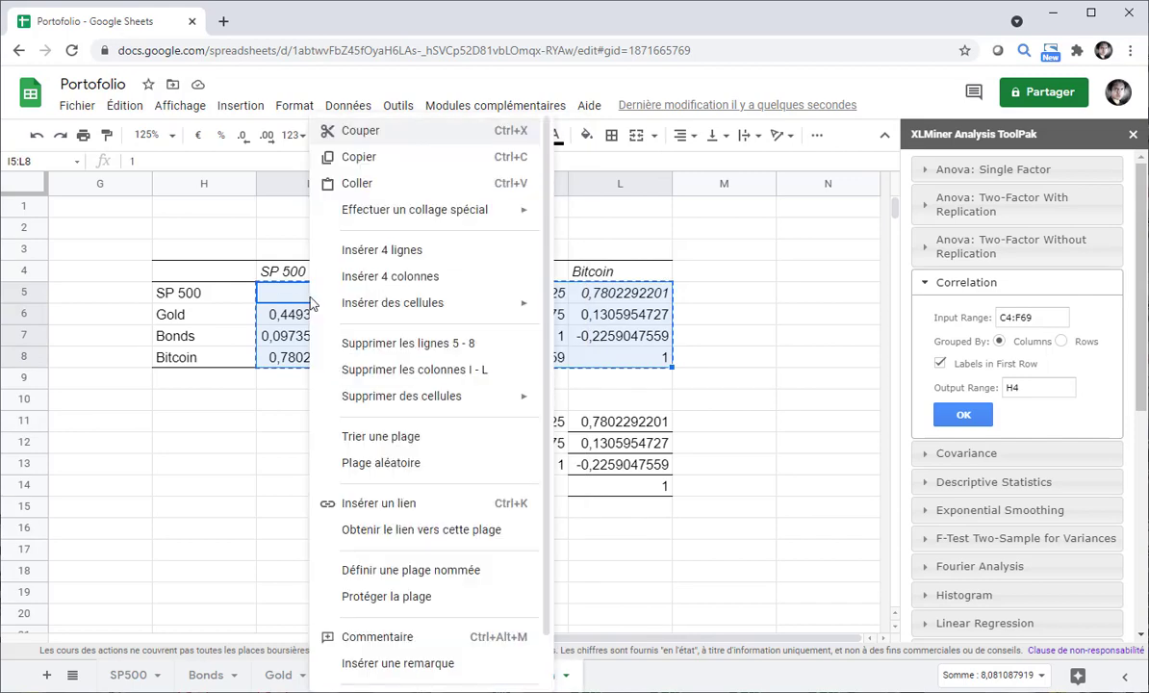
mouse_move(471, 212)
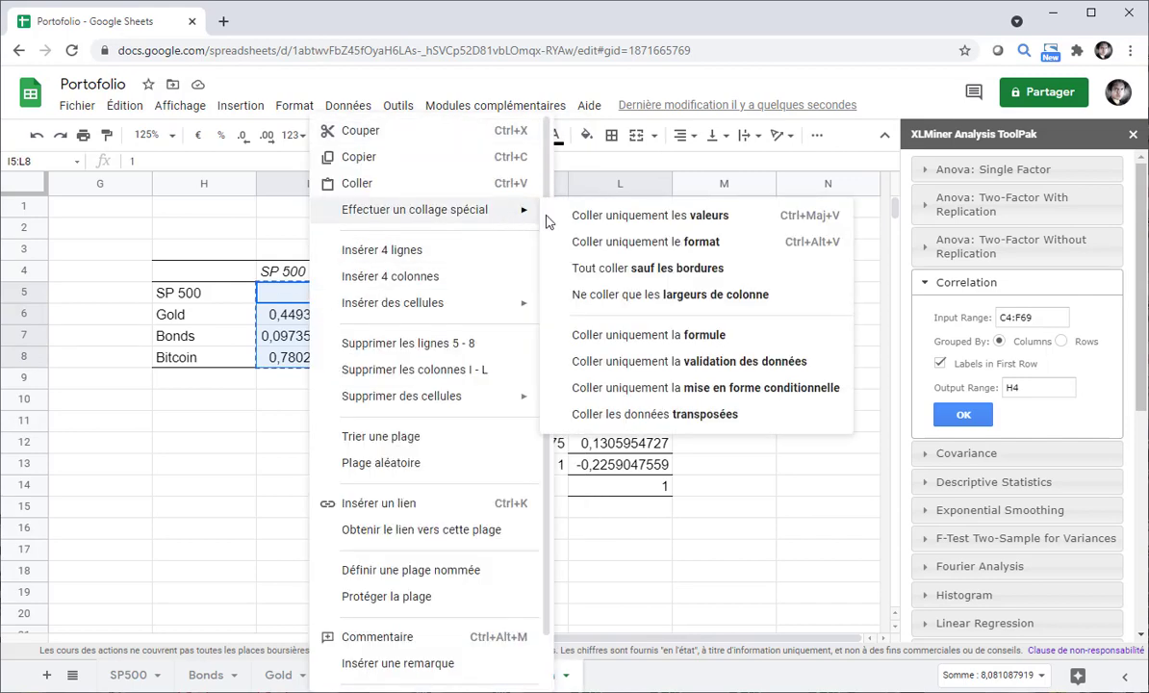
click(577, 218)
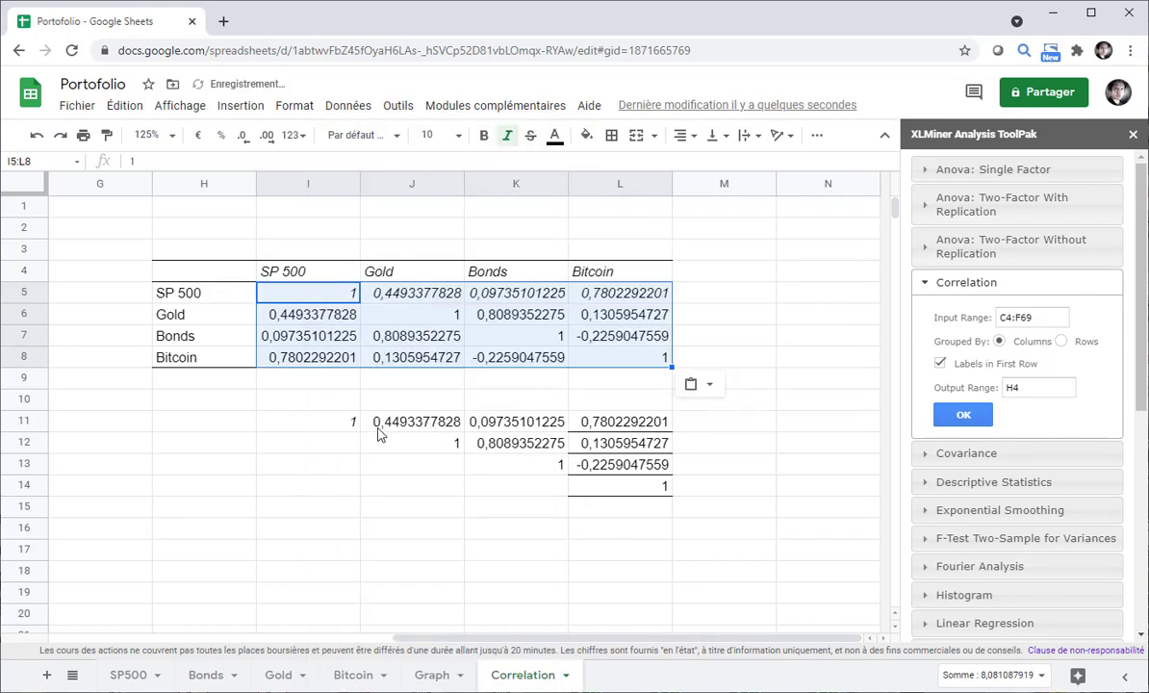
Delete the transposed helper values in I11:L14.
click(338, 424)
drag(547, 448, 608, 495)
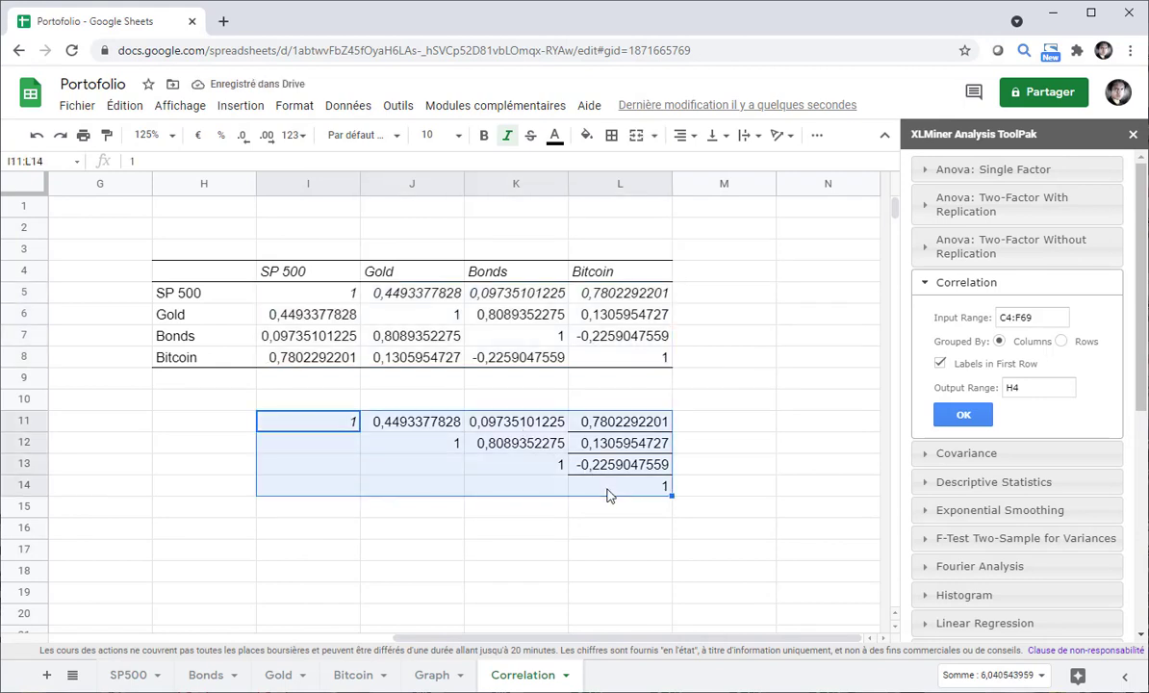
key(Delete)
click(411, 527)
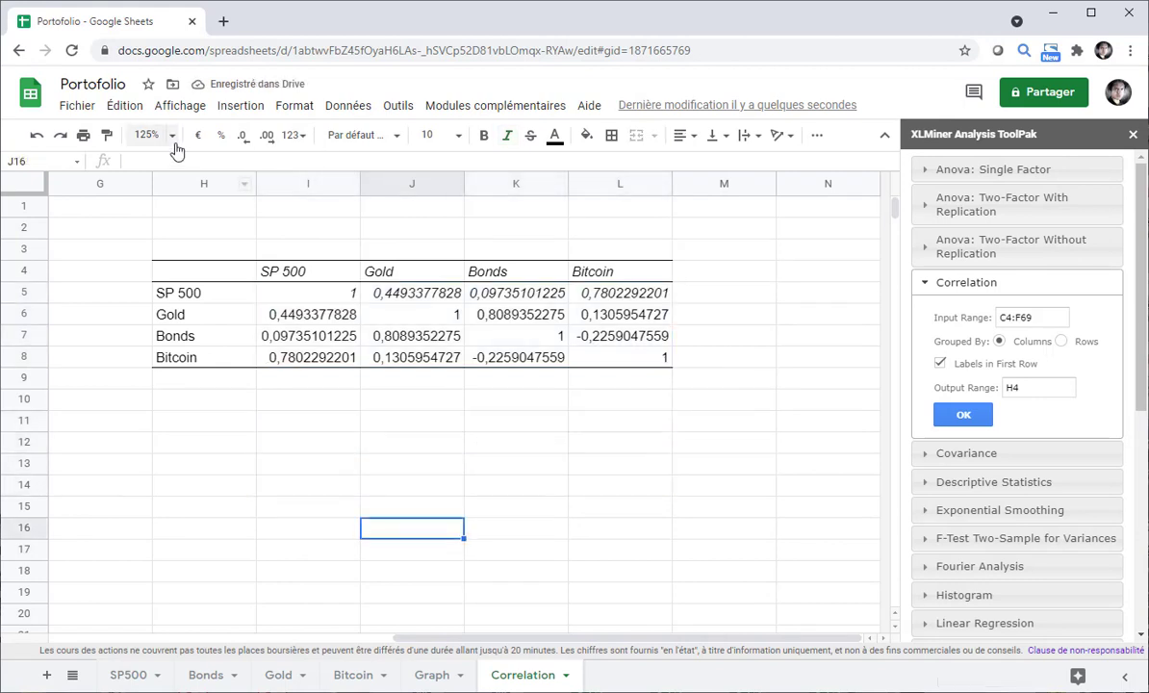
Zoom the Correlation sheet to 150% and close XLMiner Analysis ToolPak.
click(172, 136)
click(152, 296)
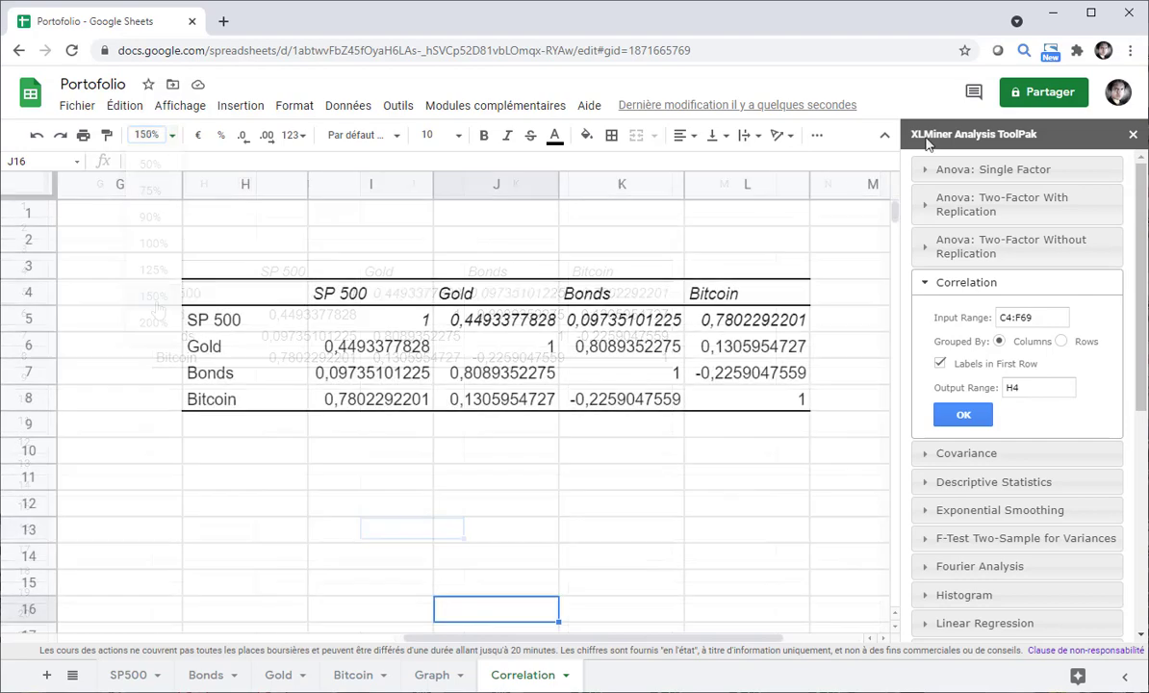
click(1133, 136)
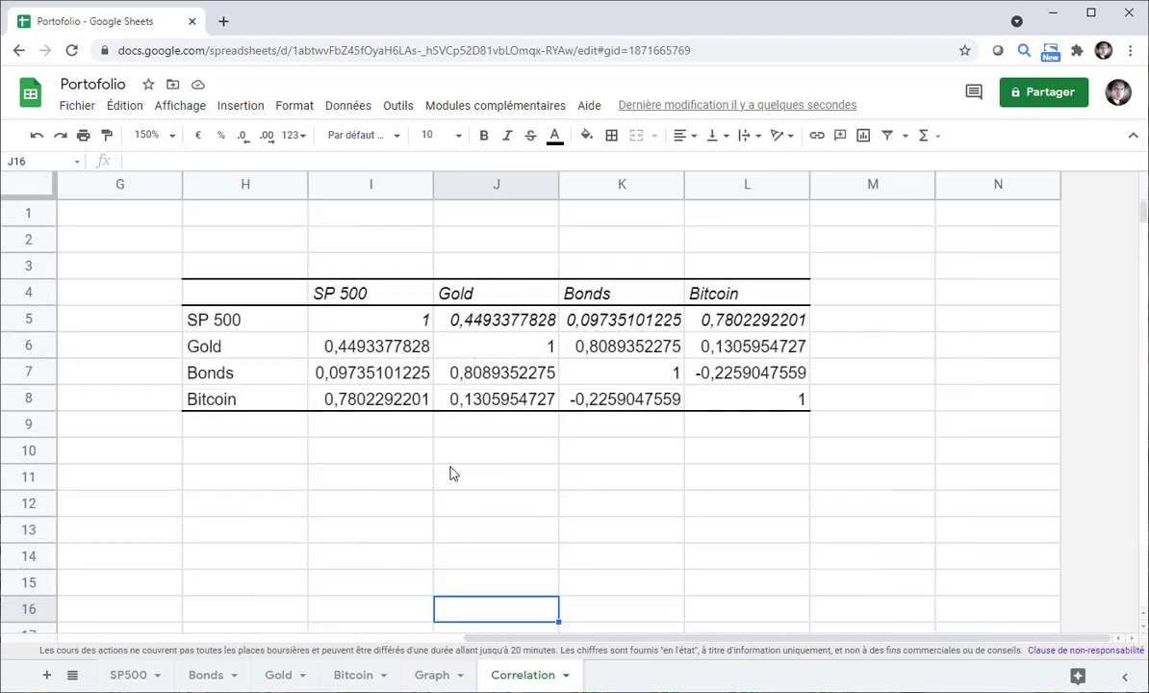
Examine the correlations between SP 500, Gold, Bonds and Bitcoin and compare them with the curves on the Graph sheet.
click(386, 295)
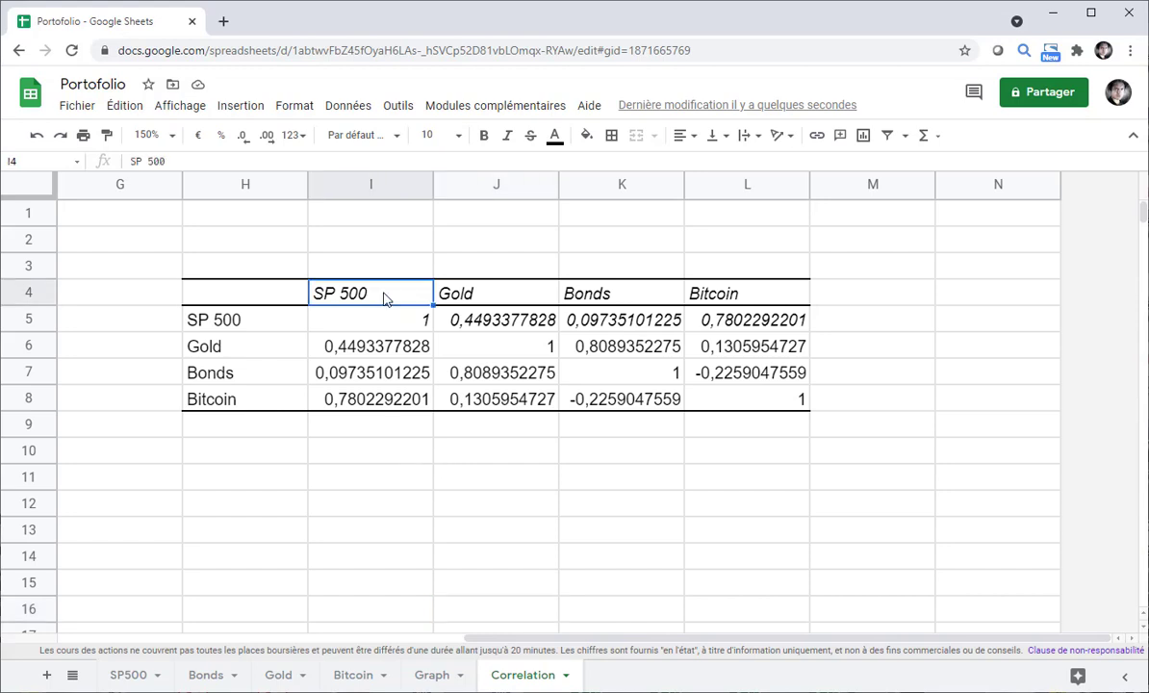
click(355, 351)
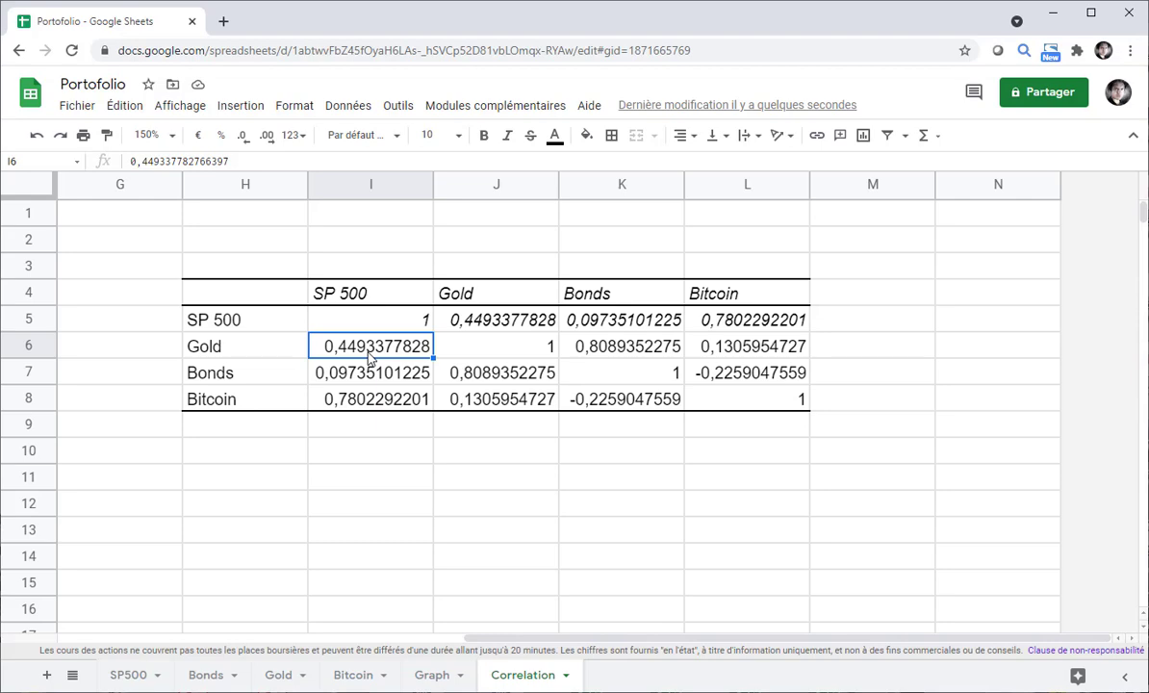
click(430, 676)
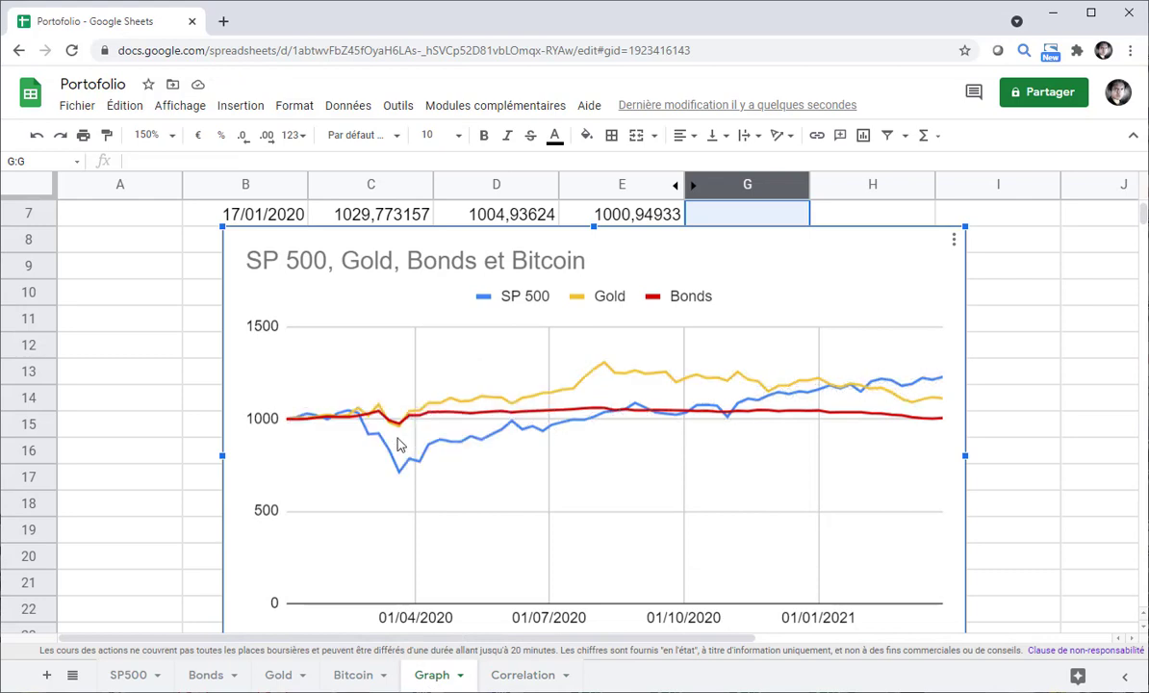
click(524, 675)
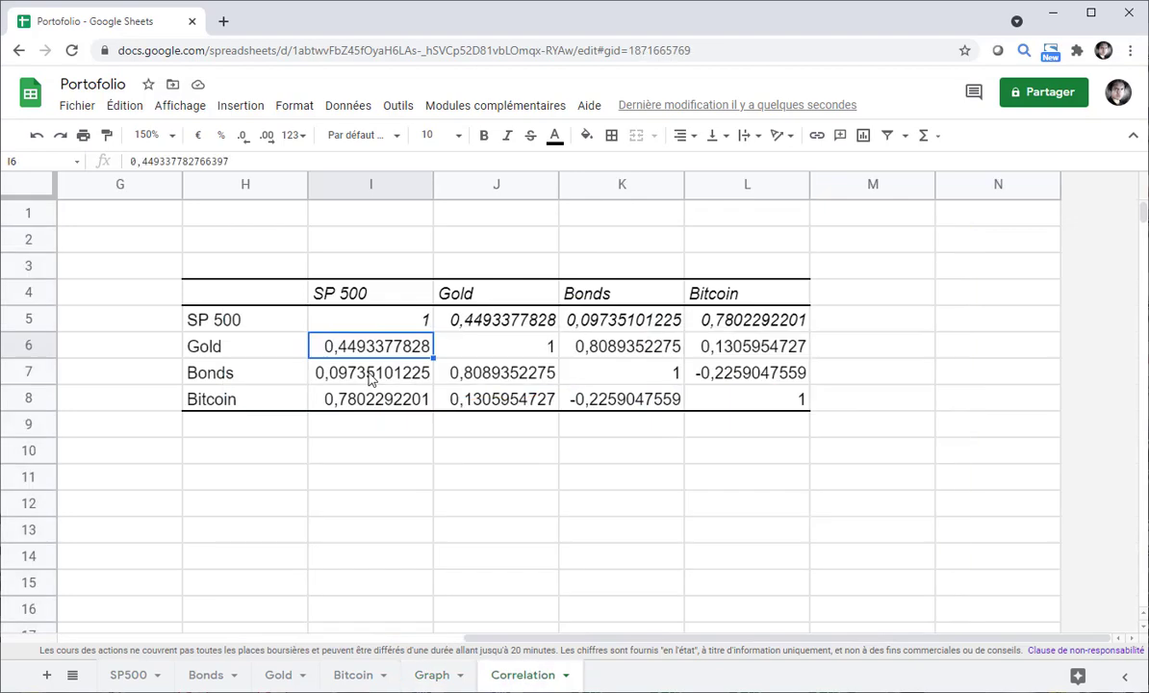
click(371, 375)
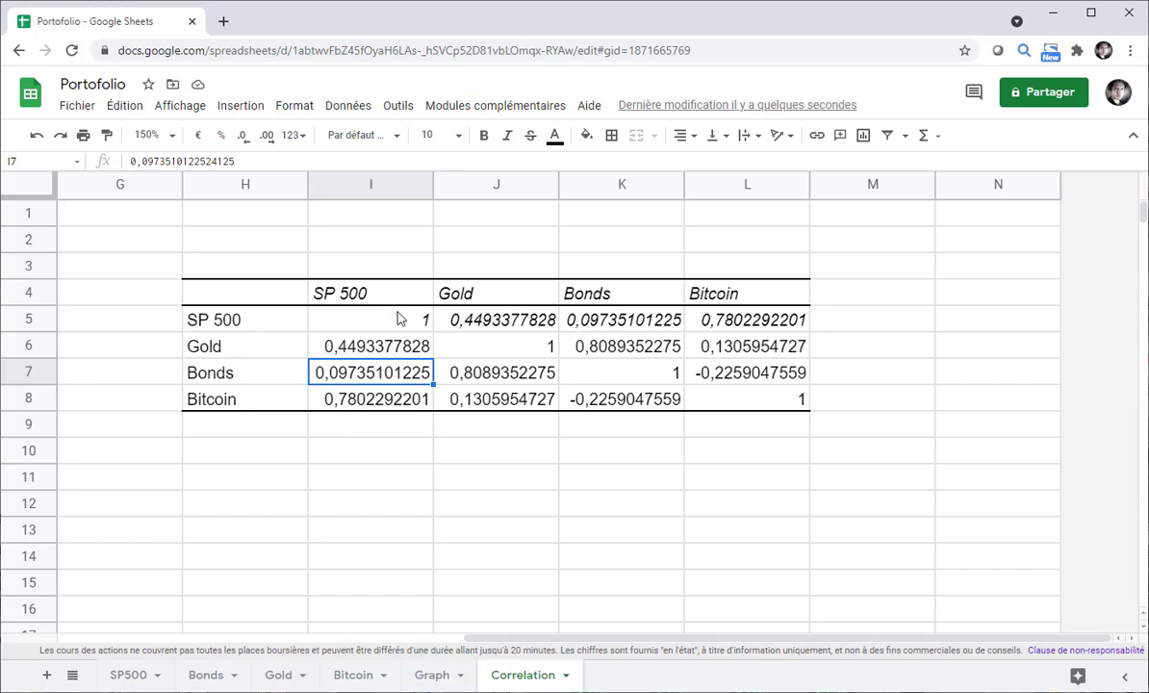
click(430, 675)
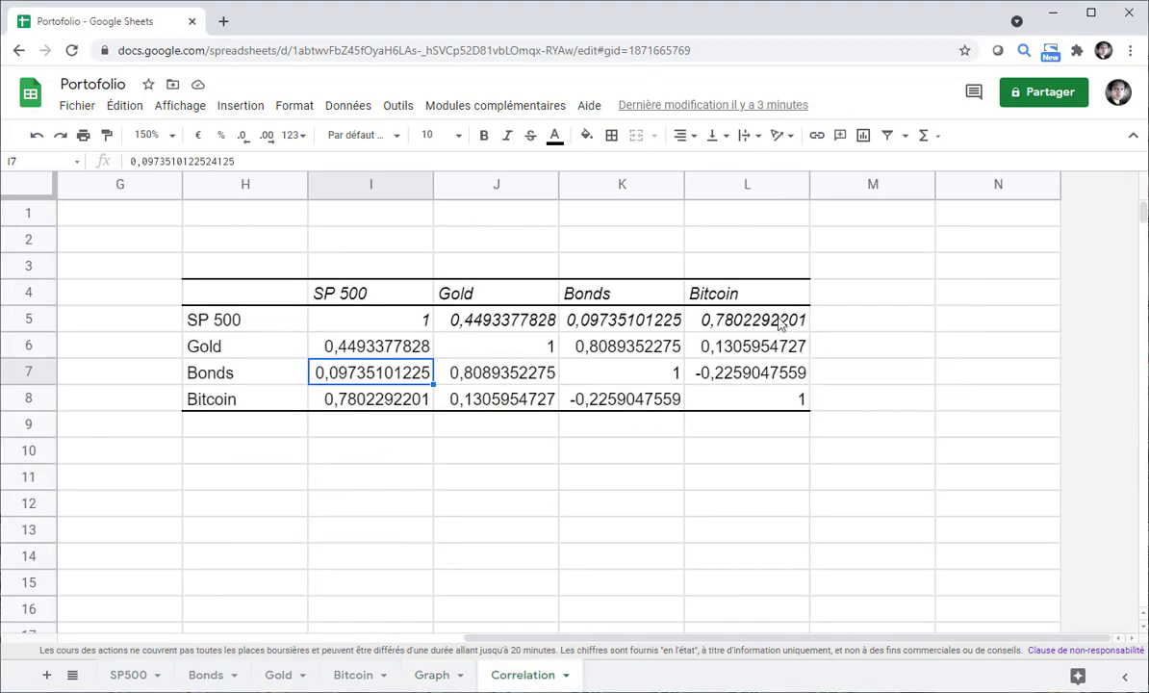
click(780, 325)
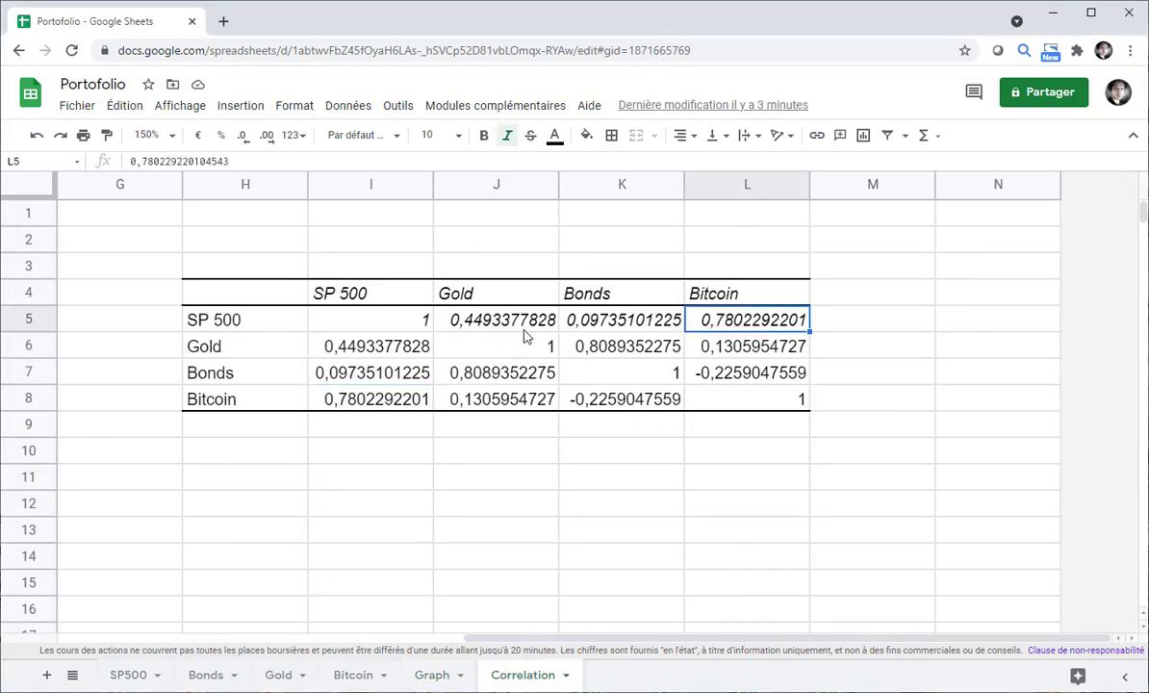
click(725, 355)
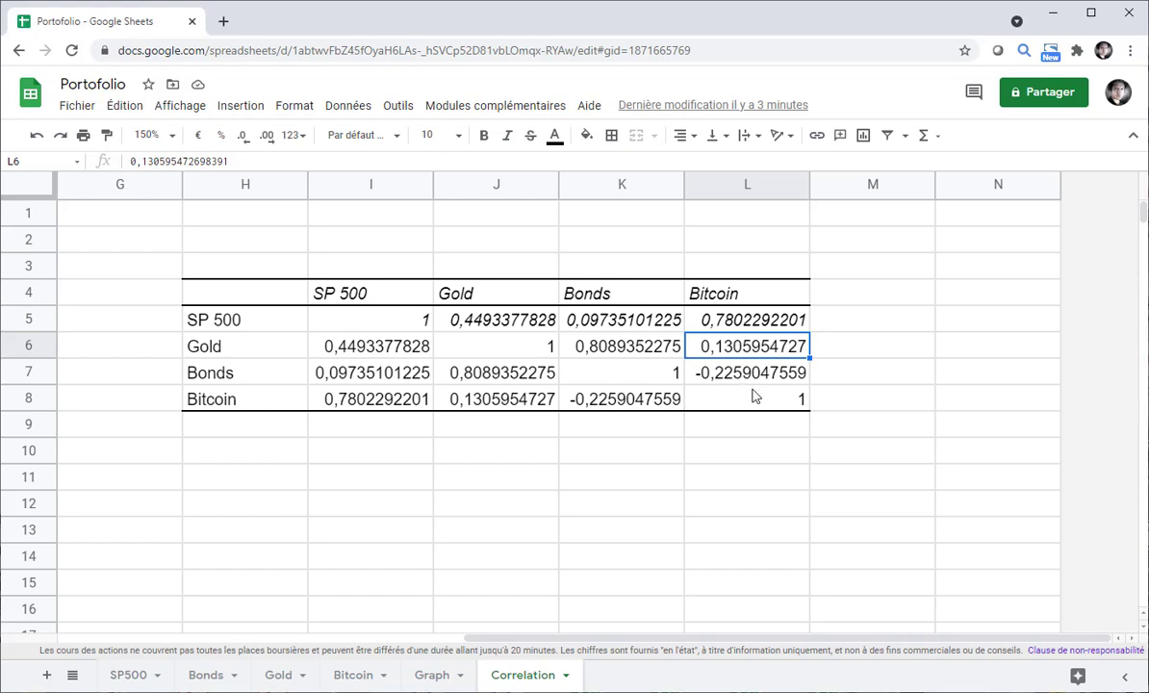
key(Down)
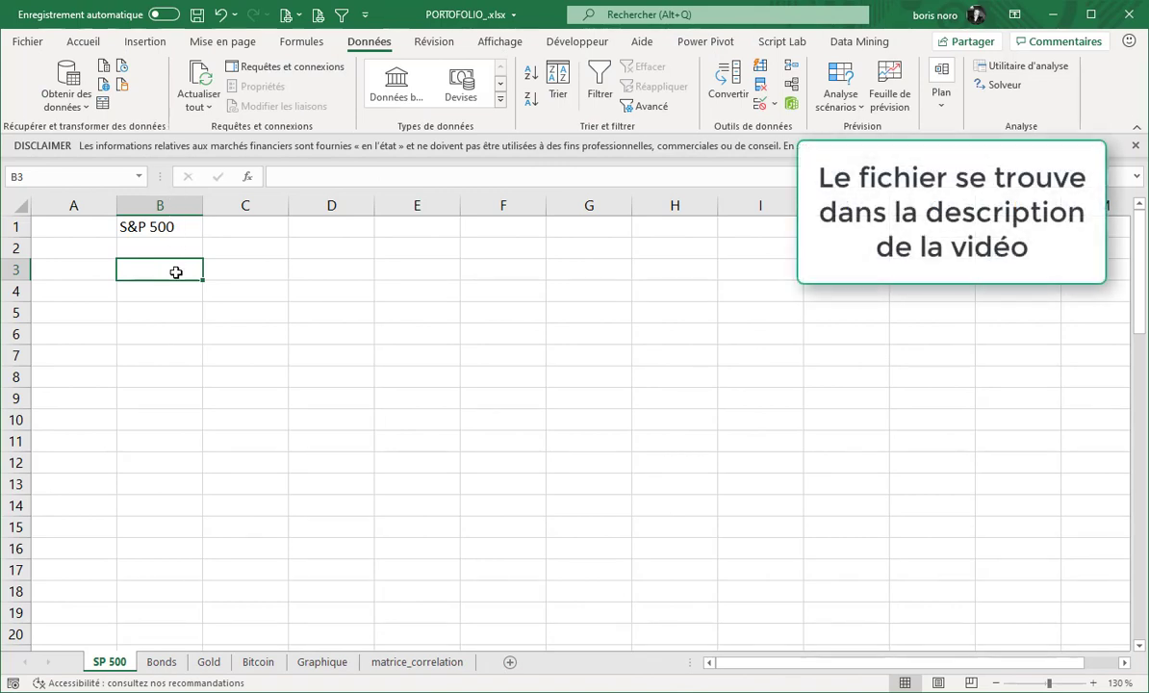
In Excel, enter VOO in B3 of the SP 500 sheet and convert it to the Stocks data type as Vanguard 500 Idx;ETF.
text(VOO)
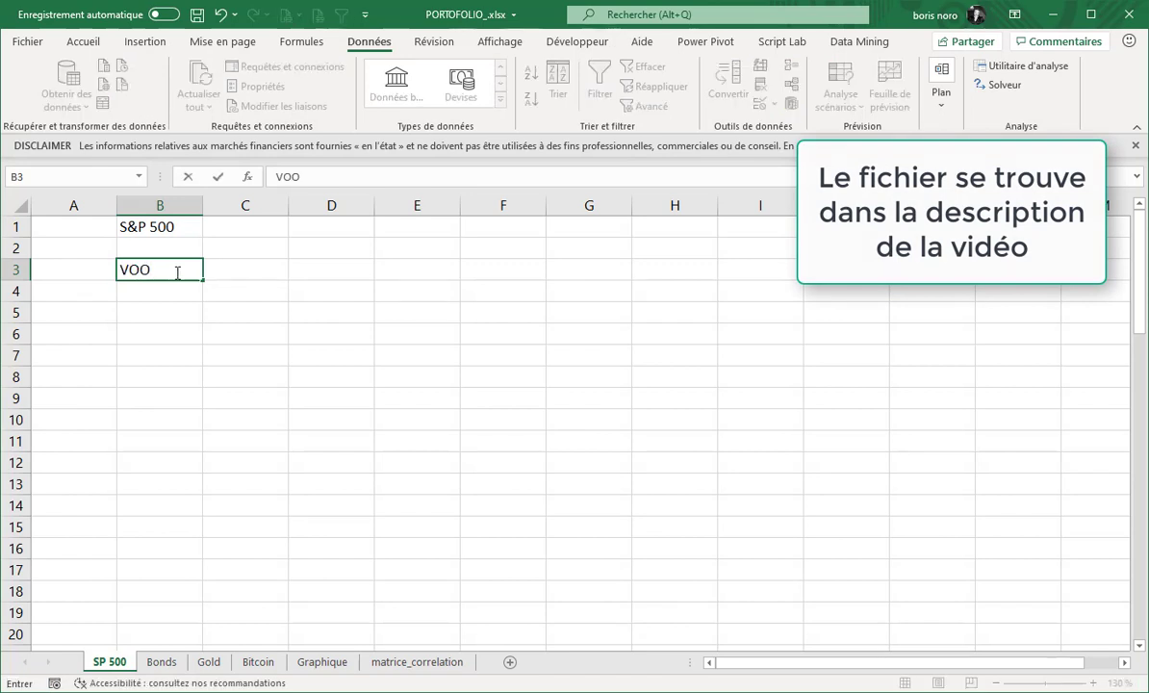
click(175, 312)
click(171, 267)
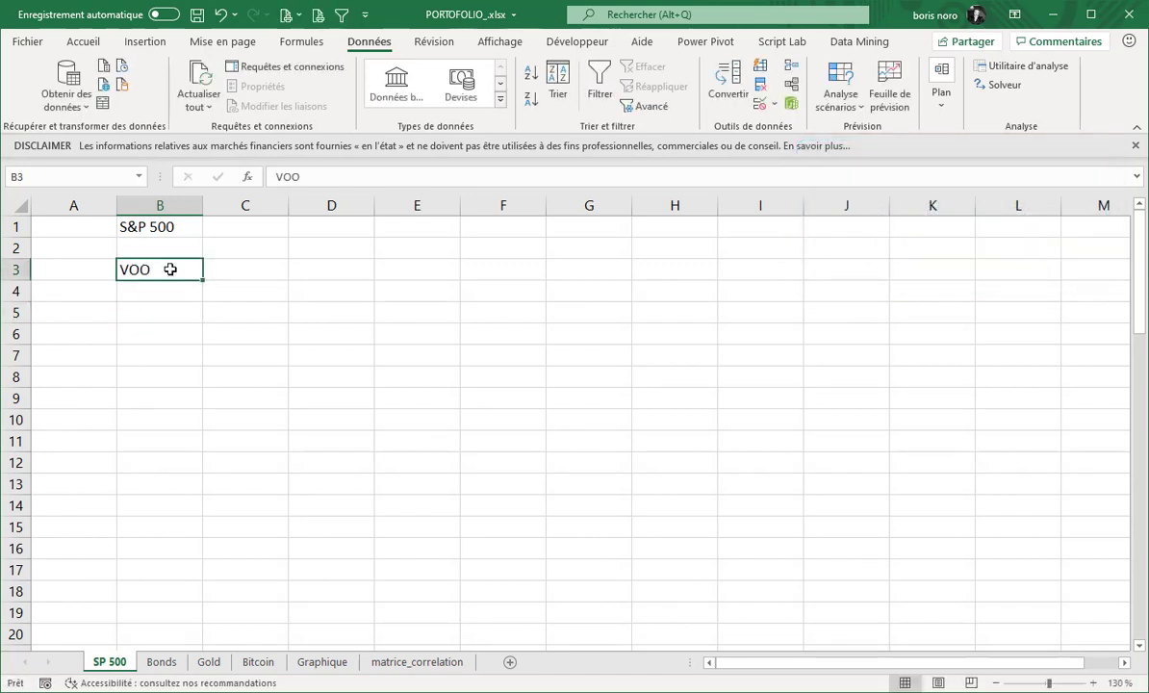
click(396, 85)
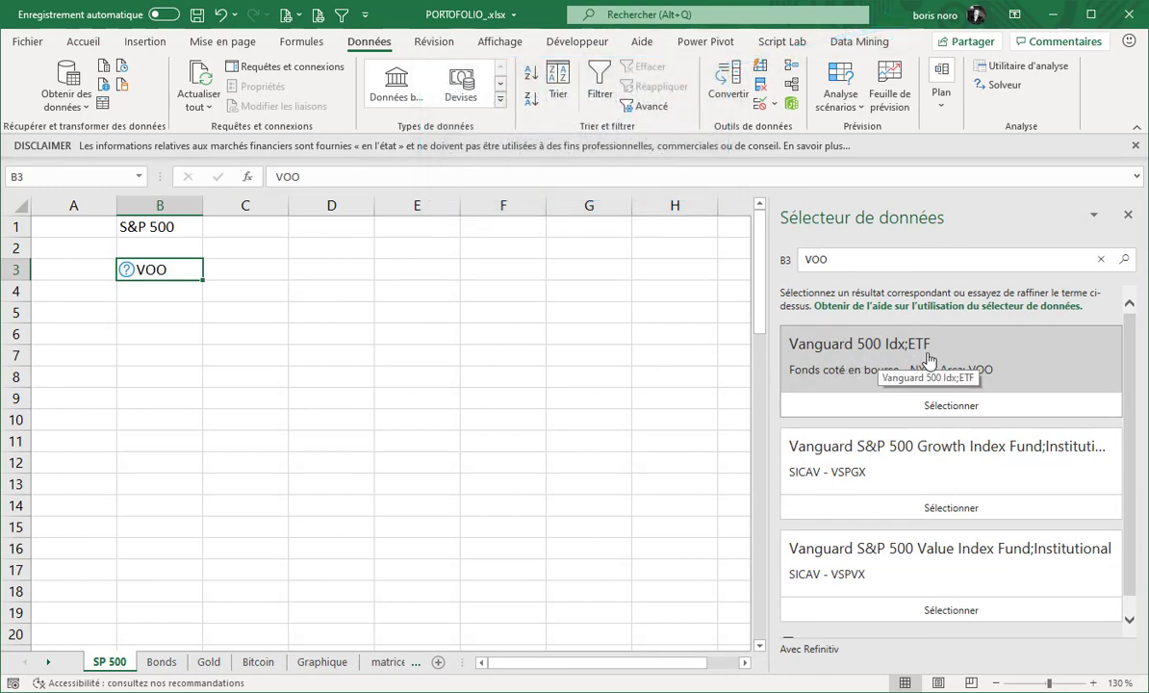
click(948, 407)
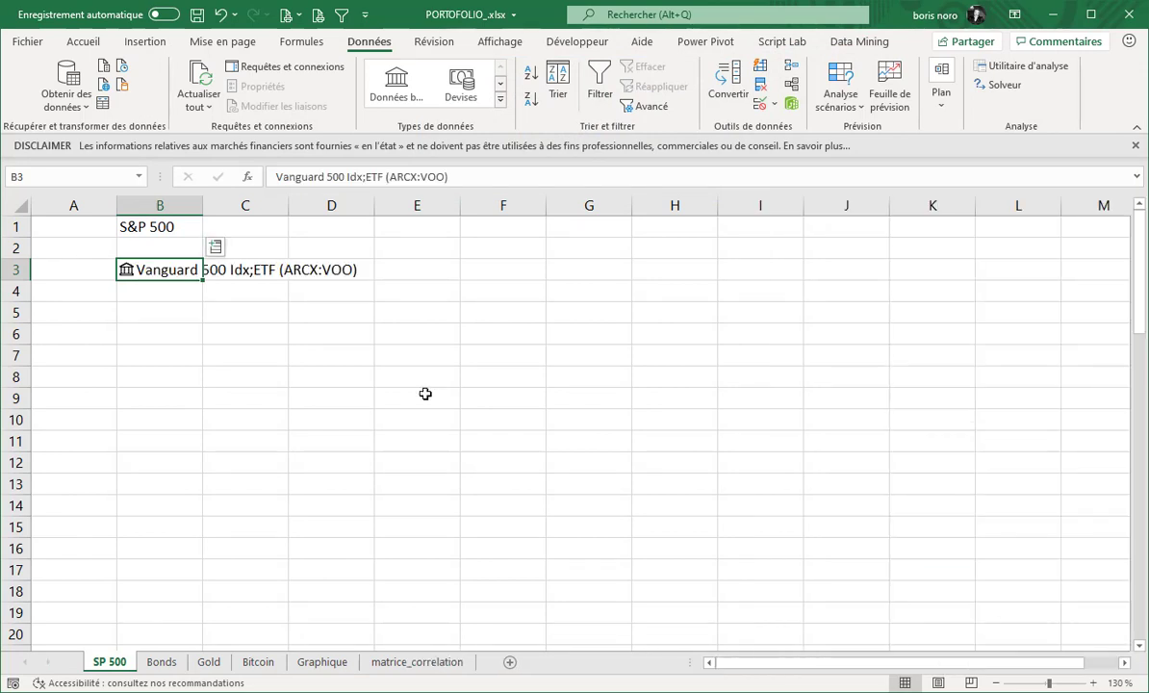
click(221, 371)
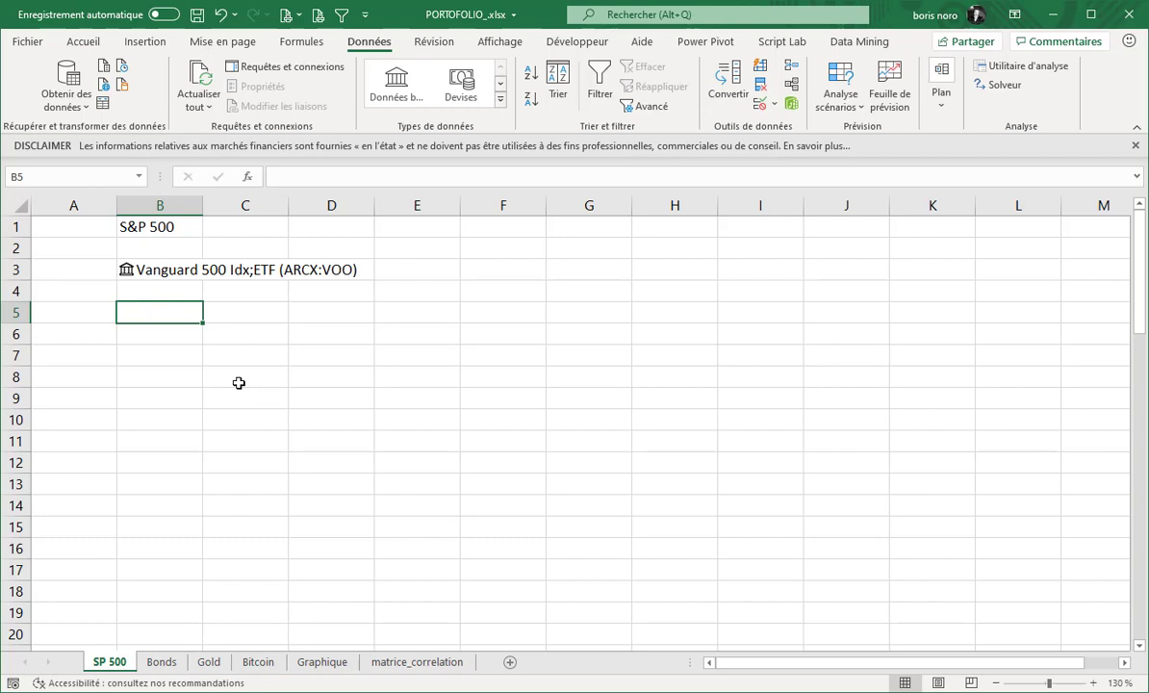
text(=hi)
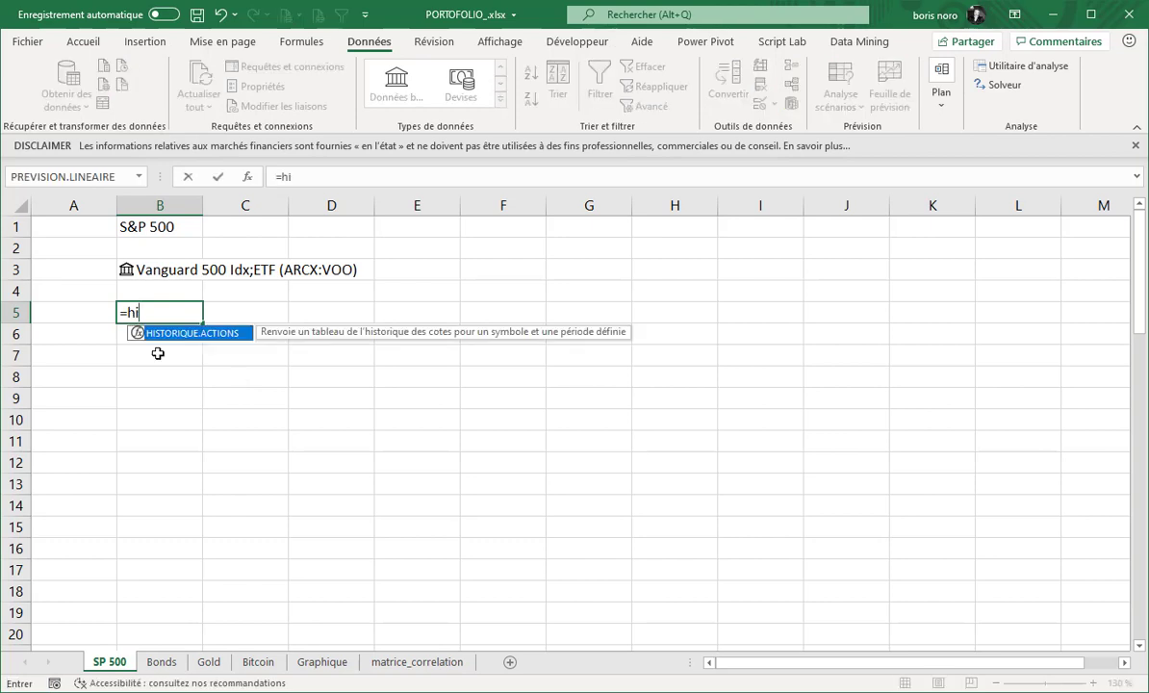
key(Escape)
click(238, 353)
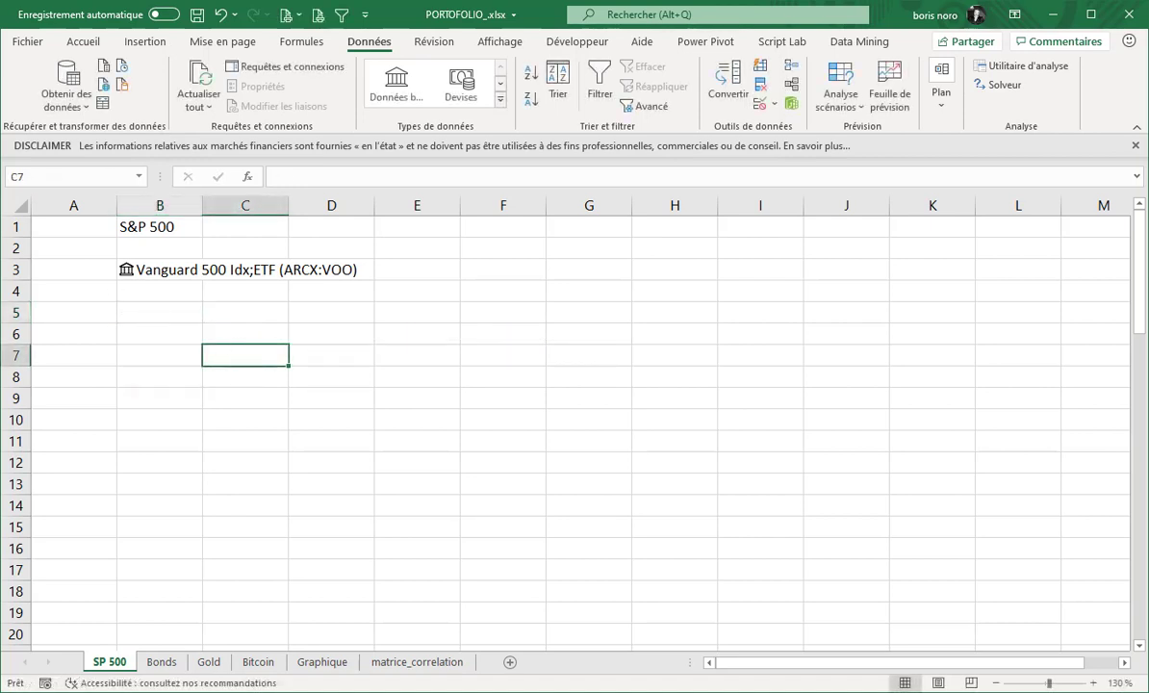
Check the Office Insider channel and Excel version in the account information.
click(26, 43)
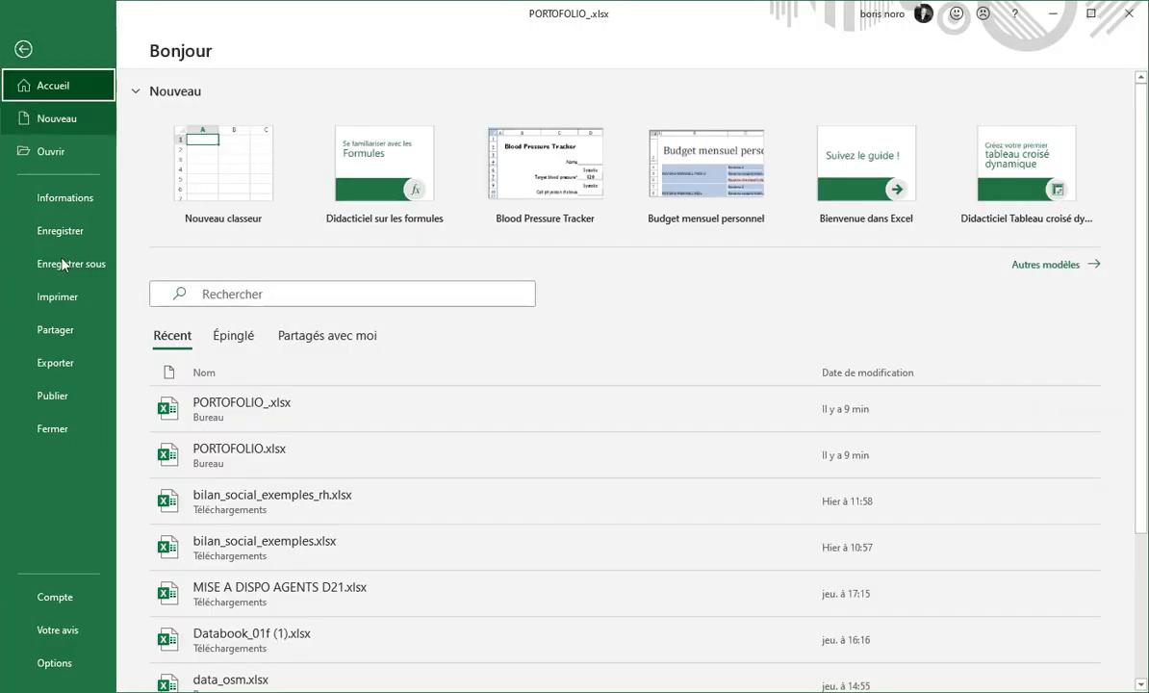
click(72, 599)
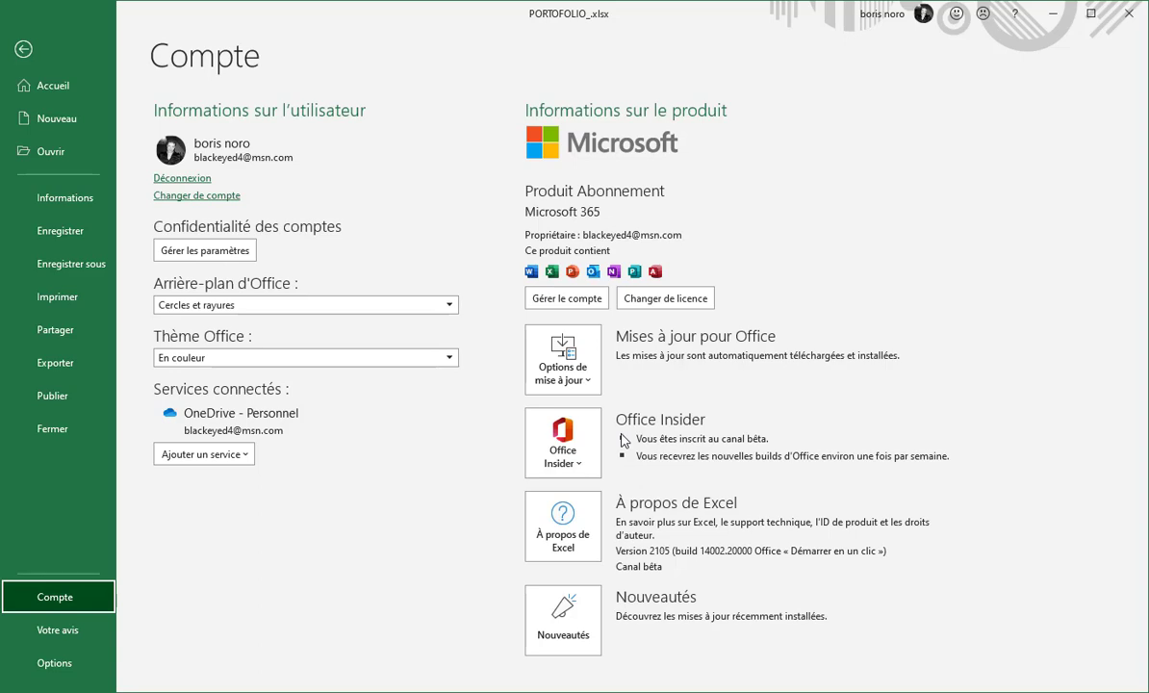
click(587, 473)
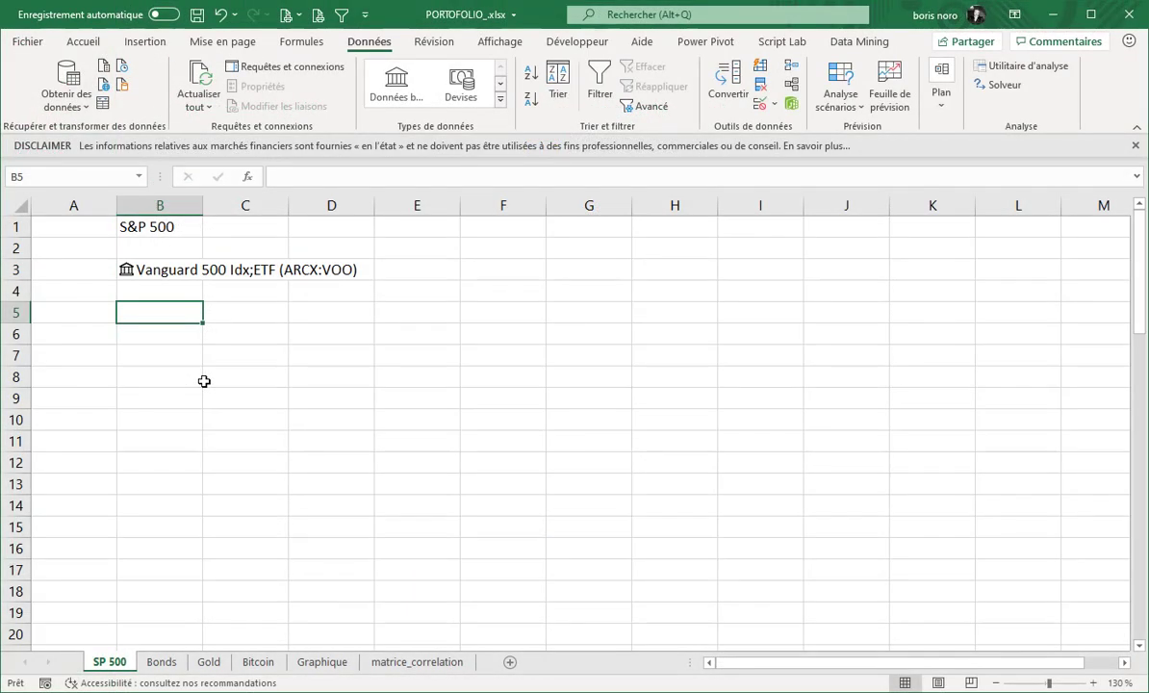
In B5, enter a HISTORIQUE.ACTIONS formula returning weekly prices for the stock in B3 from 01/01/2020 to 31/03/2021.
text(=hi)
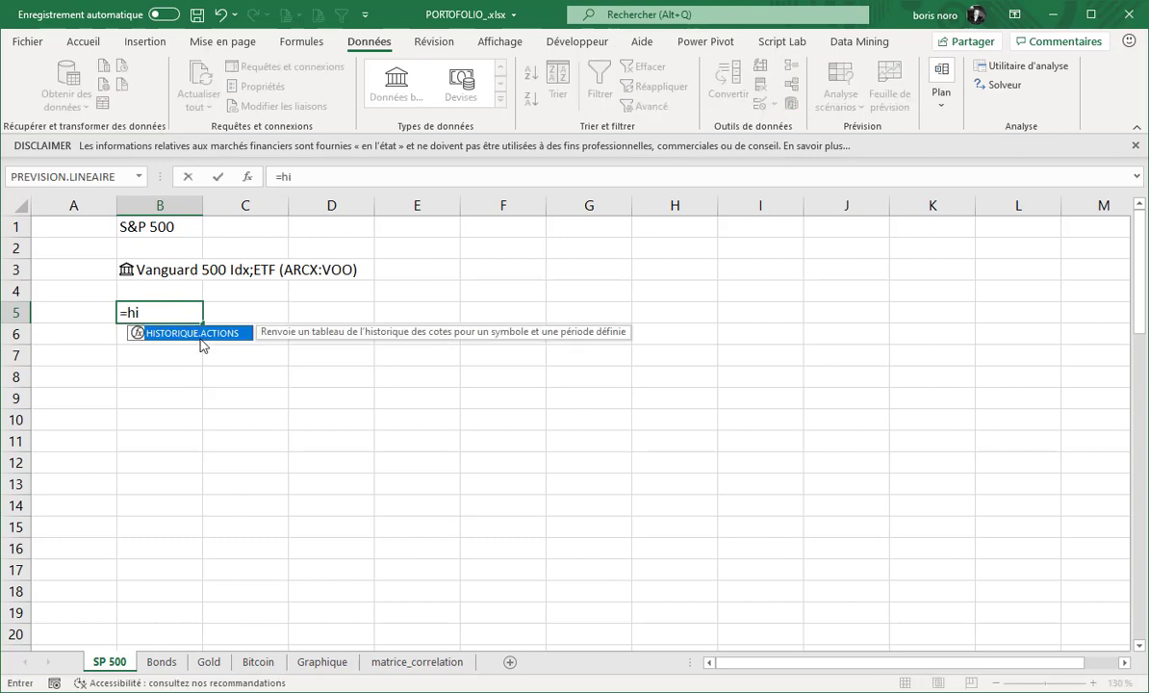
double_click(201, 335)
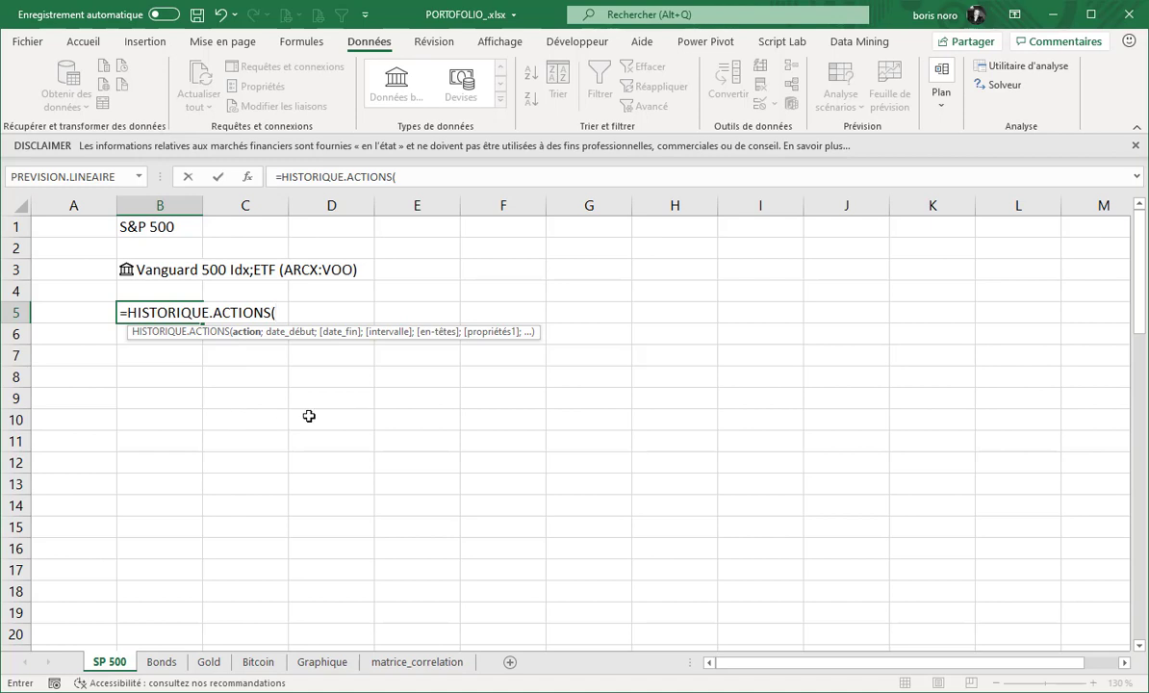
click(160, 270)
text(;)
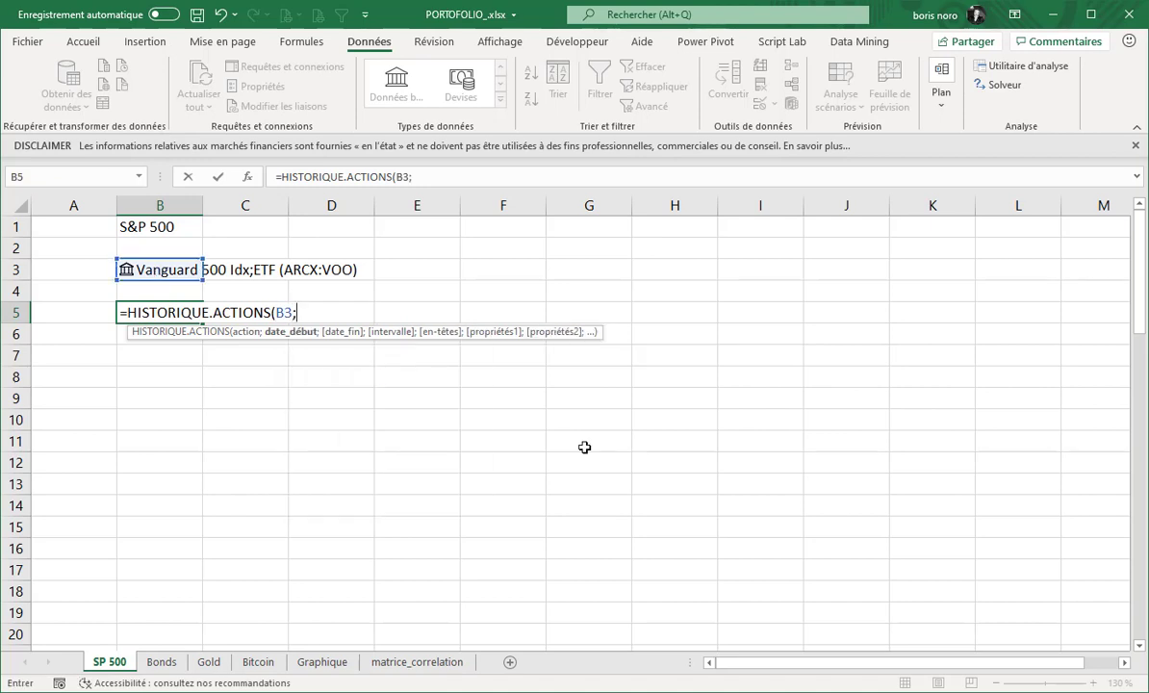
text("01/01/2020)
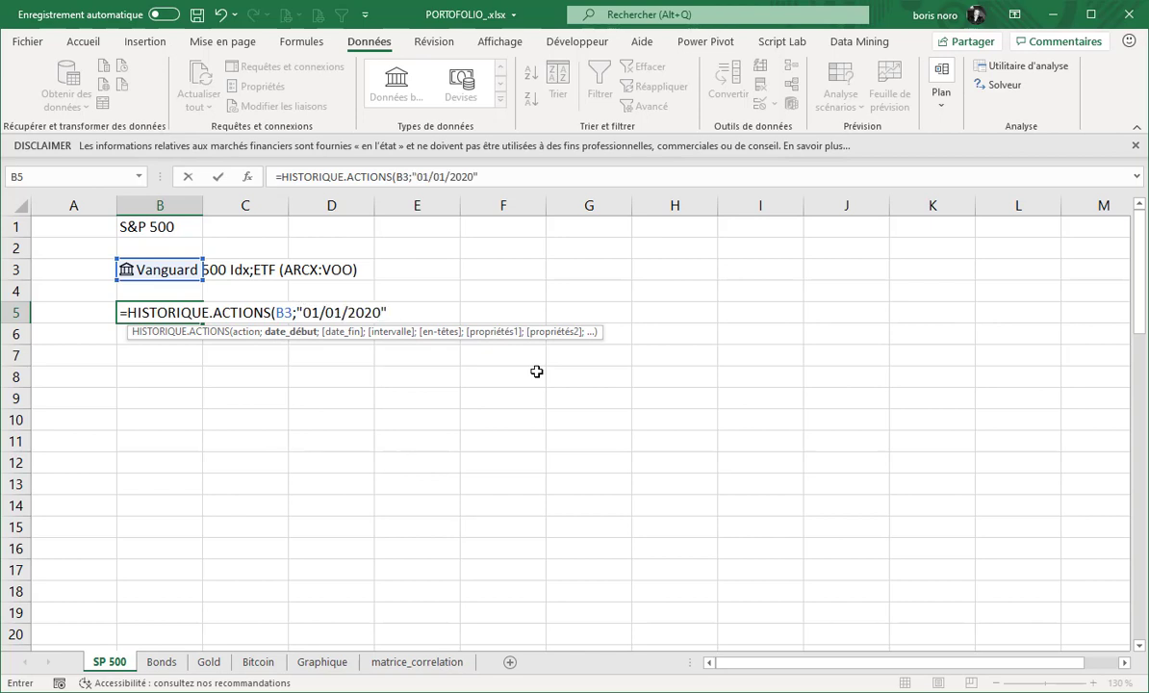
text(";")
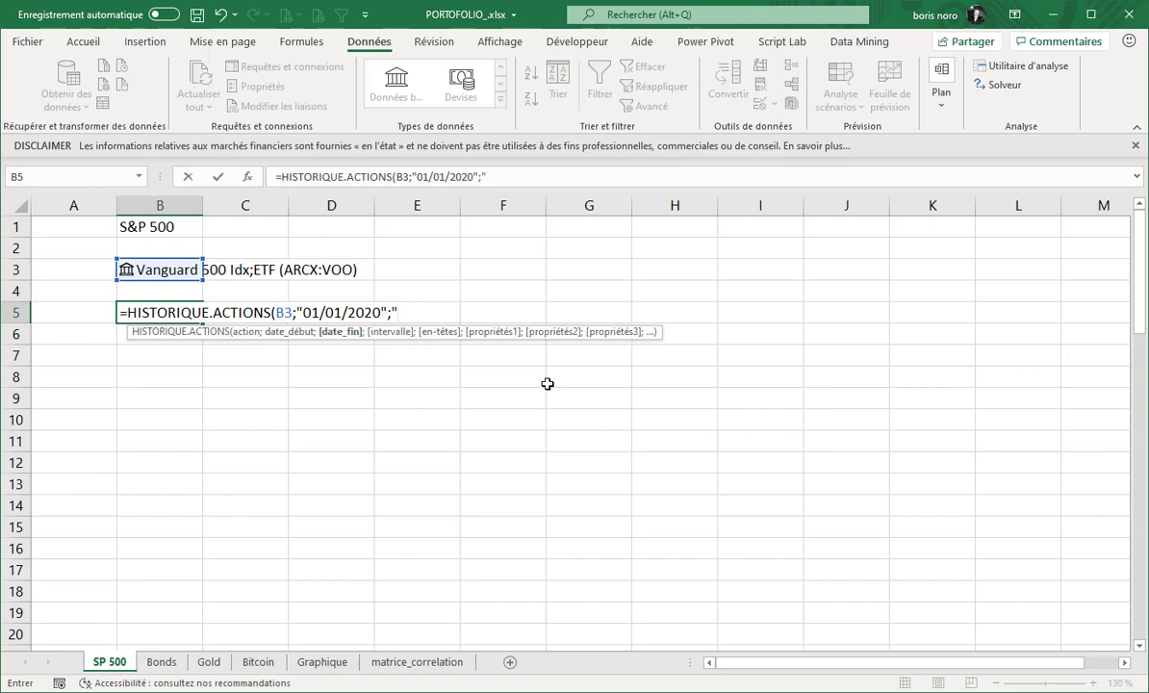
text(31/03/2021)
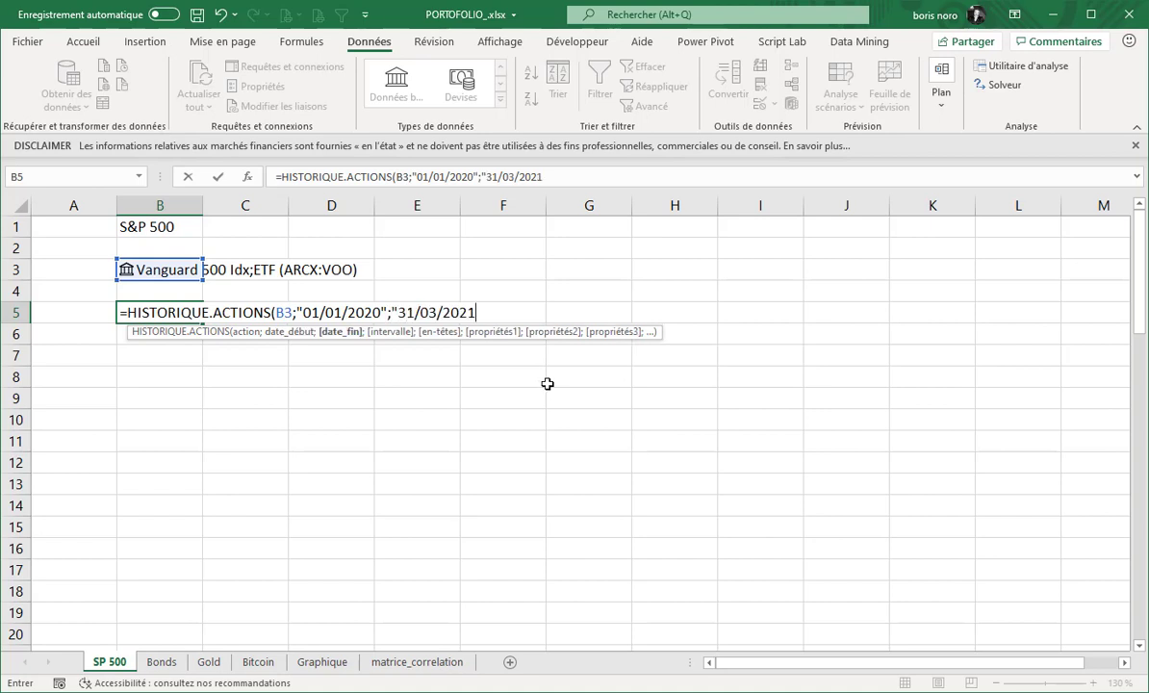
text(";)
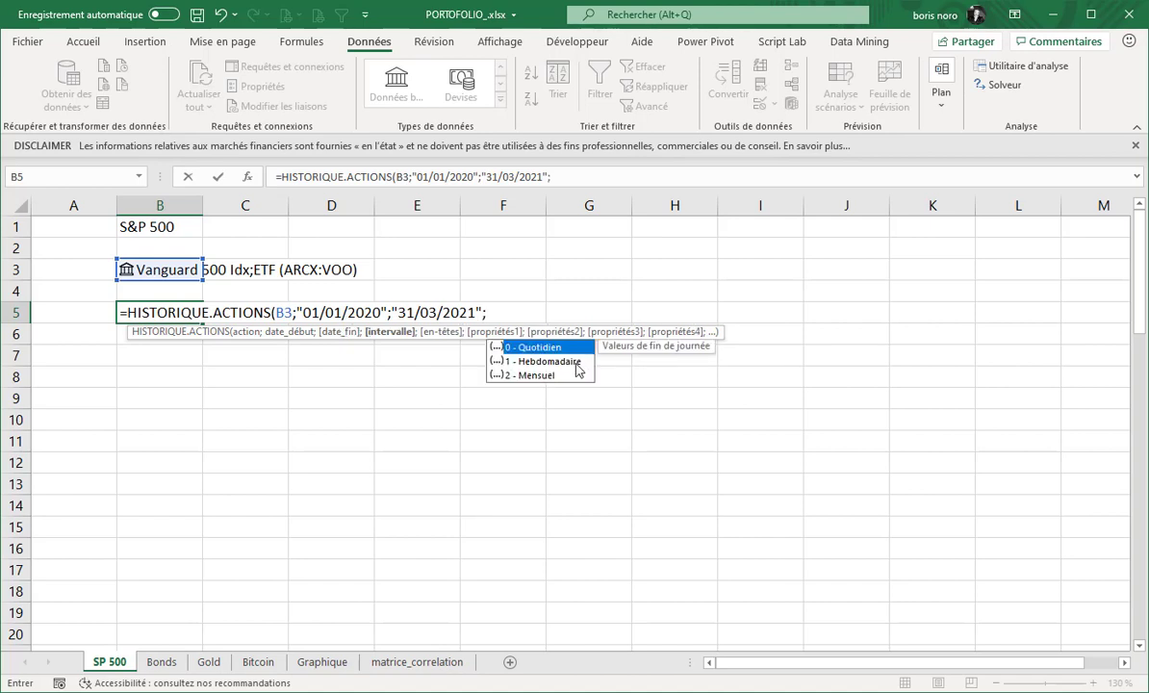
double_click(575, 364)
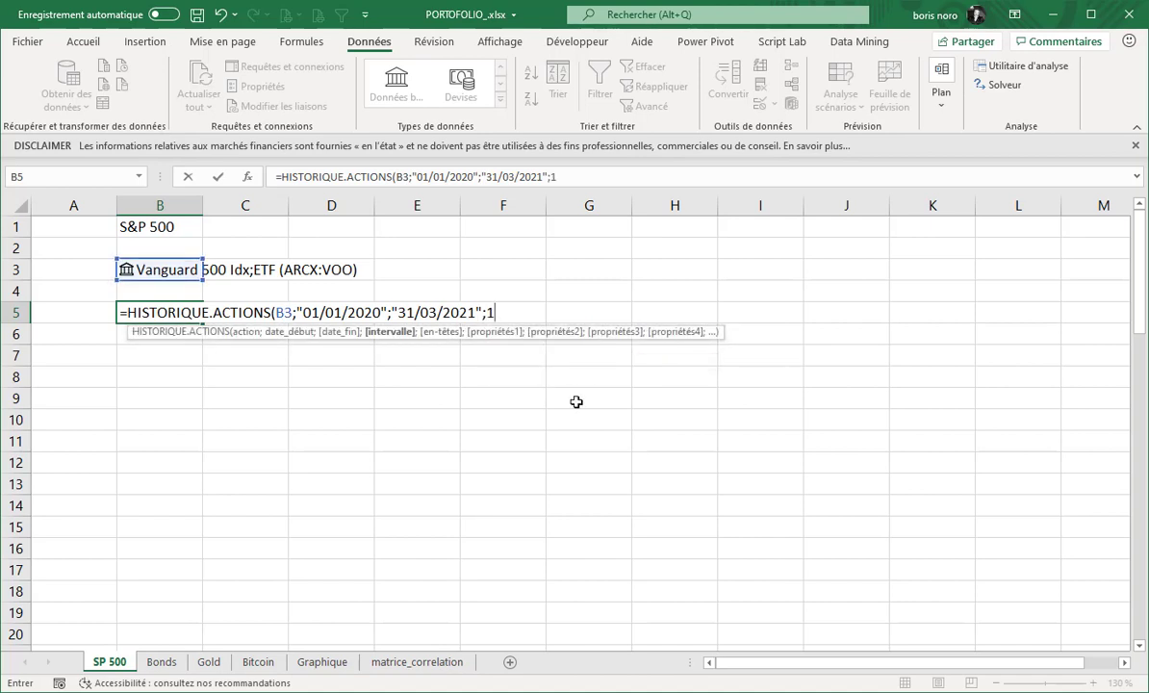
text())
key(Return)
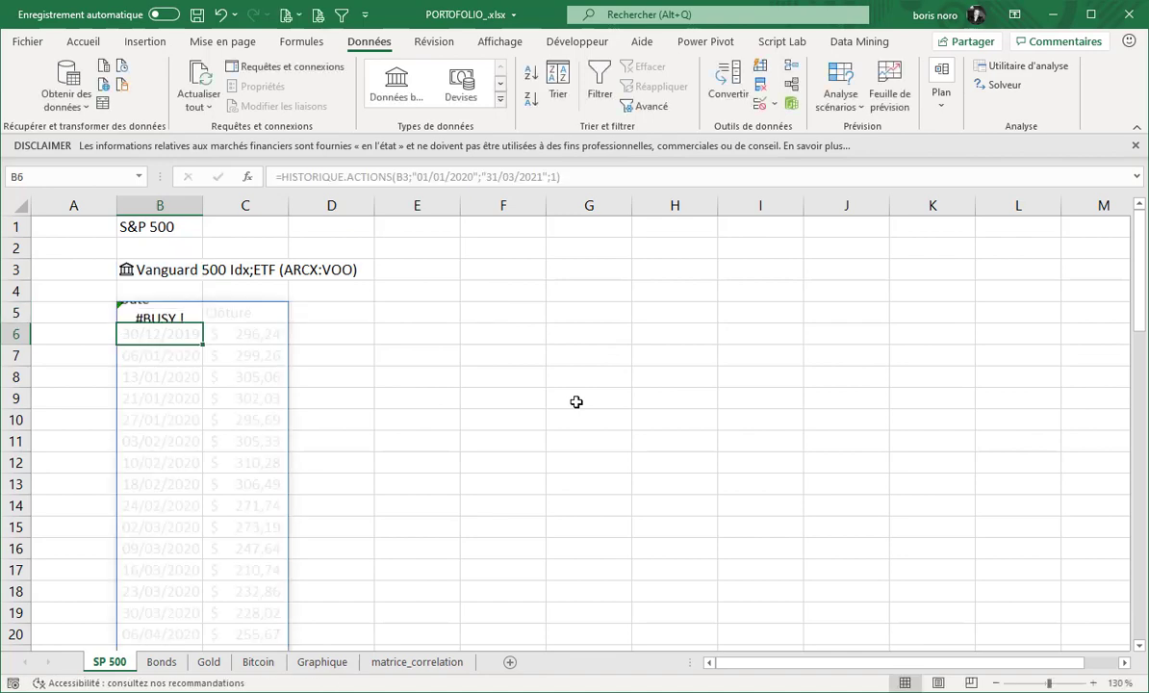
scroll(263, 334, down, 1)
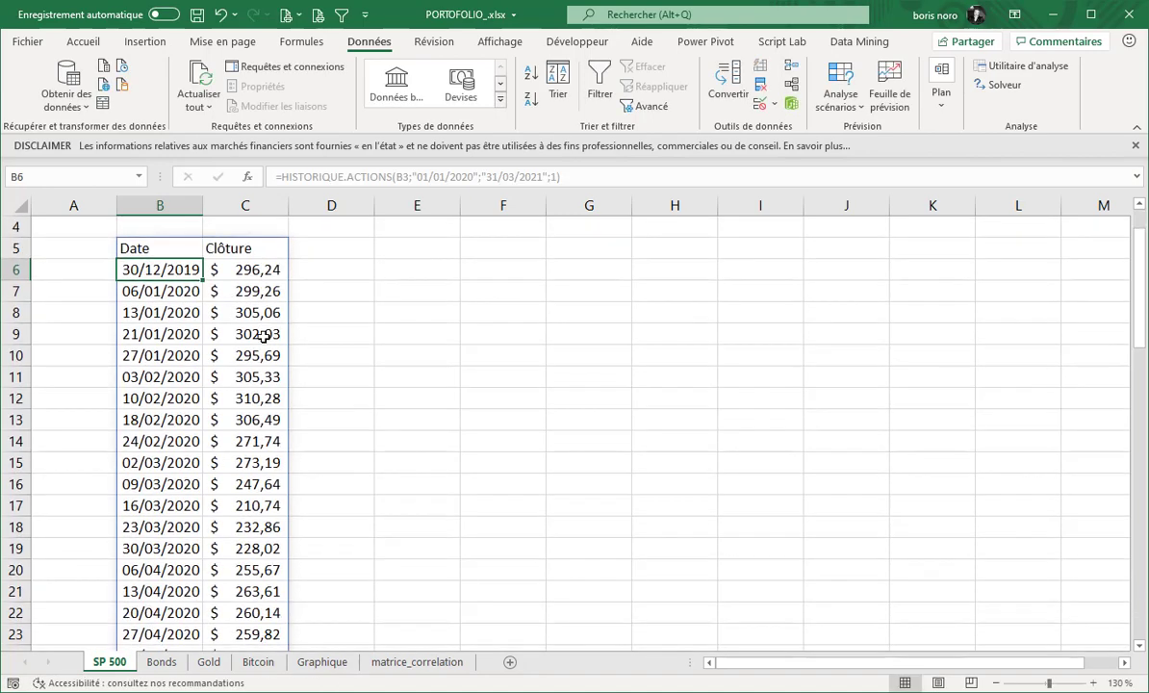
scroll(264, 334, down, 11)
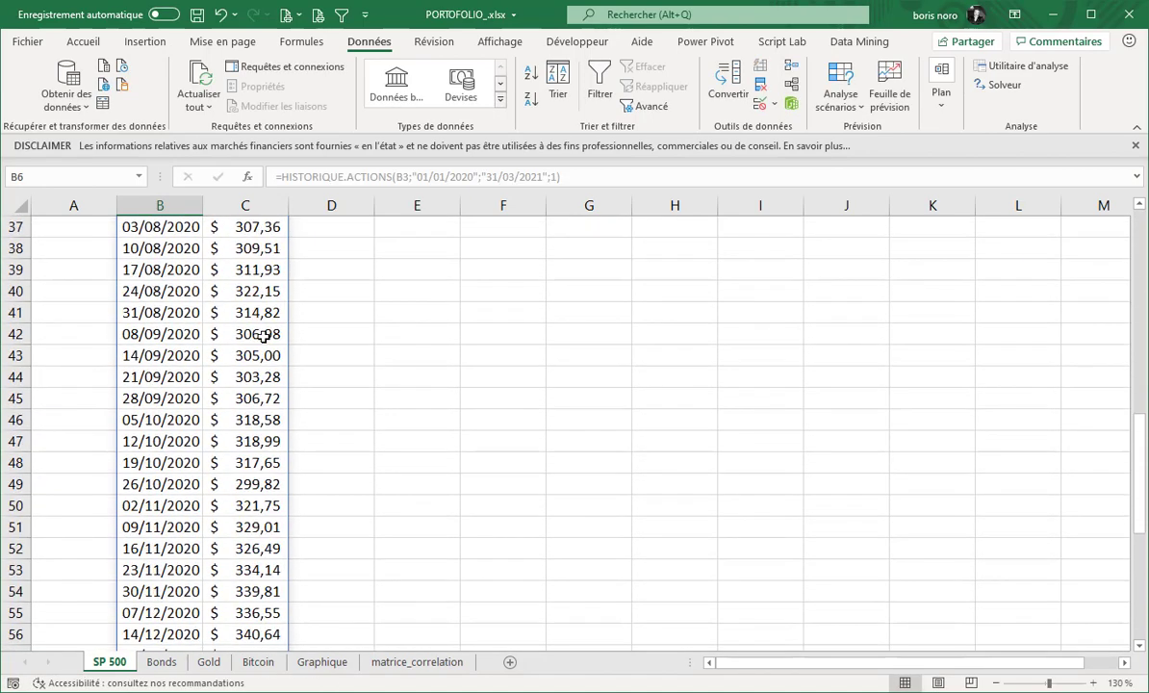
scroll(263, 333, down, 8)
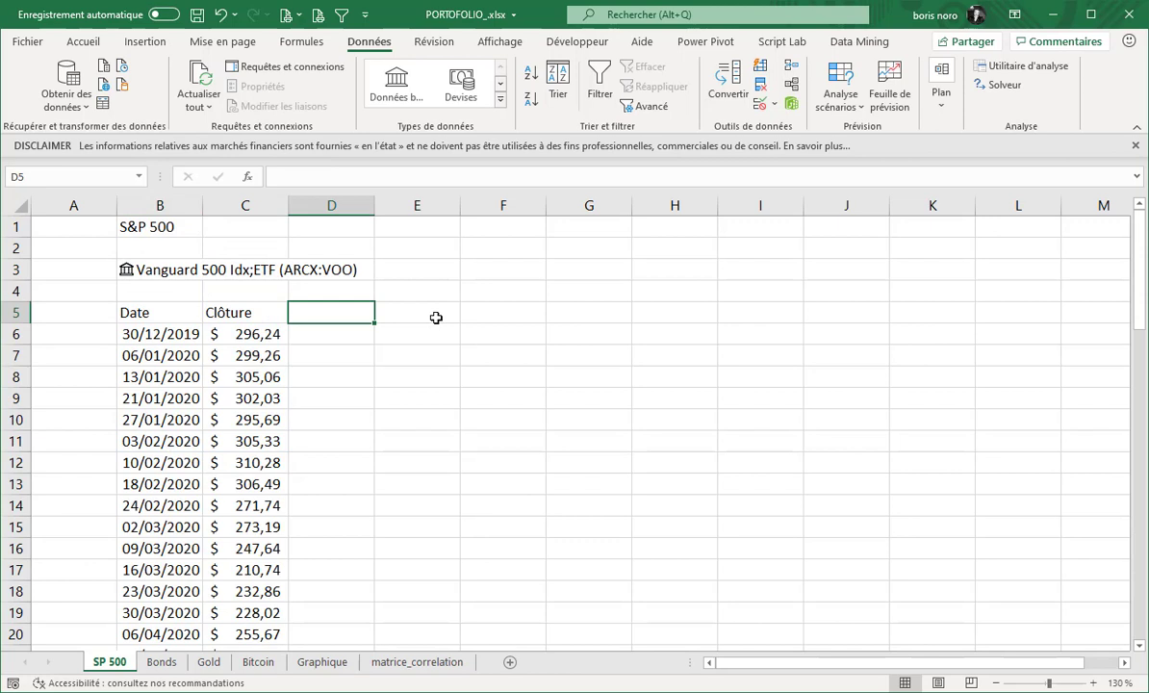
Add the header Evolution in D5 and enter a starting value of 1000 in D6.
text(Evolution)
key(Return)
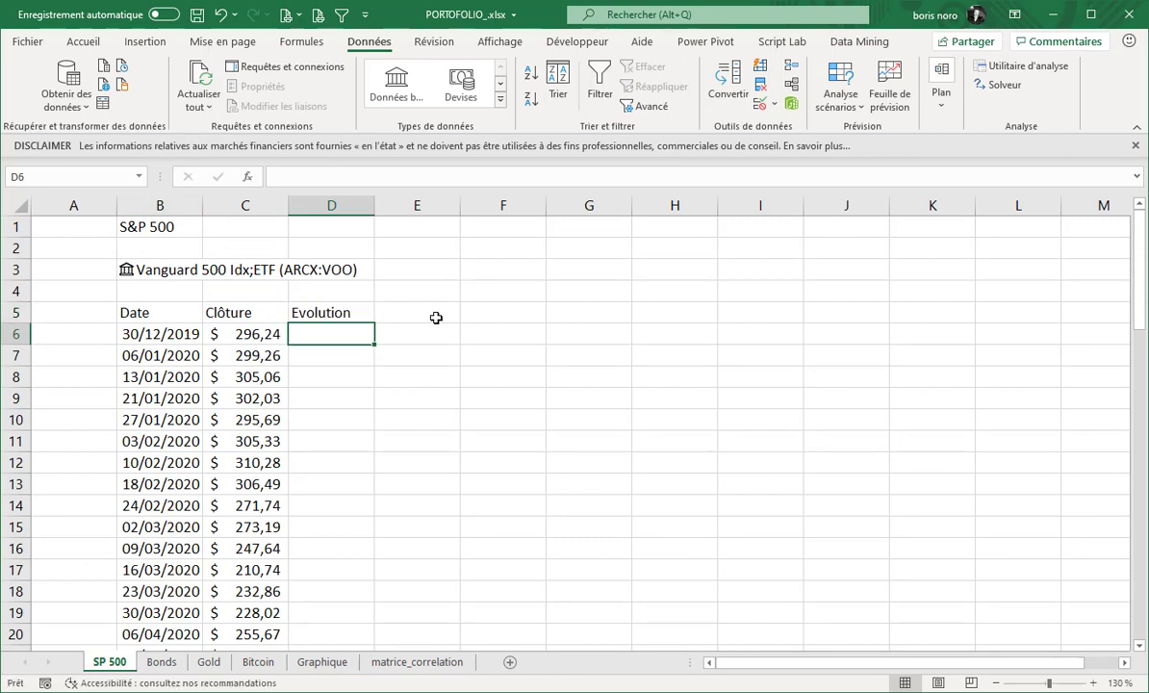
text(1000)
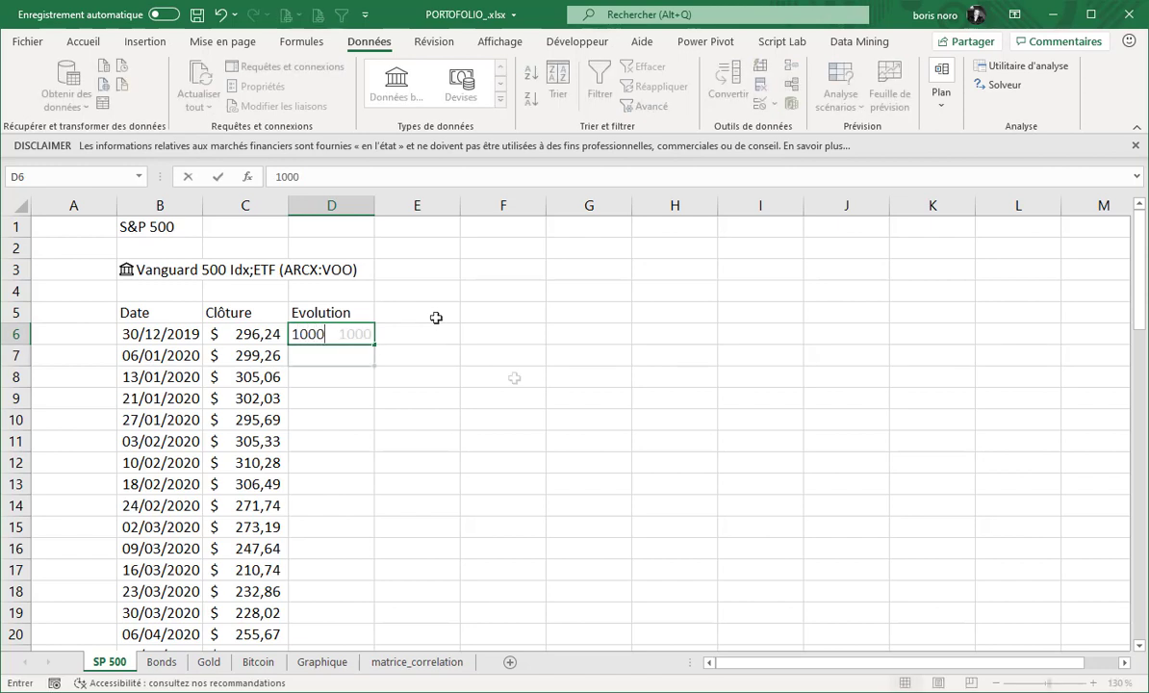
key(Return)
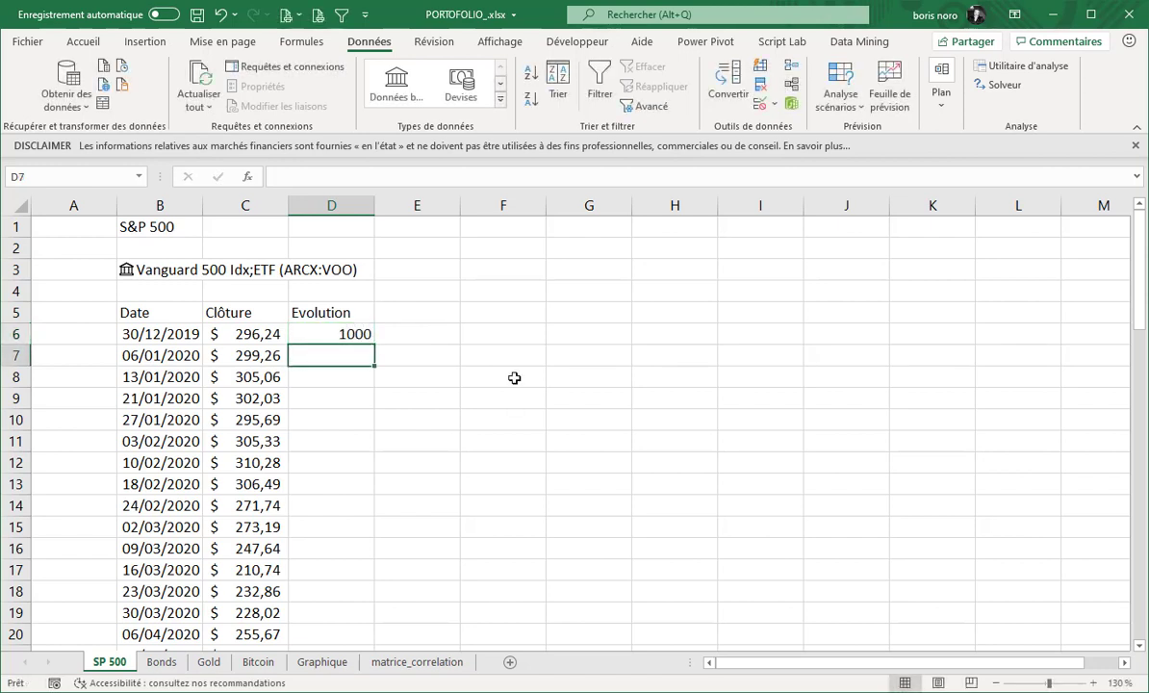
Calculate the first Evolution value in D7 with the formula =C7/C6*D6.
text(=)
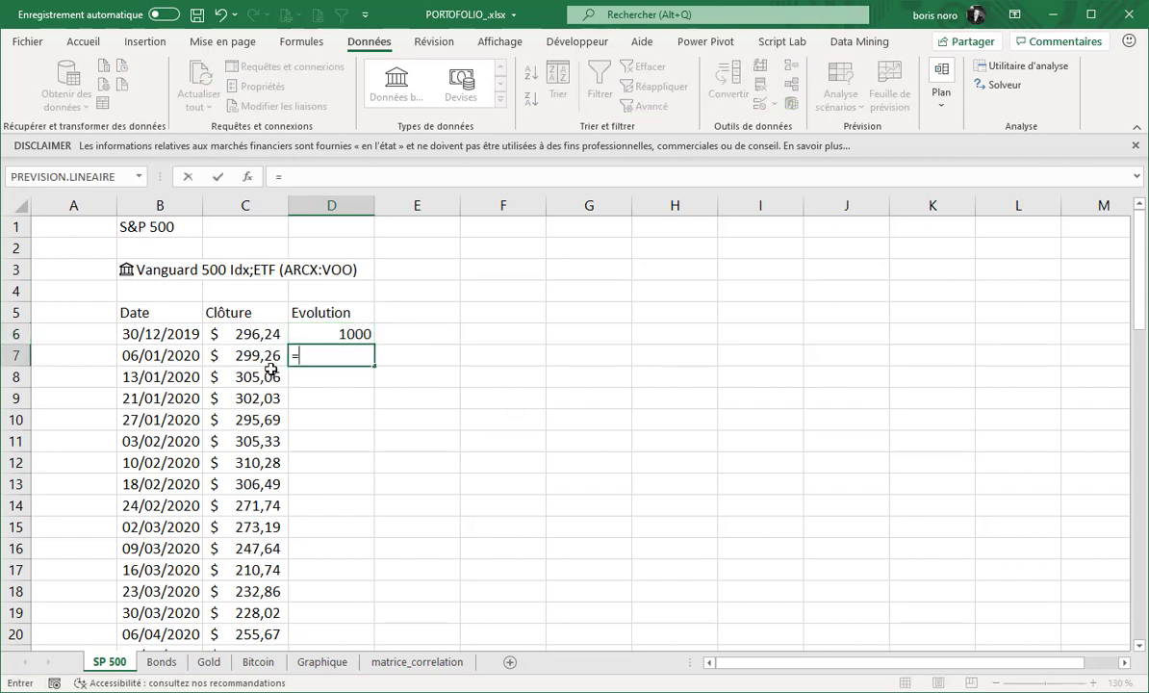
click(272, 356)
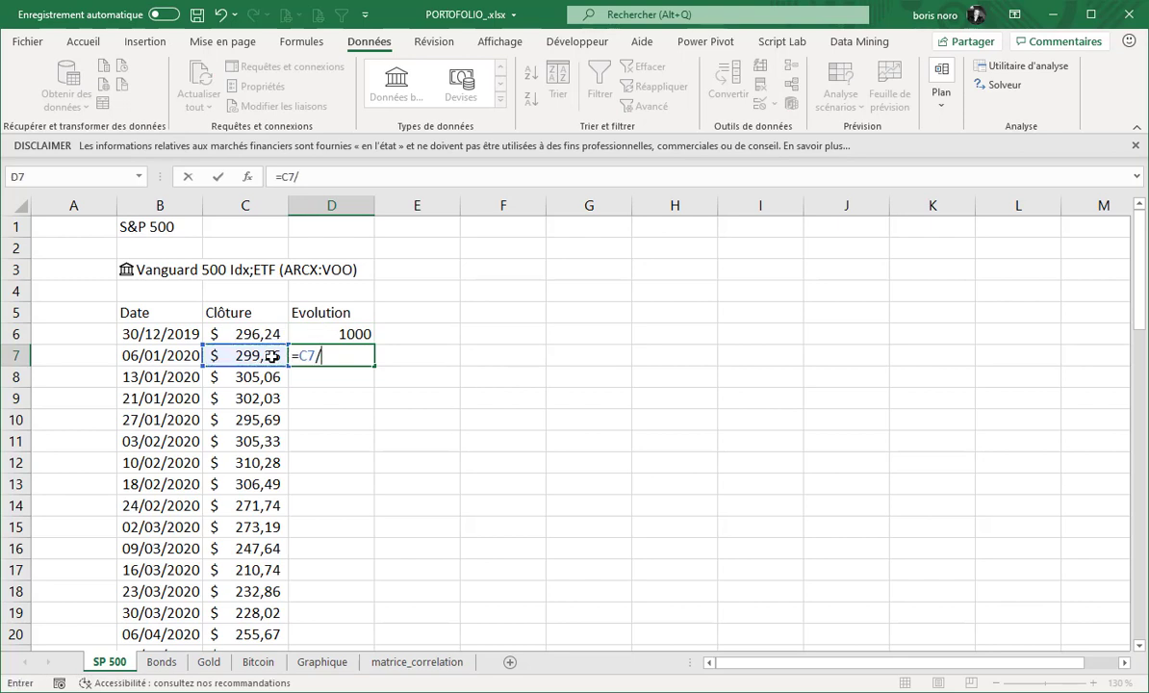
text(/)
click(267, 334)
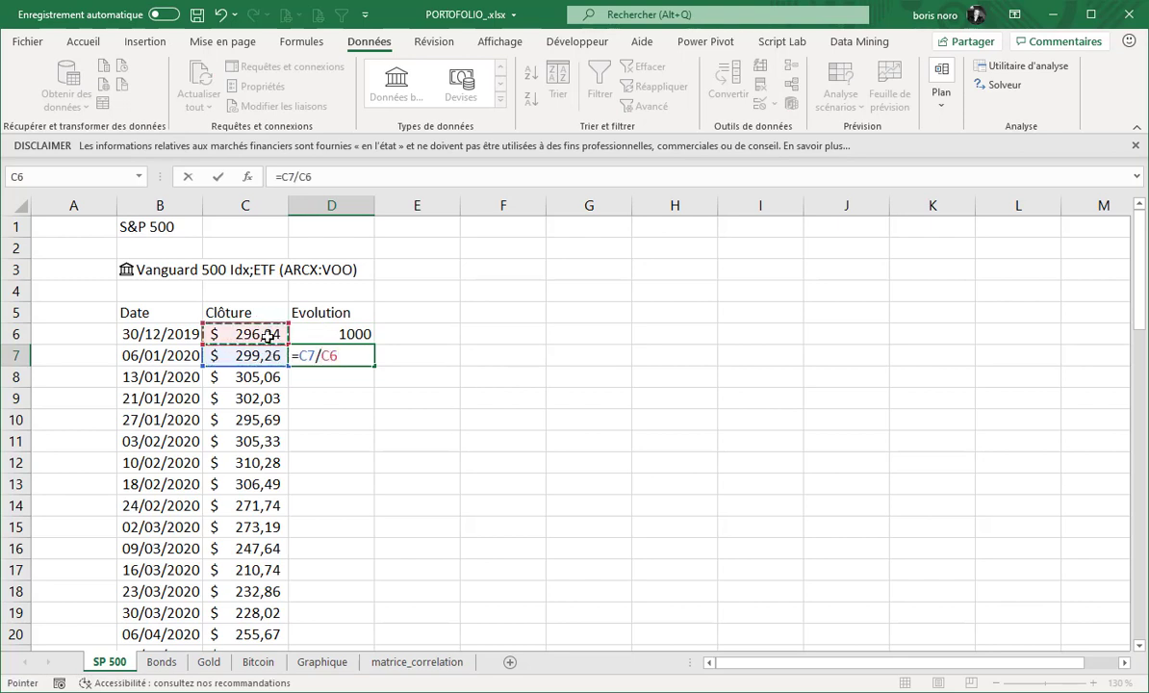
text(*)
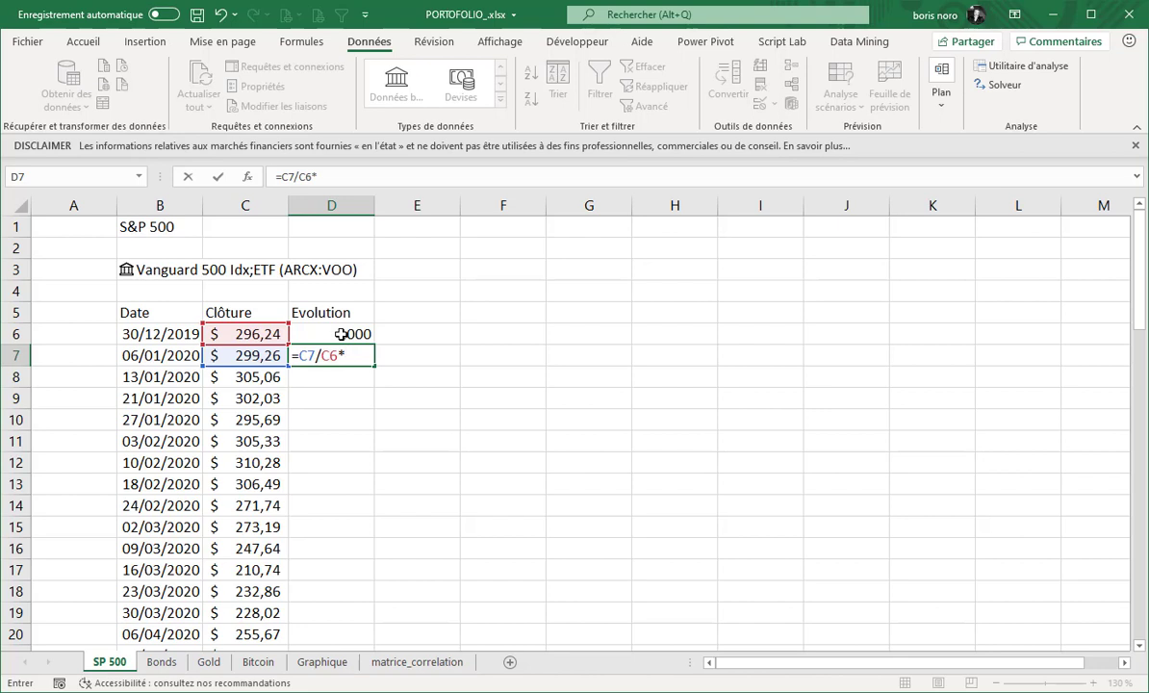
click(341, 333)
key(Return)
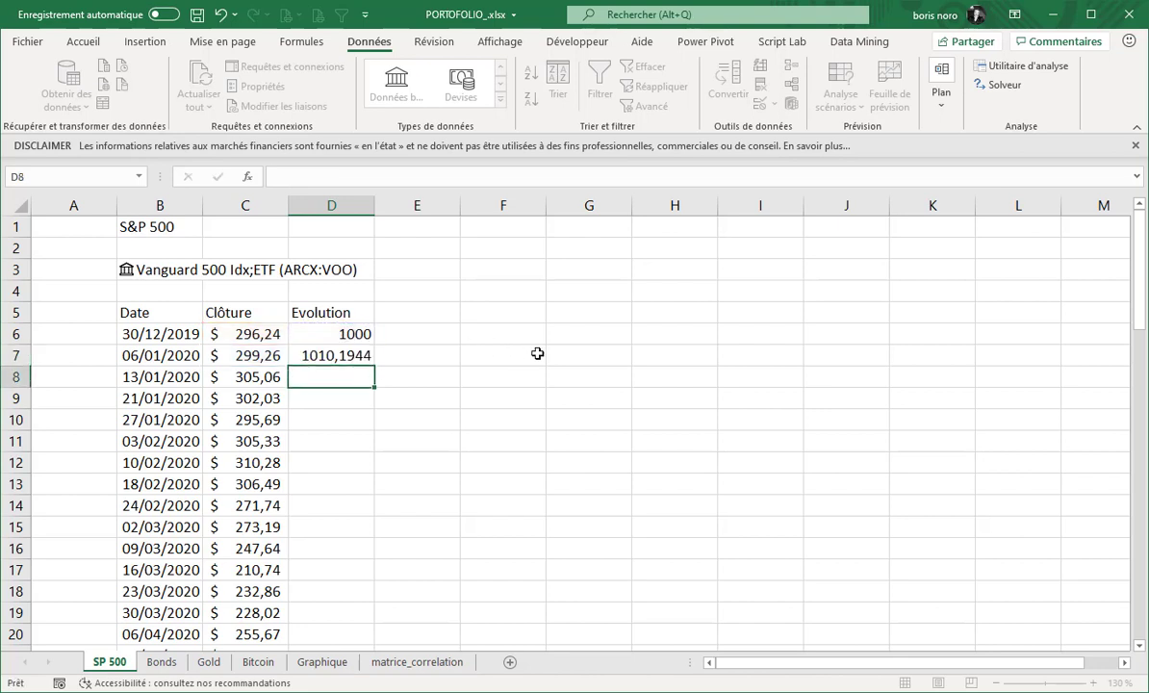
Format D7 as a number with two decimals and fill its formula down to D71.
click(371, 359)
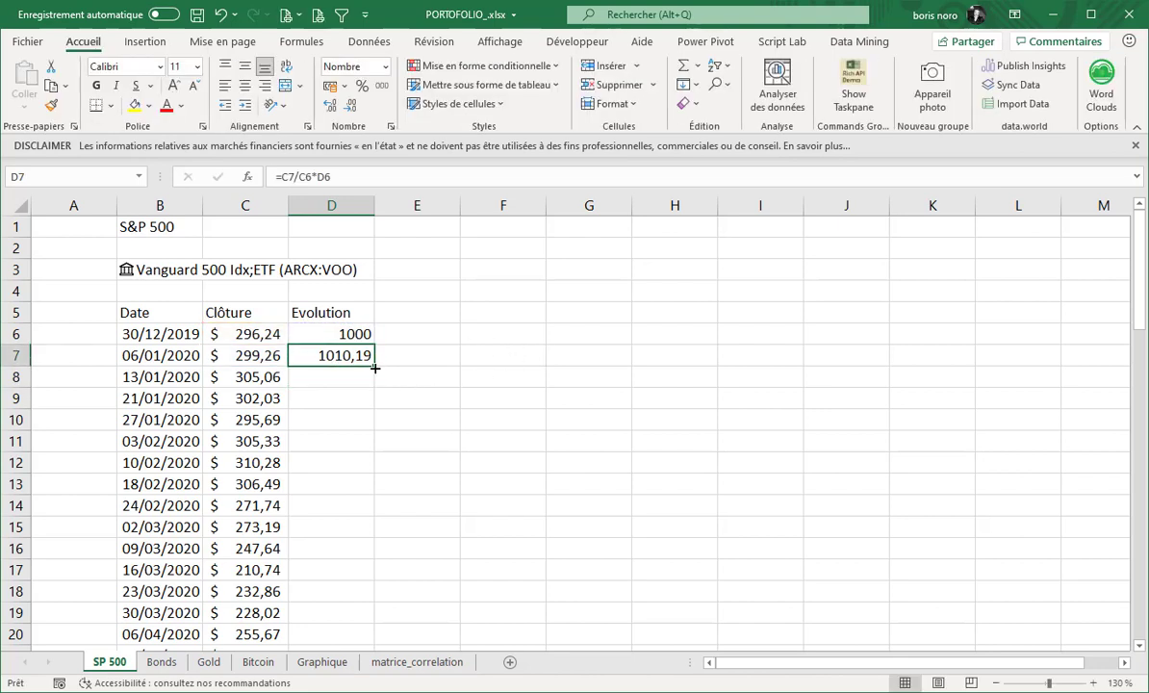
double_click(374, 367)
scroll(490, 439, down, 19)
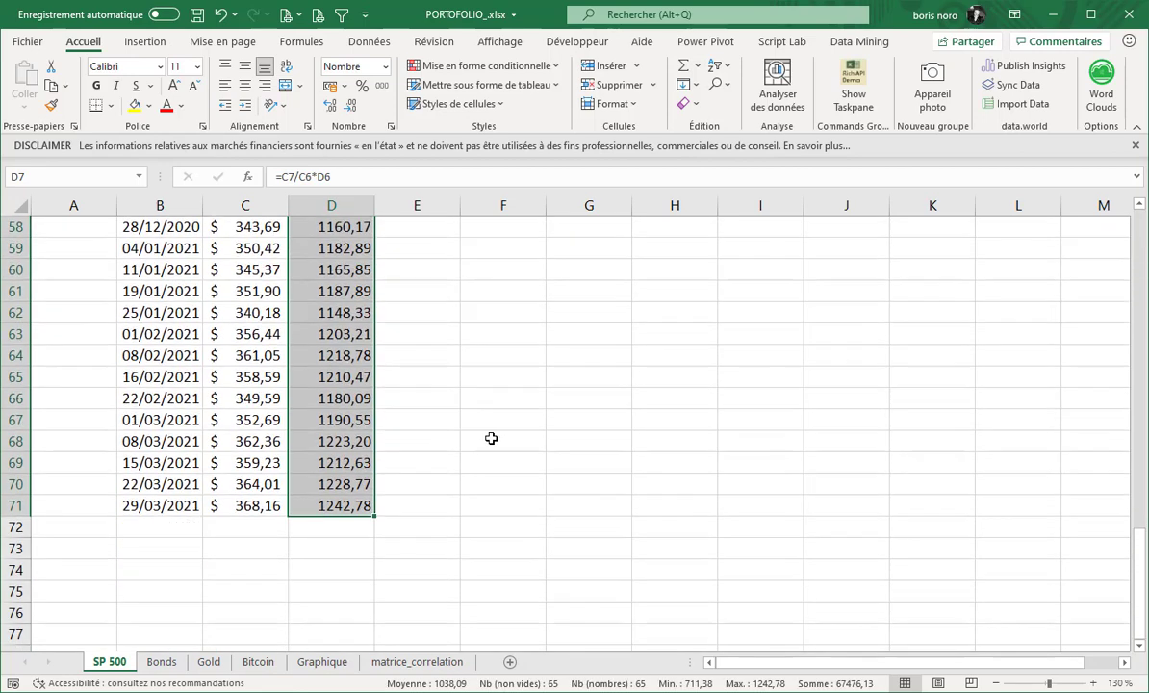
Examine the last Evolution value and the first and last dates of the SP 500 price history.
click(340, 527)
click(317, 505)
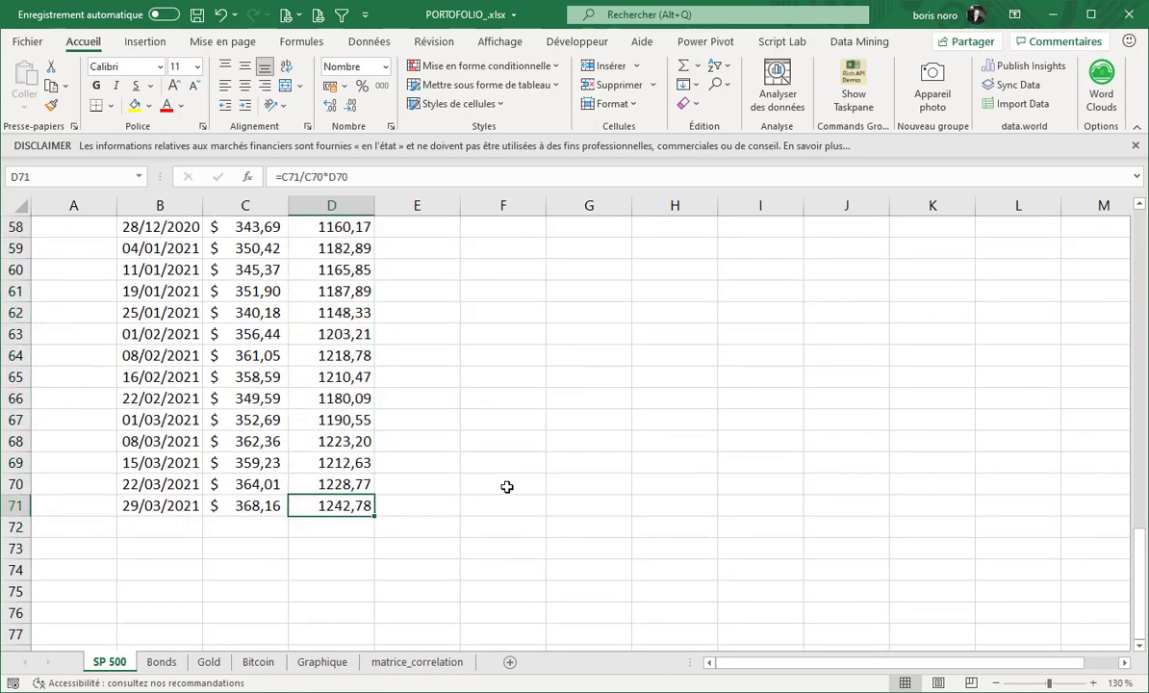
click(160, 507)
scroll(144, 438, up, 5)
scroll(144, 437, up, 14)
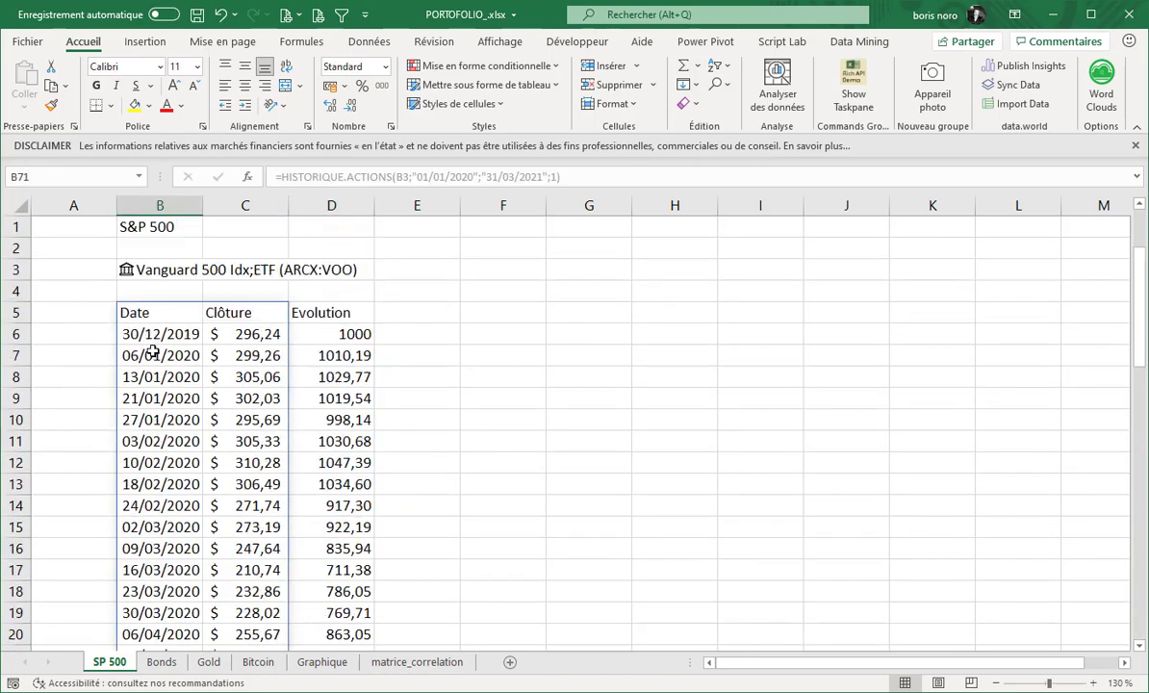
click(155, 315)
scroll(453, 519, down, 6)
scroll(455, 522, down, 19)
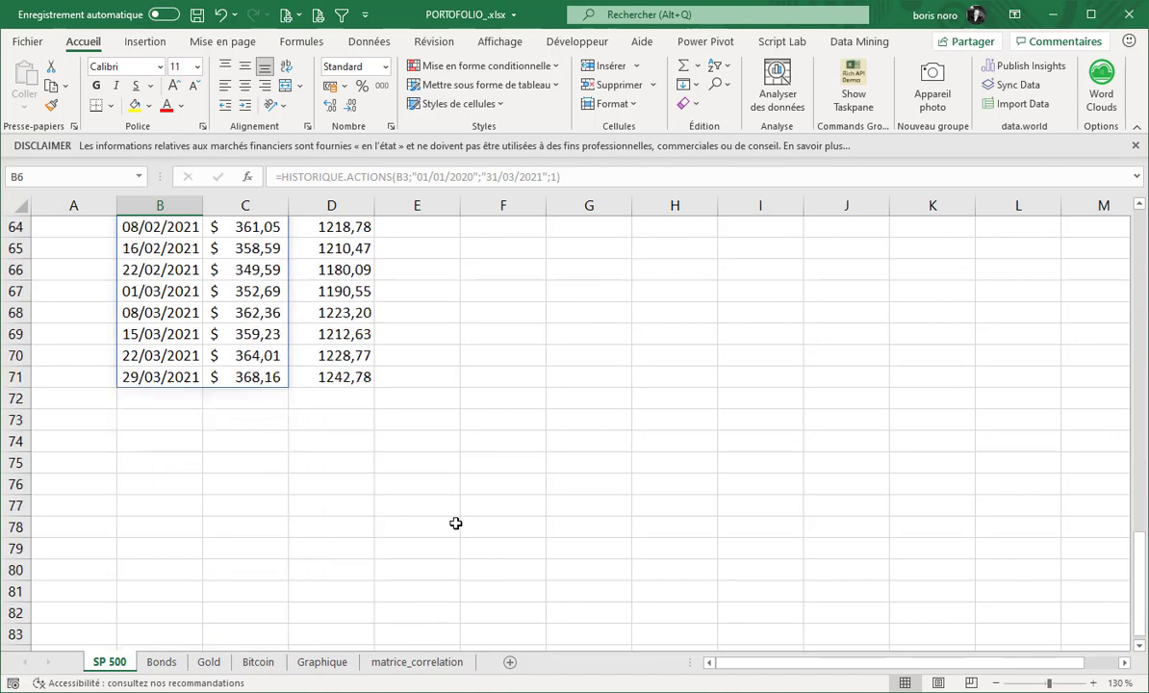
scroll(455, 522, up, 5)
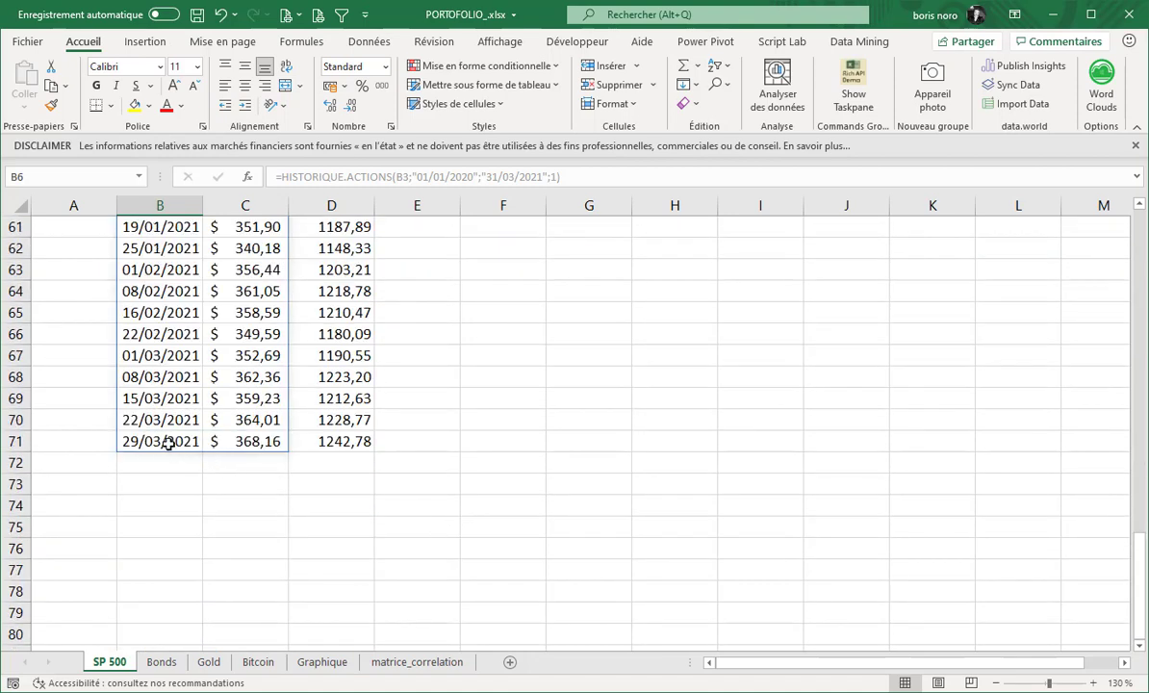
click(498, 443)
scroll(500, 446, up, 20)
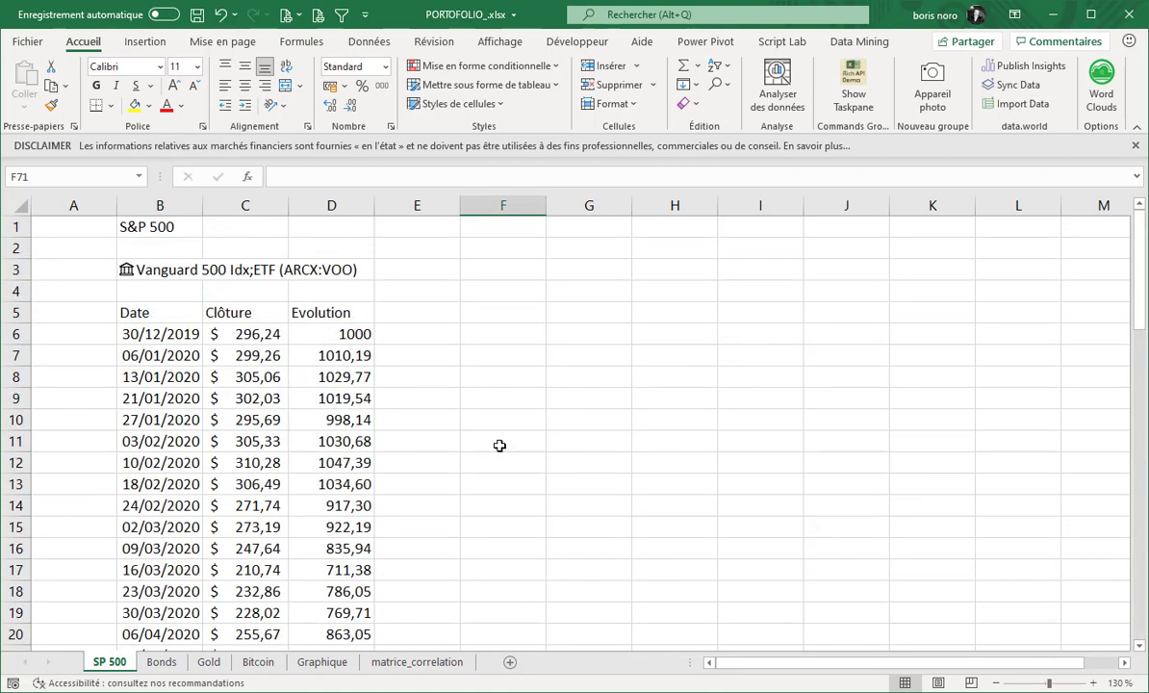
On the Bonds sheet, check the price history formula in B5 and enter the ticker BND in B3.
click(162, 662)
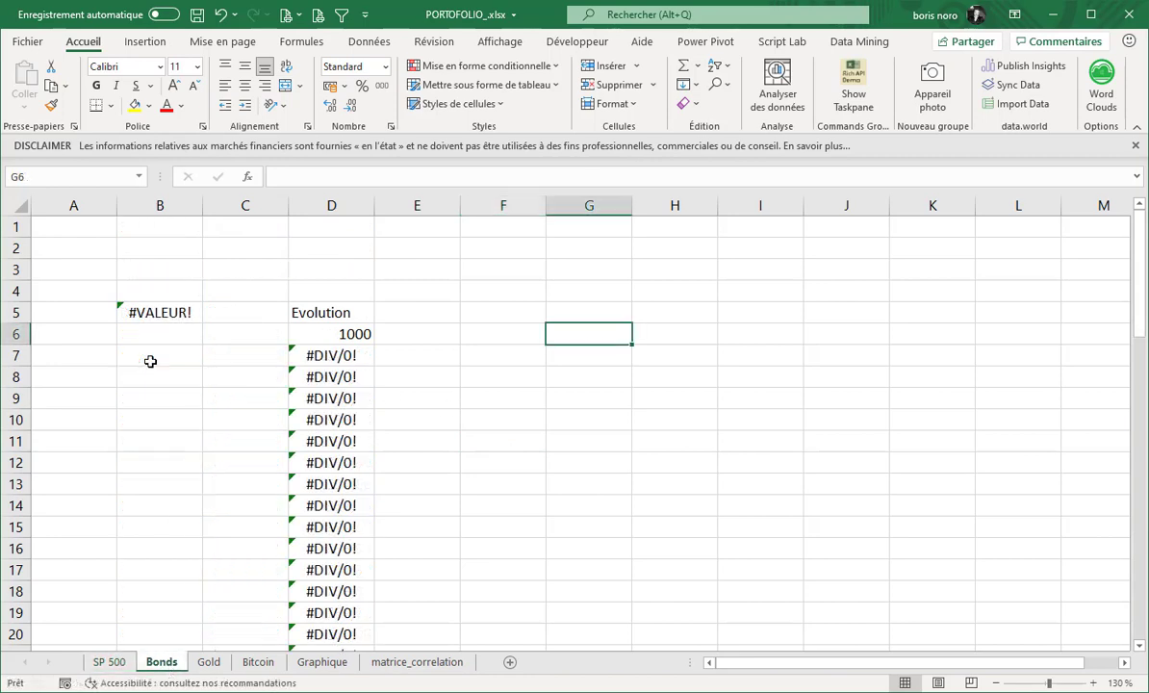
click(160, 312)
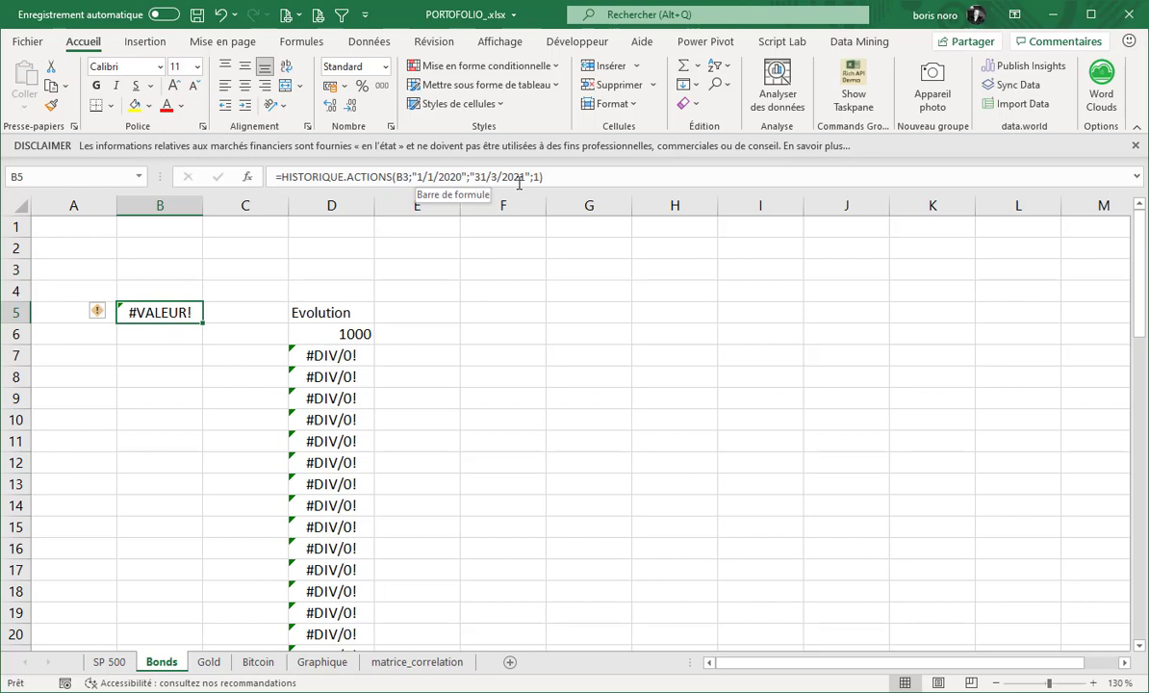
click(157, 270)
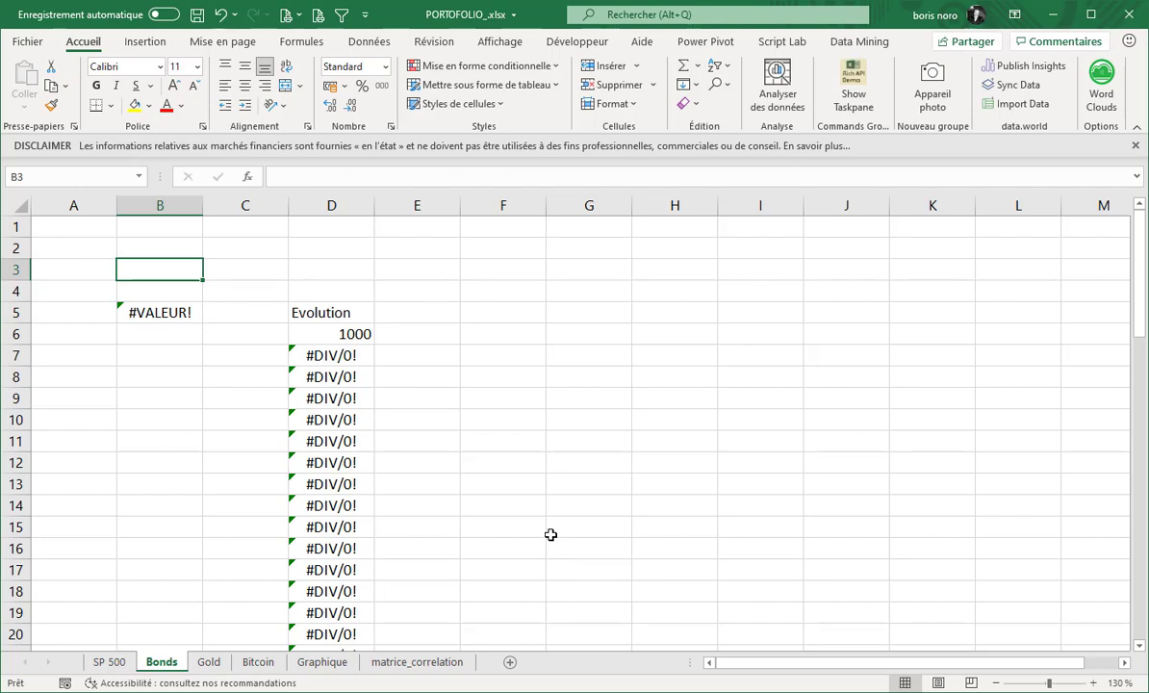
text(BN)
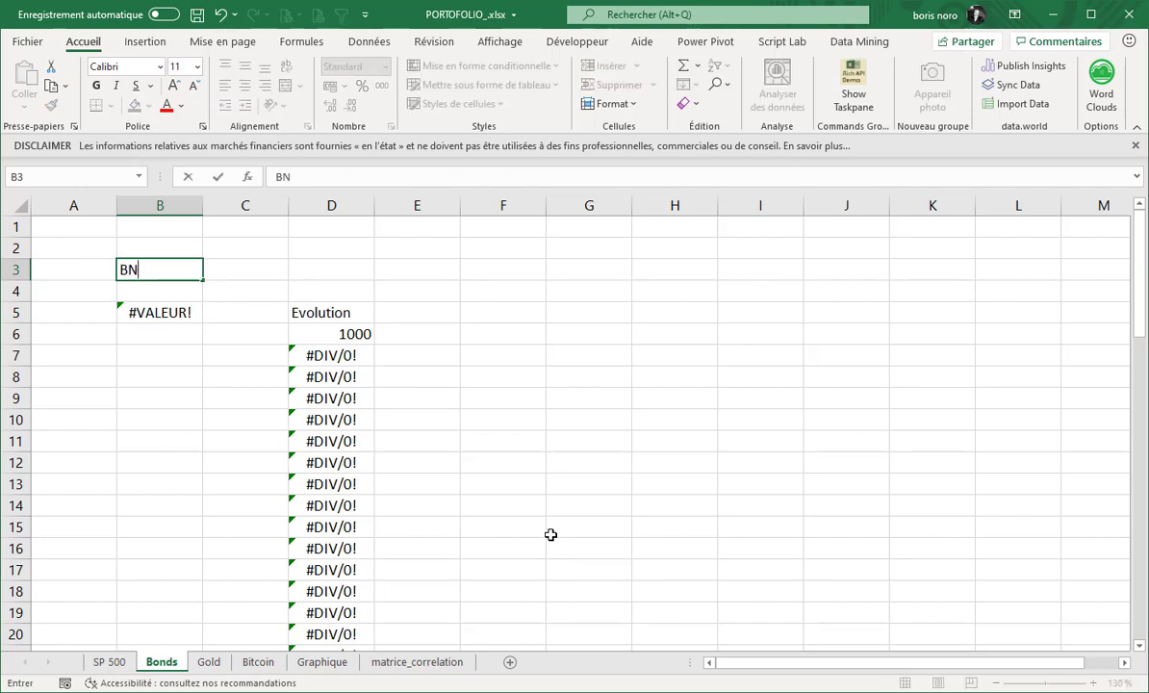
text(D)
click(161, 441)
click(160, 275)
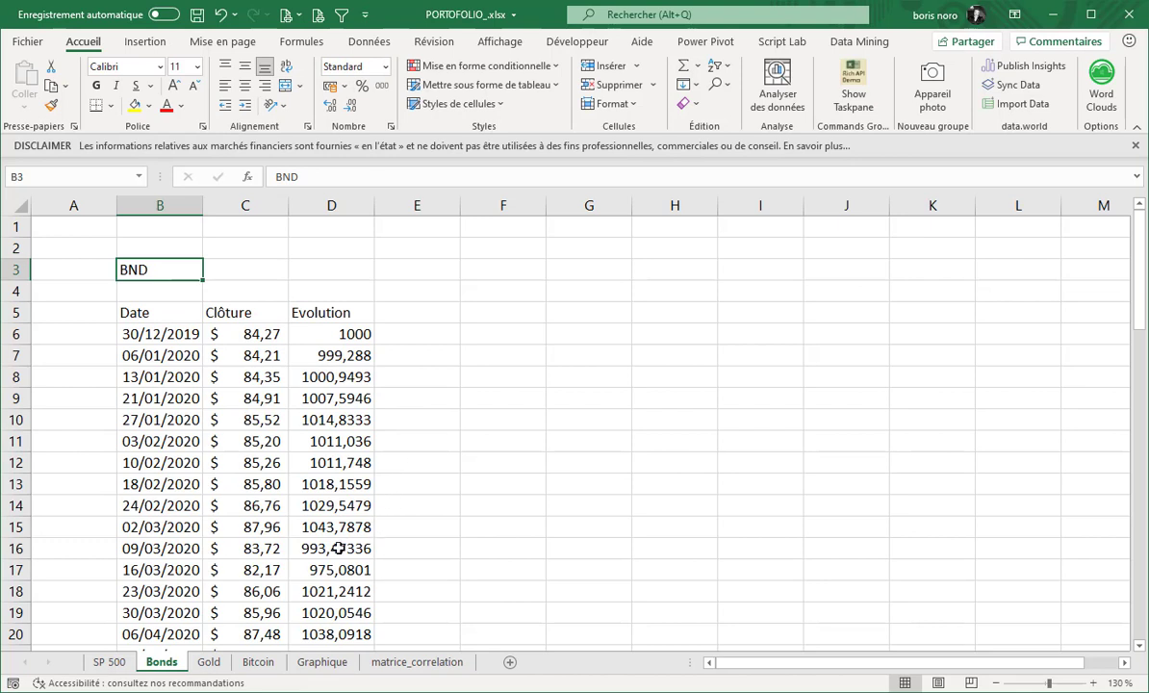
Examine the Bonds price history formula, the Evolution starting value in D6 and the formula in D7.
click(252, 315)
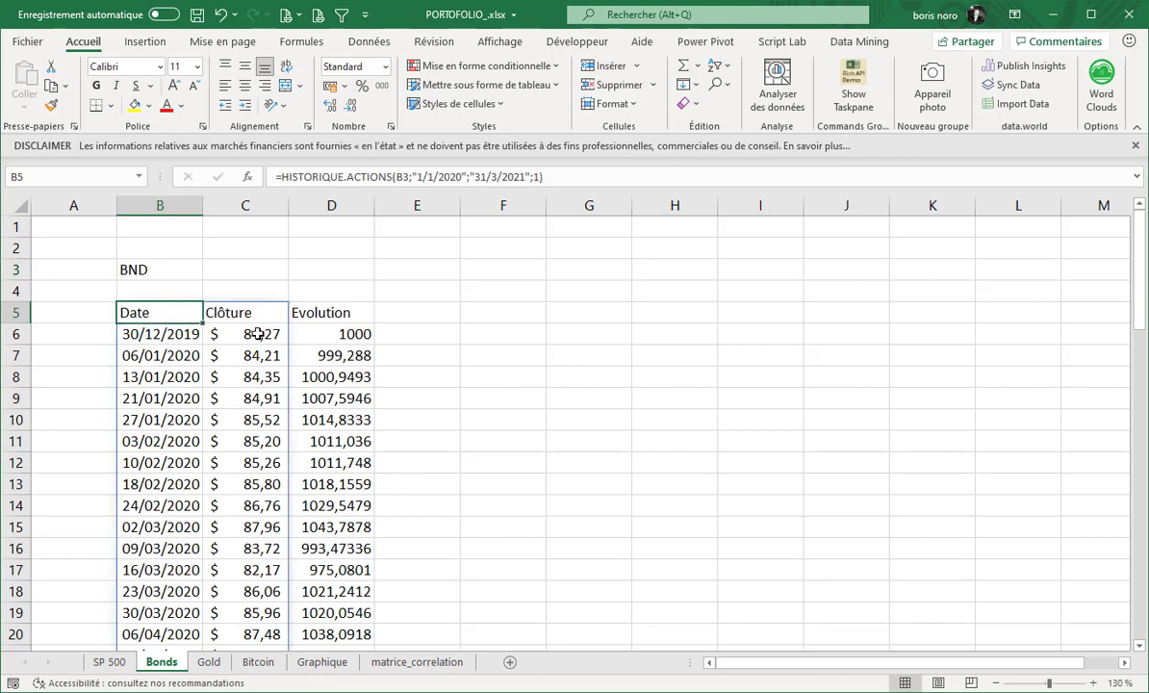
click(346, 316)
click(333, 336)
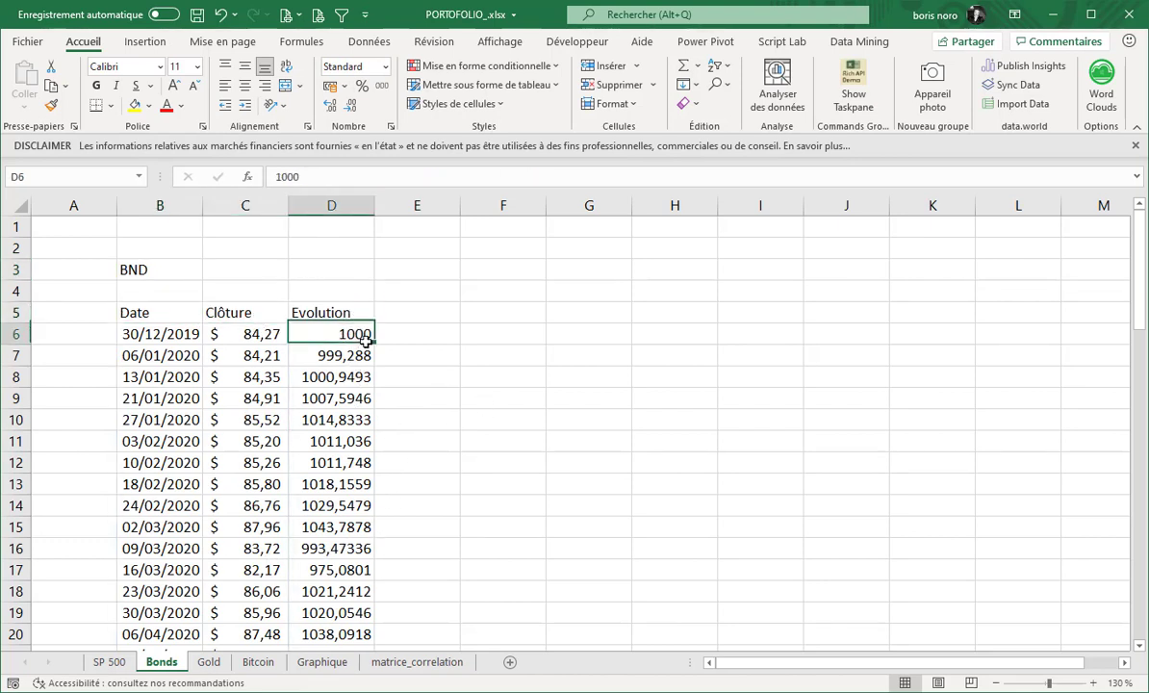
click(330, 357)
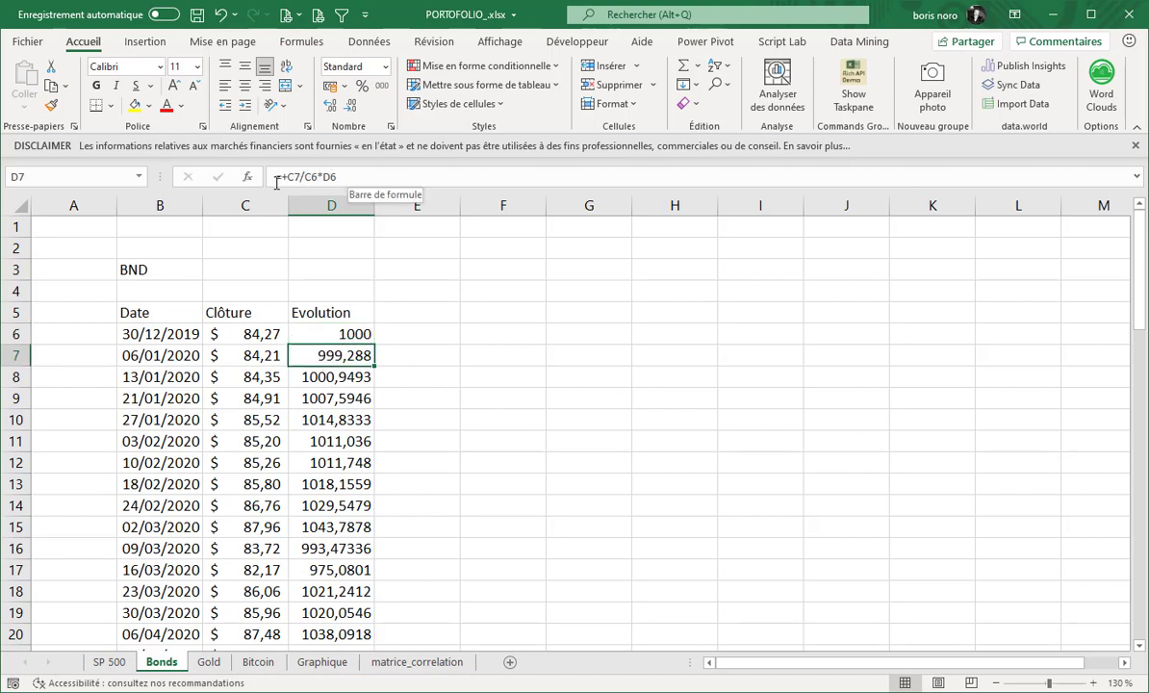
Convert the BND ticker in B3 to the stock data type, matching it to Vanguard Tot Bd;ETF on the Nasdaq Stock Market.
click(591, 437)
click(159, 272)
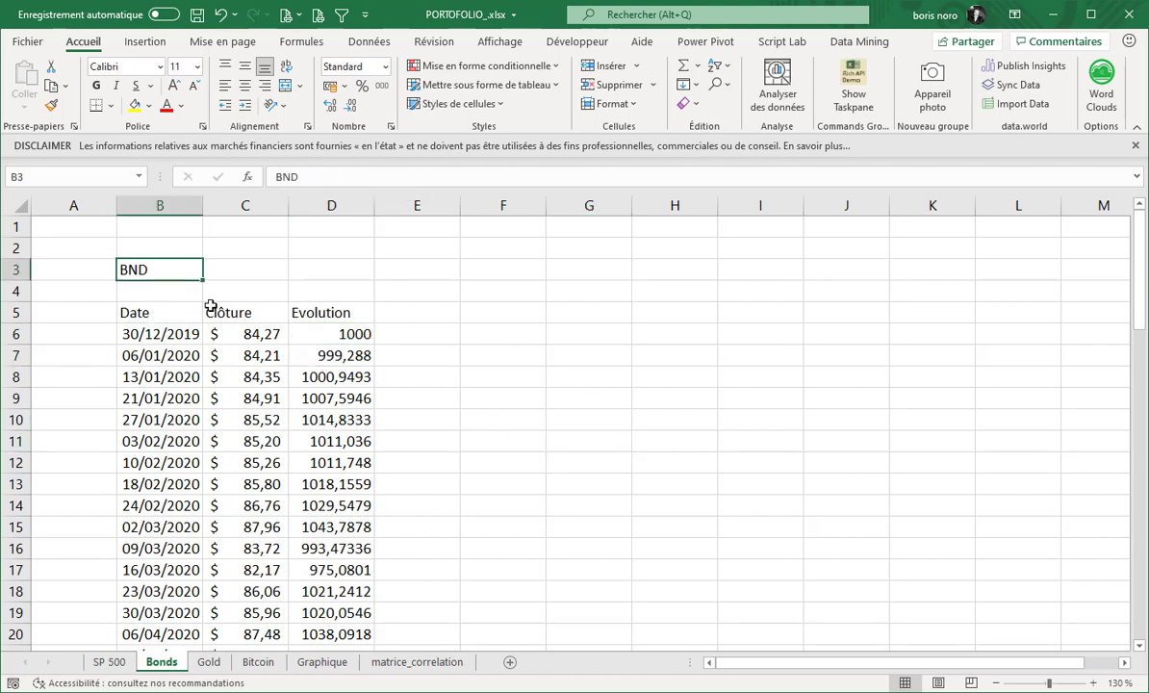
click(368, 42)
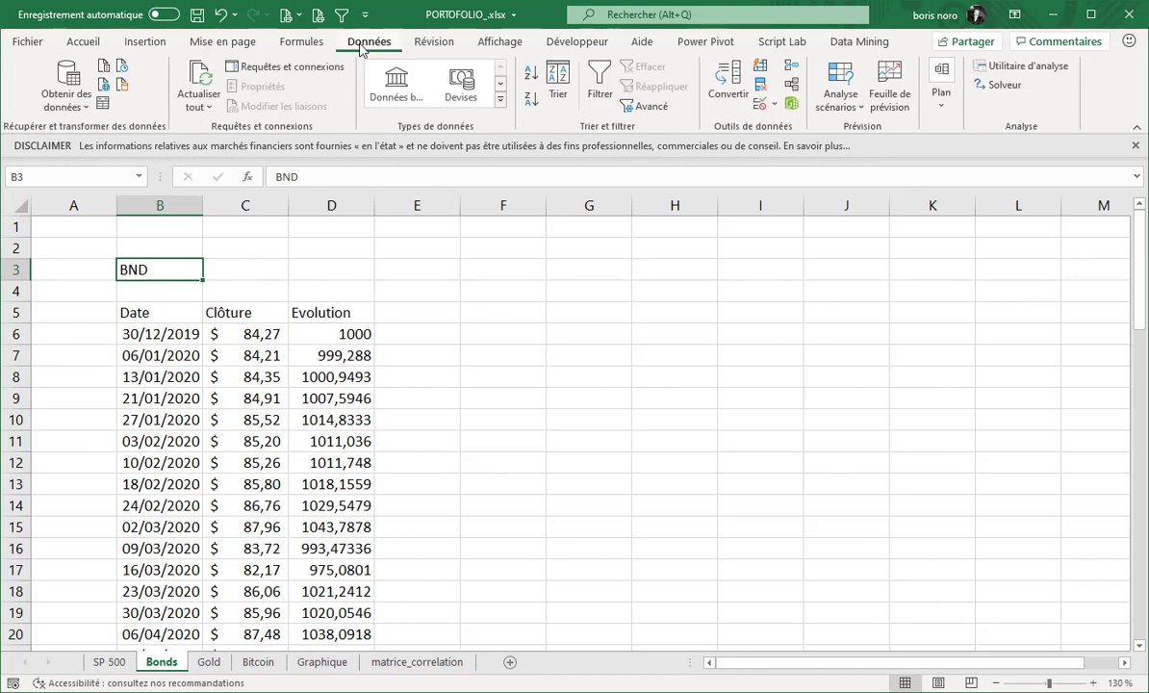
click(395, 94)
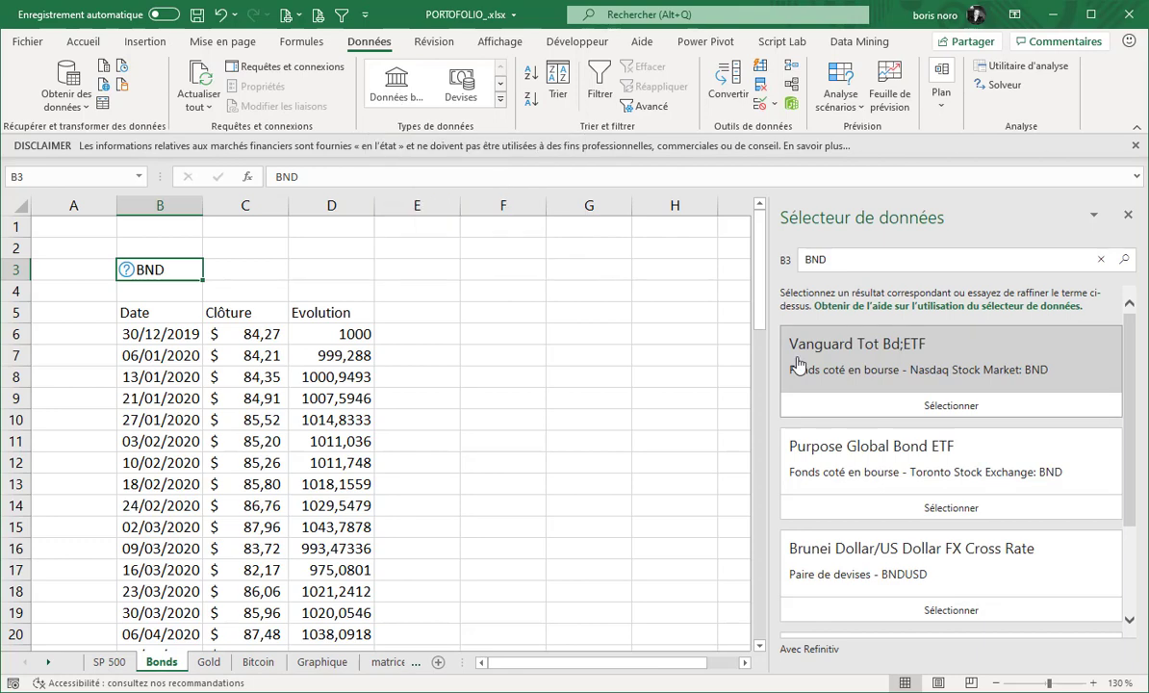
click(892, 357)
Examine the Bonds Evolution values down to the last row and the formula in D71.
scroll(444, 464, down, 5)
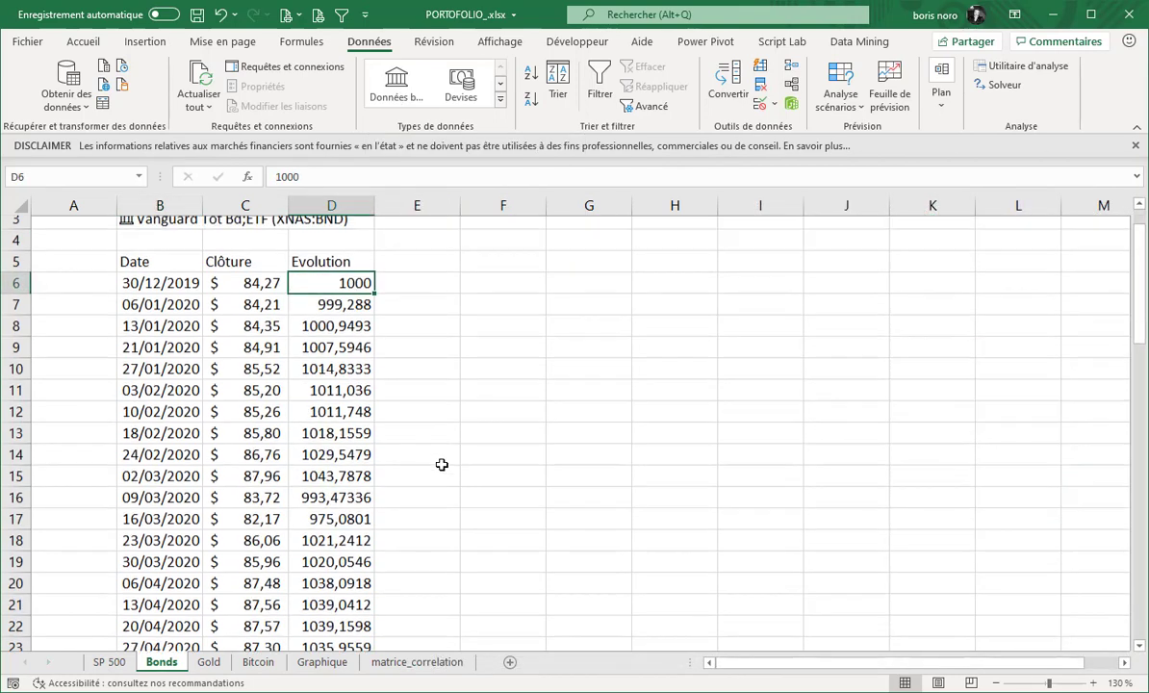
scroll(493, 394, down, 11)
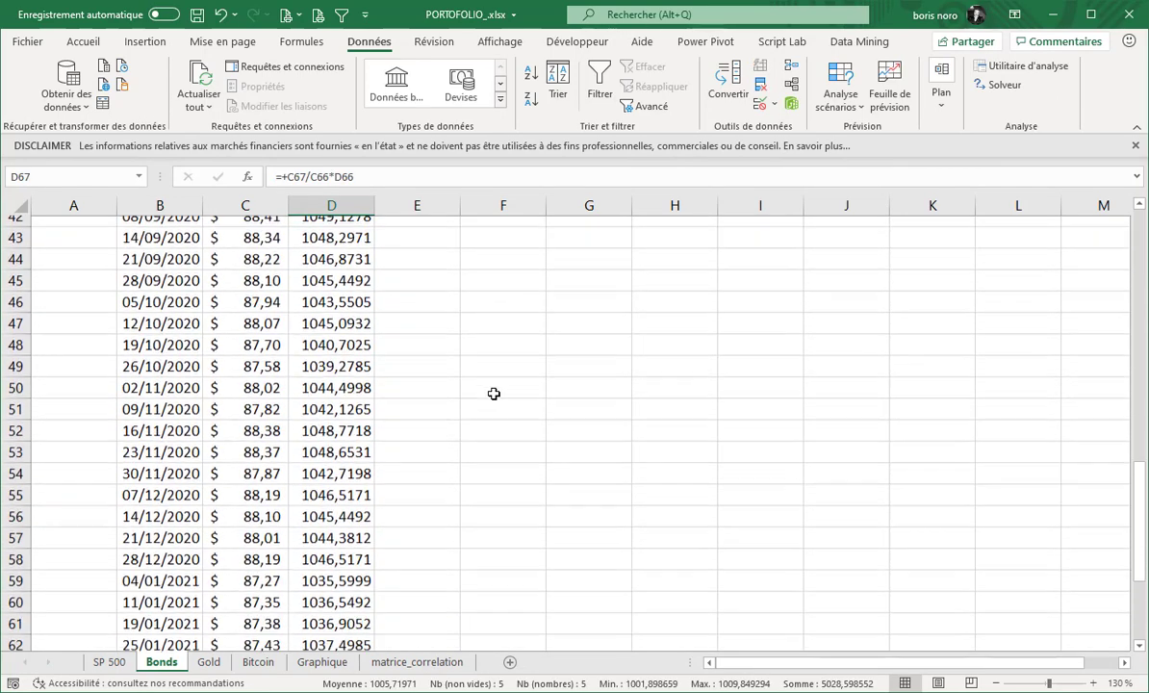
scroll(493, 393, down, 5)
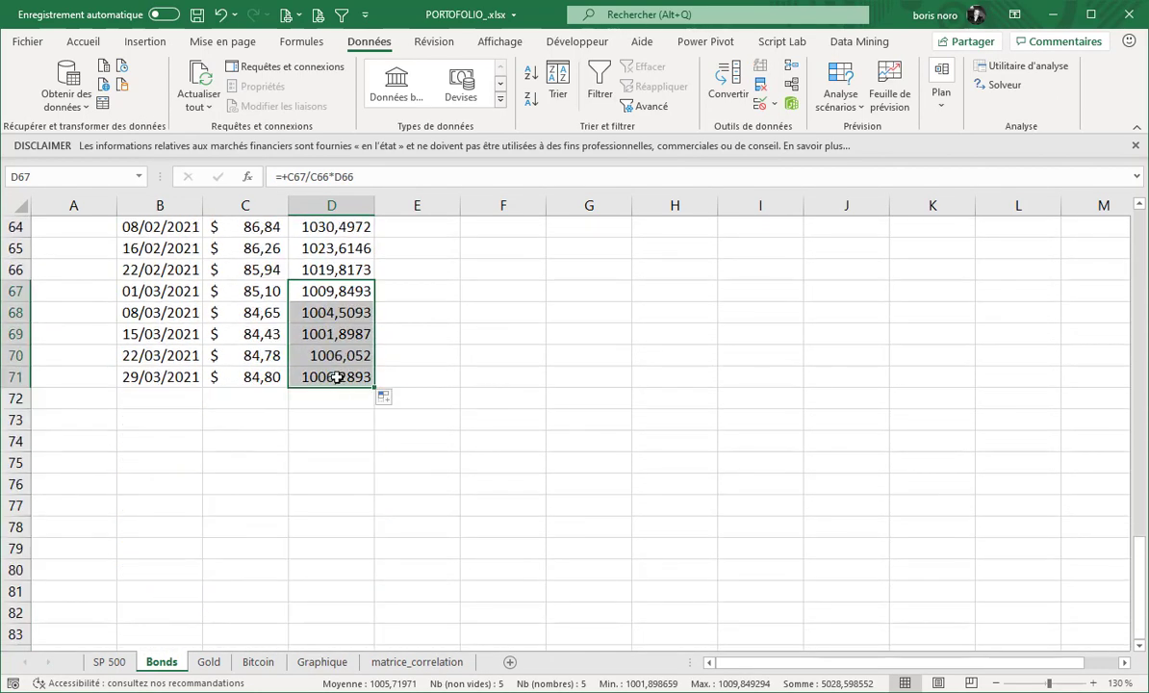
click(333, 377)
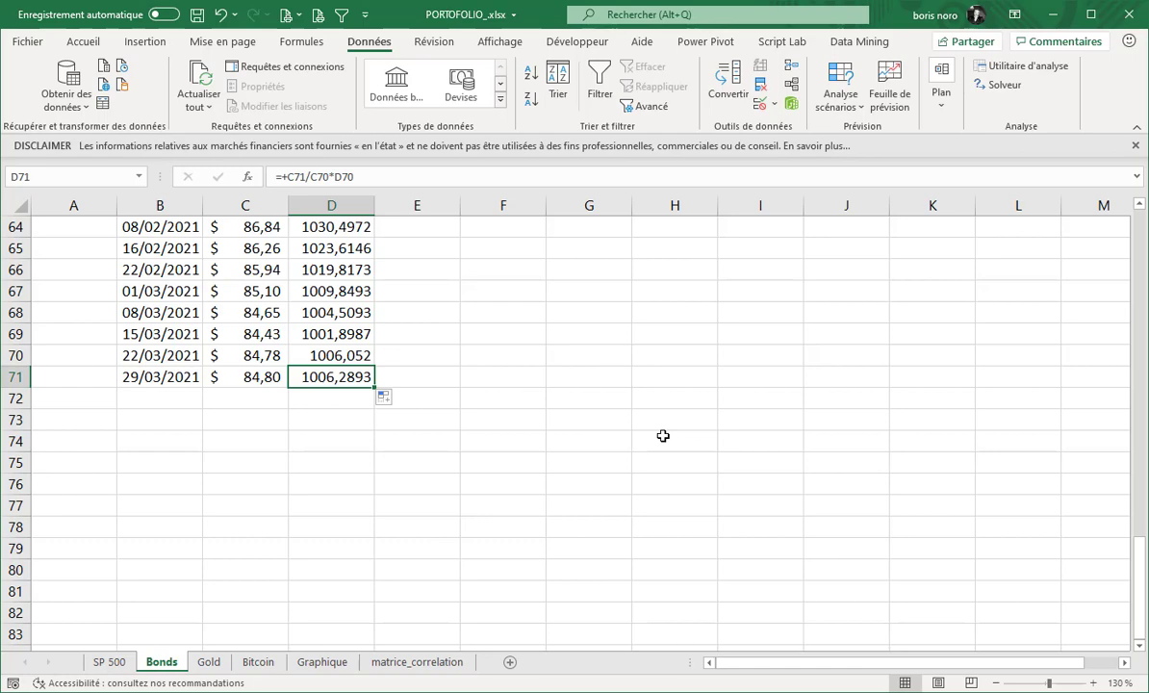
scroll(333, 323, up, 17)
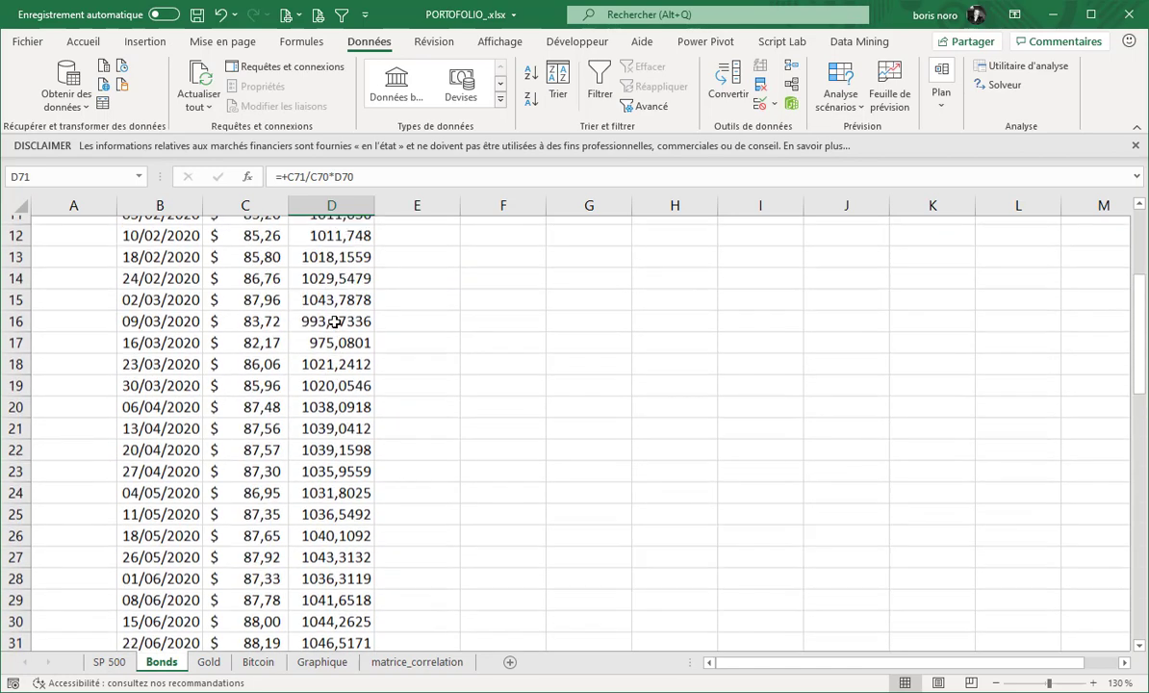
scroll(334, 322, up, 4)
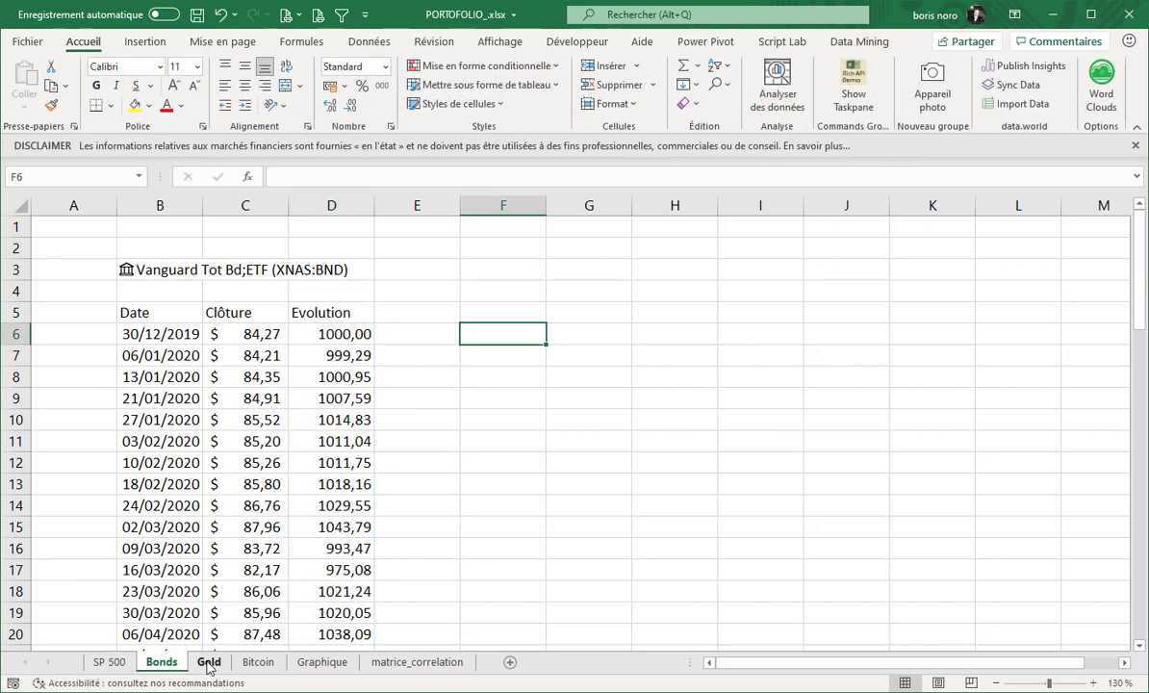
On the Gold sheet, enter GLD in B3 and convert it to the stock data type, matching it to SPDR Gold on NYSE Arca.
click(209, 662)
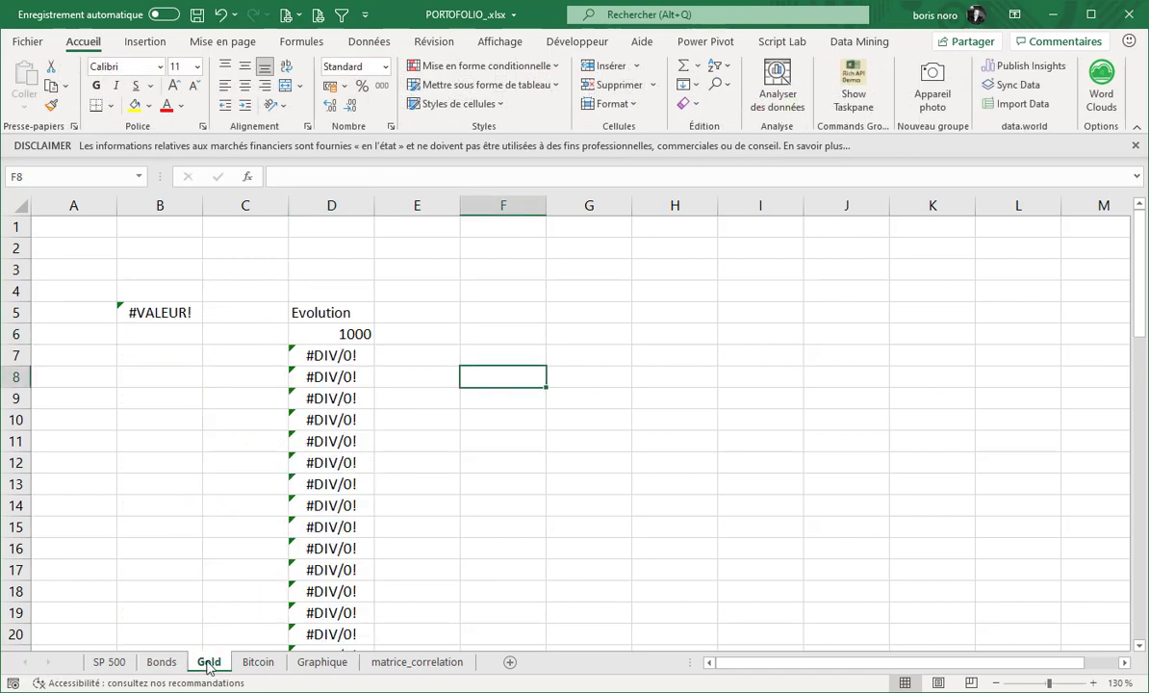
click(160, 269)
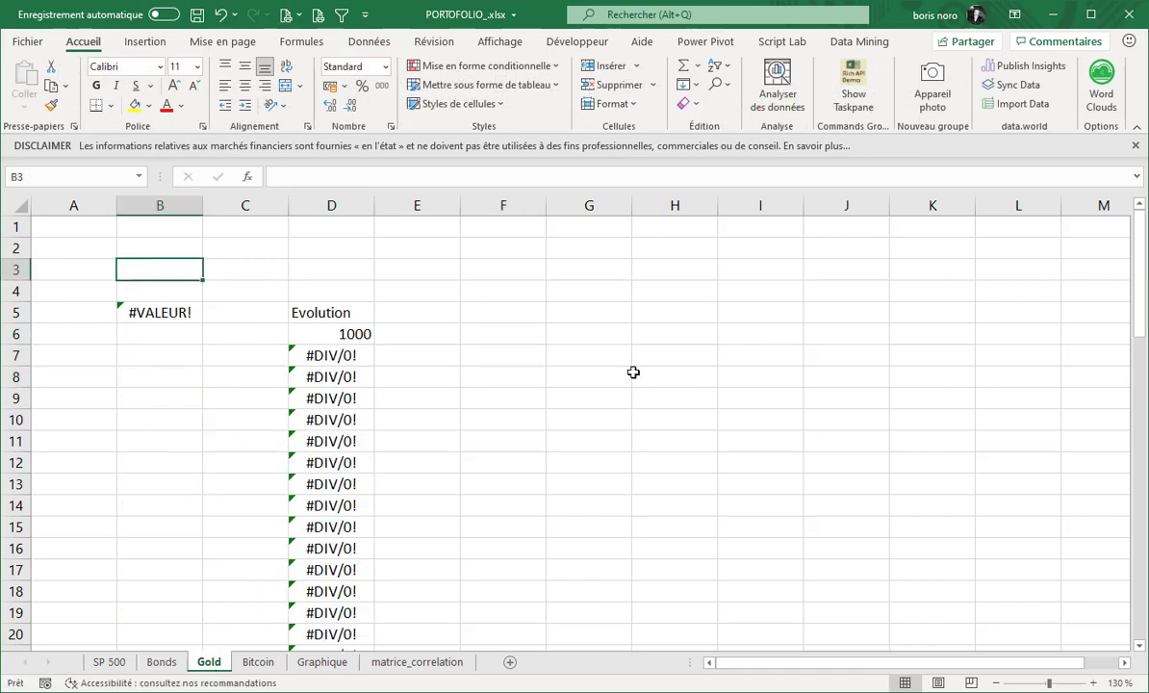
text(GLD)
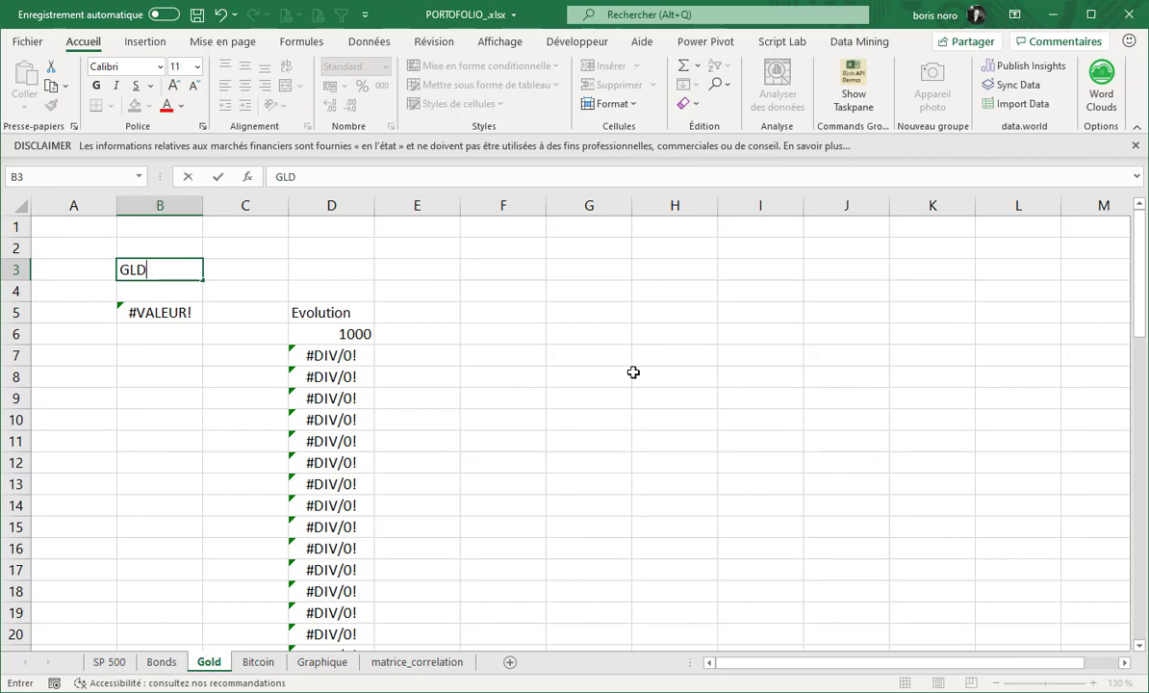
key(Return)
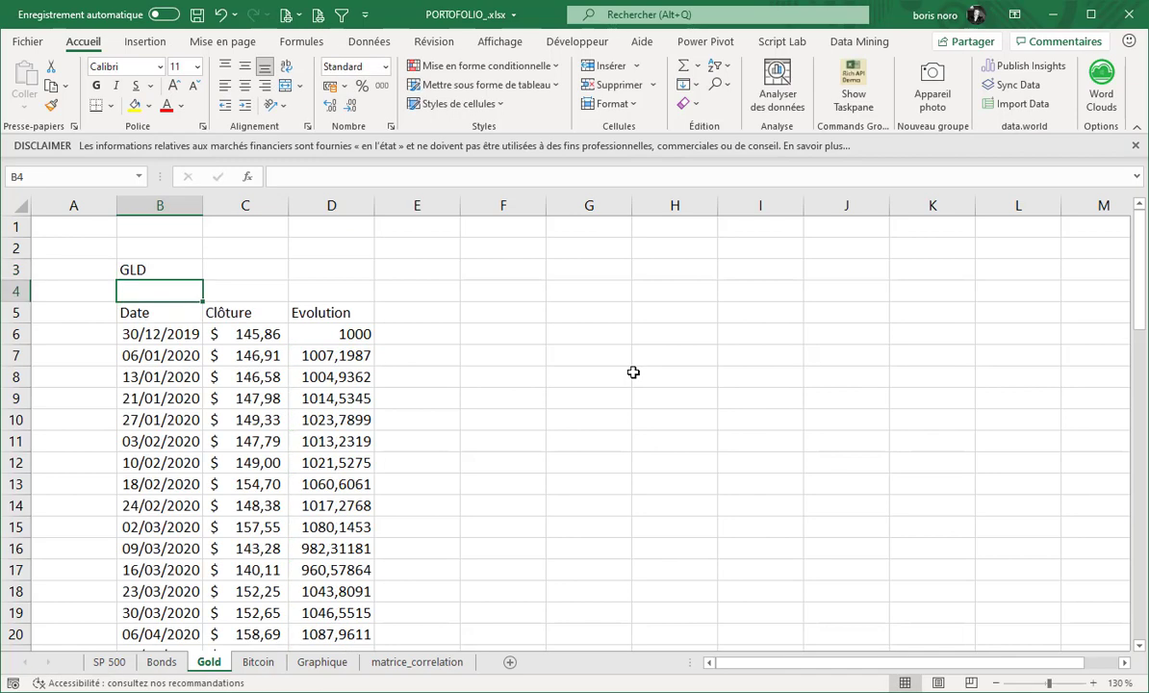
click(170, 269)
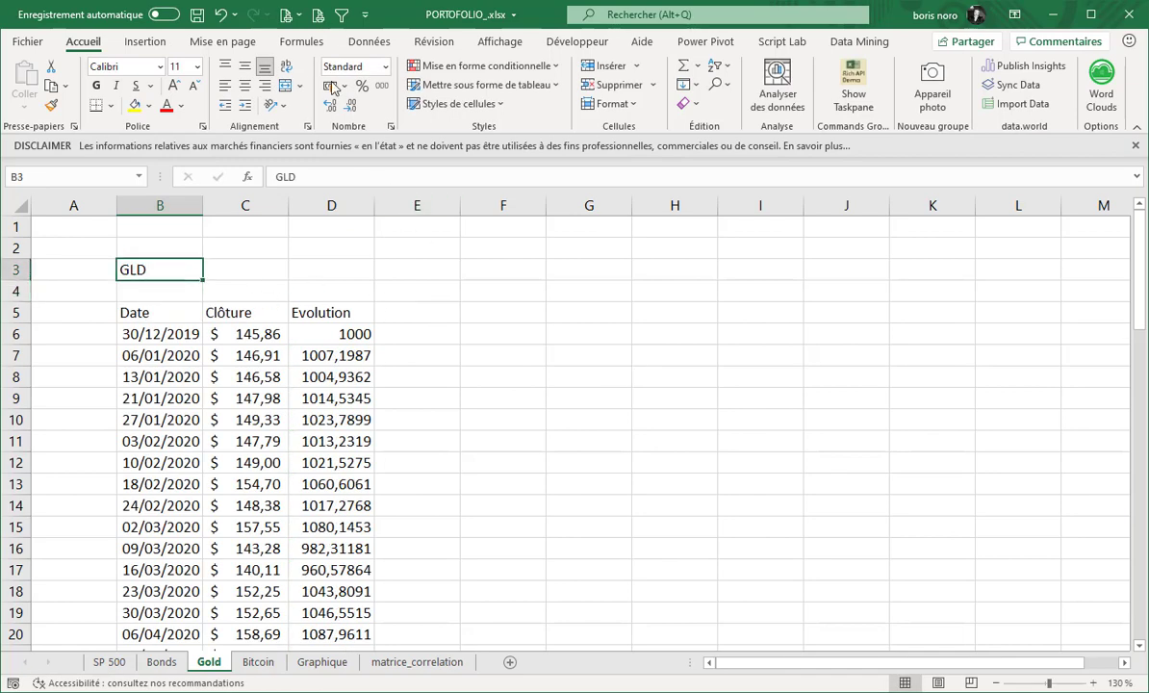
click(371, 44)
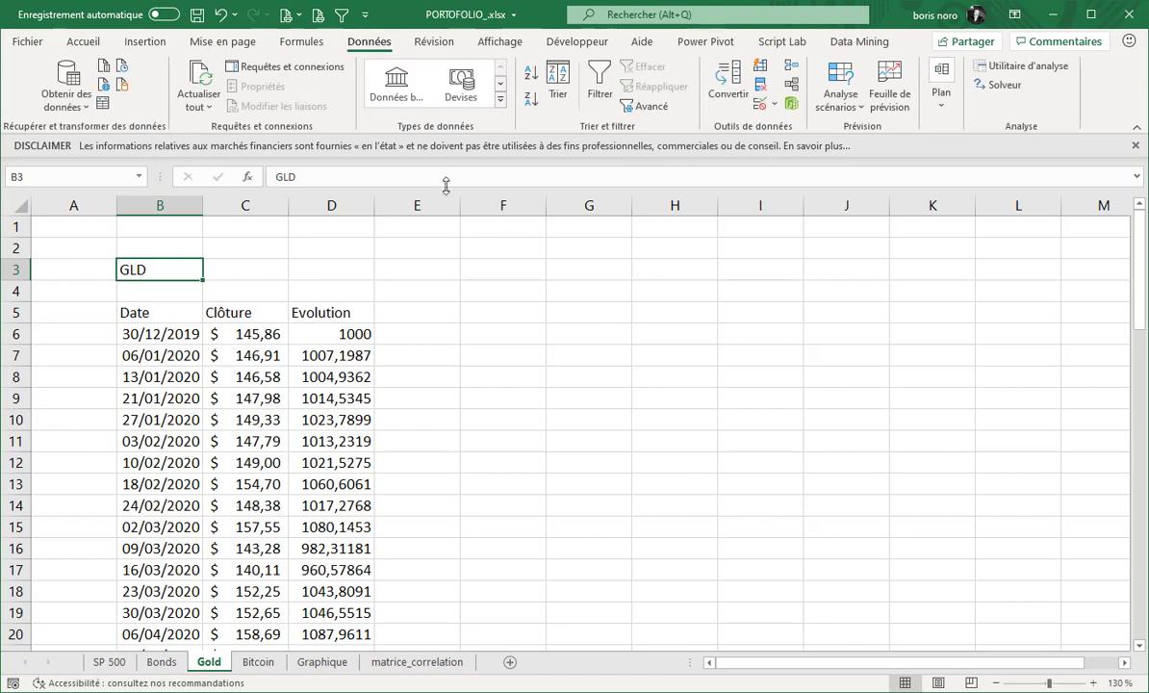
click(397, 84)
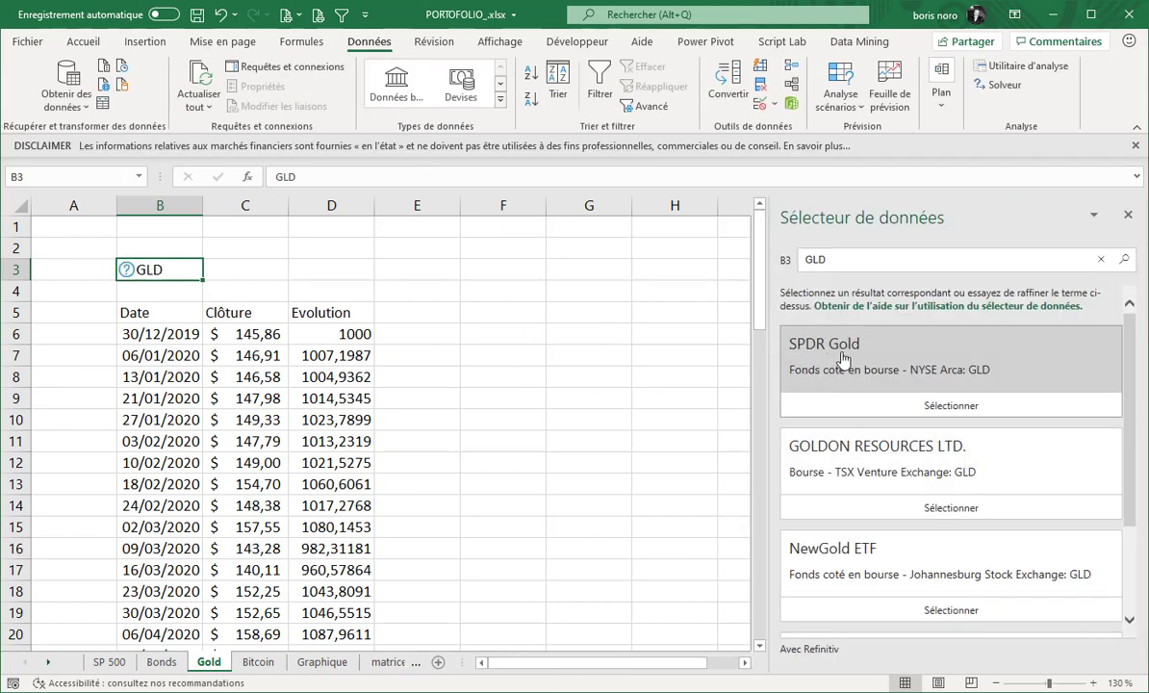
click(891, 412)
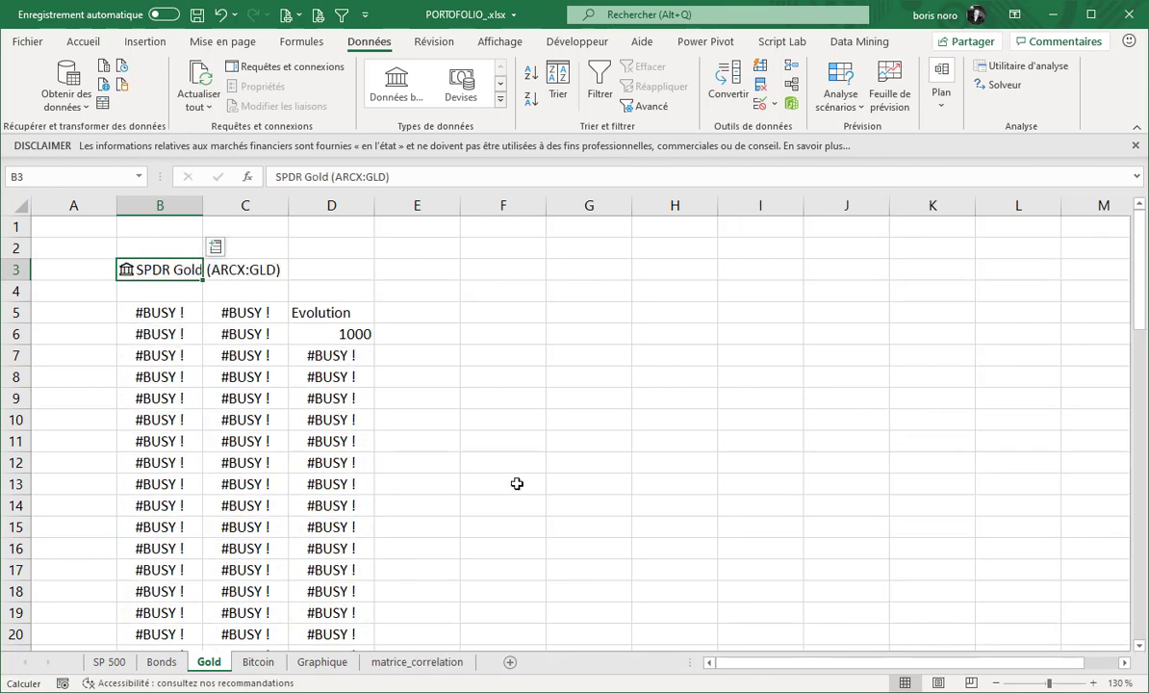
Examine the Gold Evolution column from its starting value in D6 through the rows below.
click(325, 332)
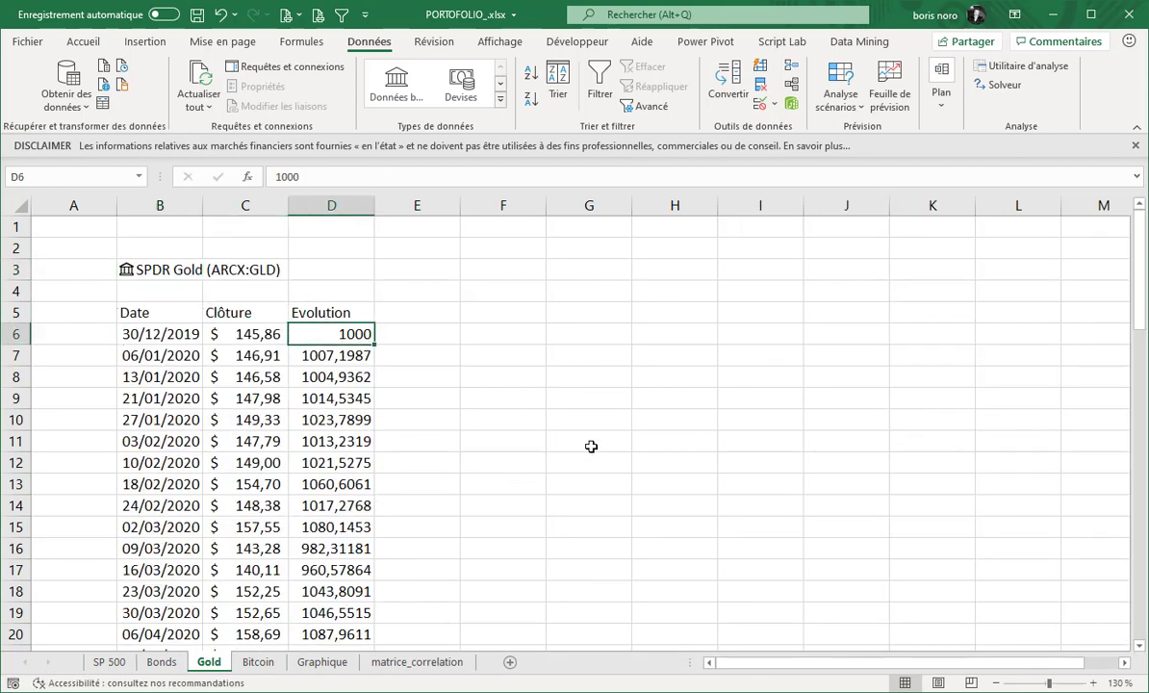
scroll(452, 475, down, 20)
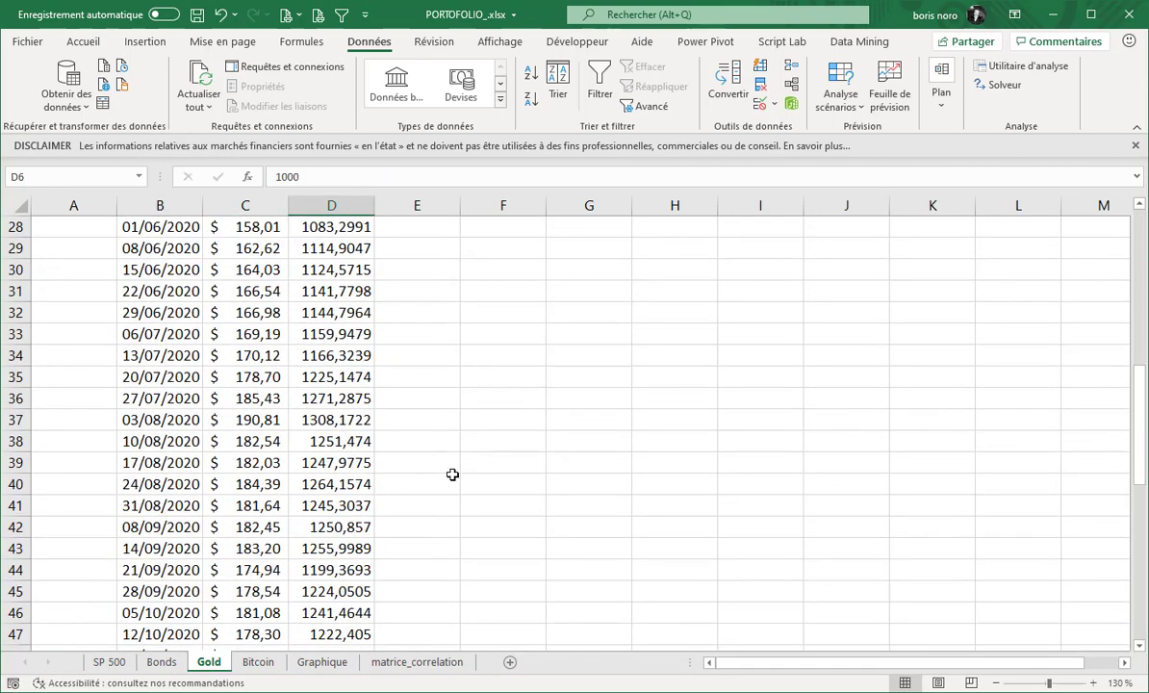
scroll(452, 475, up, 5)
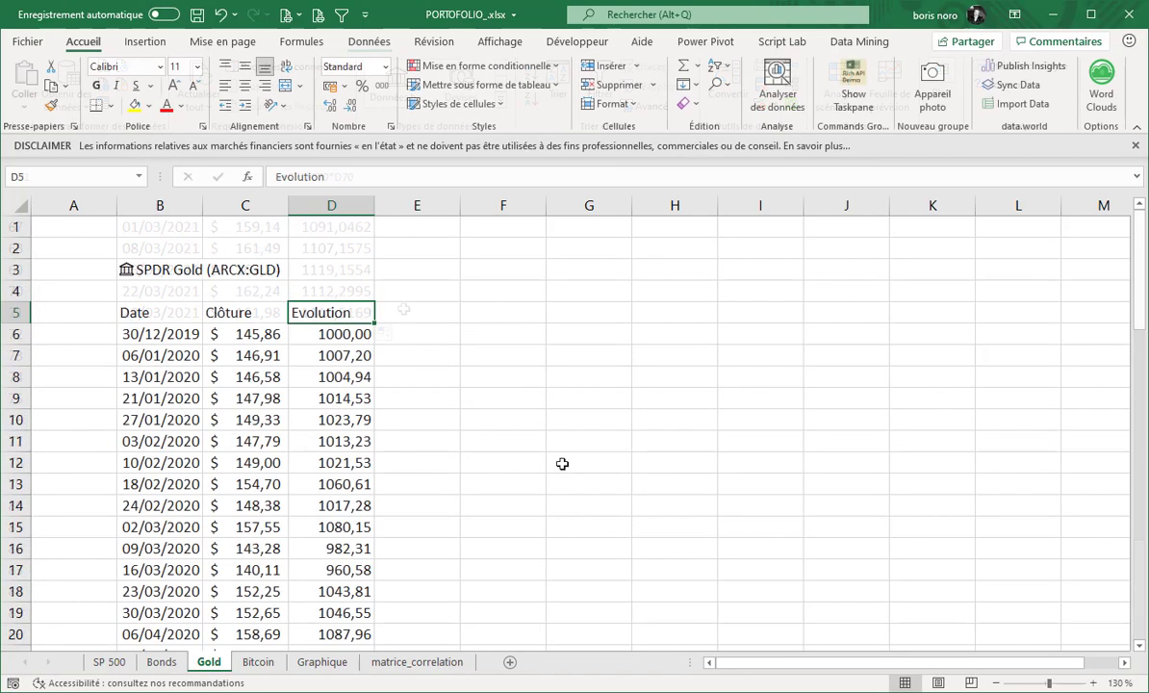
On the Bitcoin sheet, enter BTCUSD in B3 and convert it to the stock data type.
click(257, 663)
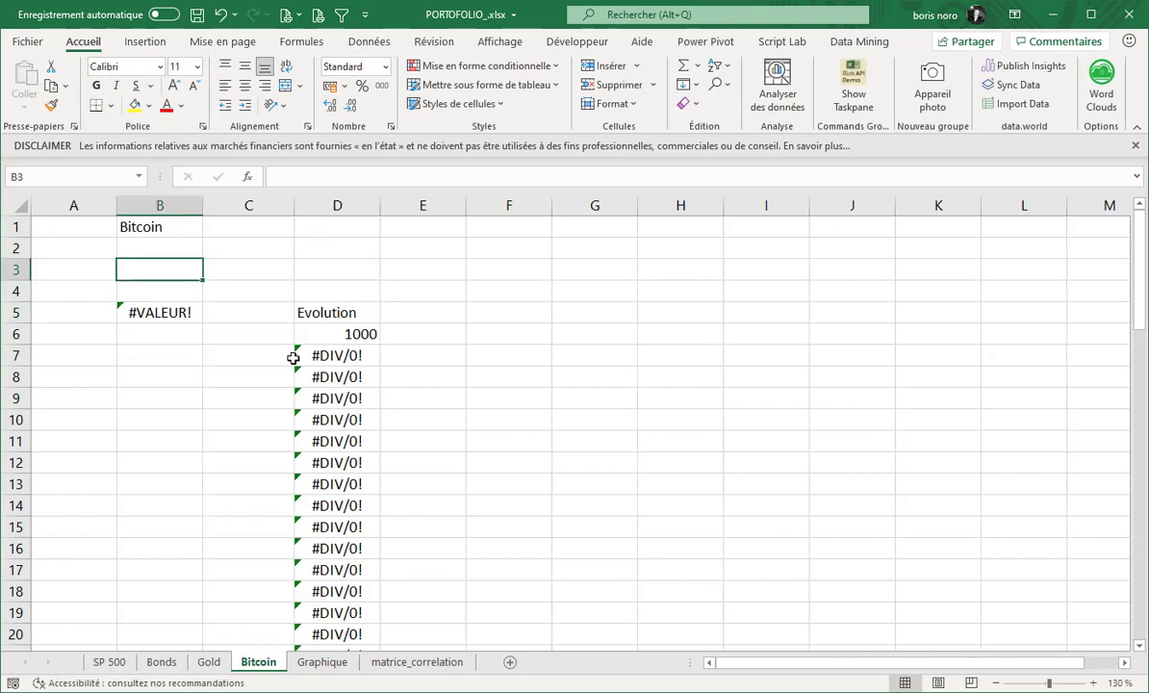
text(BTCUSD)
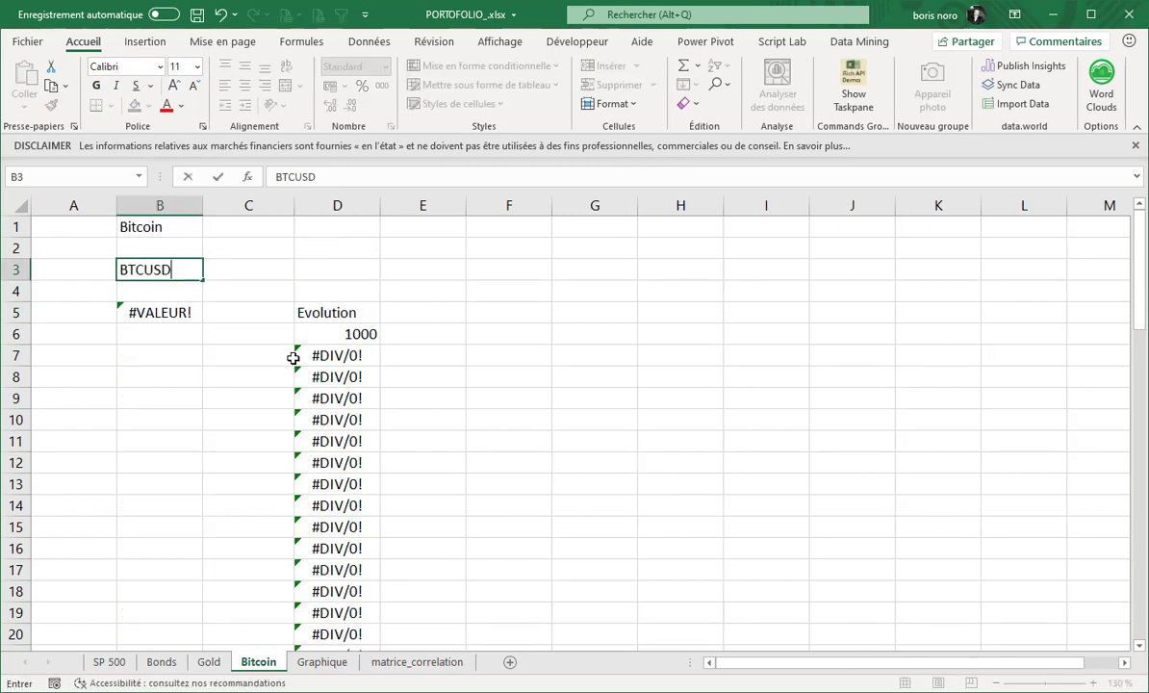
key(Return)
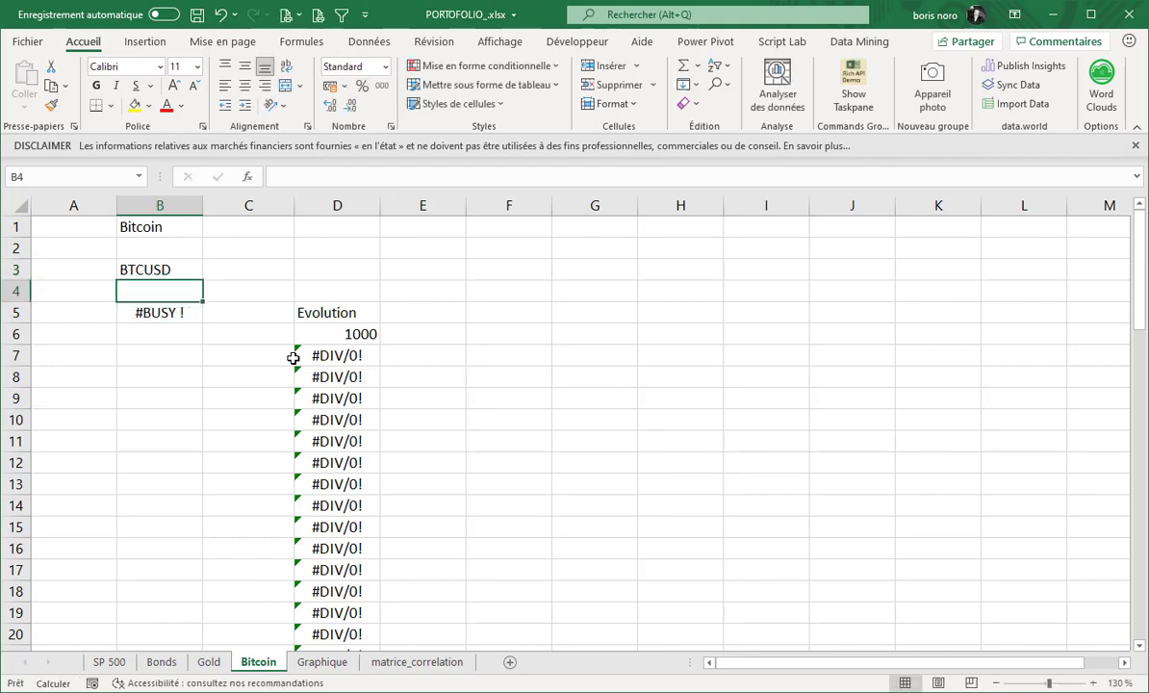
key(Up)
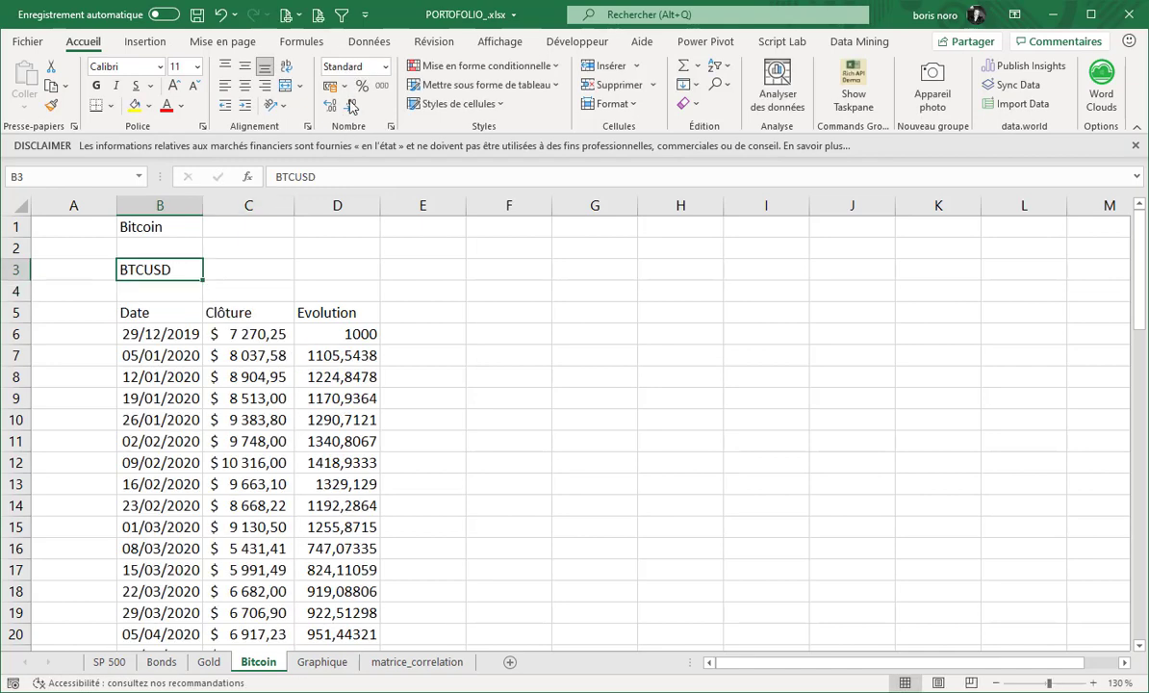
click(366, 42)
click(396, 85)
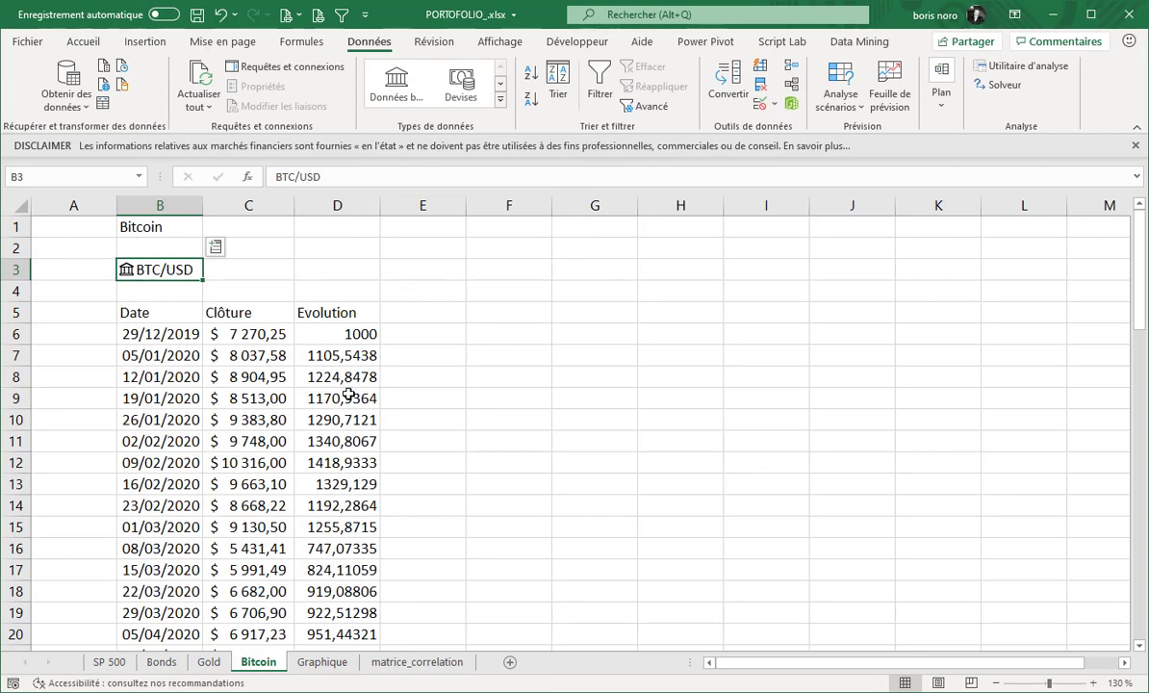
Examine the Bitcoin Evolution column and review the price histories on the SP 500, Bonds, Gold and Bitcoin sheets.
click(332, 336)
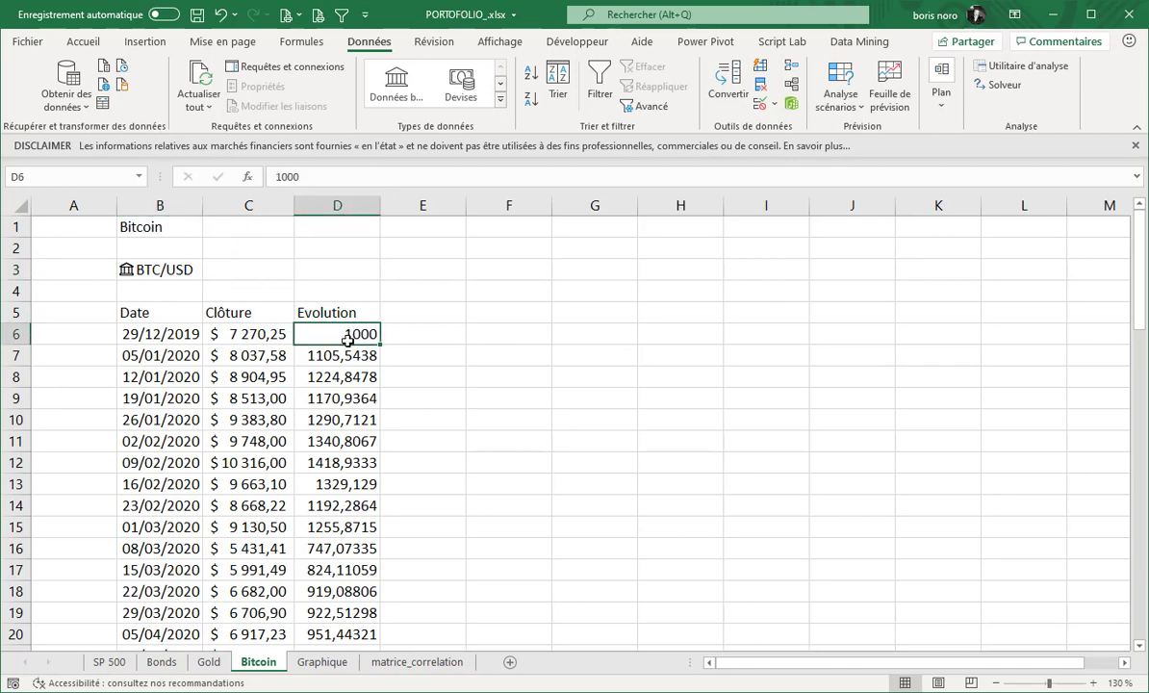
key(ctrl+Down)
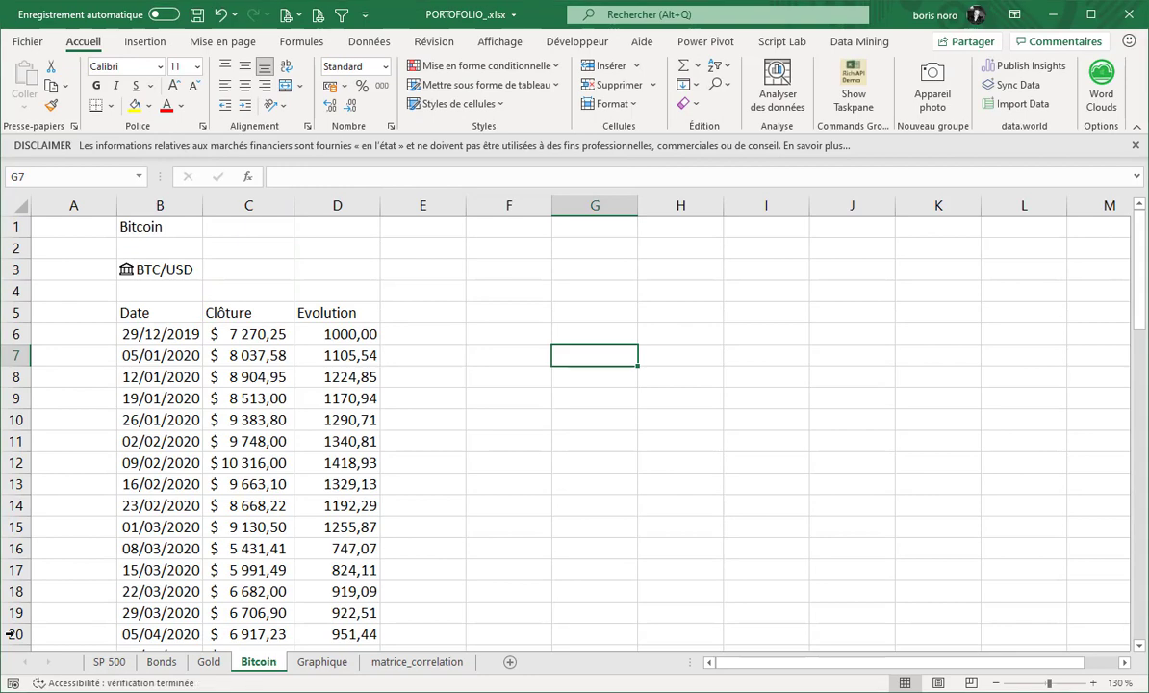
click(113, 663)
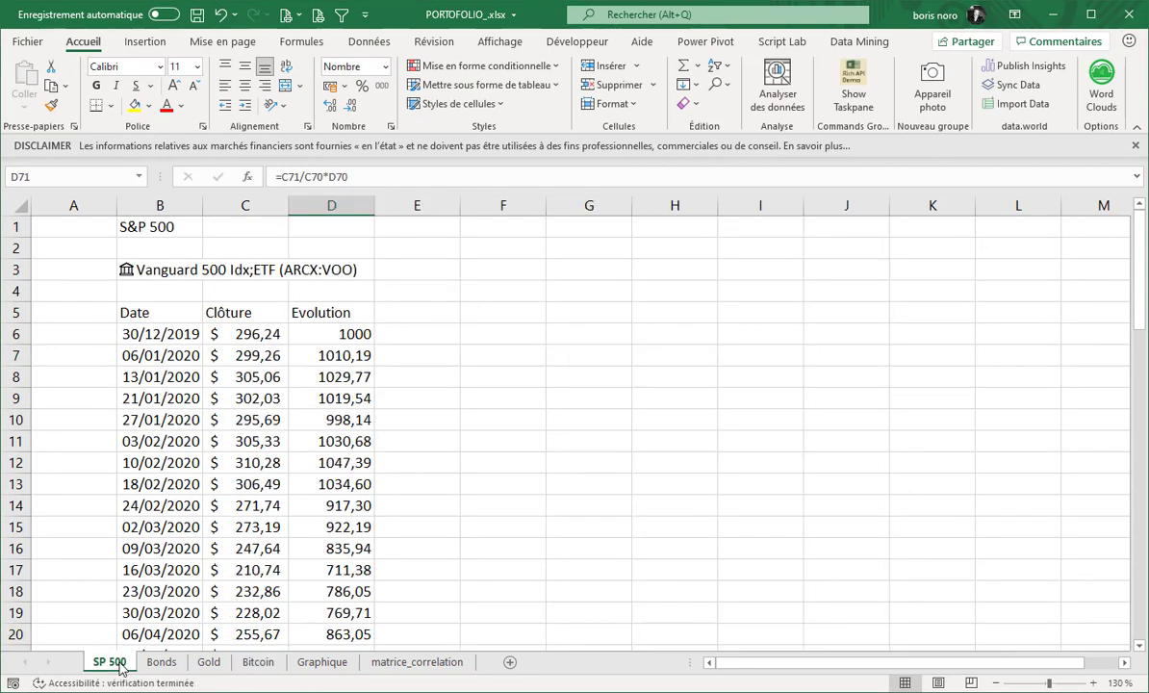
click(162, 662)
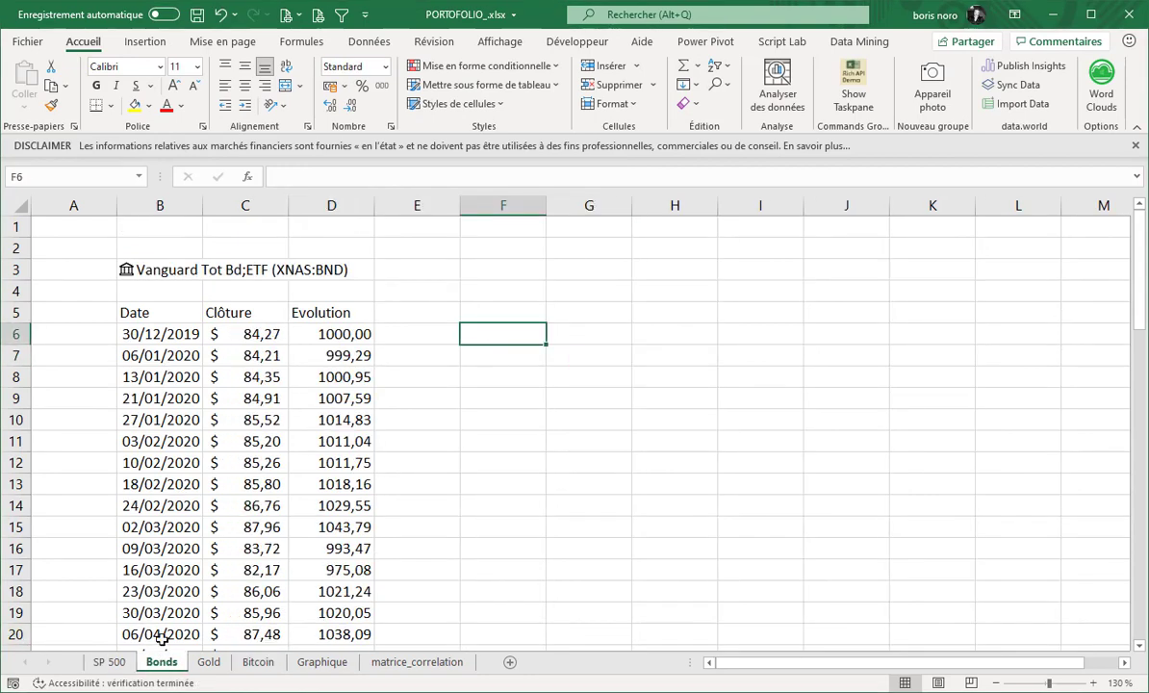
click(206, 663)
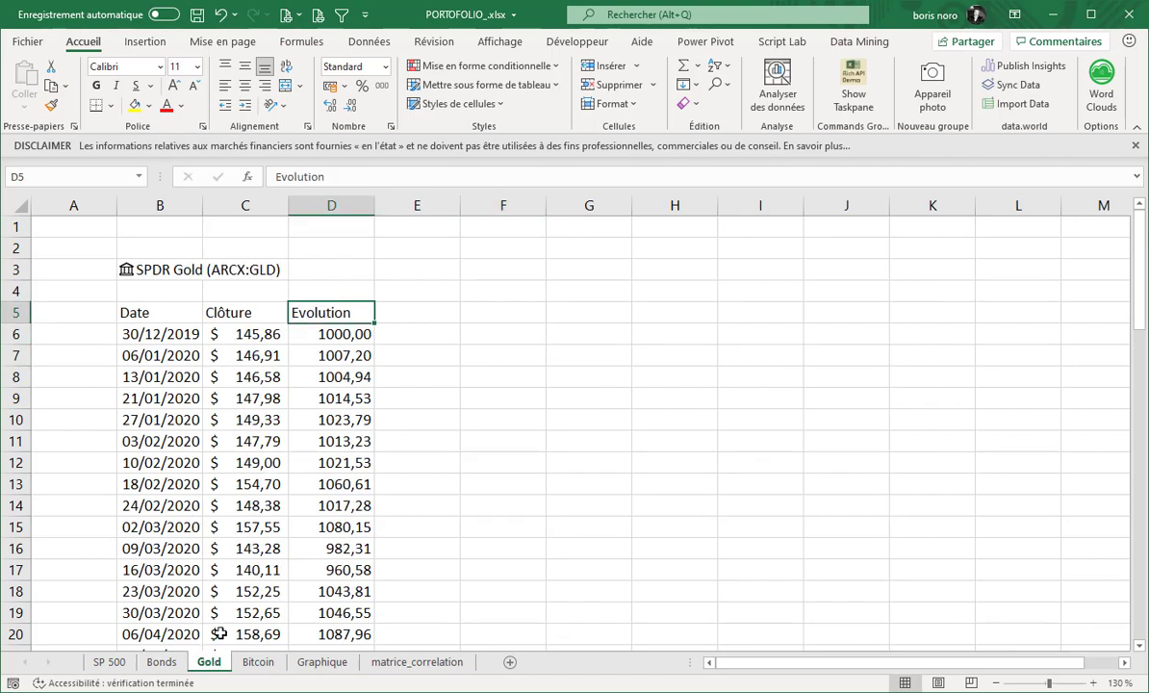
click(268, 662)
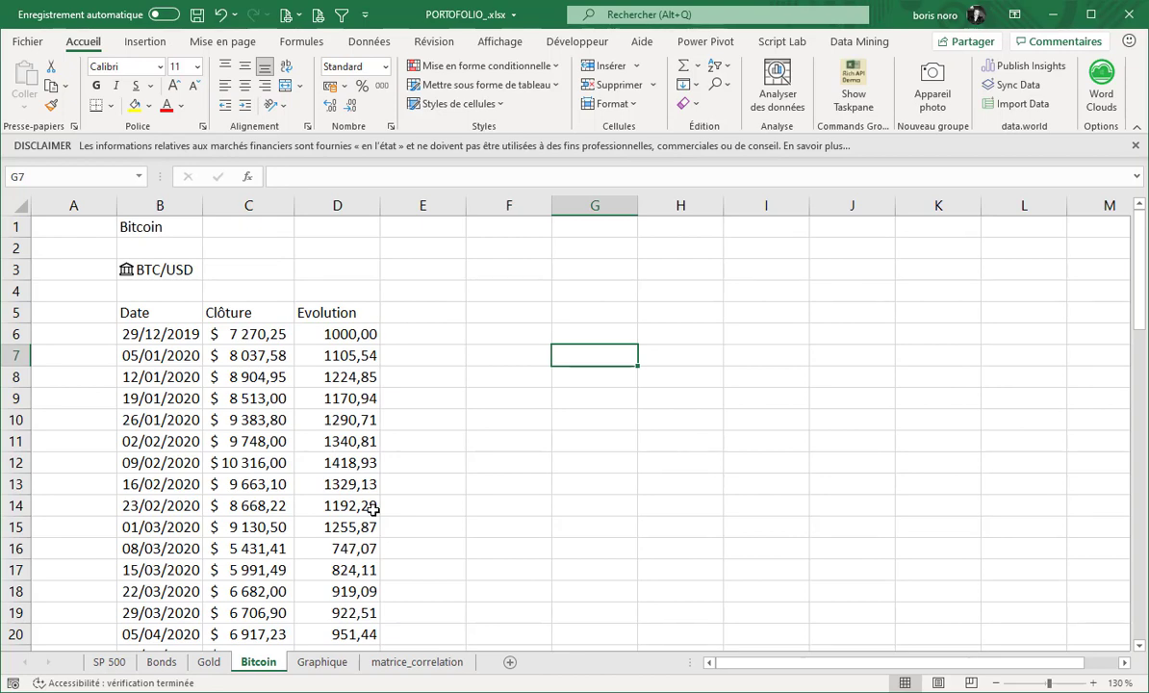
On the Graphique sheet, examine the table's date and asset columns and the SP 500 reference formula in C3.
click(313, 662)
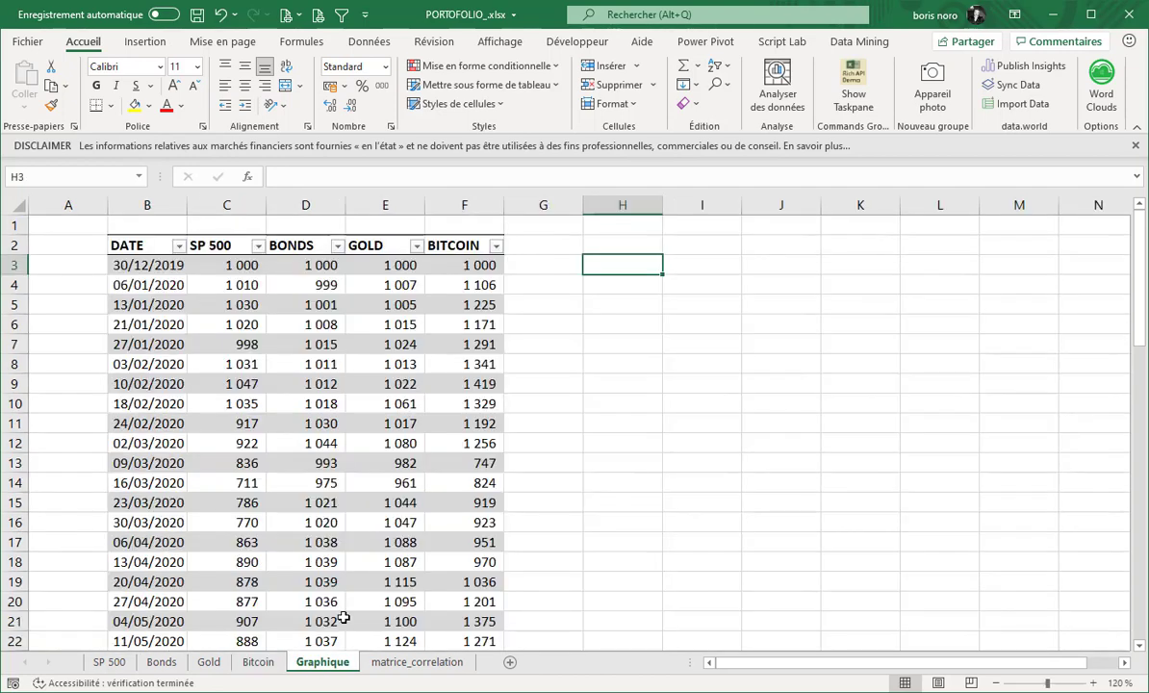
click(139, 239)
click(239, 239)
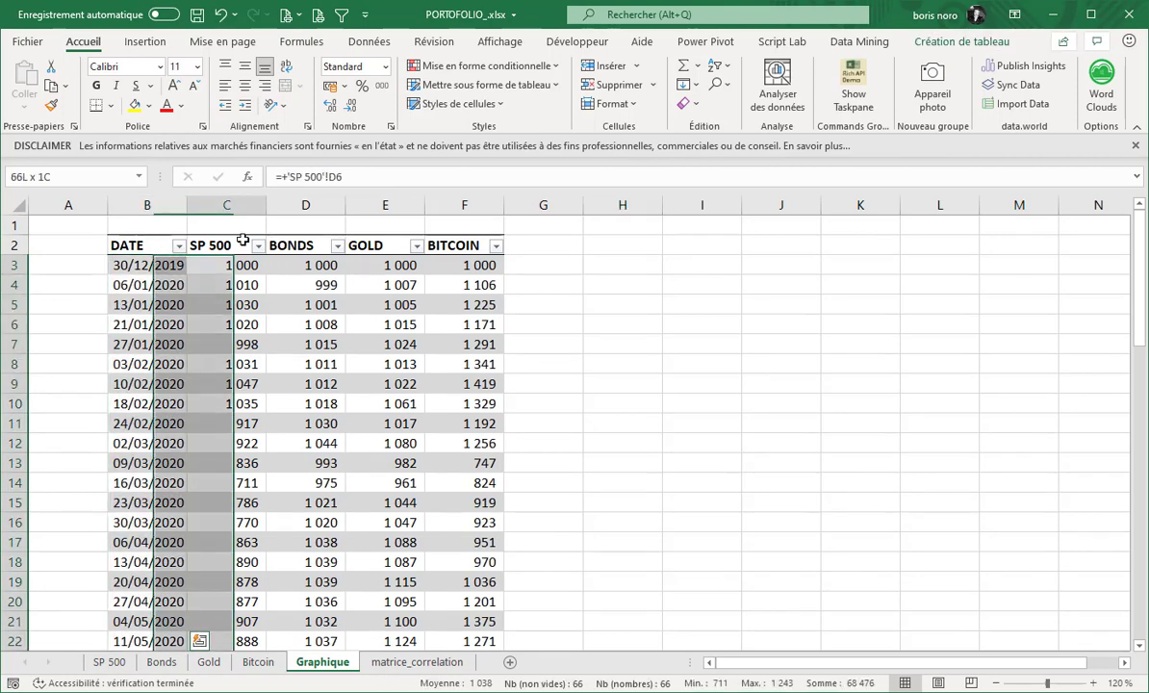
click(460, 239)
click(633, 287)
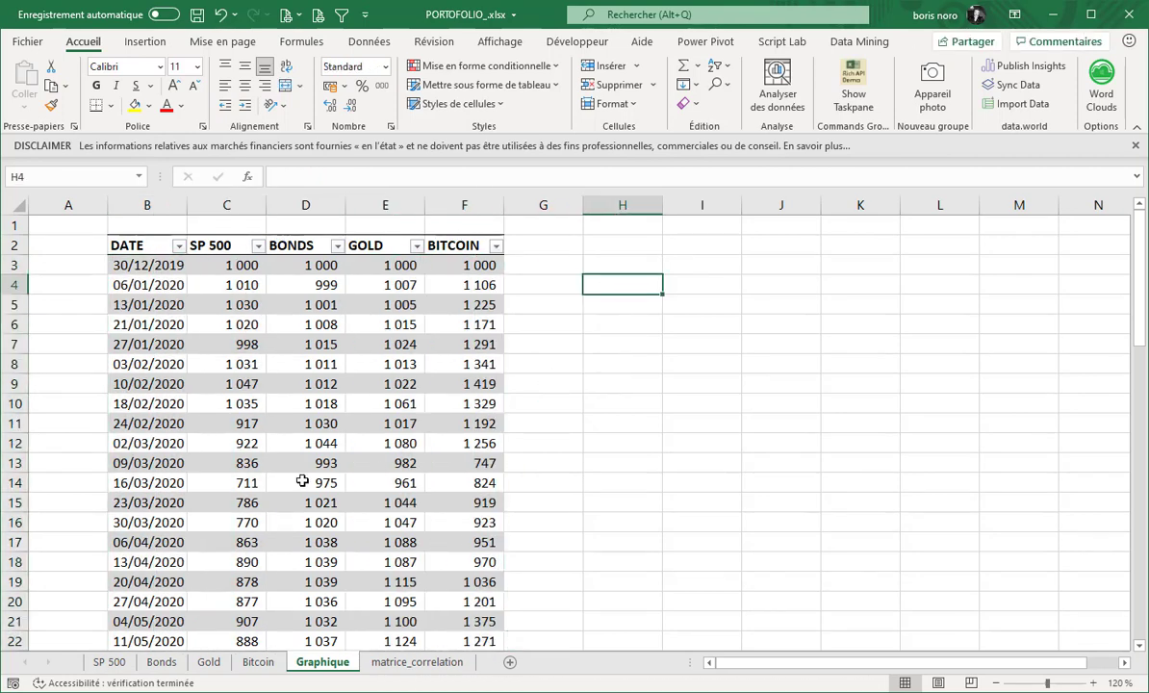
click(207, 264)
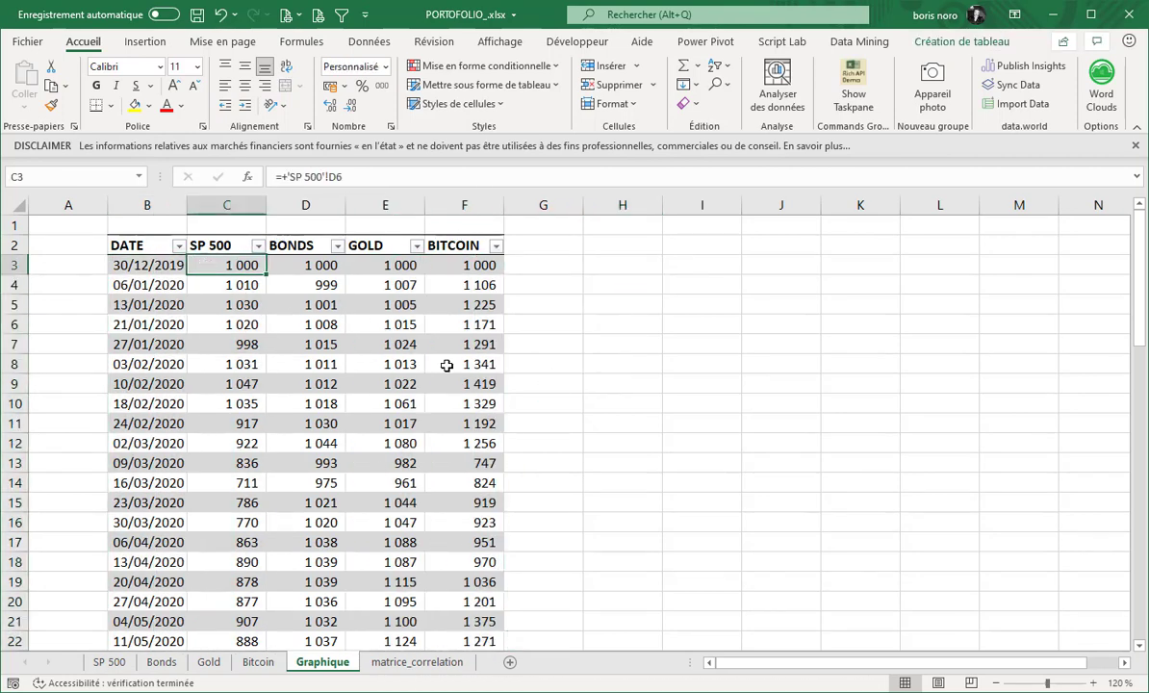
Insert the recommended line chart comparing SP 500, BONDS, GOLD and BITCOIN from the Graphique table.
click(143, 42)
click(331, 99)
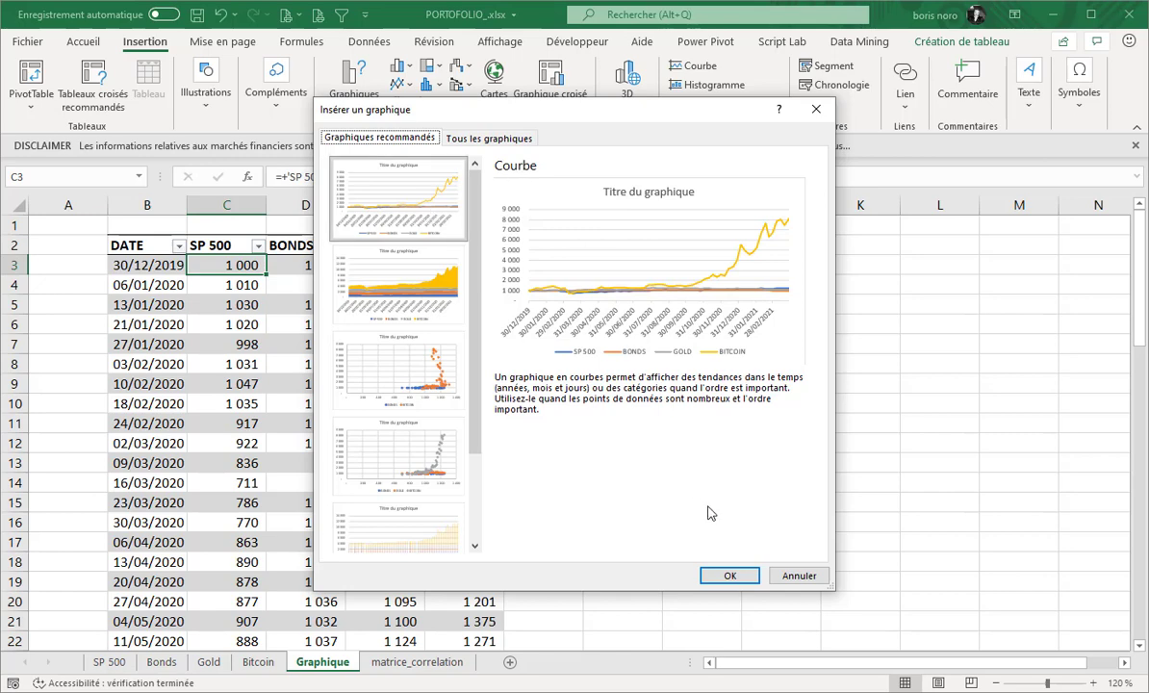
click(712, 575)
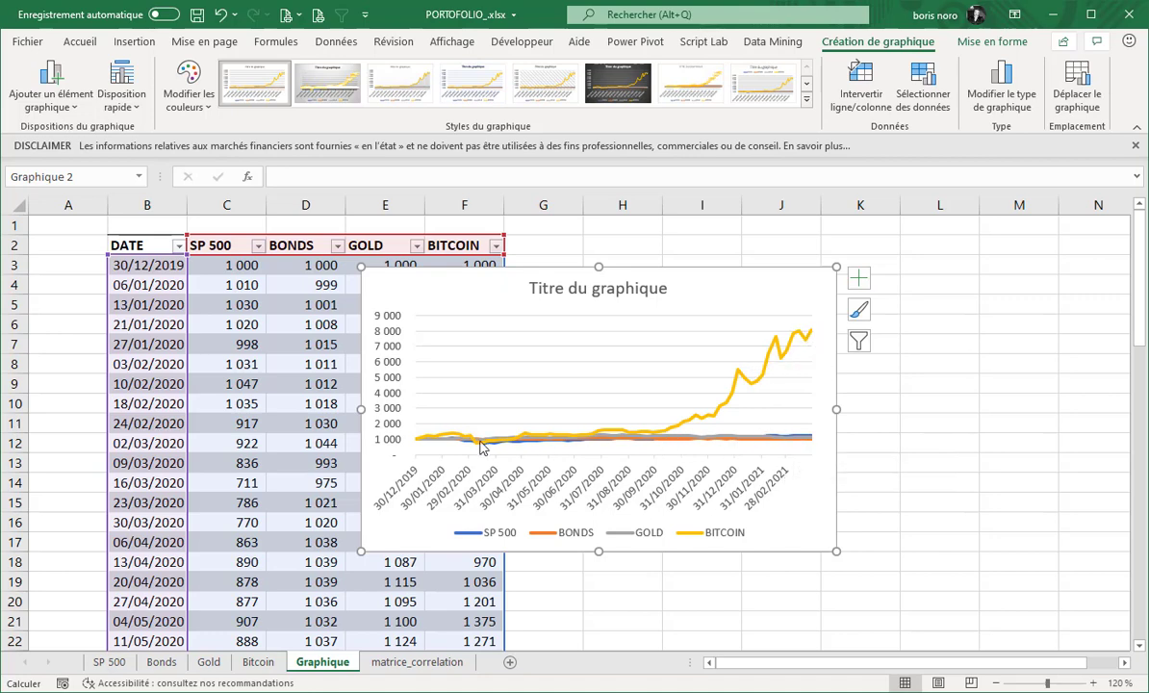
Change the BITCOIN series line colour to red in the chart.
click(794, 342)
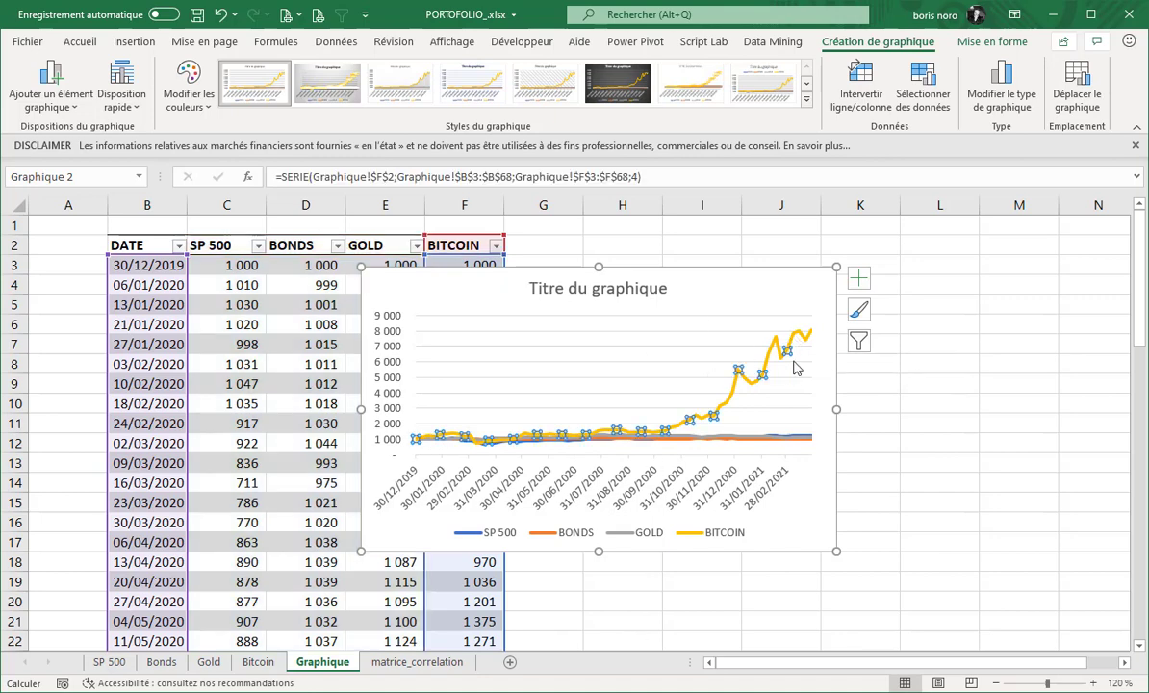
mouse_move(787, 345)
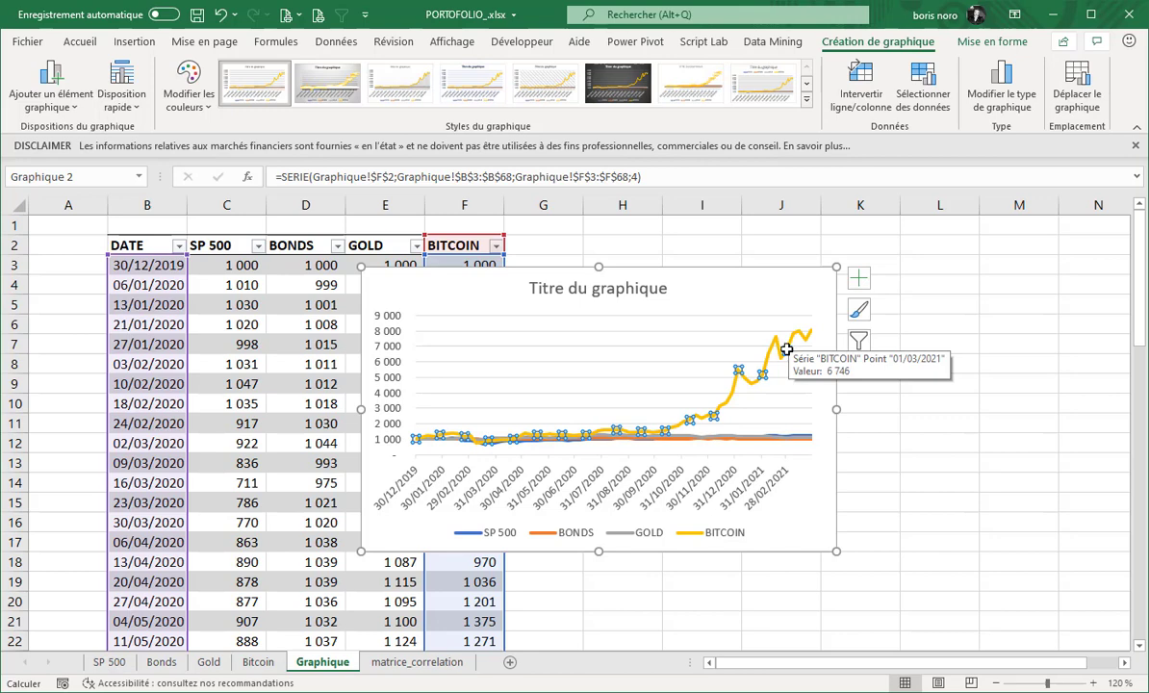
right_click(786, 349)
click(872, 306)
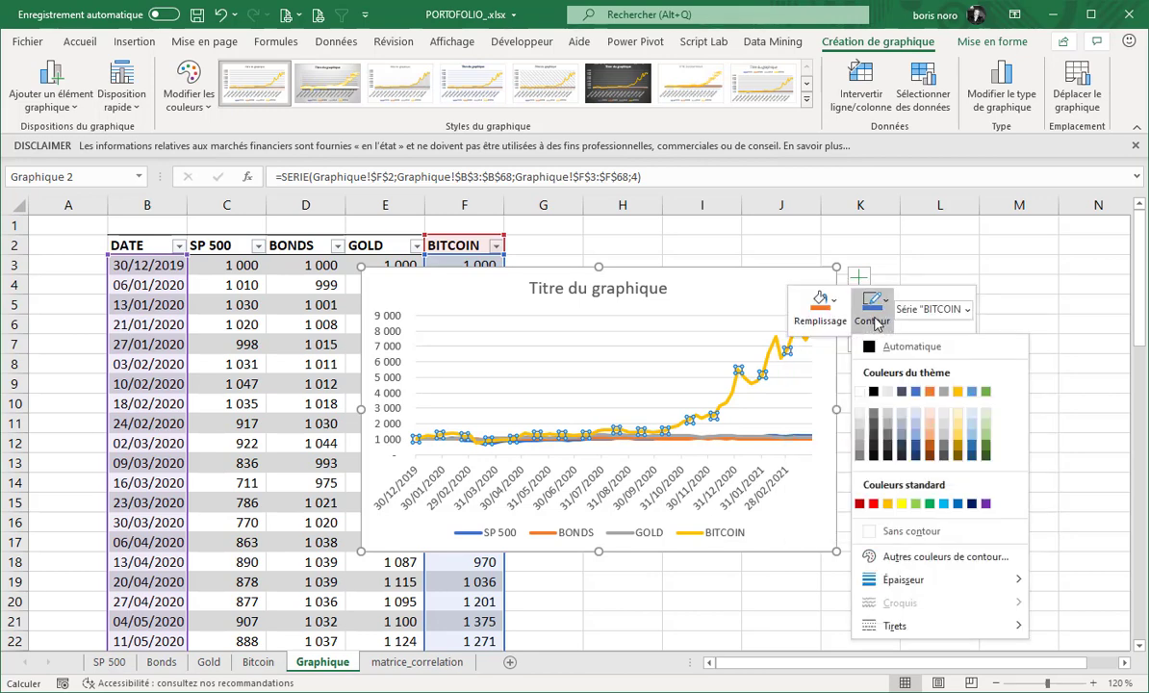
click(871, 504)
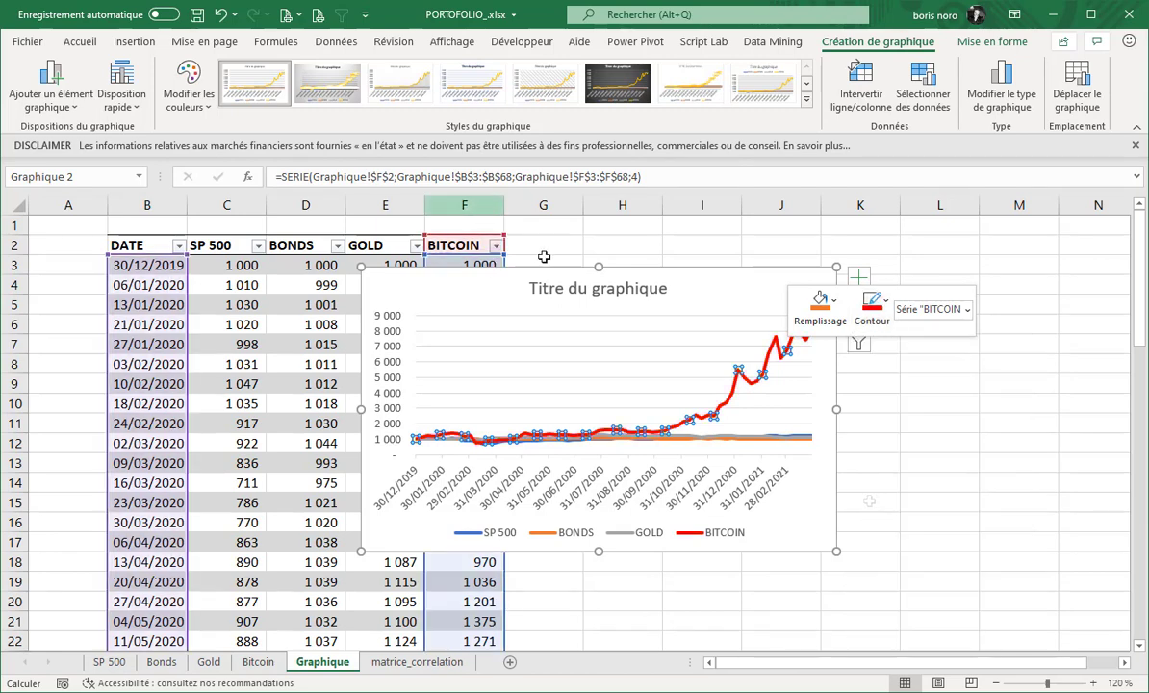
Hide the BITCOIN column F so the chart plots only SP 500, BONDS and GOLD.
click(471, 204)
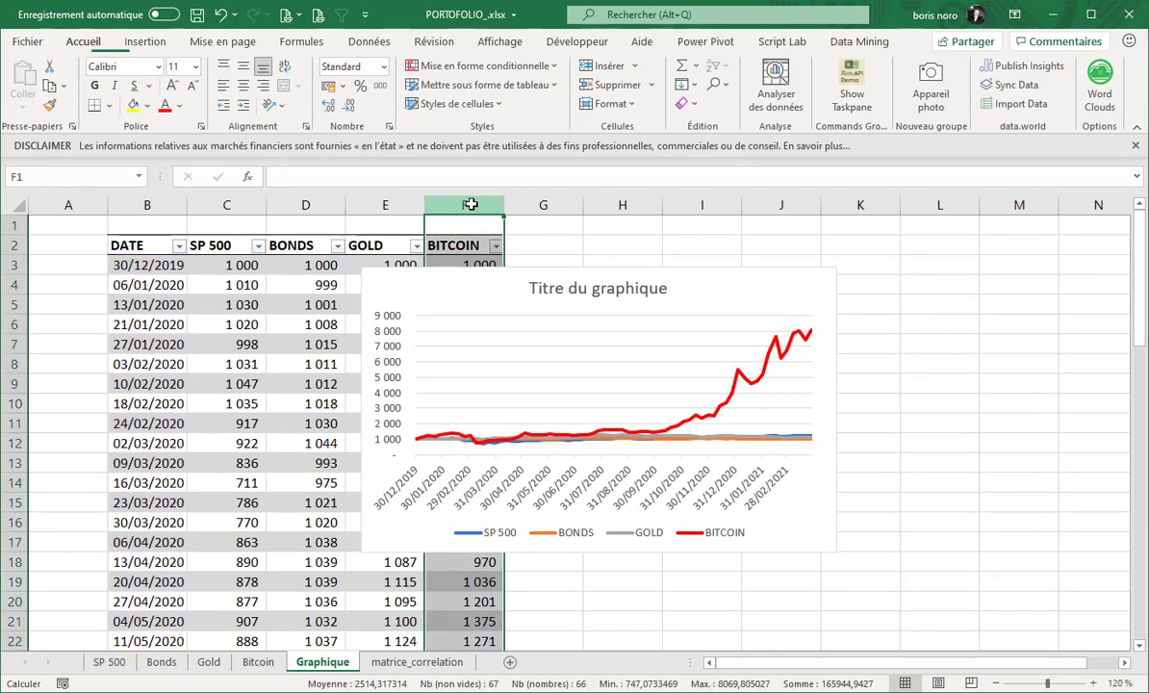
right_click(470, 201)
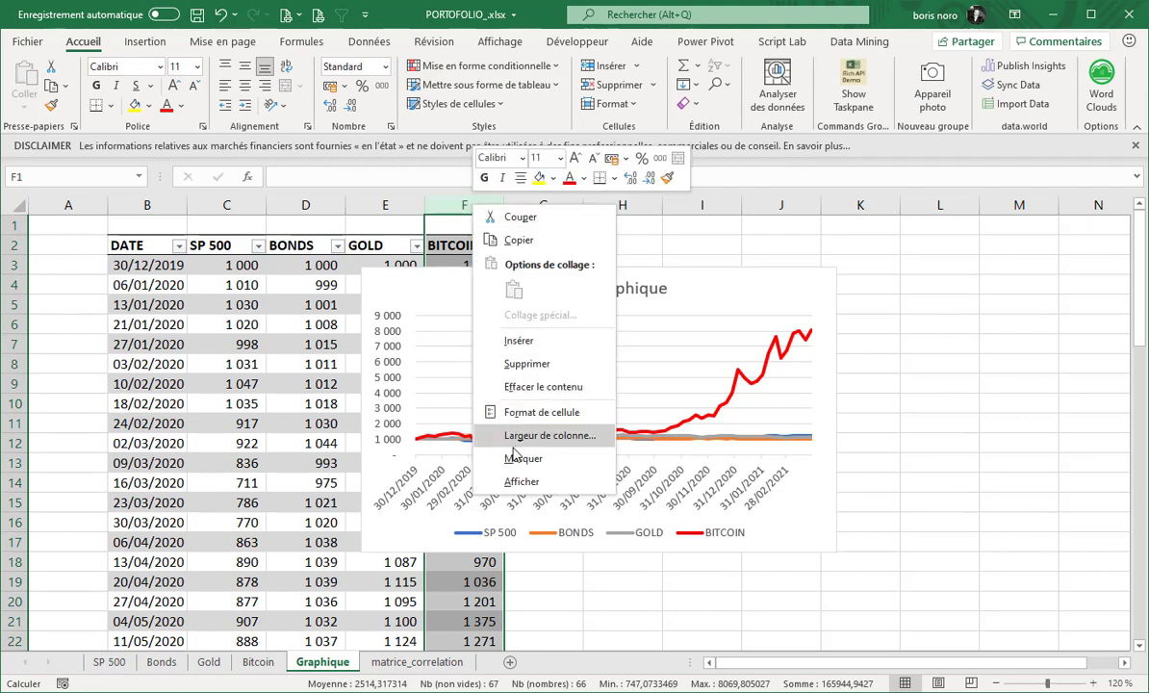
click(517, 458)
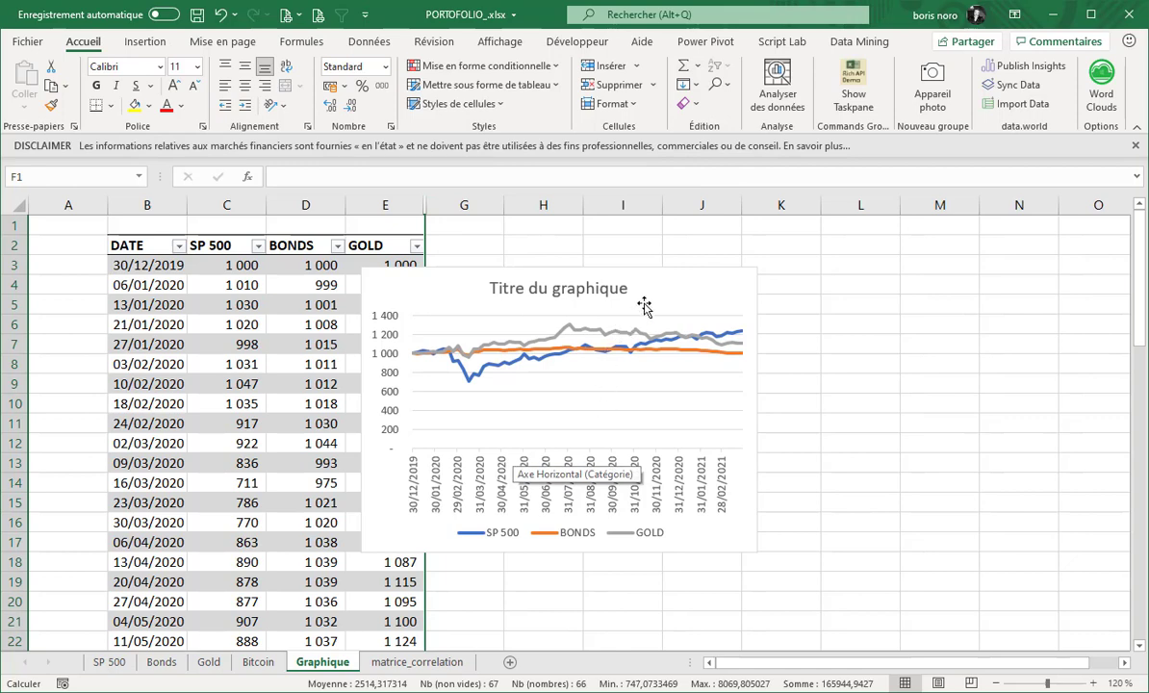
Move the chart clear of the table, delete its title and enlarge it.
drag(662, 272, 802, 300)
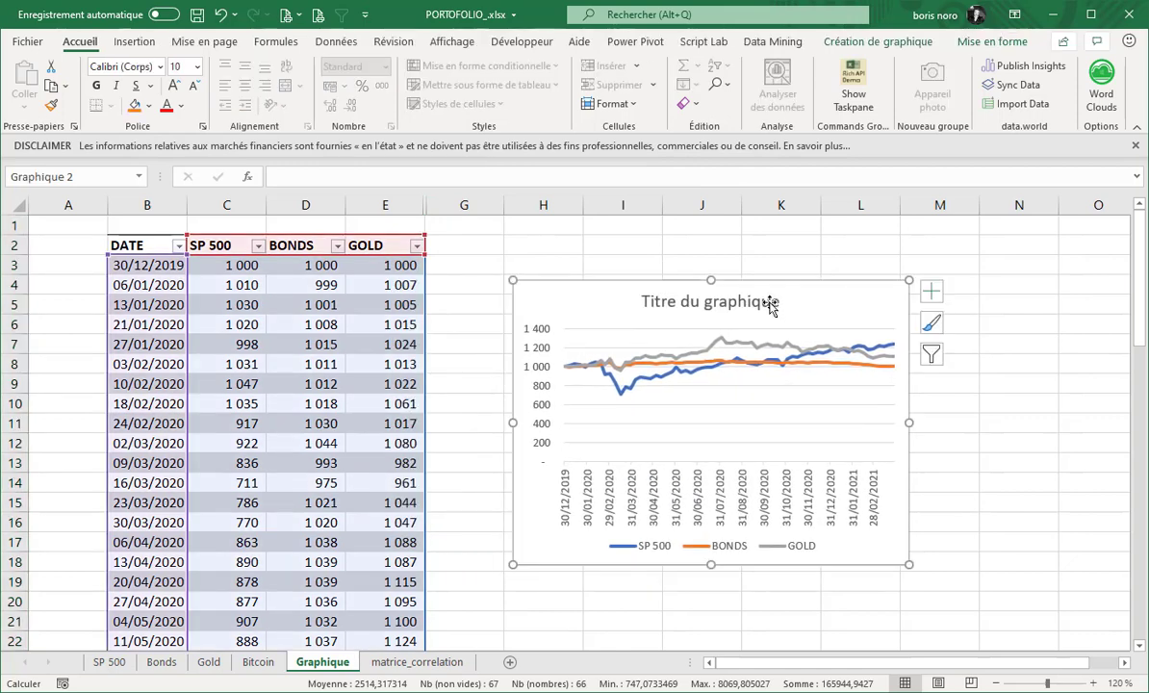
click(770, 301)
key(Delete)
drag(513, 422, 181, 414)
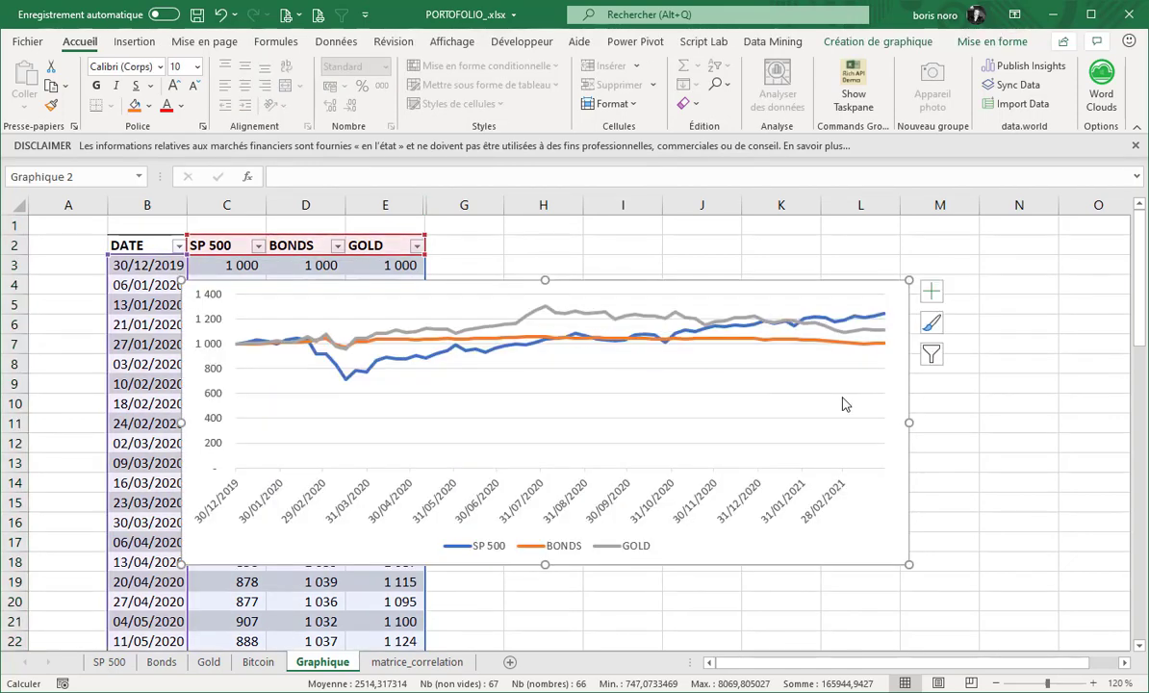
drag(908, 422, 1028, 428)
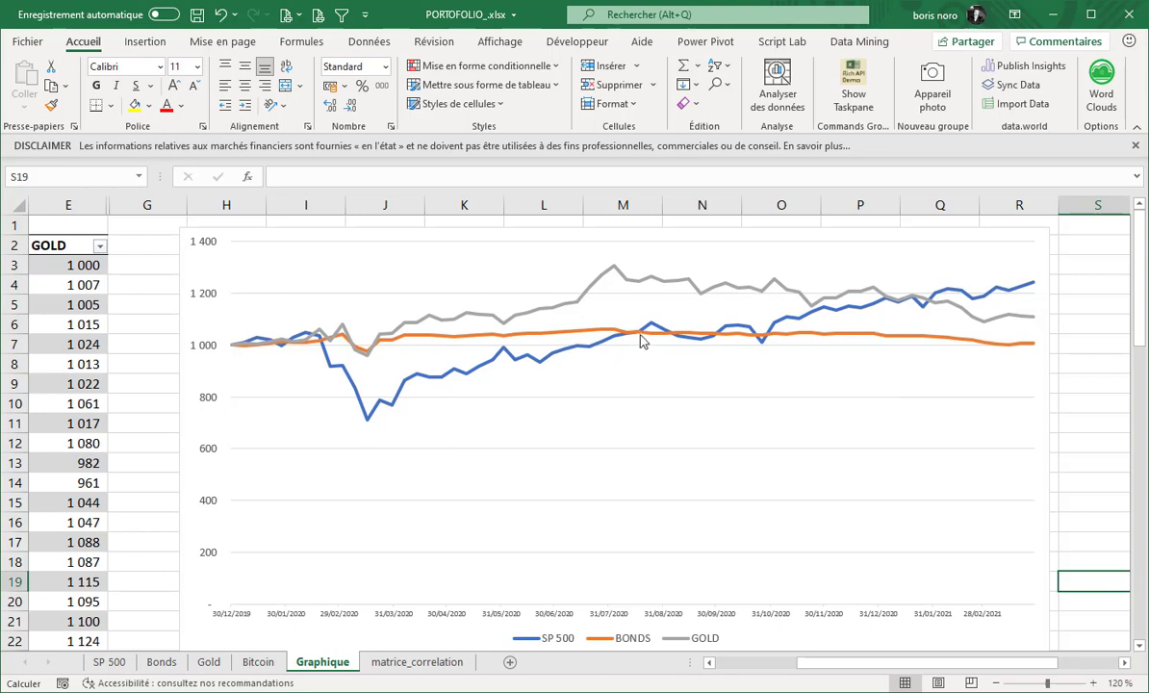
Compare the three curves and recolour the GOLD series line in a light gold theme colour.
mouse_move(650, 331)
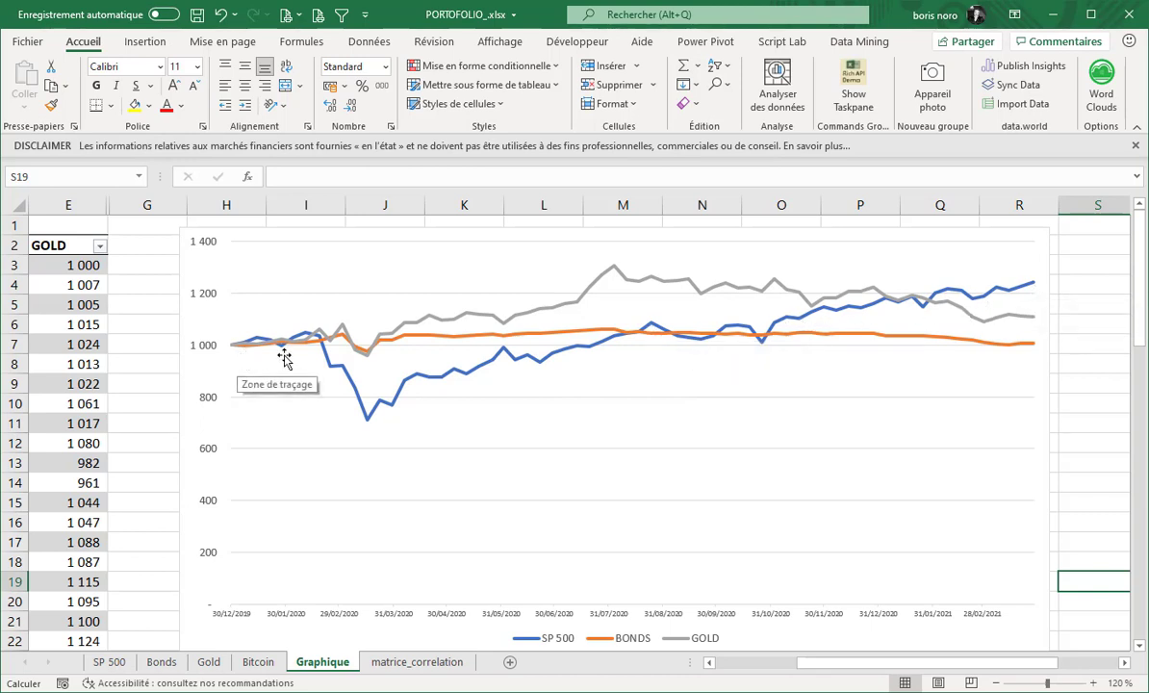
mouse_move(365, 360)
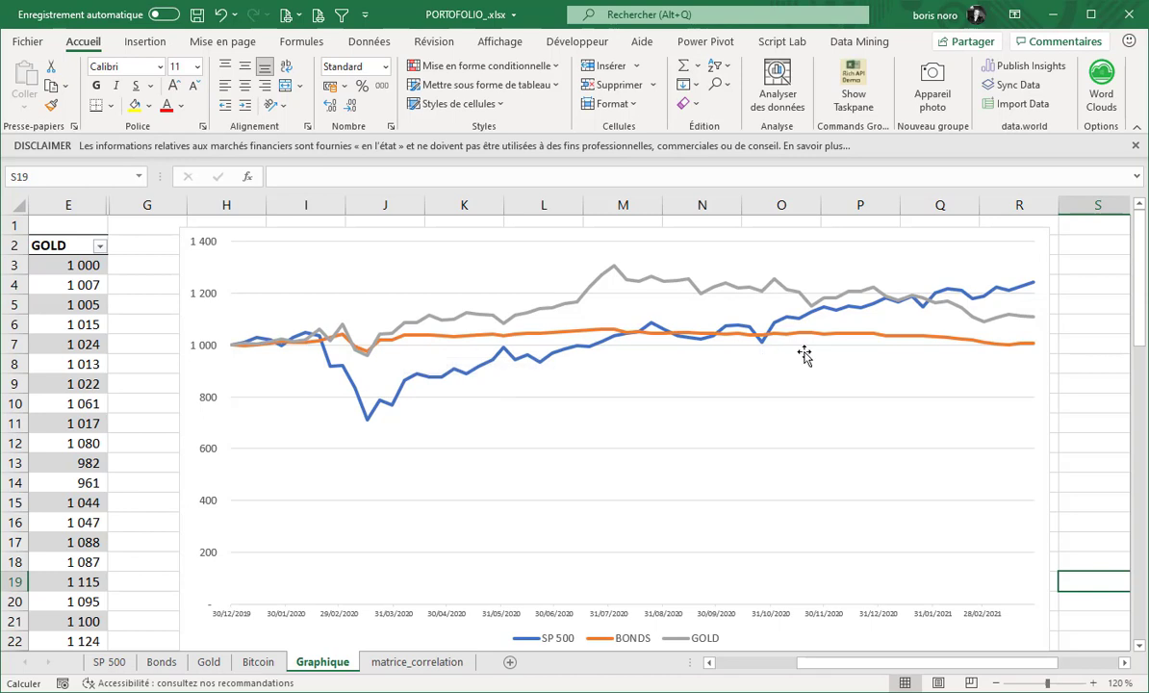
mouse_move(822, 336)
mouse_move(1030, 354)
click(522, 317)
right_click(522, 318)
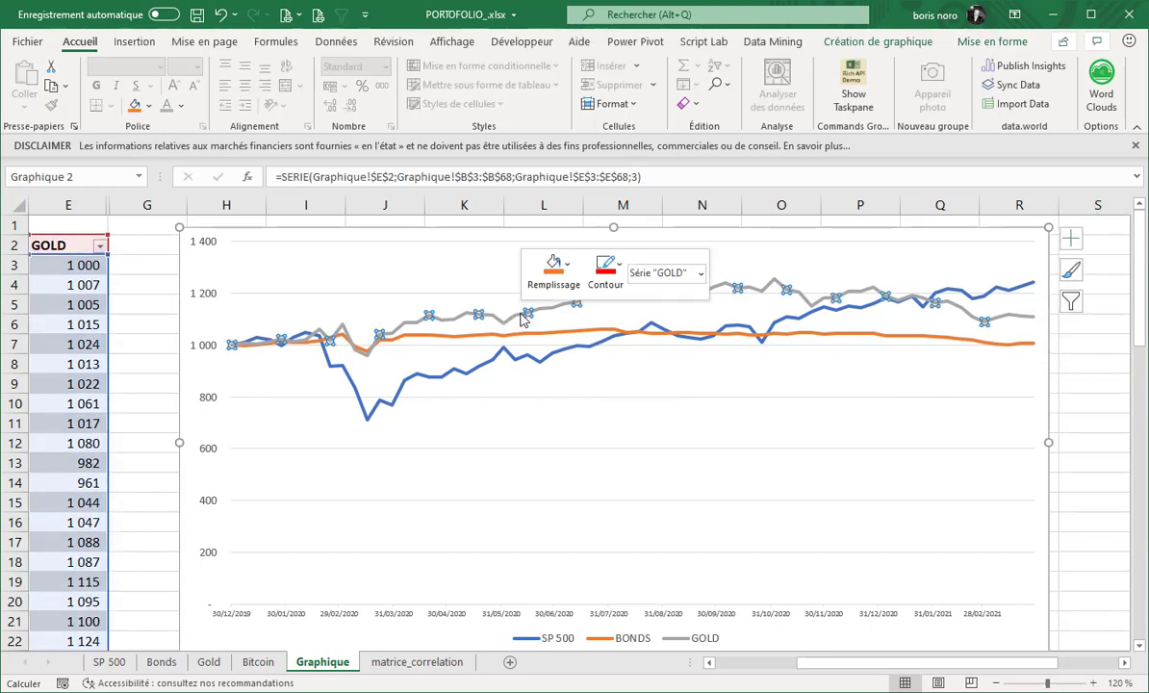
click(601, 286)
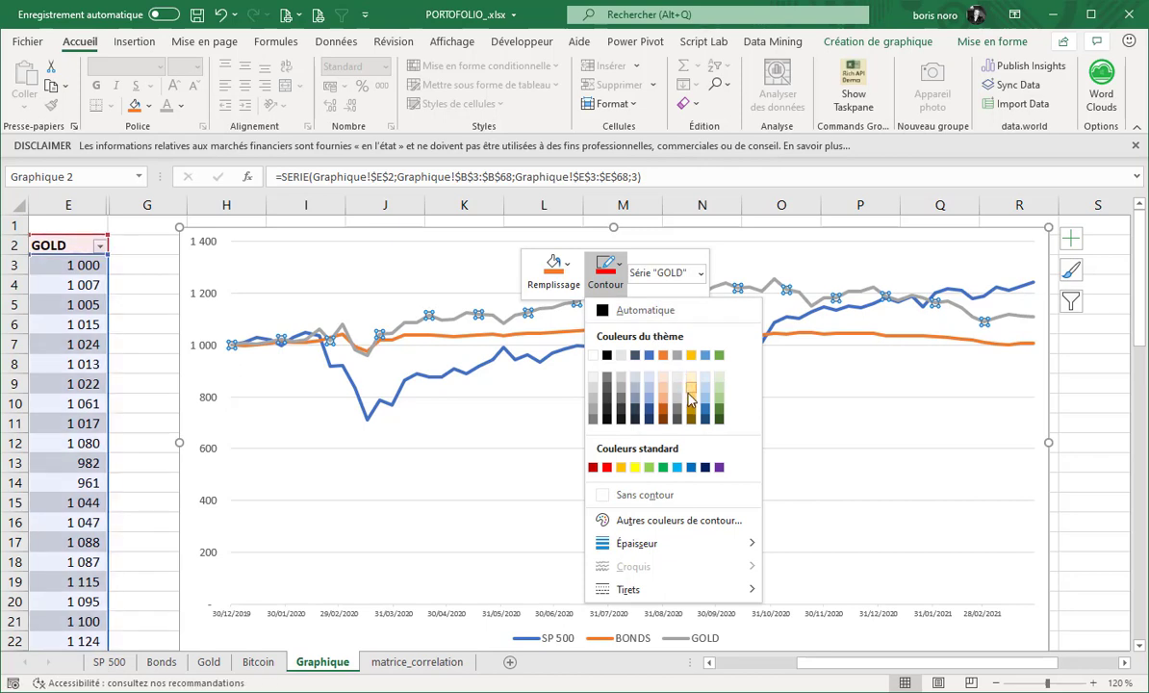
click(689, 403)
click(362, 356)
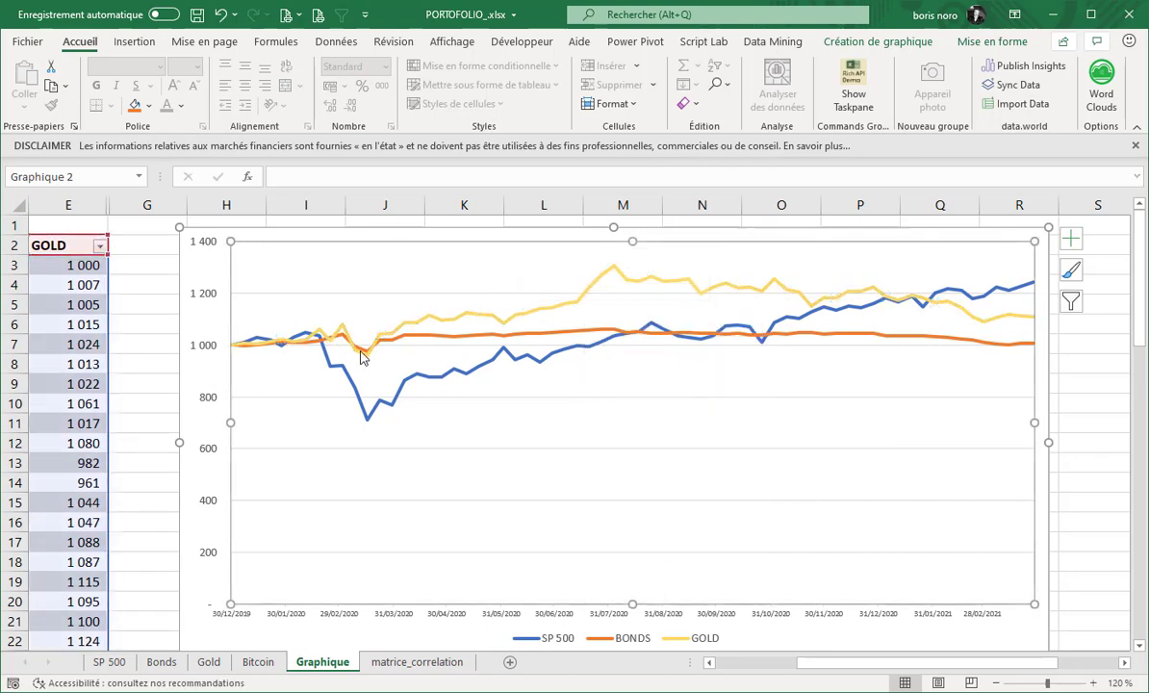
mouse_move(369, 359)
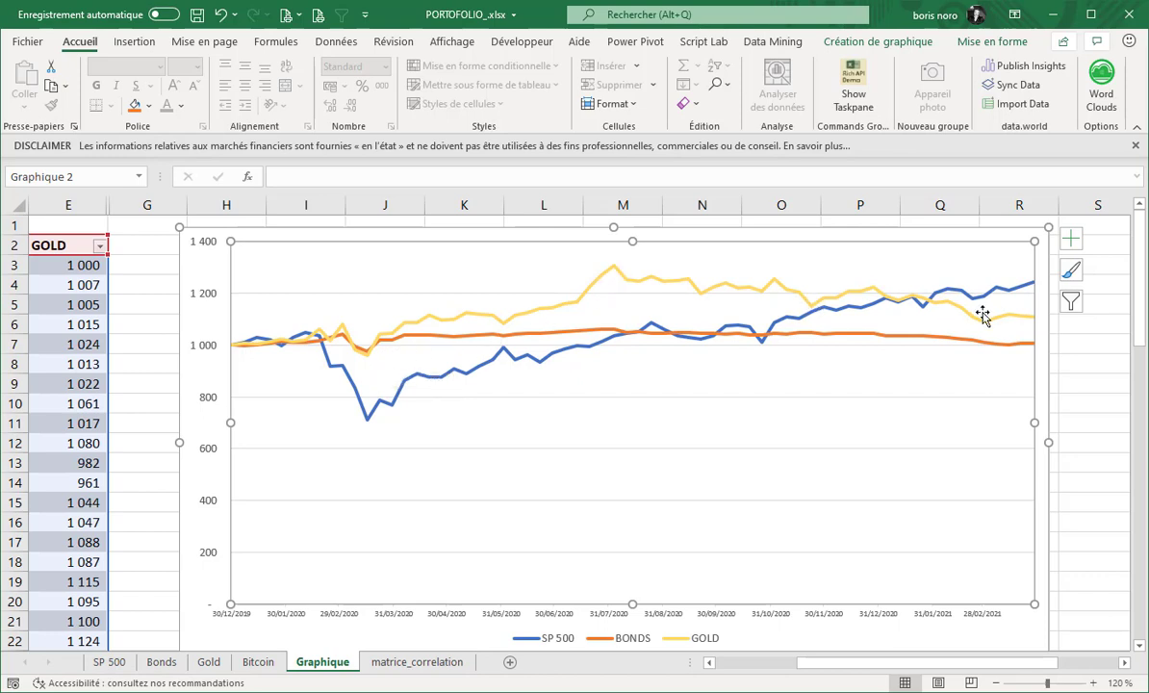
Unhide the BITCOIN column F so its curve is plotted in the chart again.
drag(97, 204, 123, 200)
right_click(122, 200)
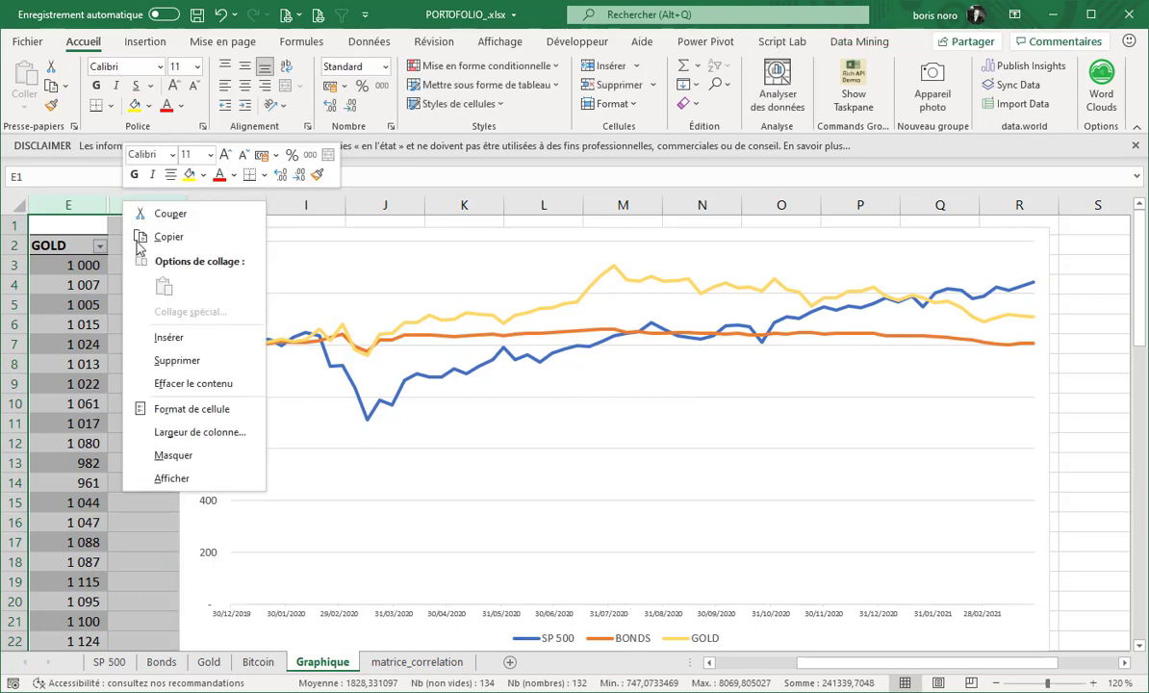
click(171, 478)
scroll(666, 441, down, 1)
scroll(666, 441, up, 1)
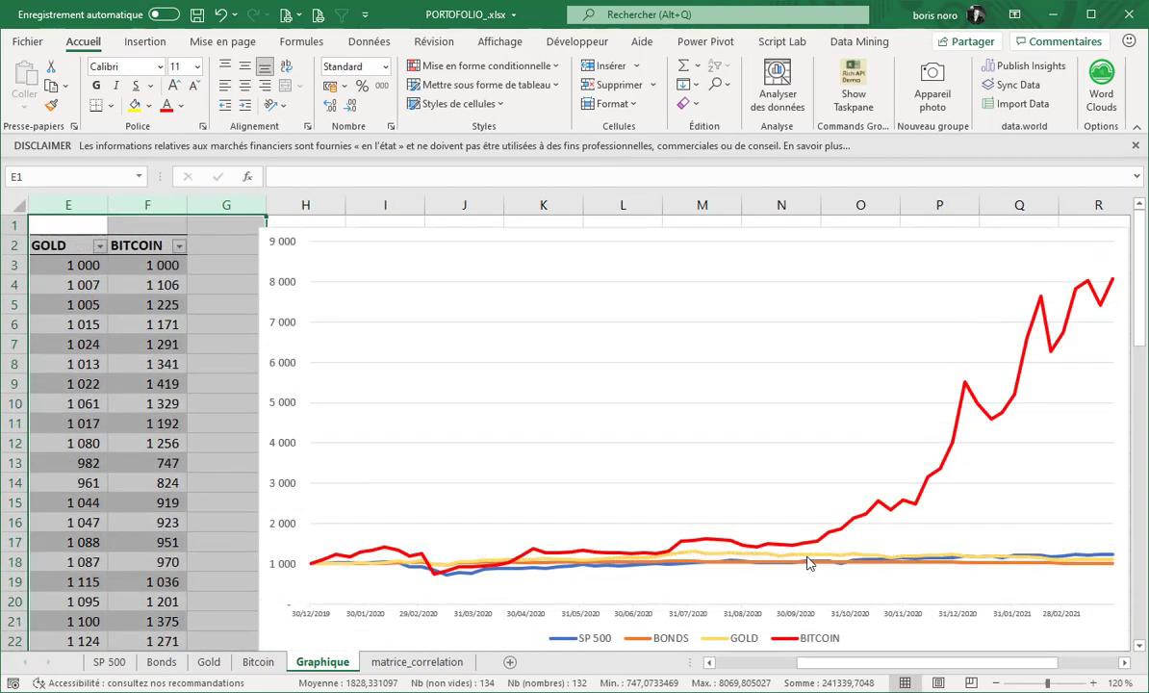
click(964, 234)
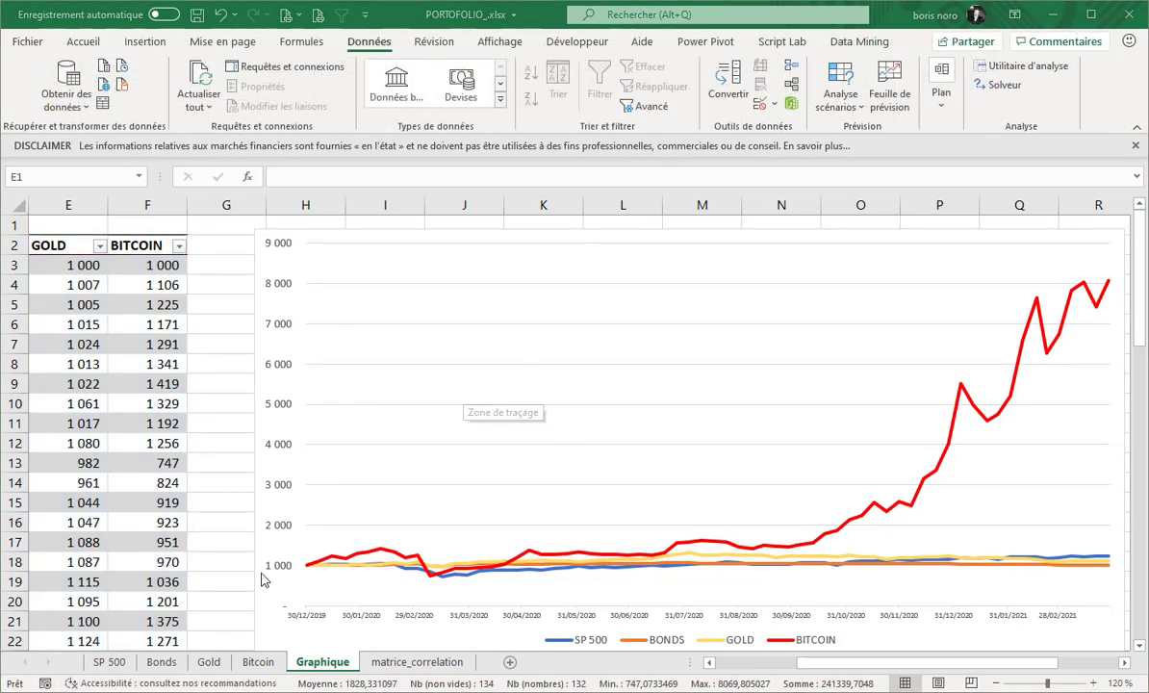
Open the matrice_correlation sheet, review the four asset columns and select cell H4.
click(447, 664)
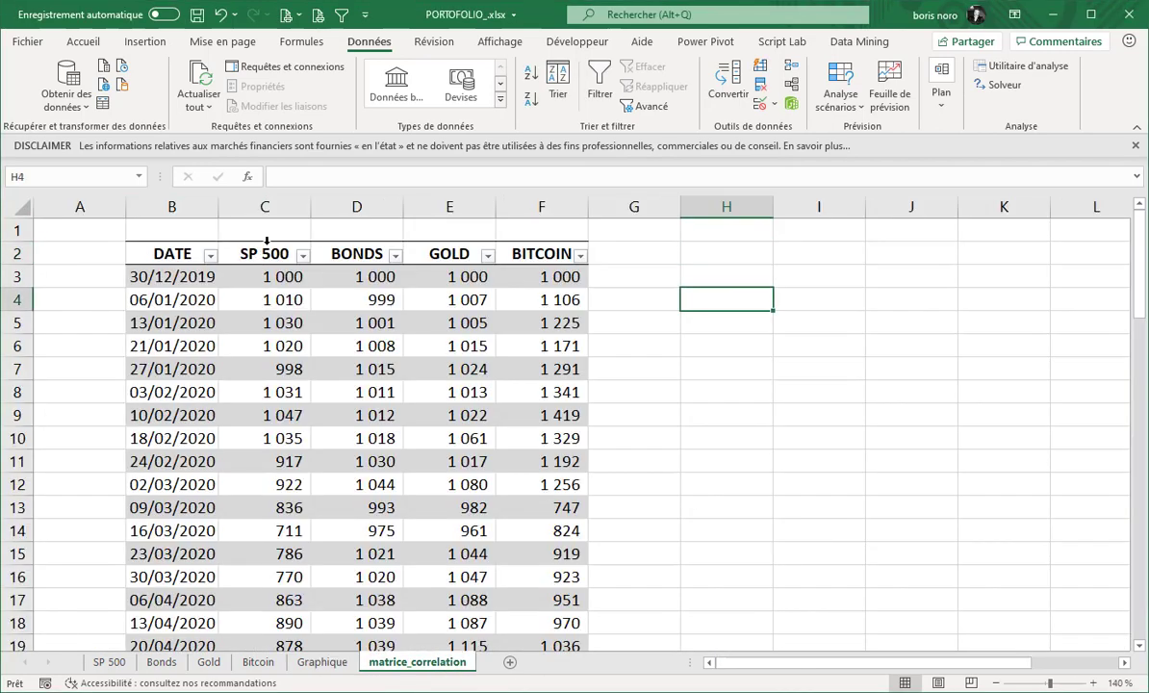
drag(261, 251, 502, 249)
click(726, 336)
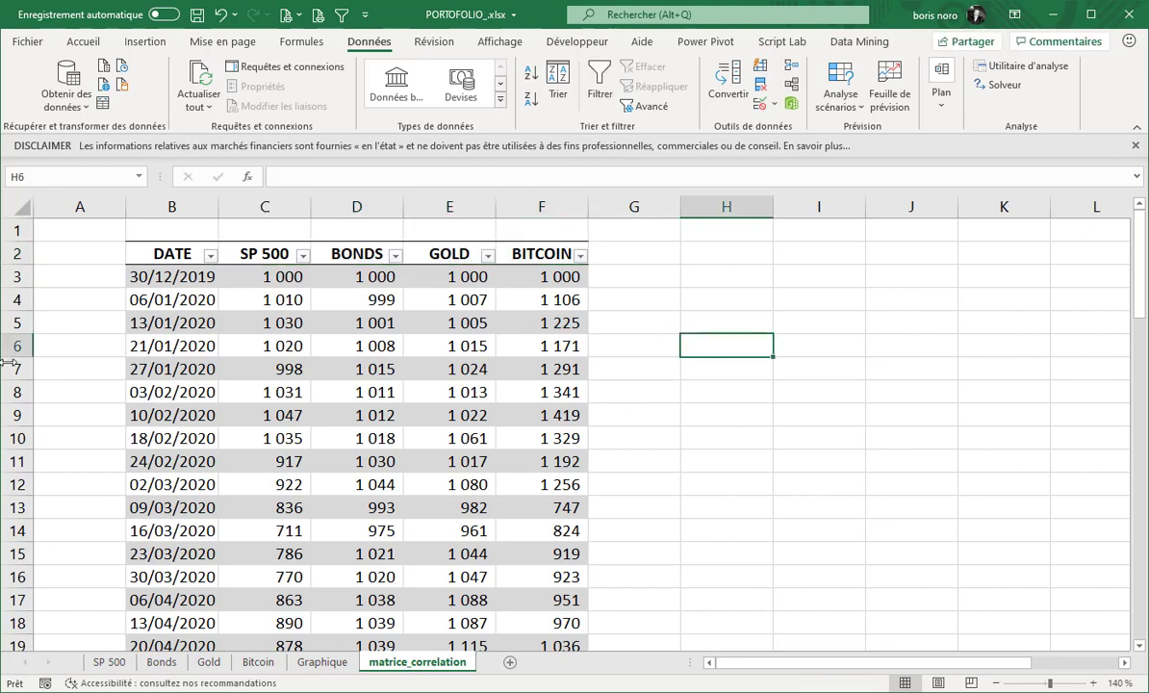
key(Up)
key(Up)
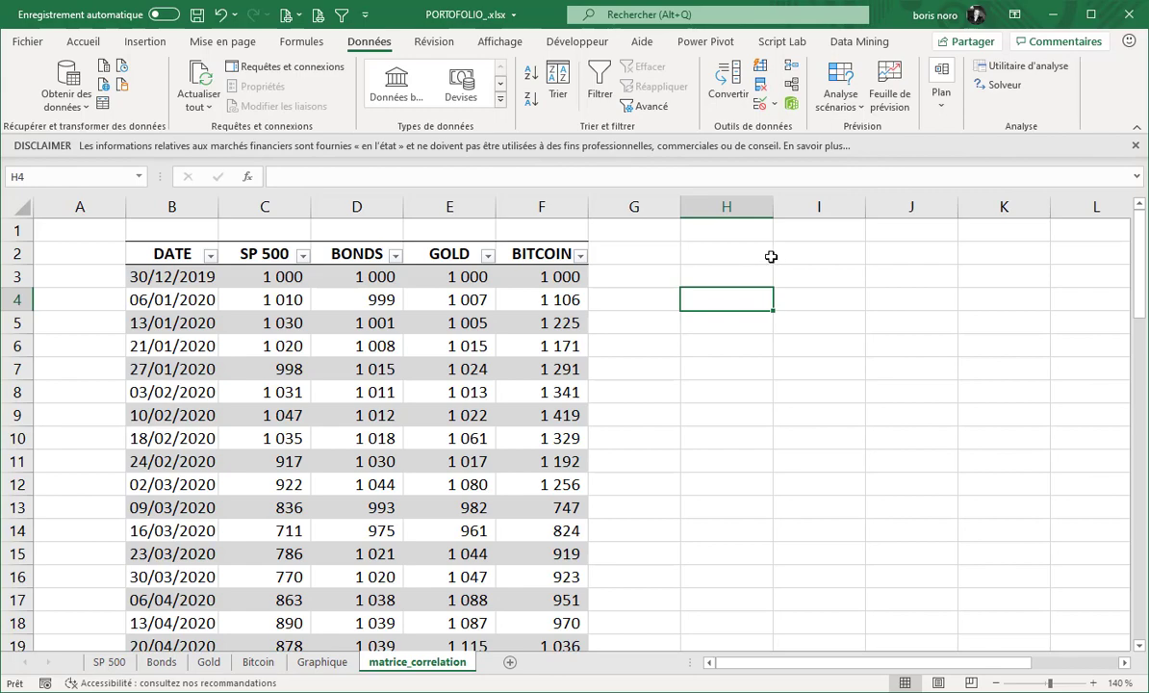
Check in the Excel add-in options that Analysis ToolPak is enabled and accept the add-in list.
click(28, 43)
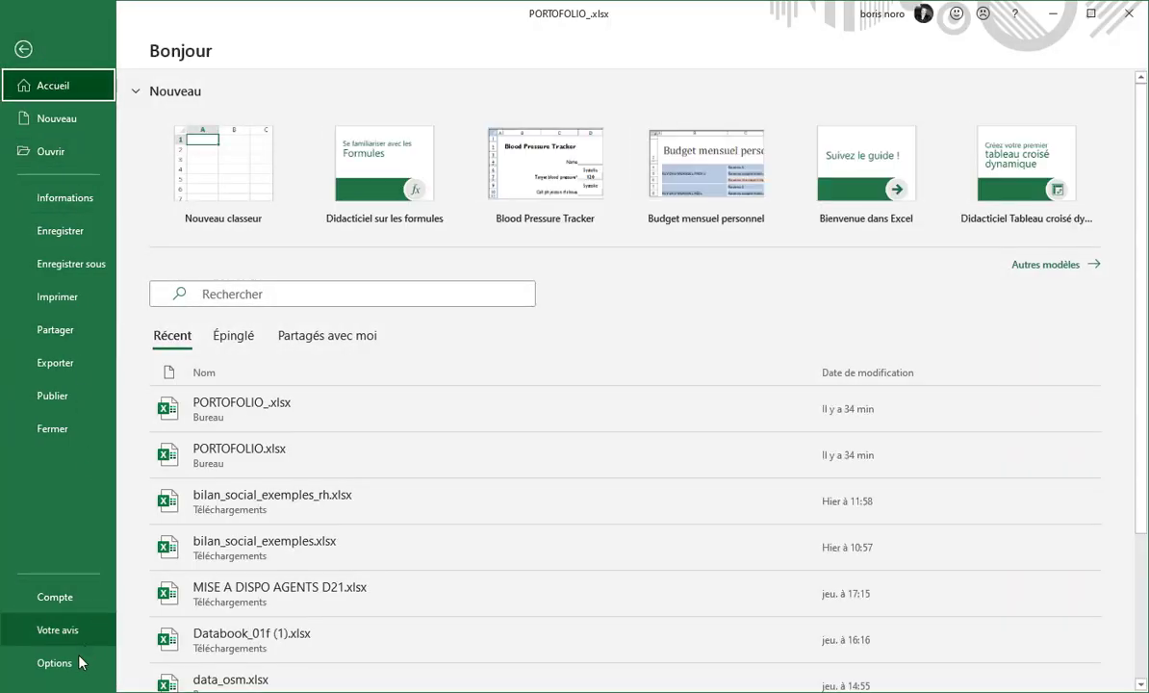
click(80, 662)
click(245, 333)
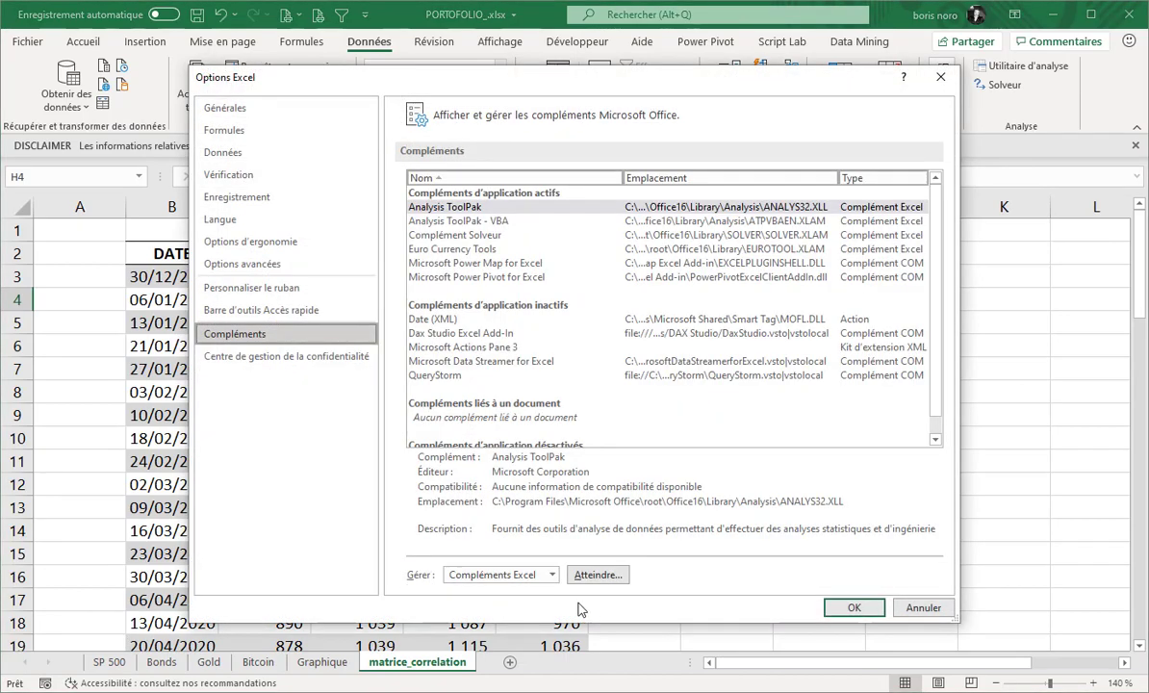
click(605, 577)
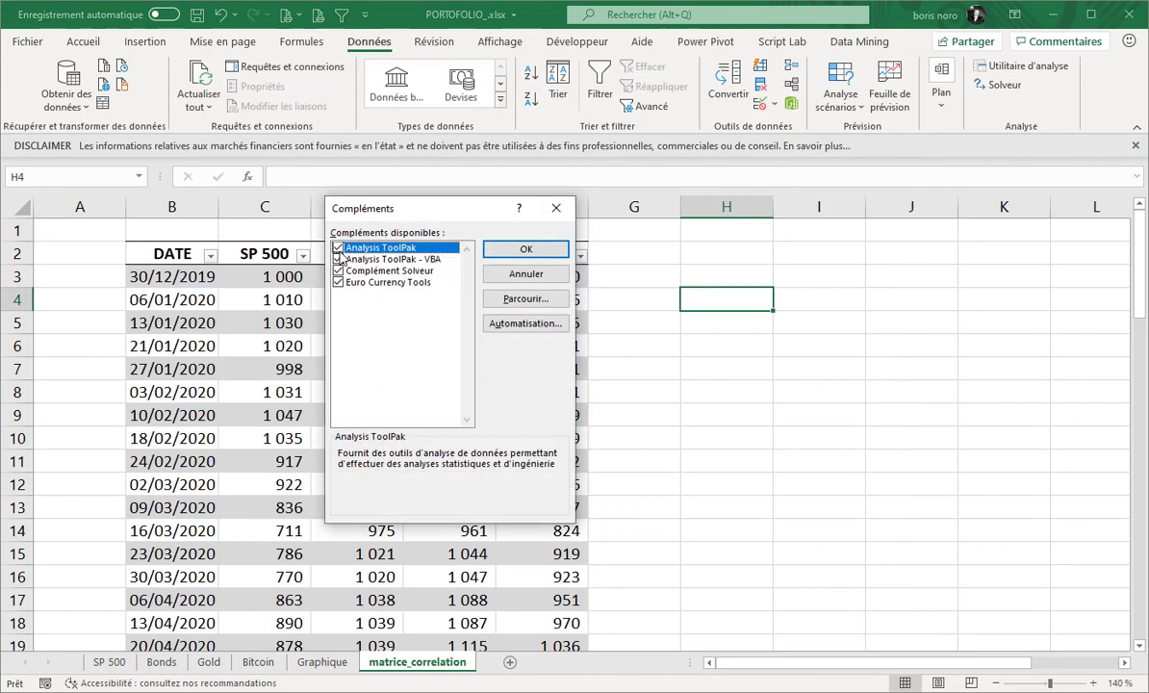
click(525, 249)
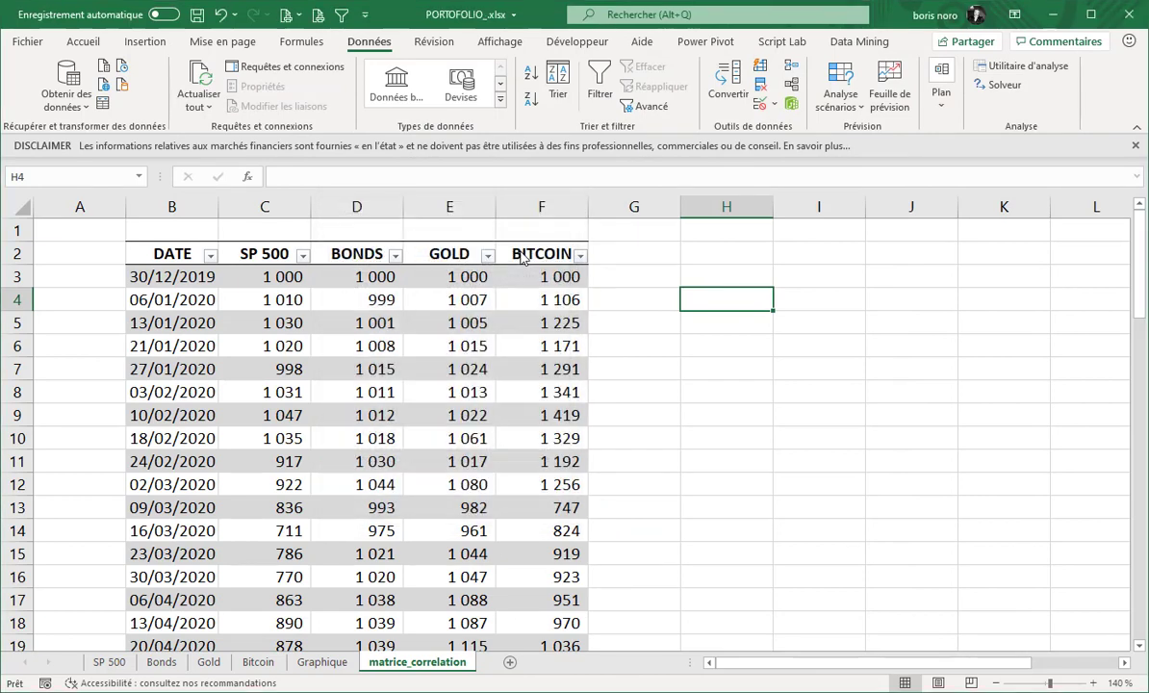
Start the Analyse de corrélation tool from the data analysis utility.
click(1064, 76)
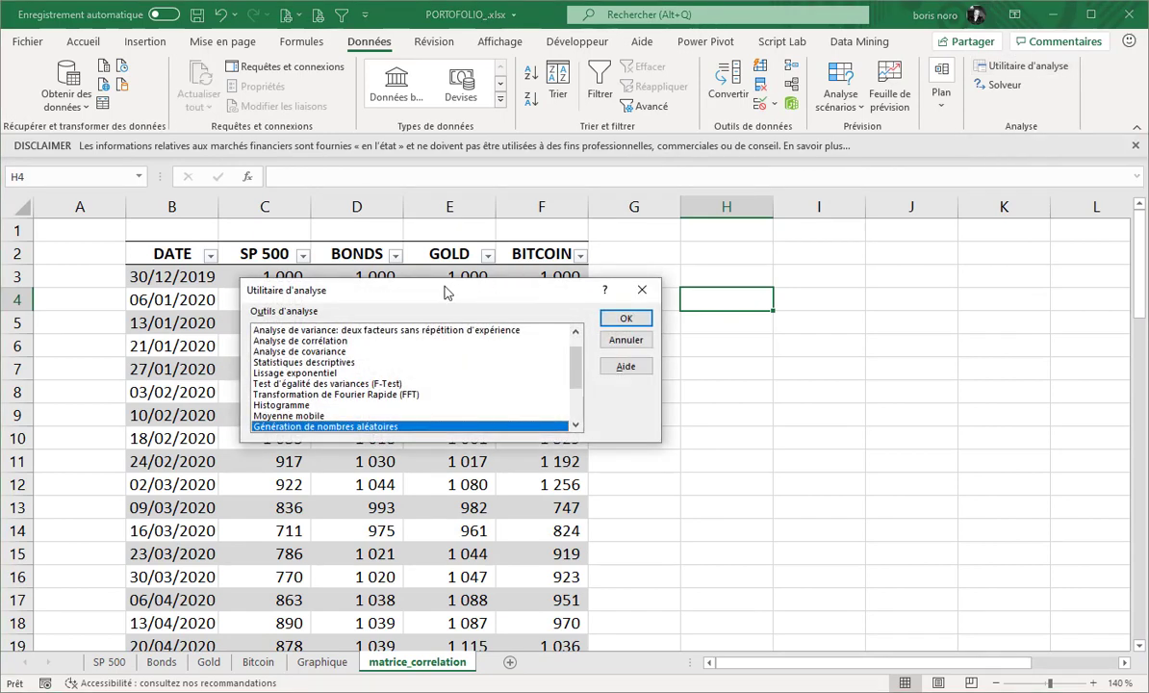
drag(445, 291, 794, 287)
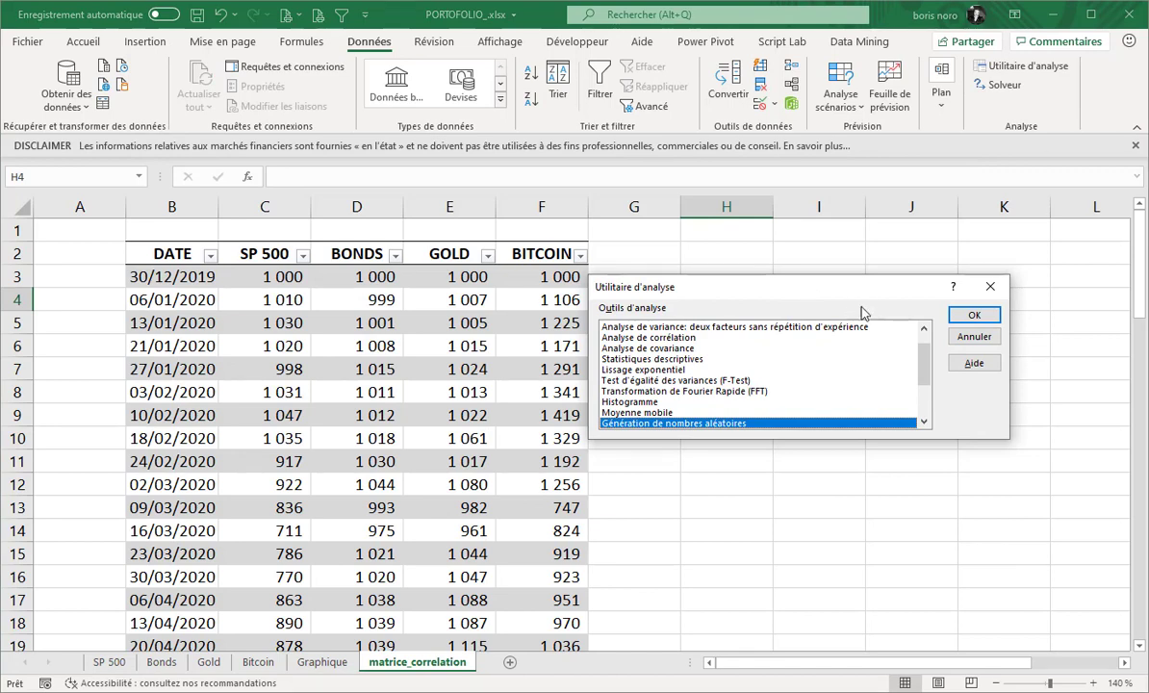
click(926, 421)
click(926, 421)
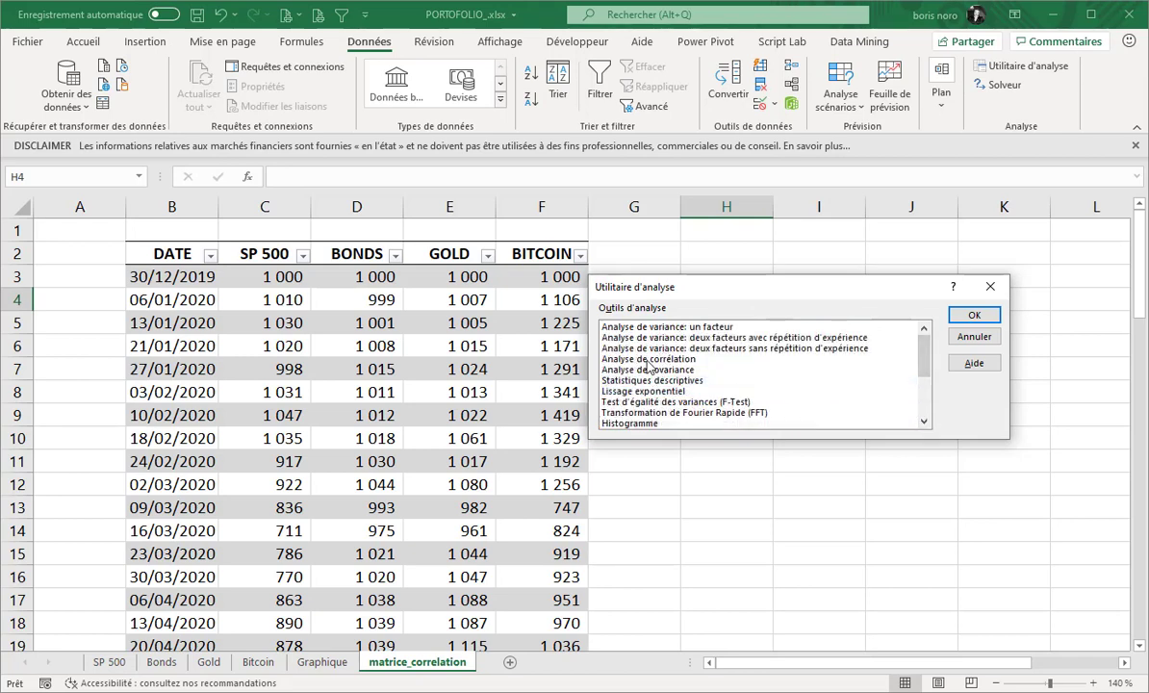
click(649, 359)
click(973, 318)
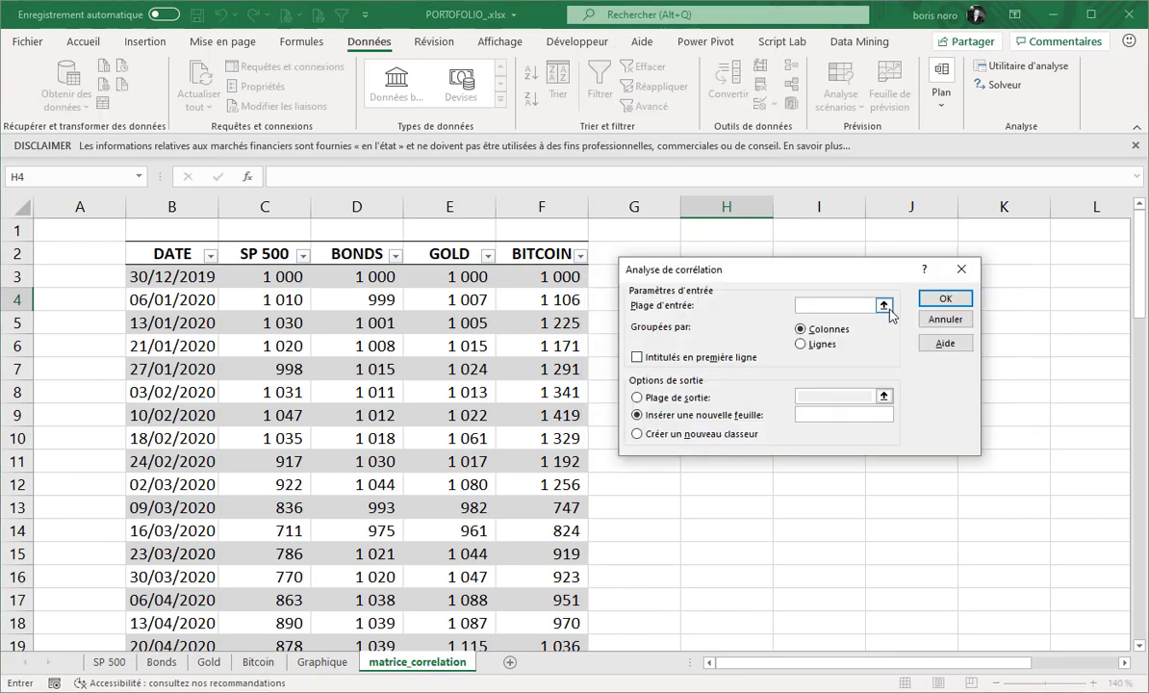
Set the correlation input range to $C$2:$F$68 and treat the first row as labels.
click(885, 306)
drag(266, 247, 508, 250)
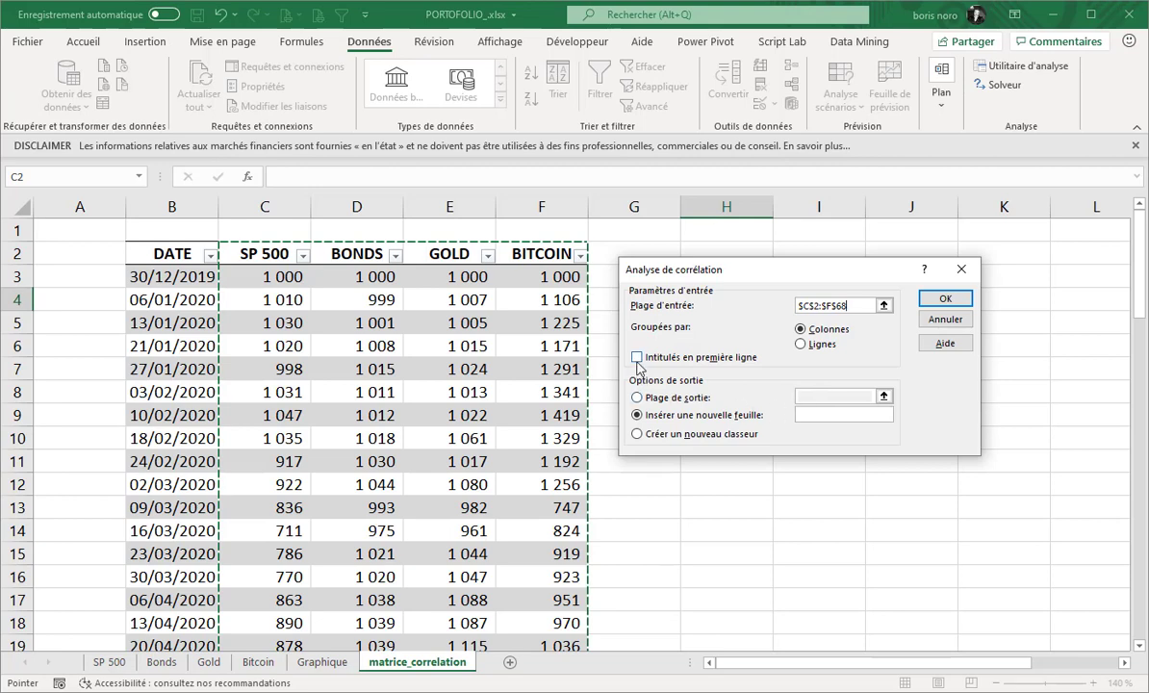
click(637, 359)
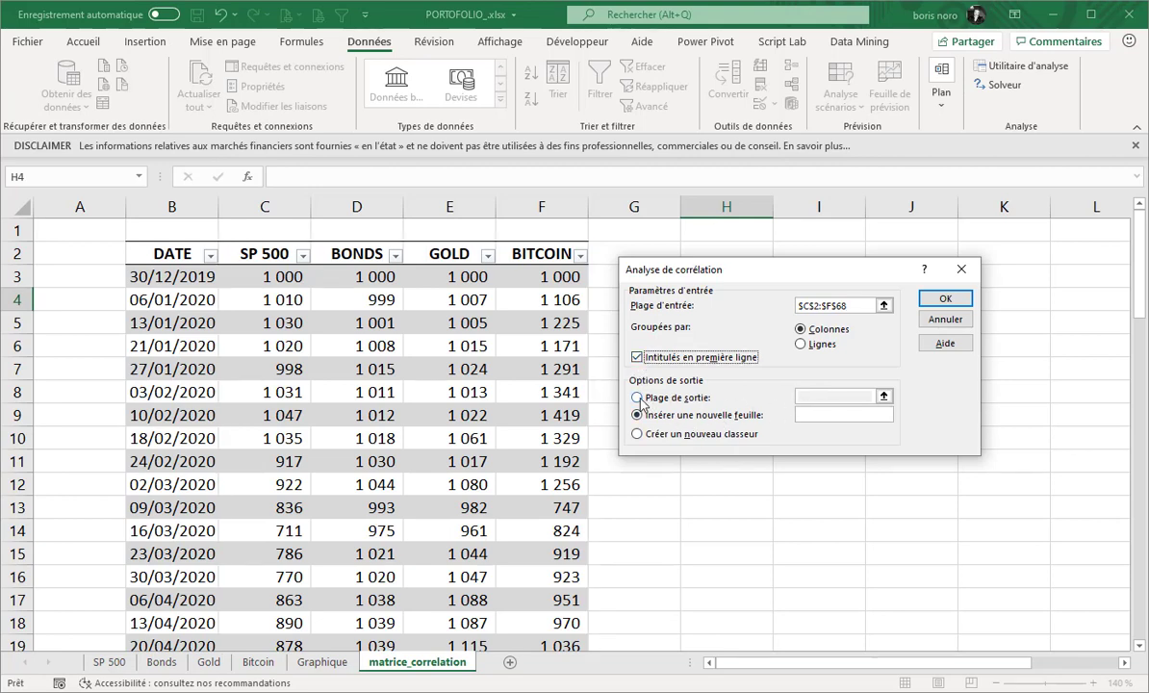
Set the output range to $I$2 on the current sheet and run the correlation analysis.
click(637, 397)
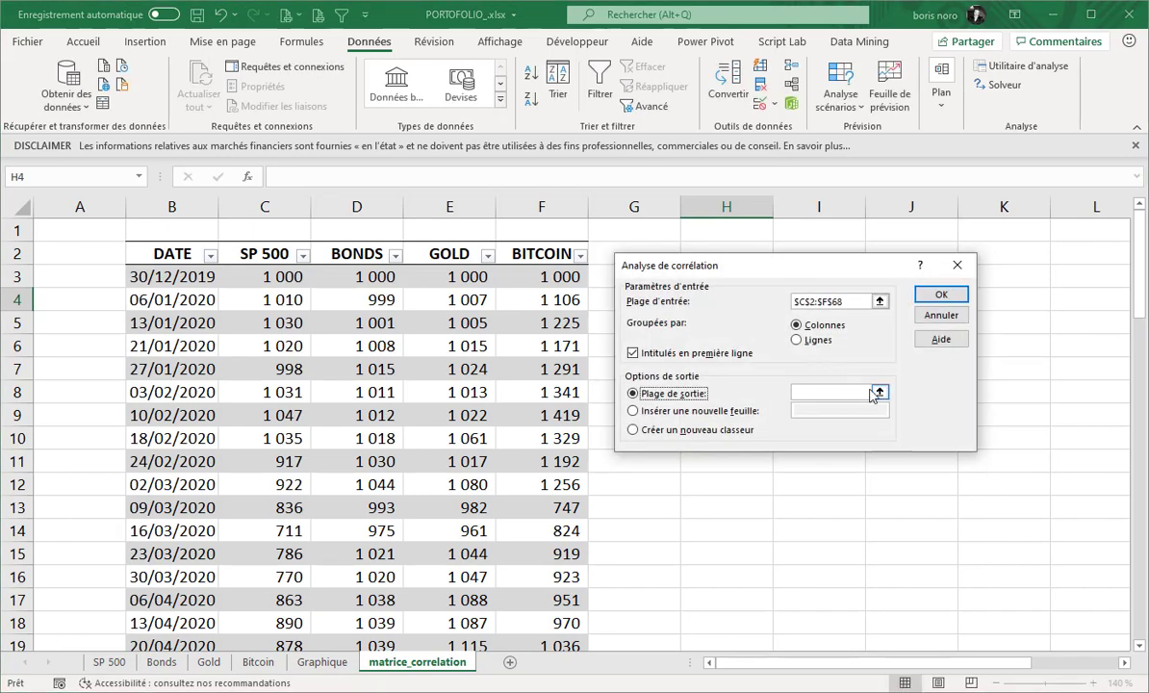
click(878, 393)
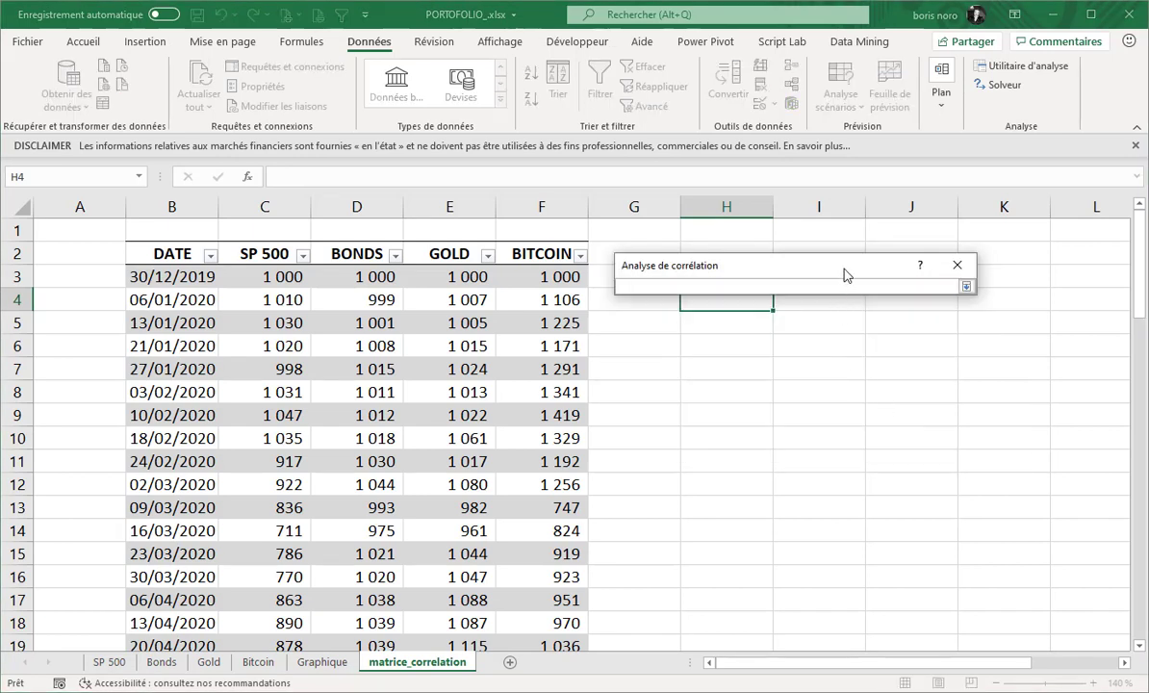
drag(844, 275, 502, 412)
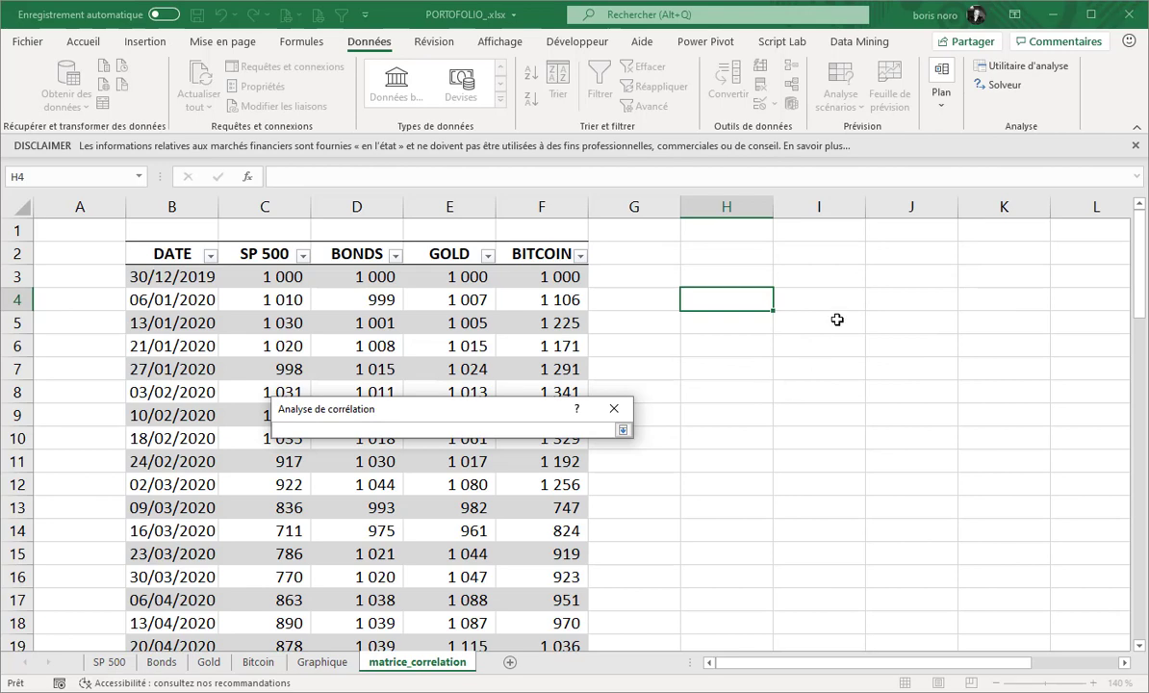
click(839, 253)
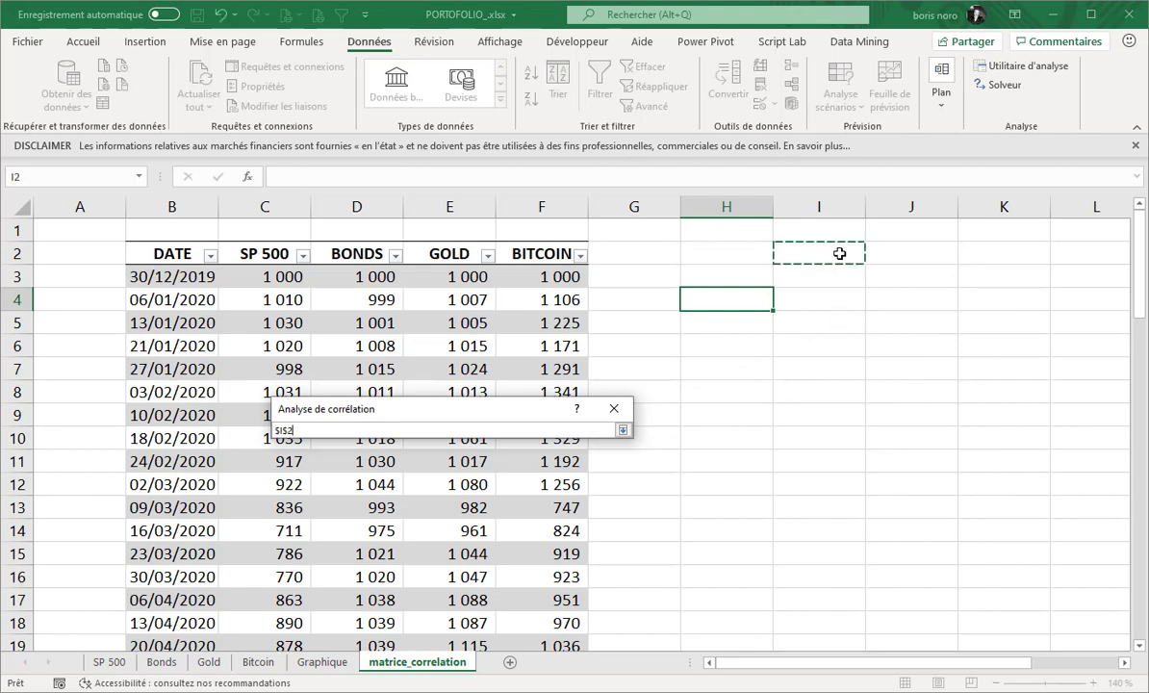
key(Return)
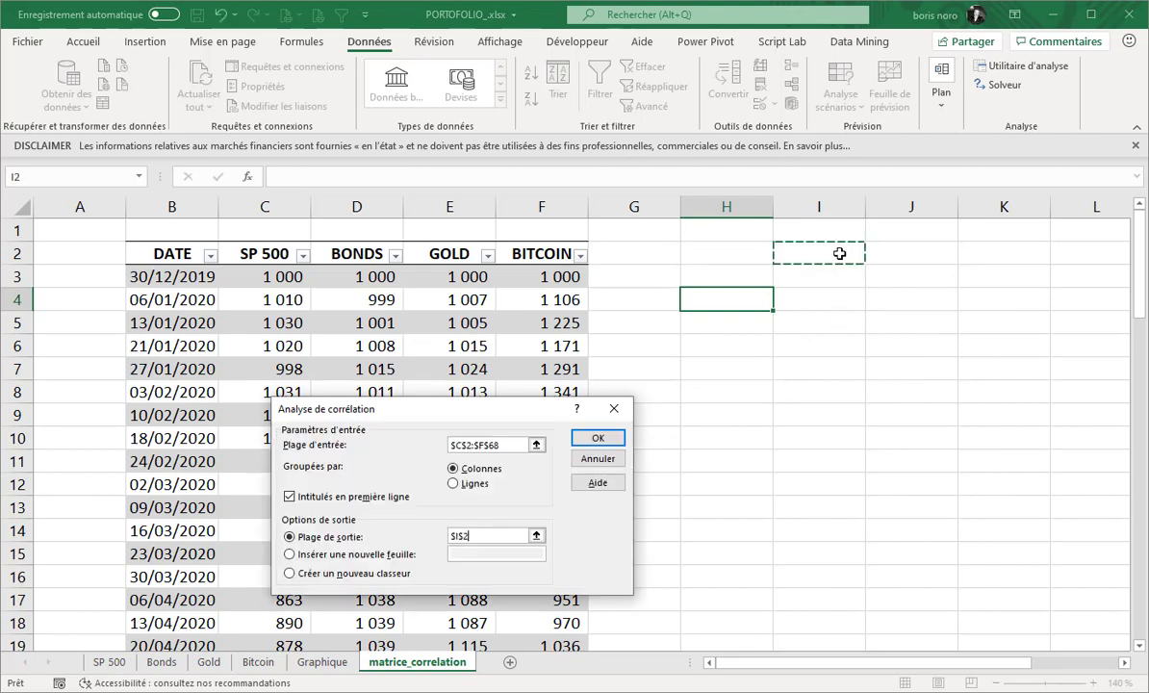
click(604, 438)
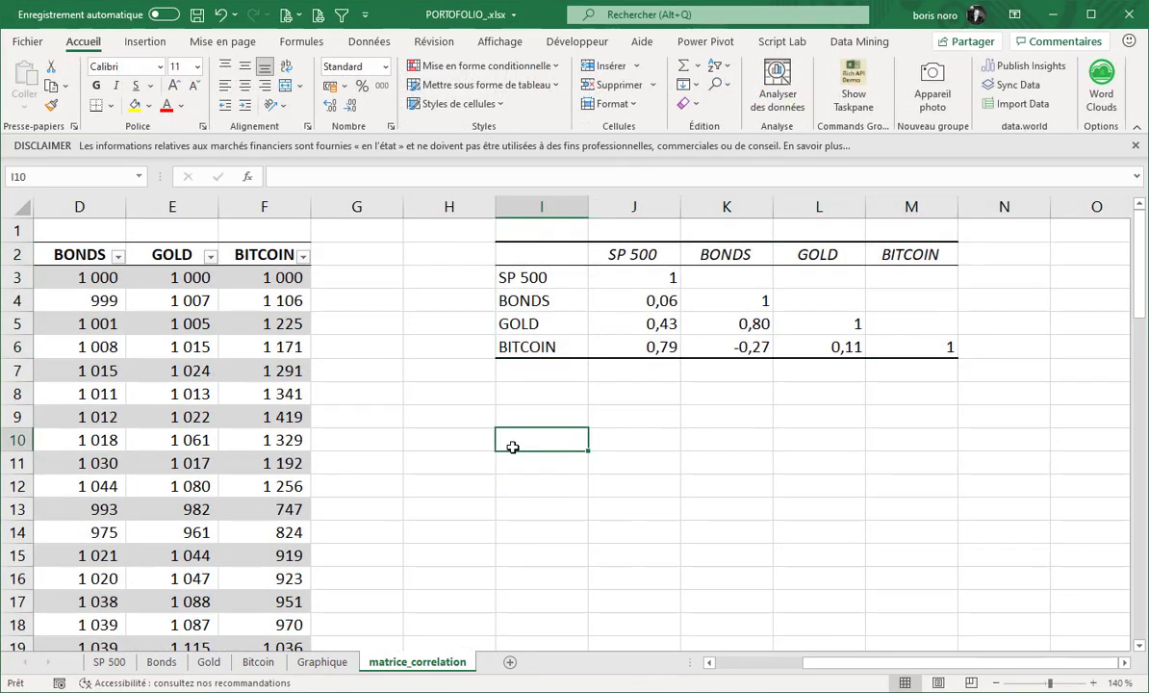
Copy the correlation coefficients in J3:M6 and paste them transposed starting at cell J9.
click(655, 279)
drag(696, 287, 900, 339)
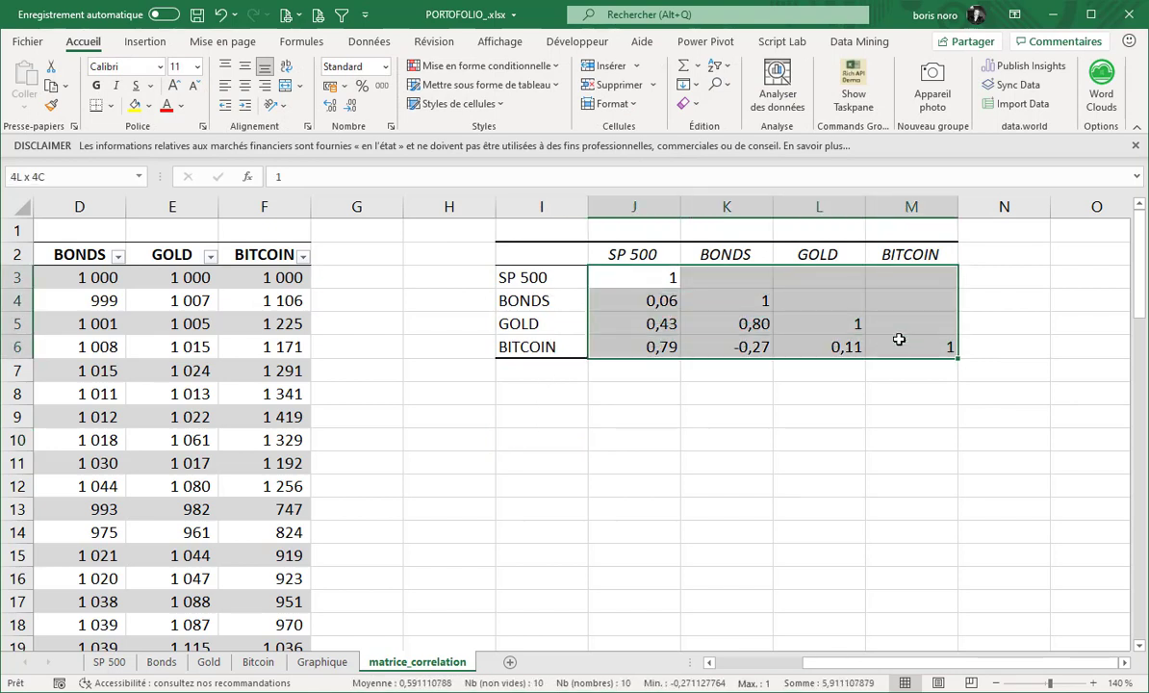
right_click(665, 276)
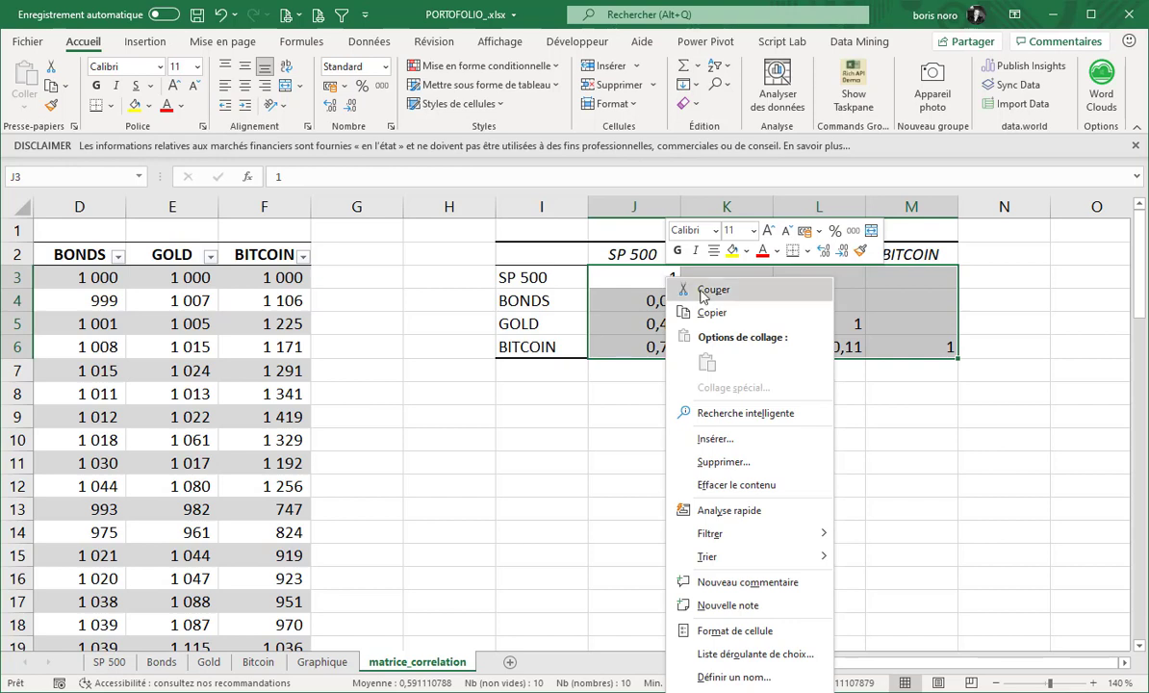
click(710, 313)
click(644, 416)
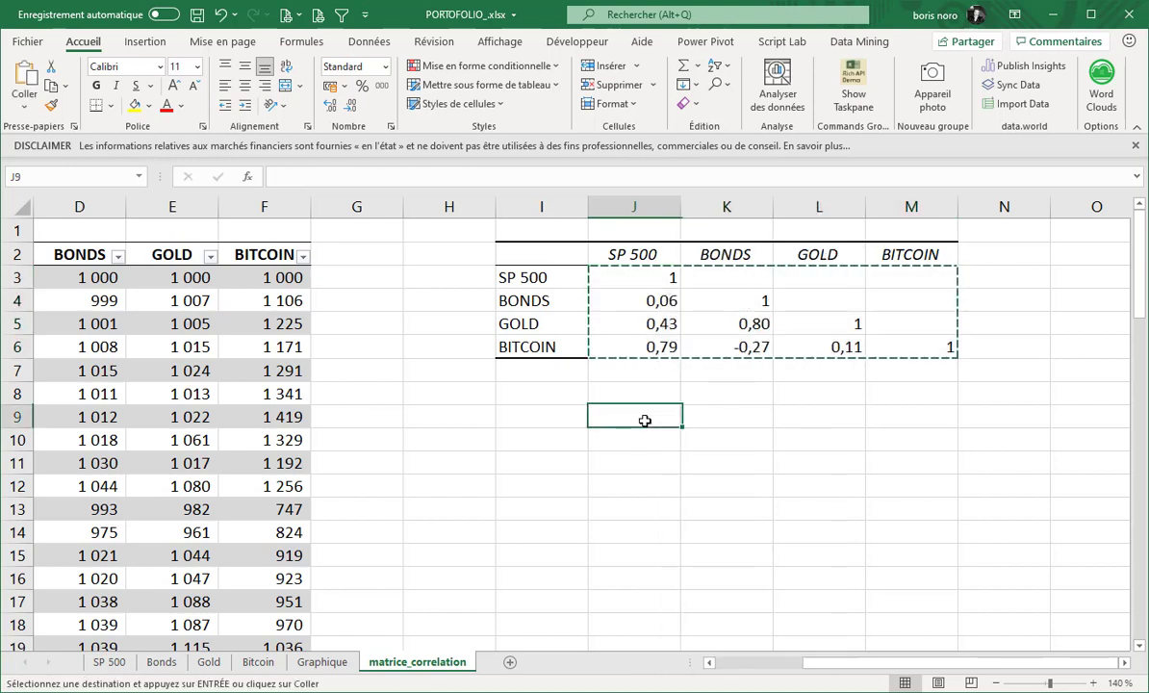
right_click(649, 416)
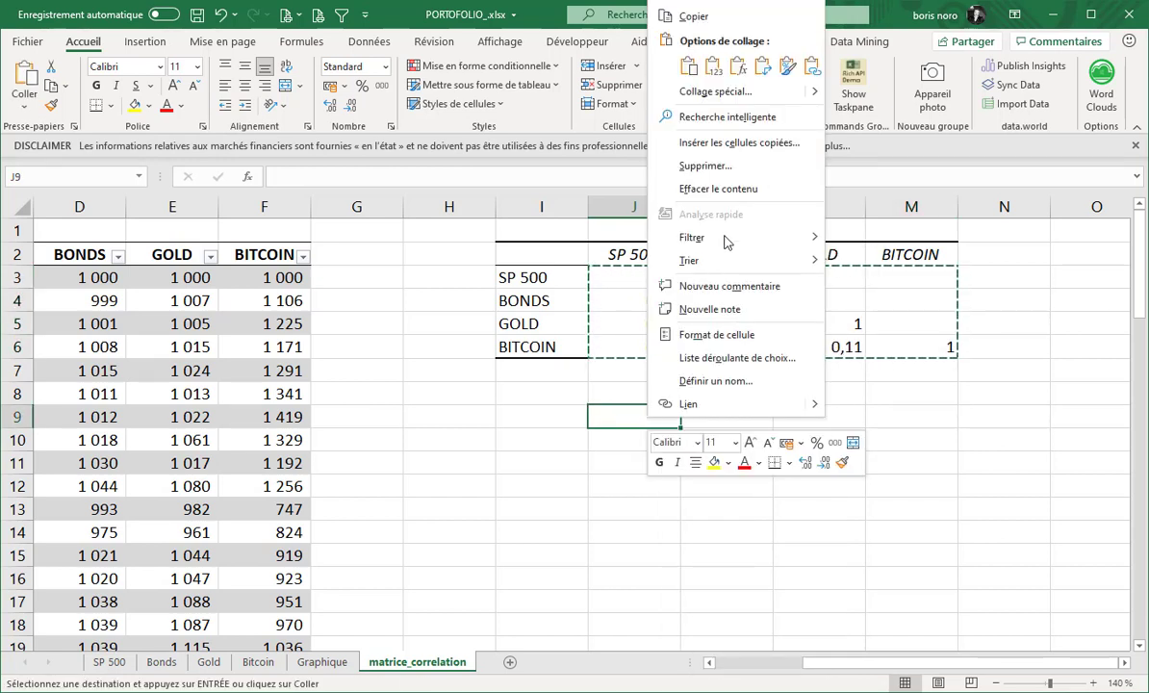
mouse_move(813, 93)
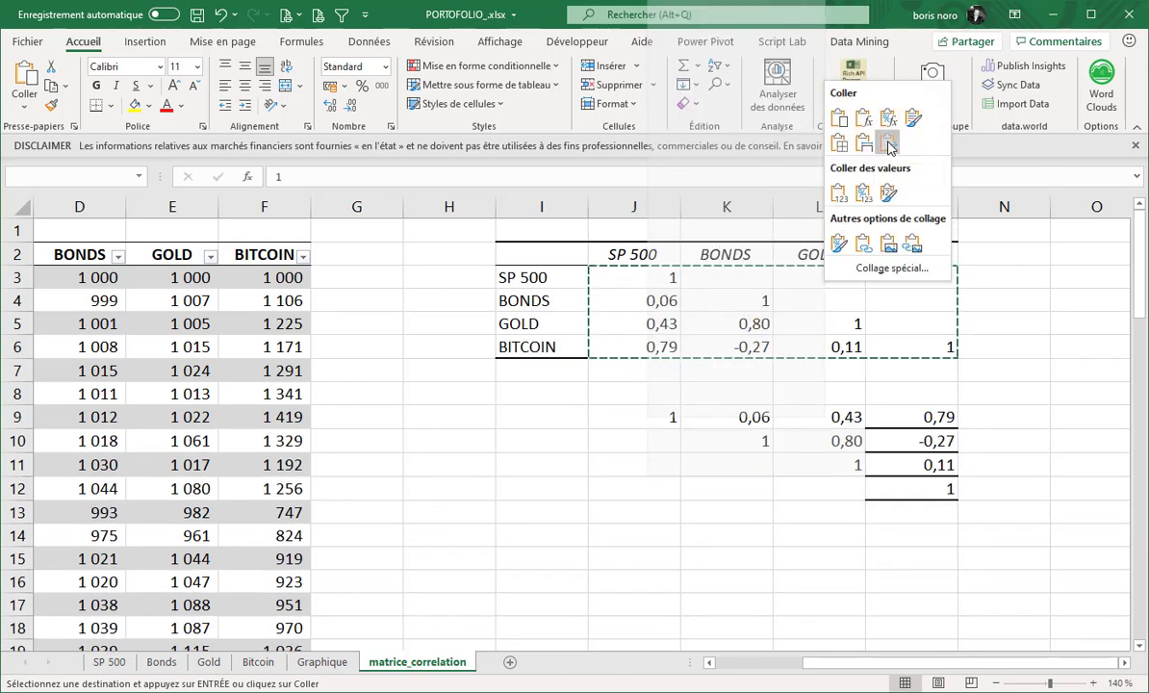
click(887, 143)
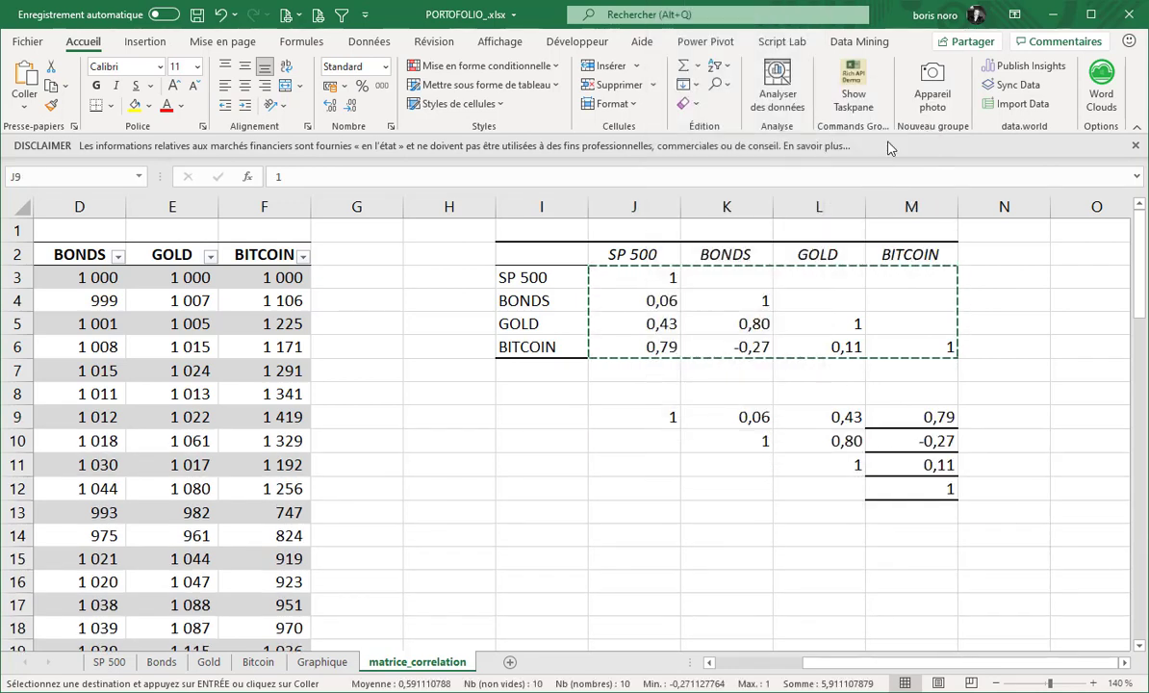
Link the matrix cells K3 and L3 to the transposed values in K9 and L9 with the formulas +K9 and +L9.
click(737, 277)
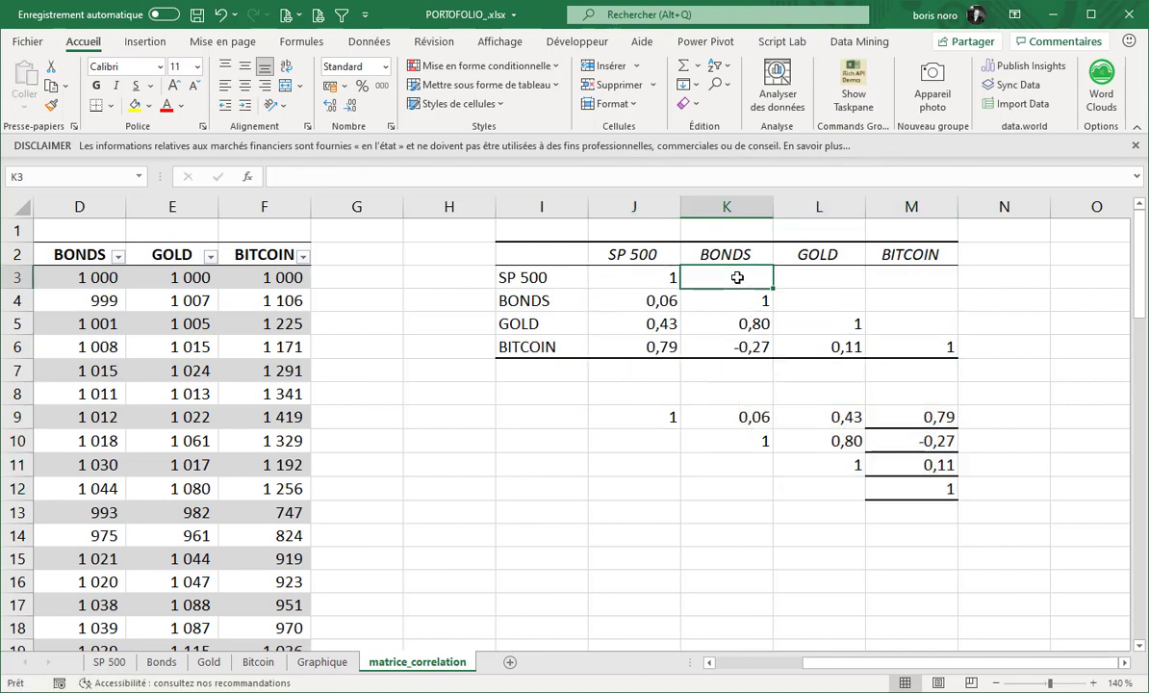
text(+)
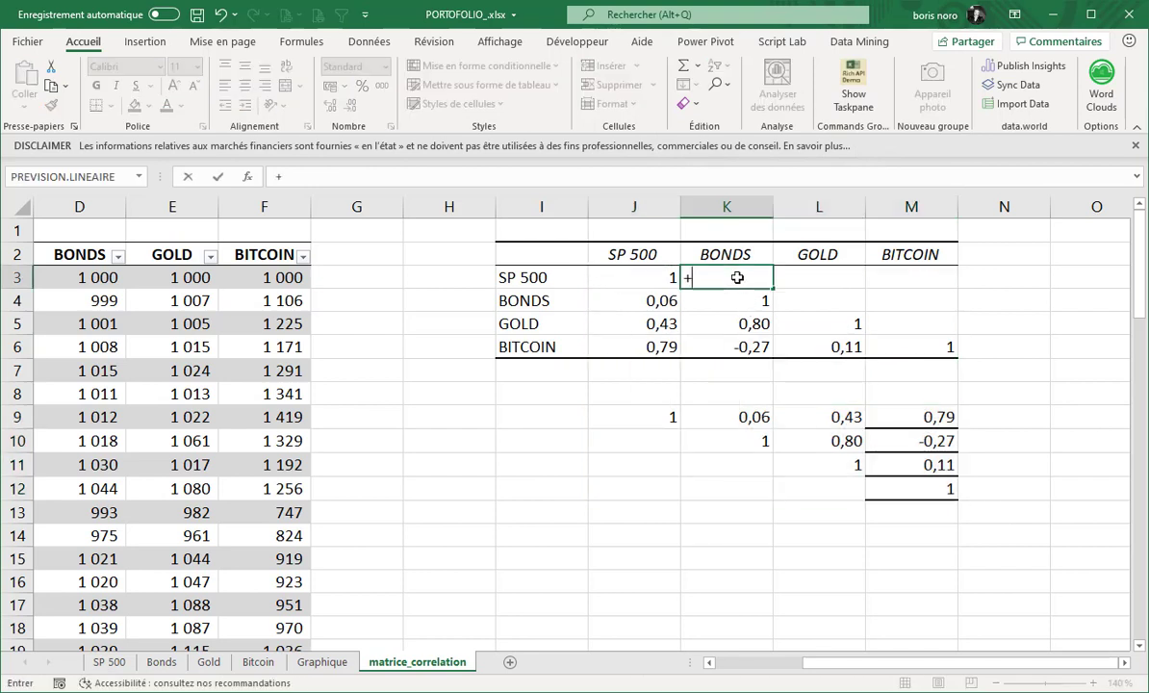
click(748, 415)
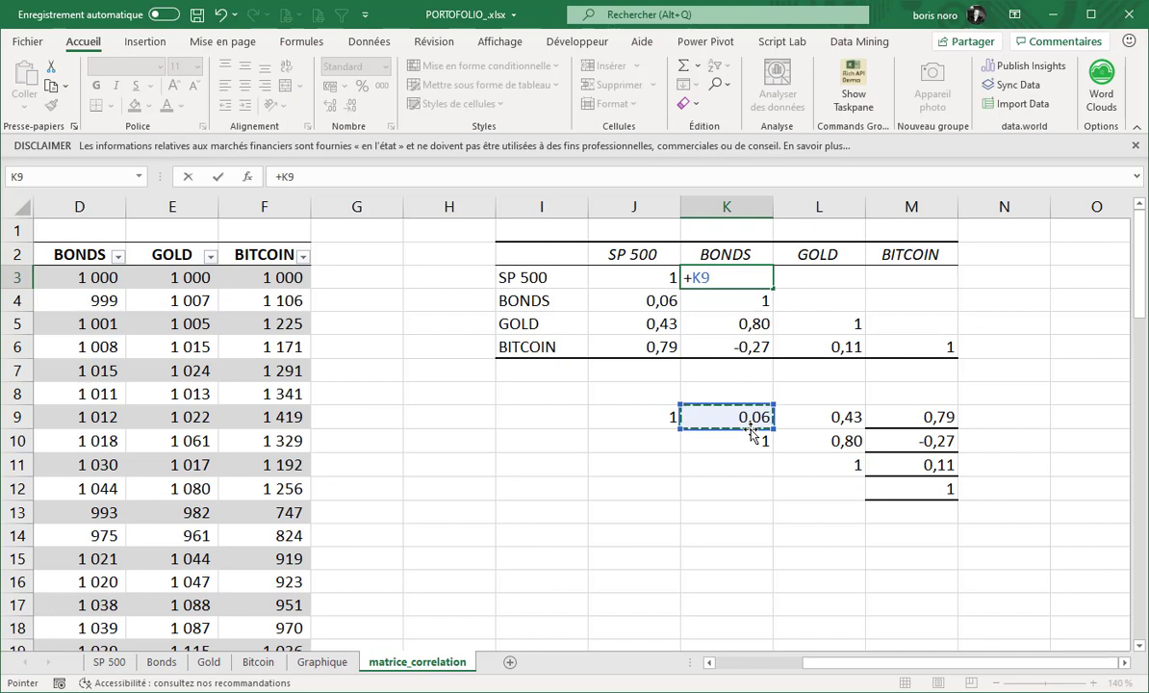
key(Return)
click(811, 280)
text(+)
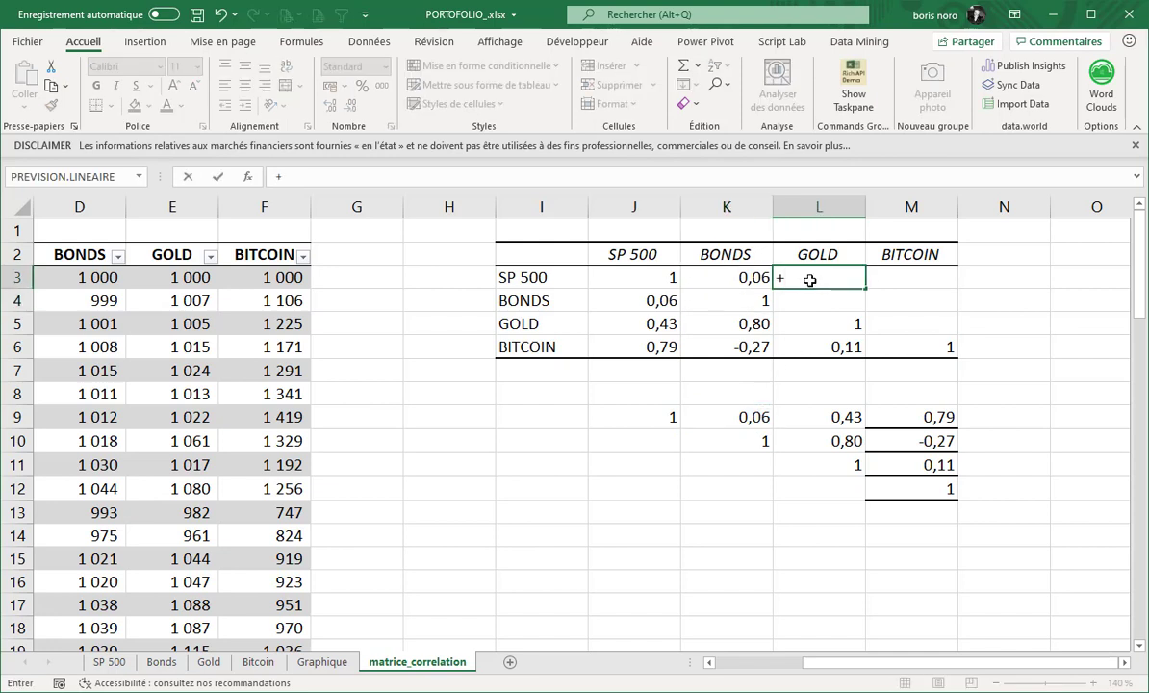
click(832, 416)
key(Return)
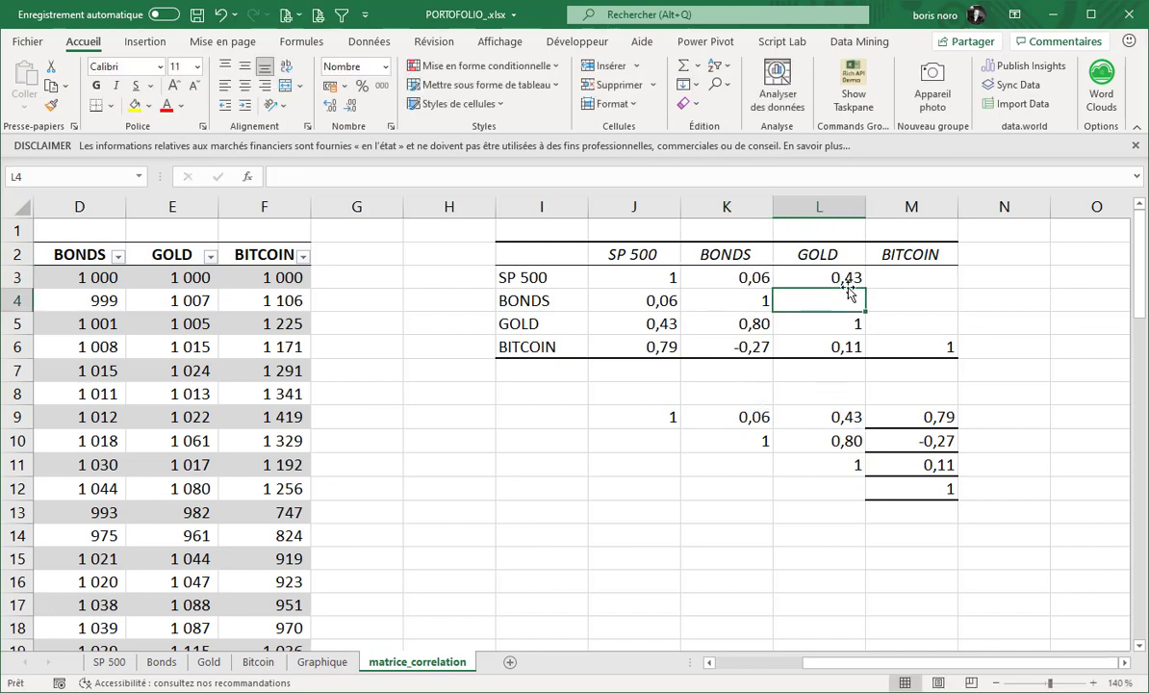
Fill the L3 link formula across and down to M6 to complete the empty upper half of the correlation matrix.
click(852, 277)
drag(864, 287, 959, 327)
click(859, 282)
click(957, 284)
click(741, 488)
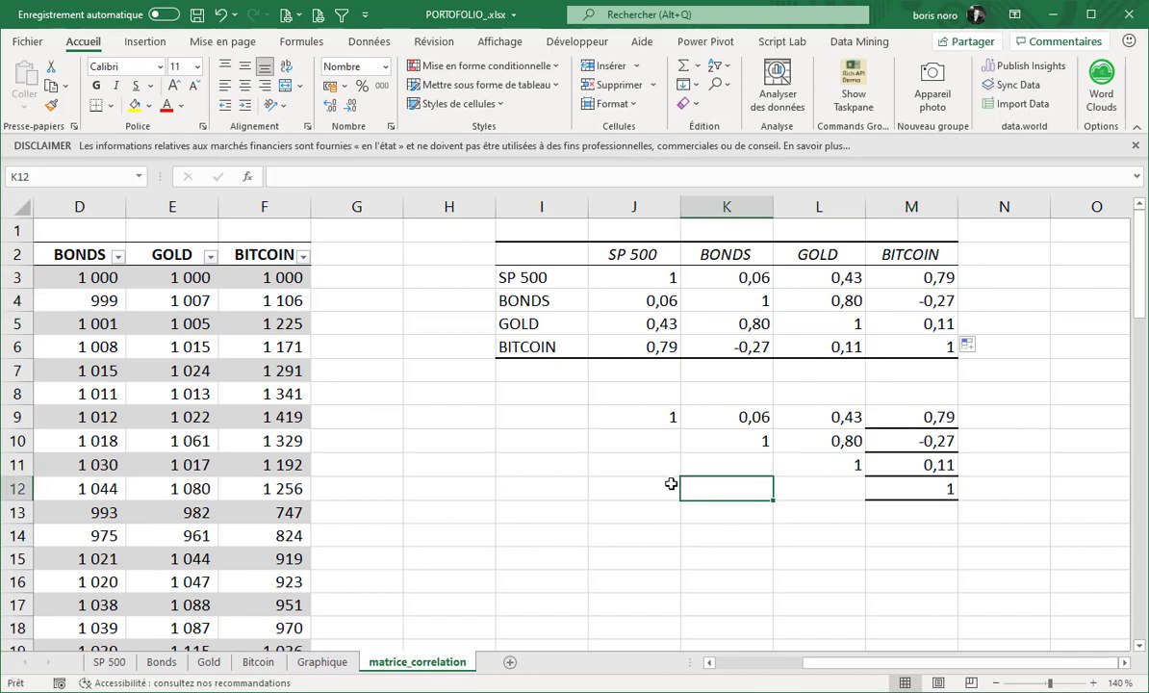
Copy the full matrix J3:M6 and paste it over itself as values only.
click(651, 417)
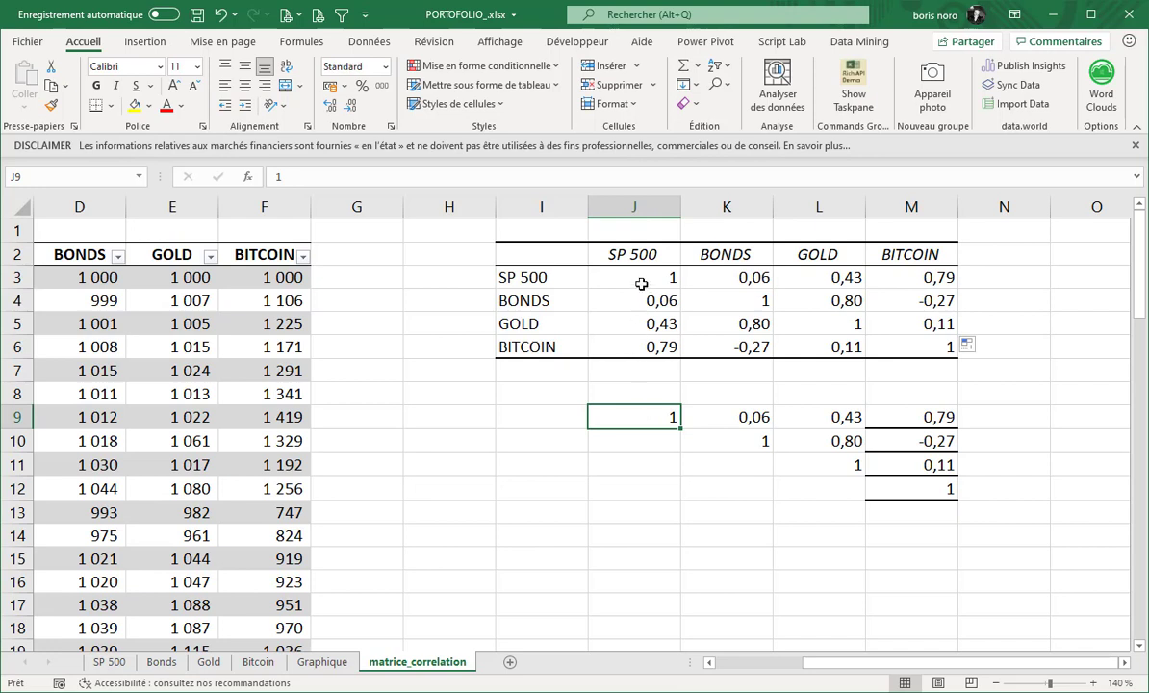
drag(641, 282, 907, 349)
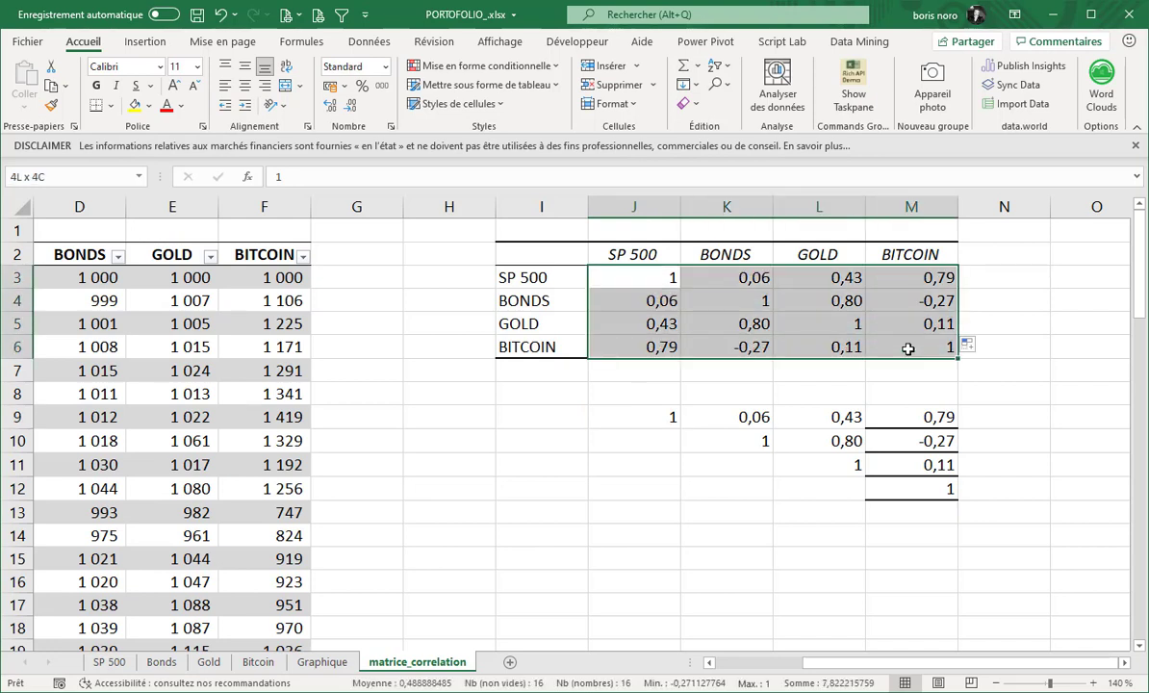
right_click(655, 281)
click(698, 315)
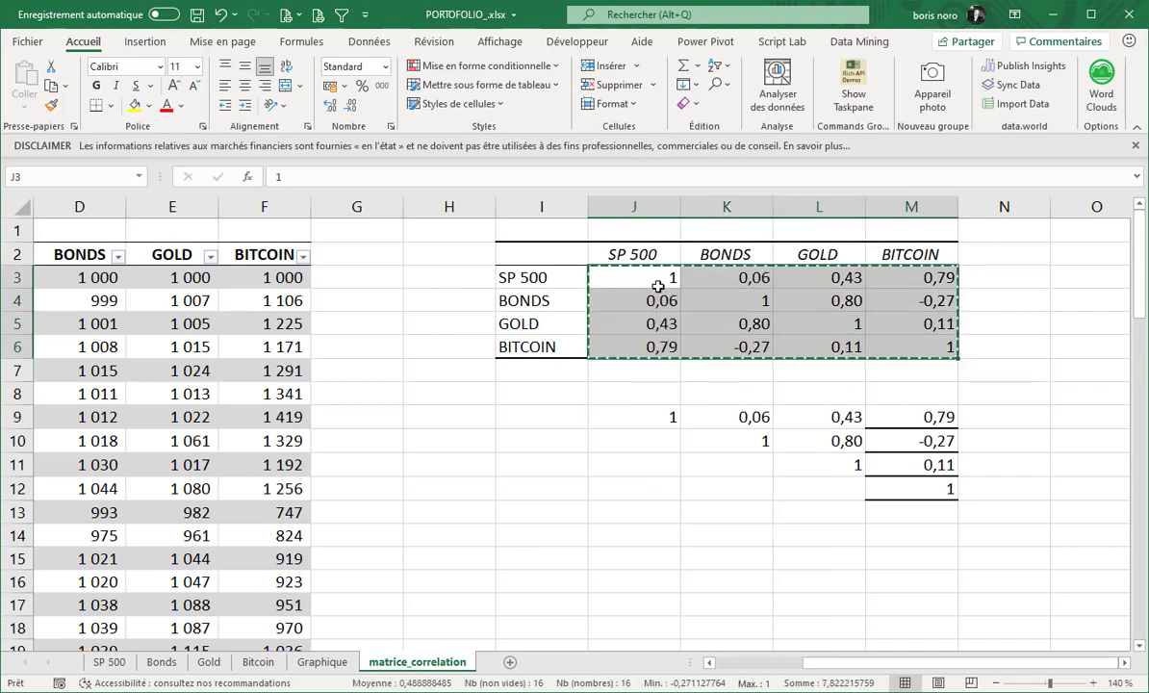
right_click(655, 278)
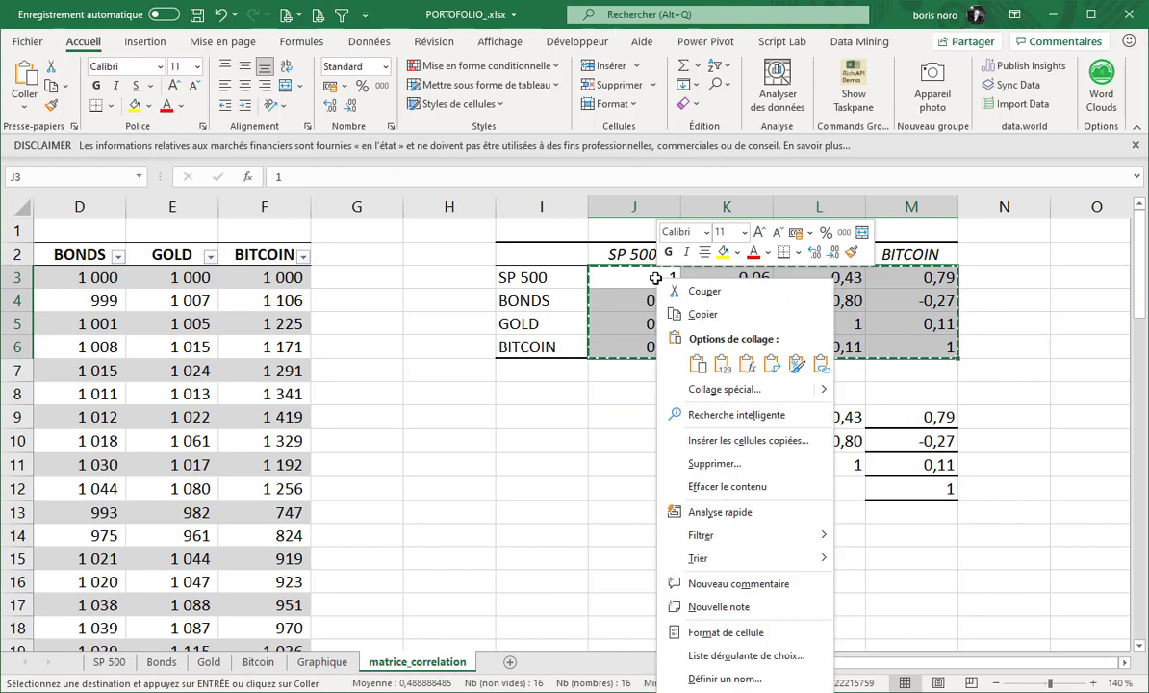
click(721, 363)
Delete the contents of the transposed helper table in J9:M13.
click(684, 464)
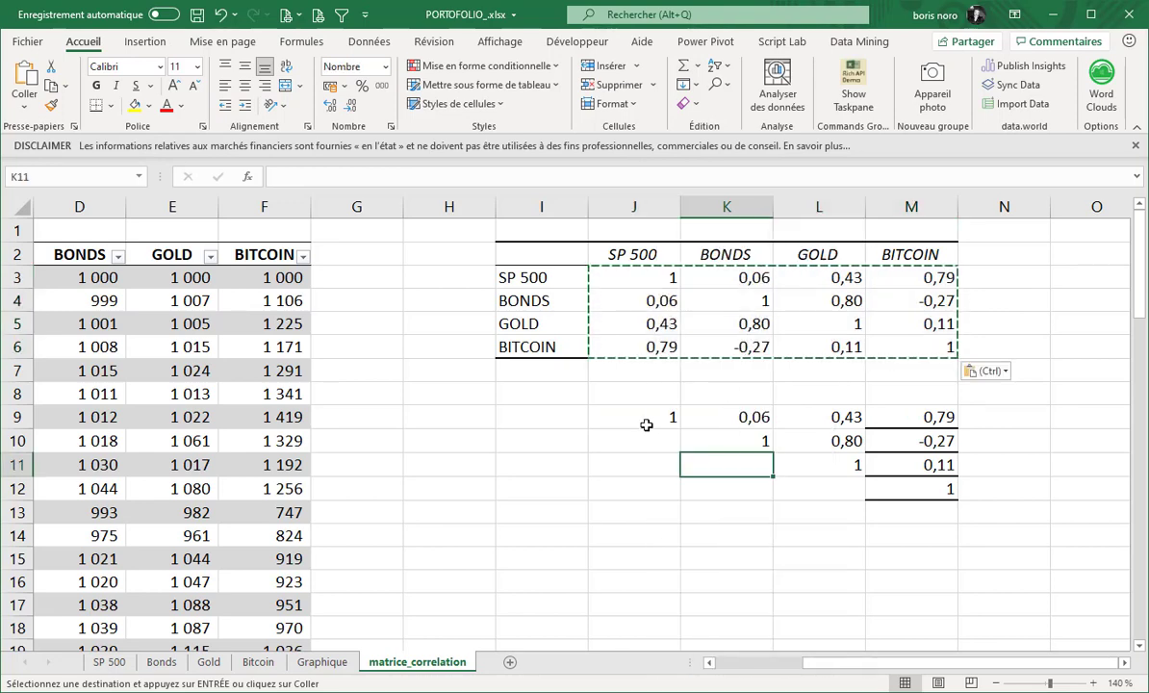
drag(616, 416, 925, 513)
key(Delete)
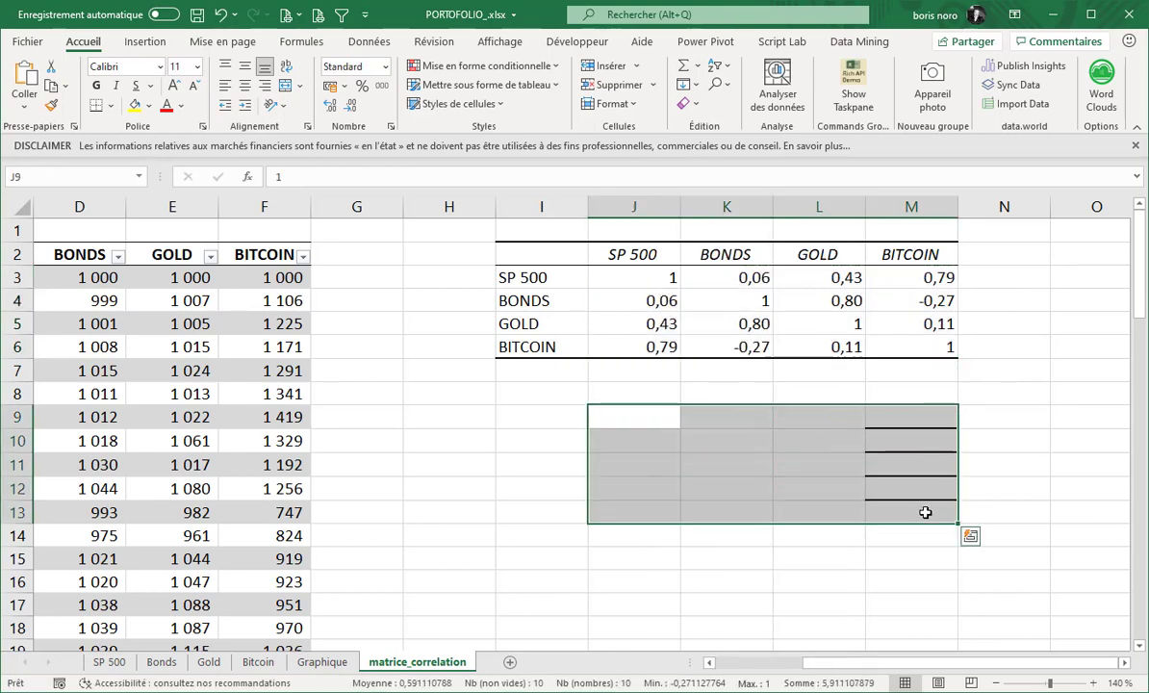
click(740, 467)
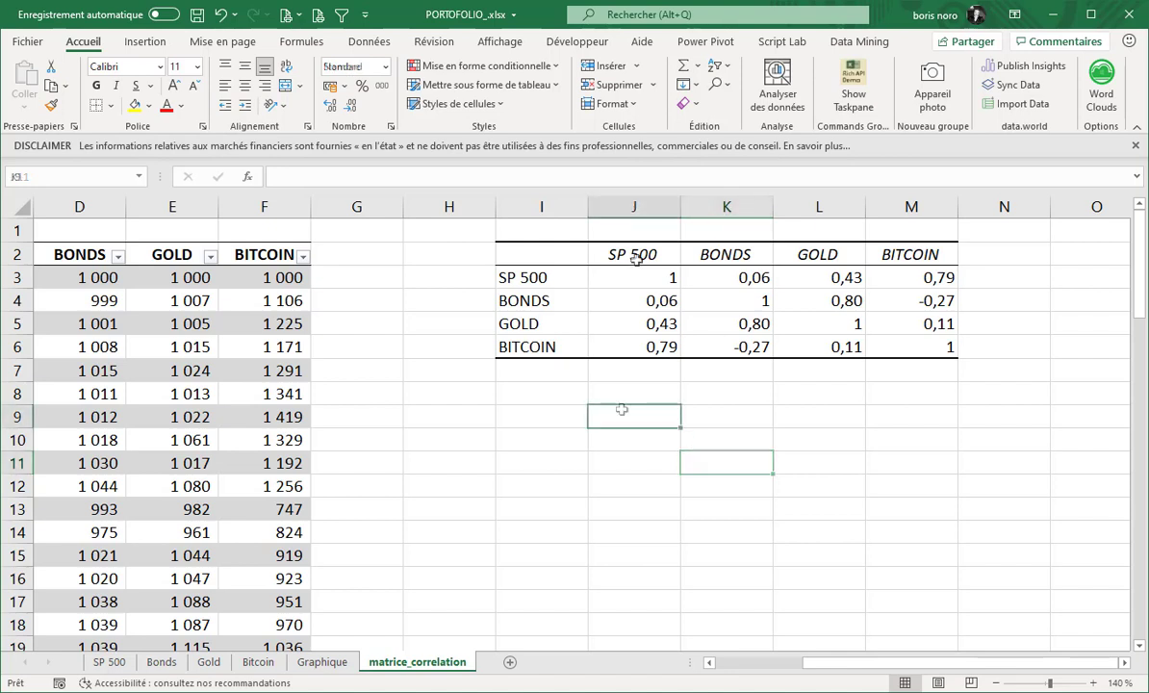
Examine the correlations of SP 500 with bonds, gold and bitcoin in column J.
click(632, 255)
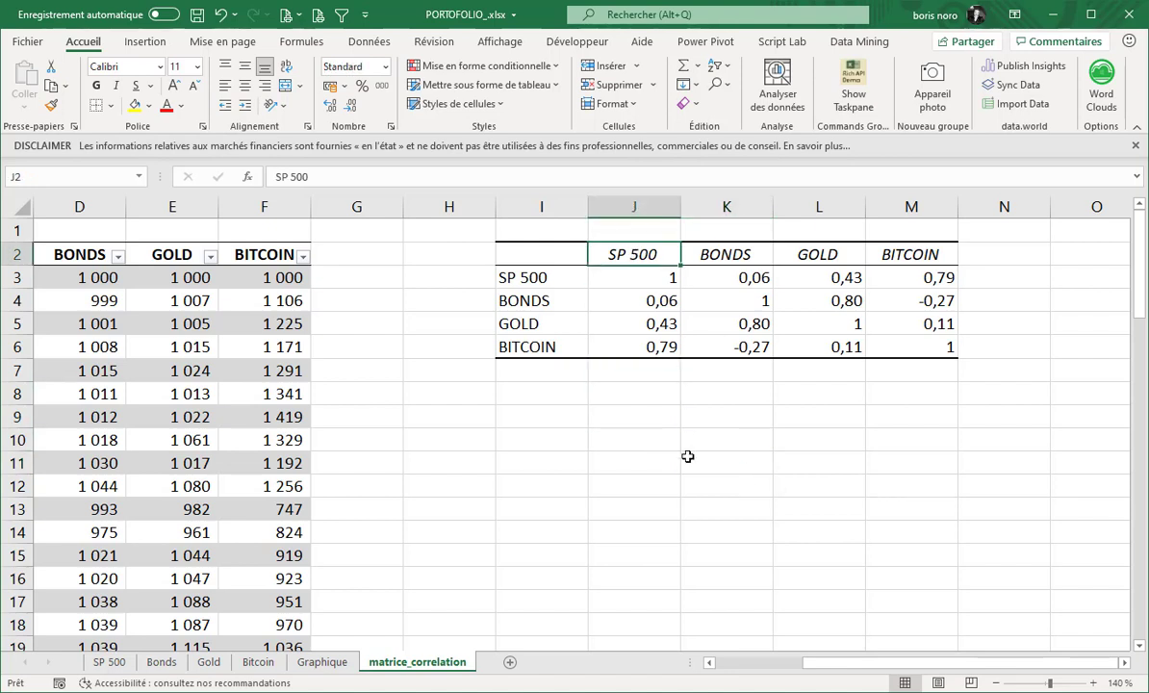
click(630, 296)
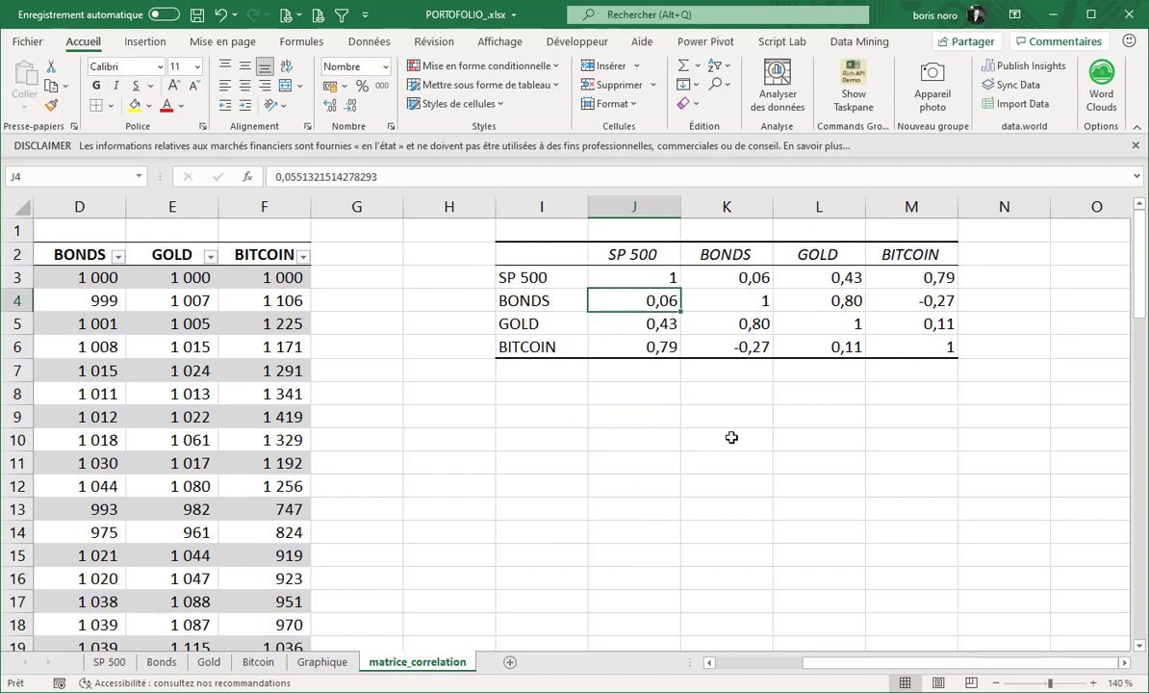
click(620, 252)
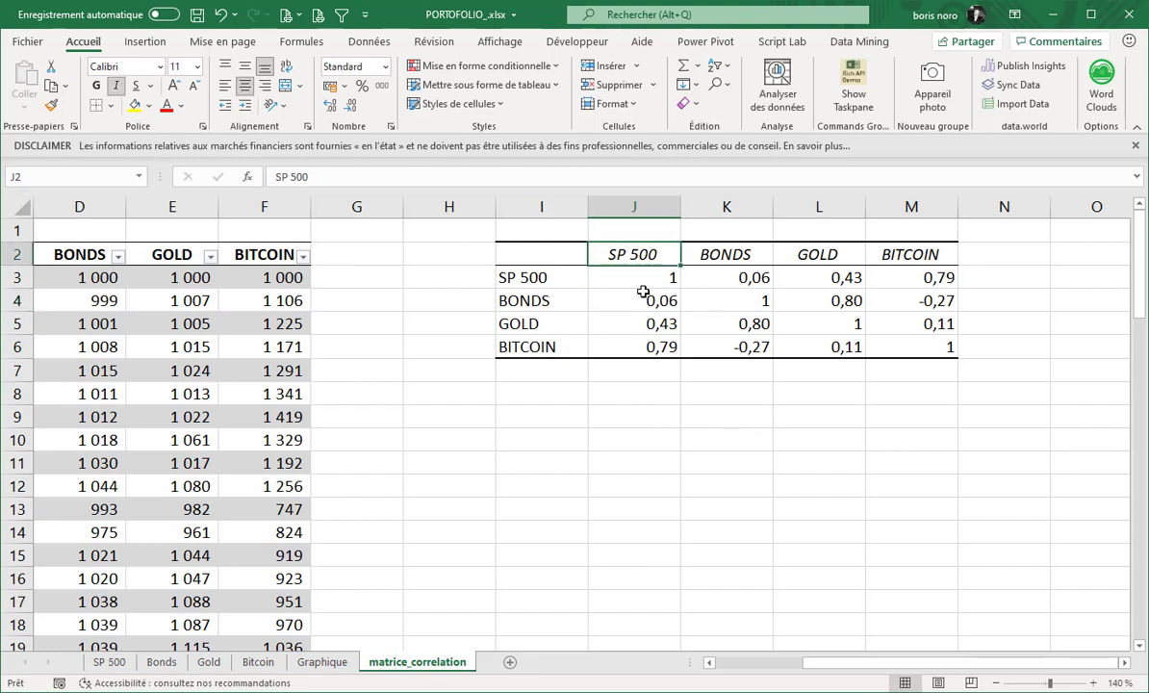
click(523, 300)
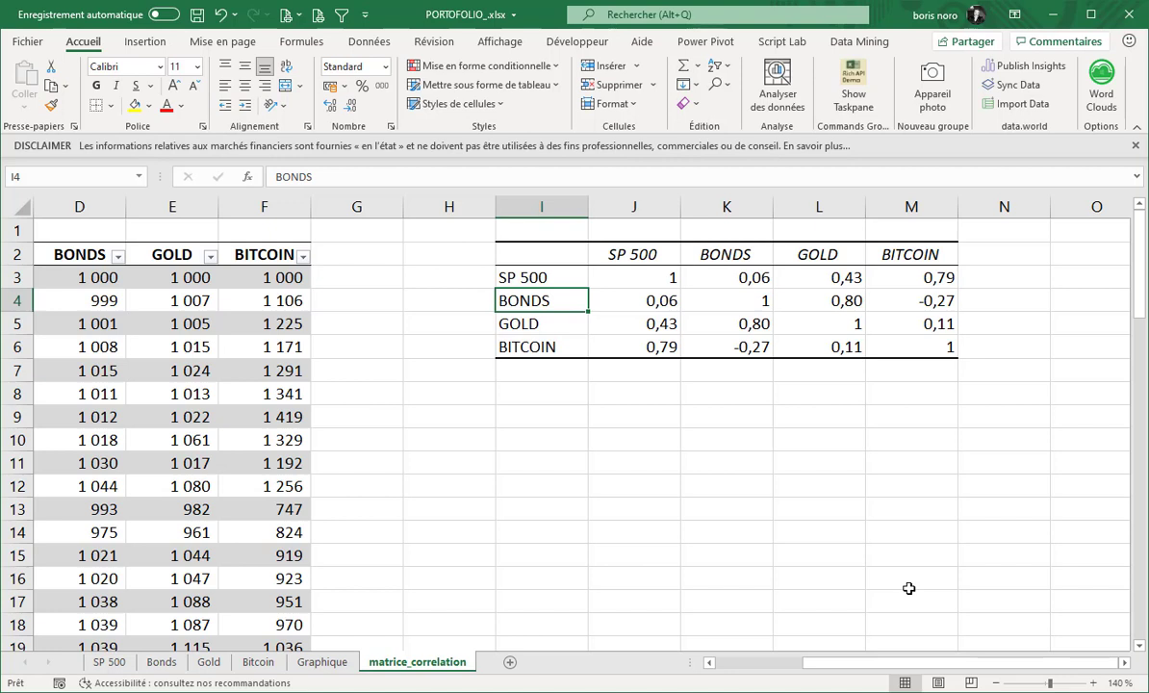
click(639, 320)
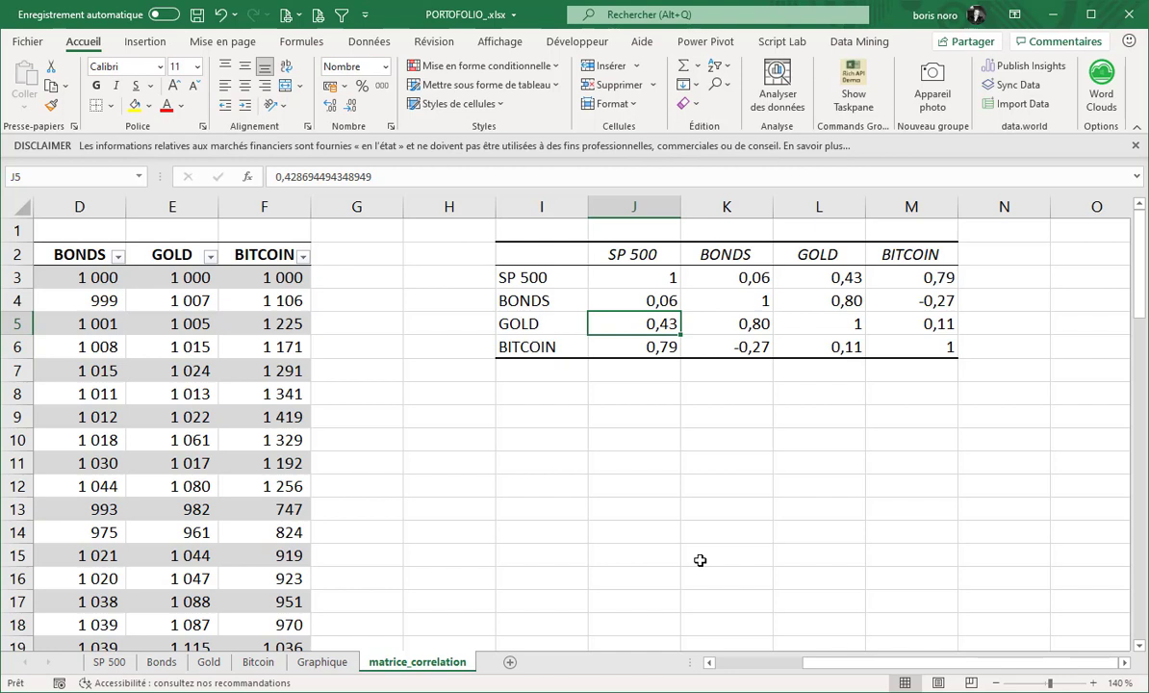
click(624, 348)
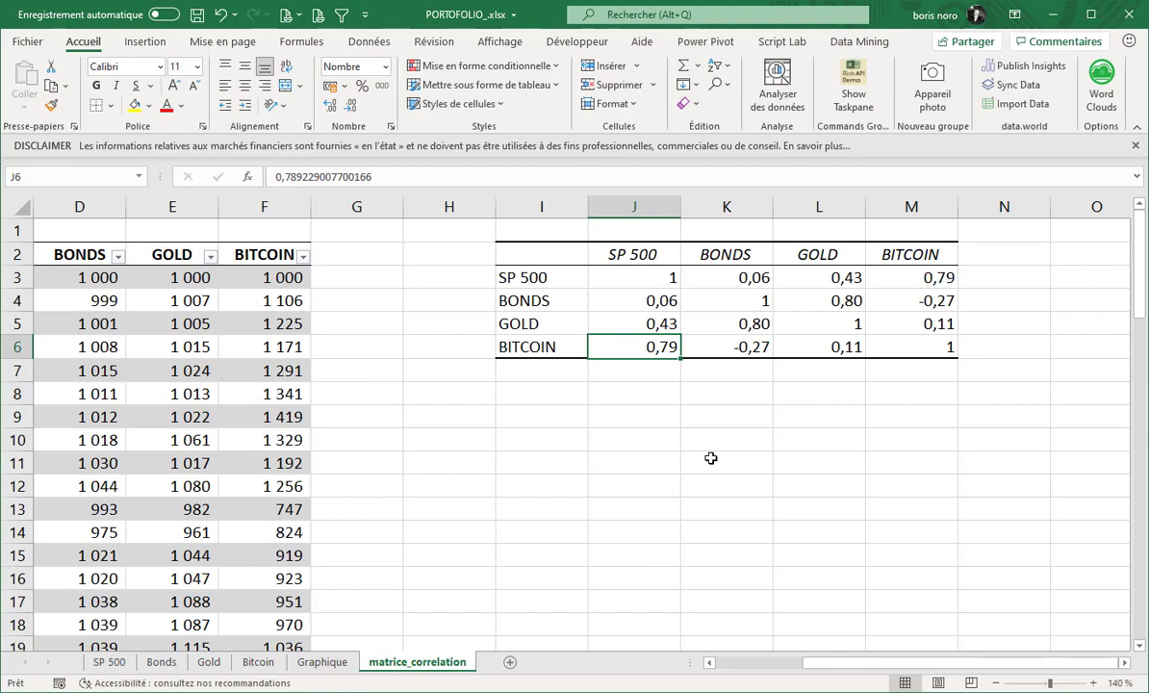
Examine the correlations of BITCOIN with SP 500, bonds and gold in column M.
click(877, 273)
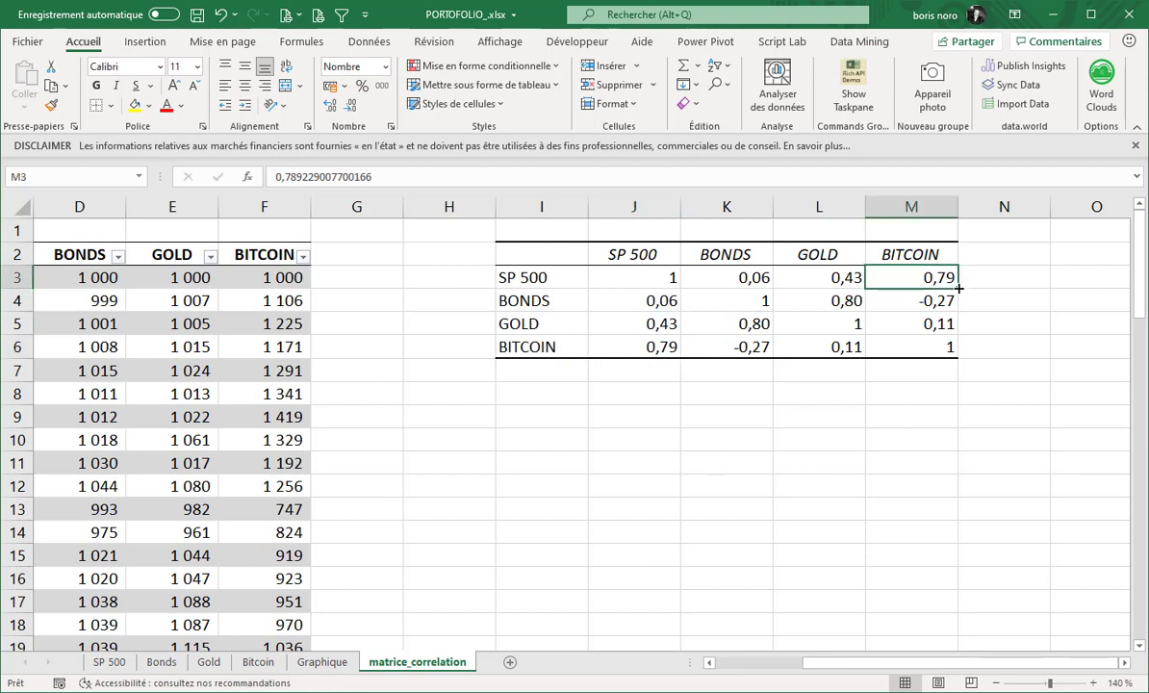
click(558, 279)
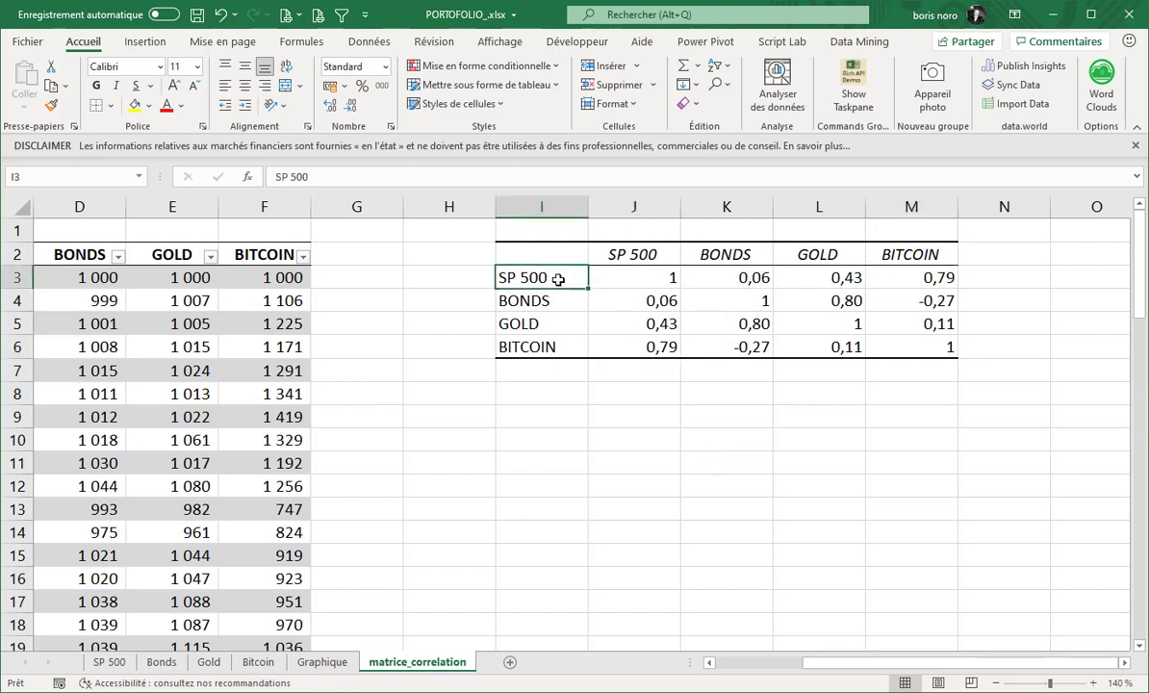
click(871, 300)
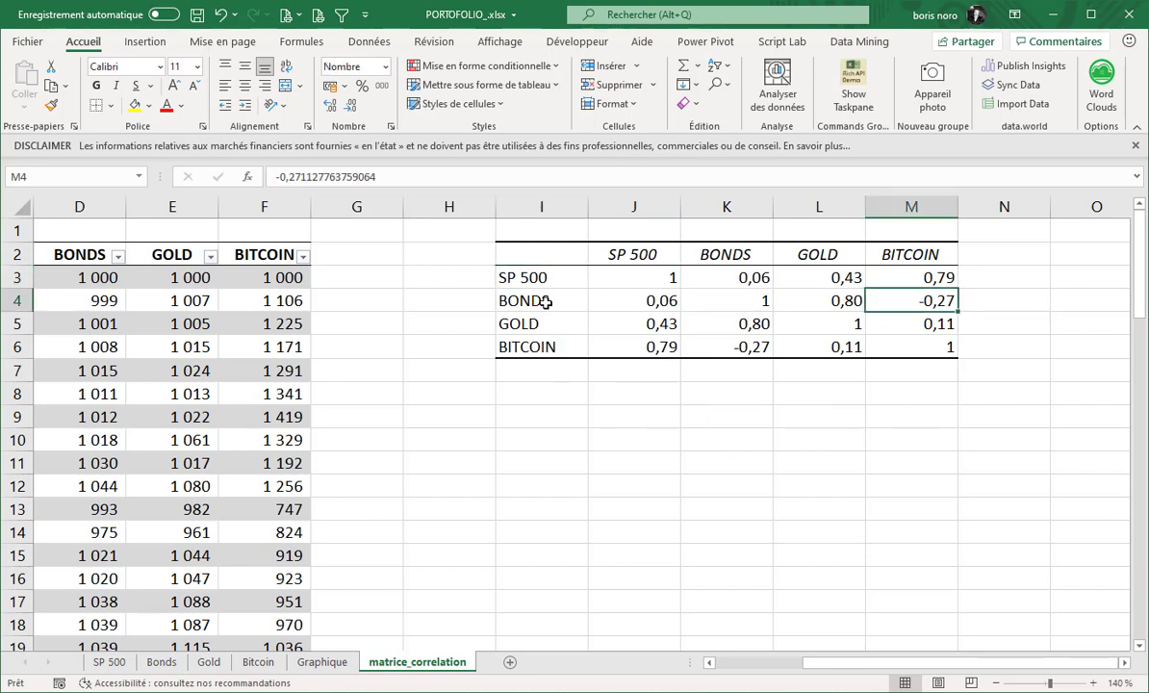
click(885, 251)
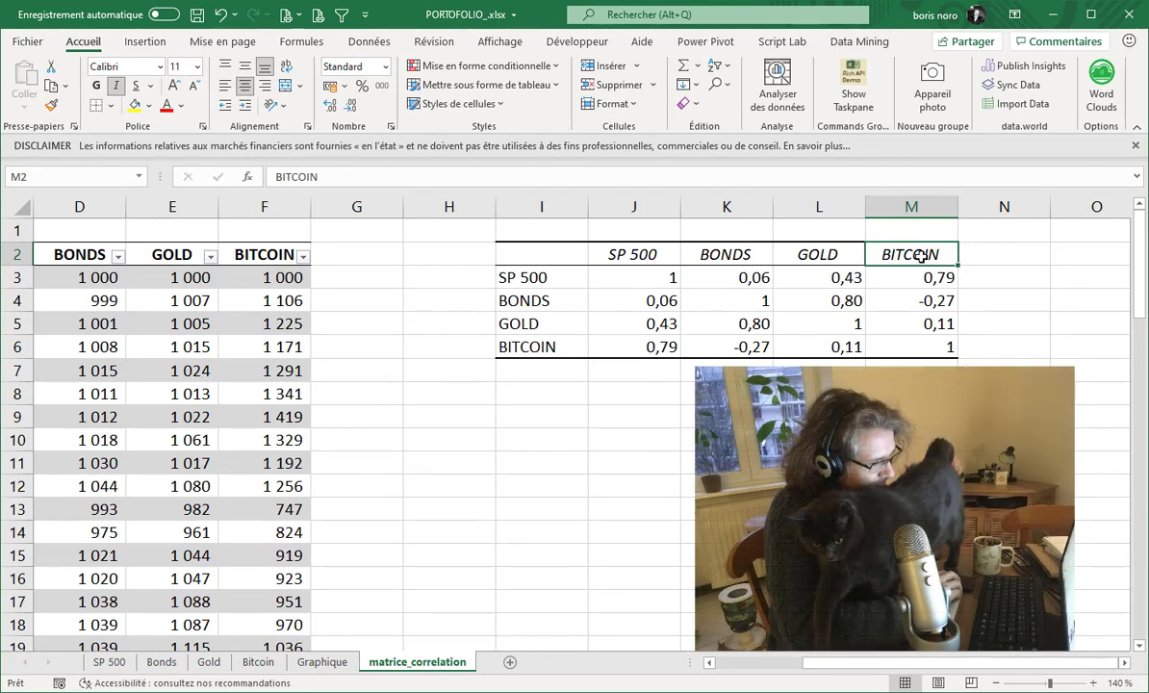
click(501, 299)
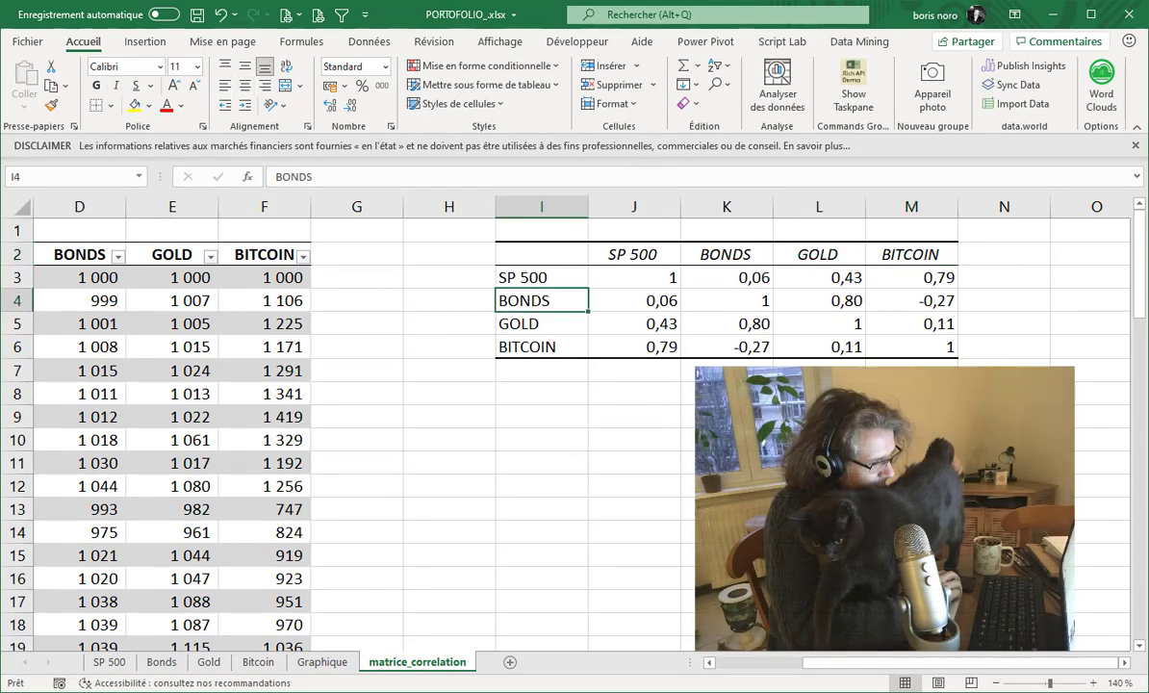
click(933, 323)
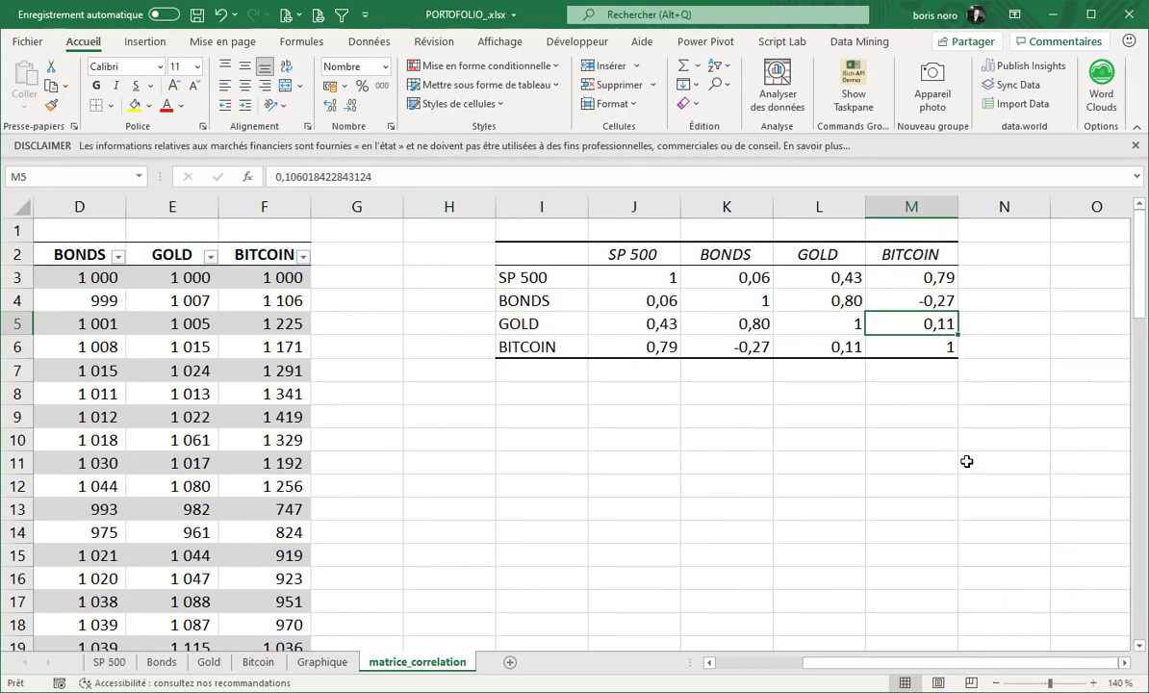
click(724, 455)
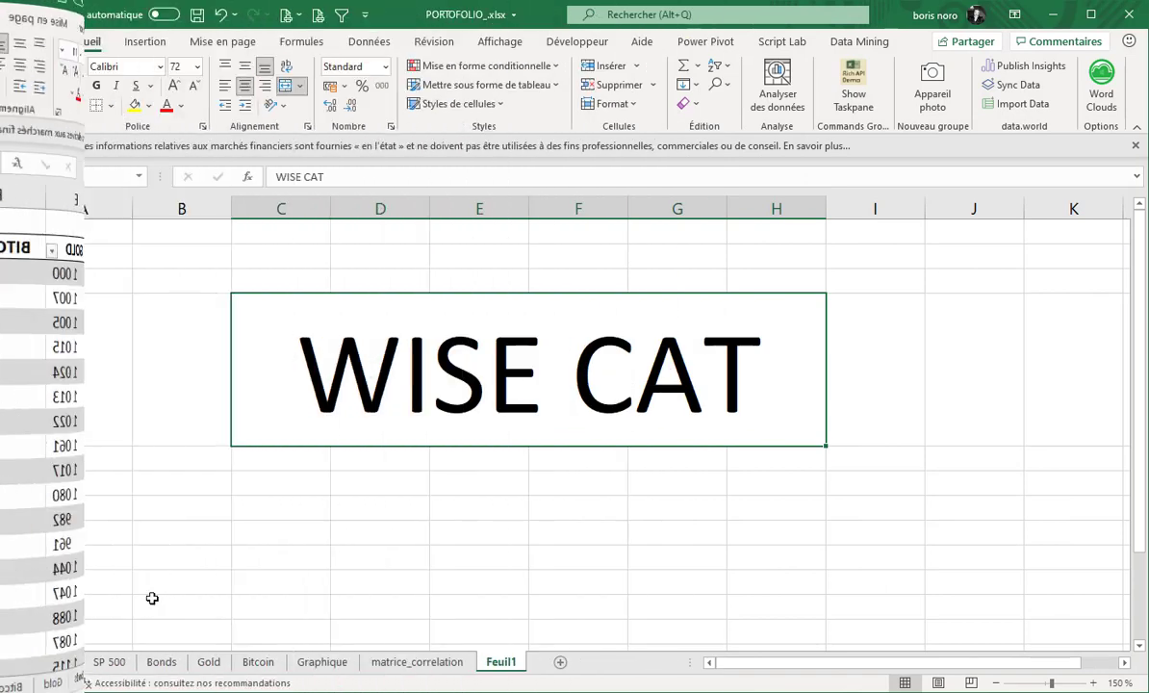